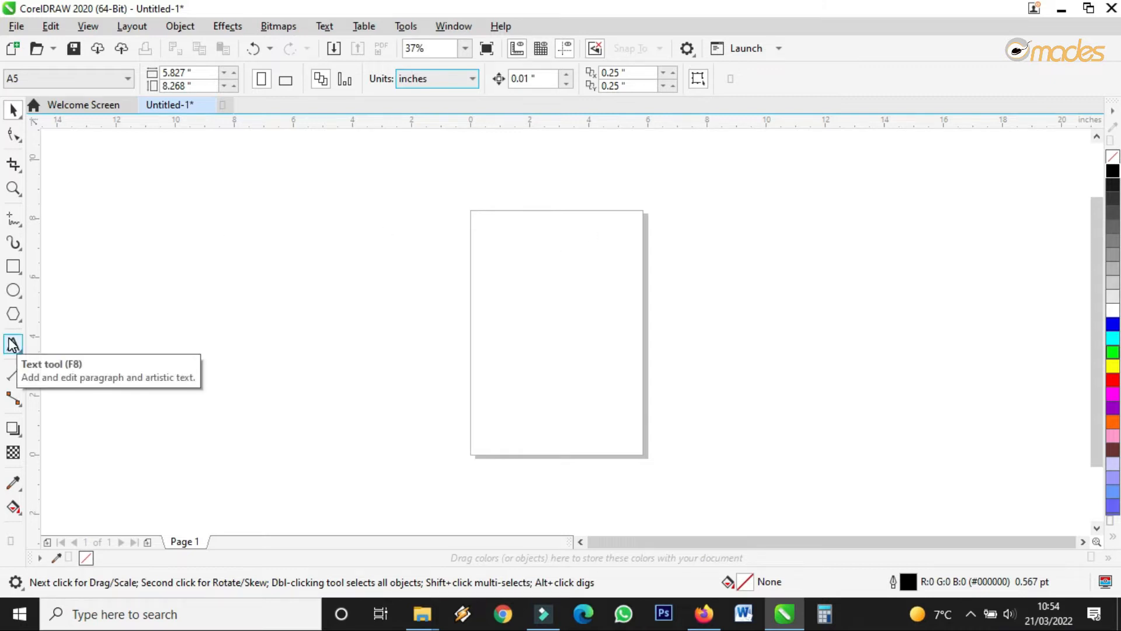
Add the artistic text "STAR COLOURS DRIVE" near the top of the page.
{"action": "scroll", "coordinate": [553, 194], "scroll_direction": "up", "scroll_amount": 2}
{"action": "left_click", "coordinate": [12, 344]}
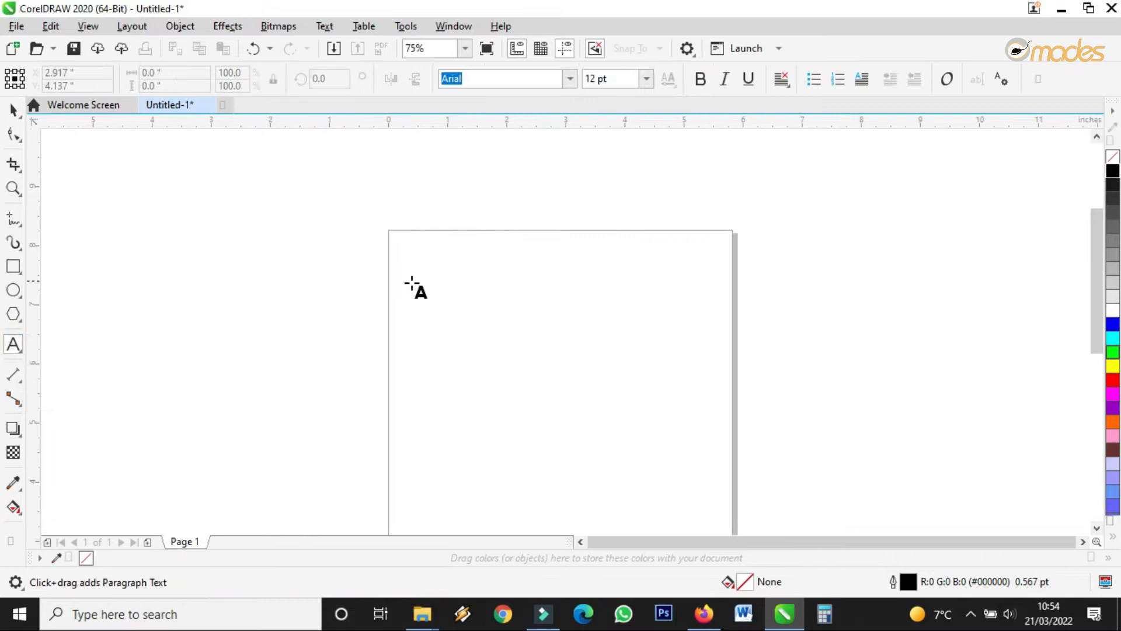
{"action": "left_click", "coordinate": [435, 279]}
{"action": "type", "text": "S"}
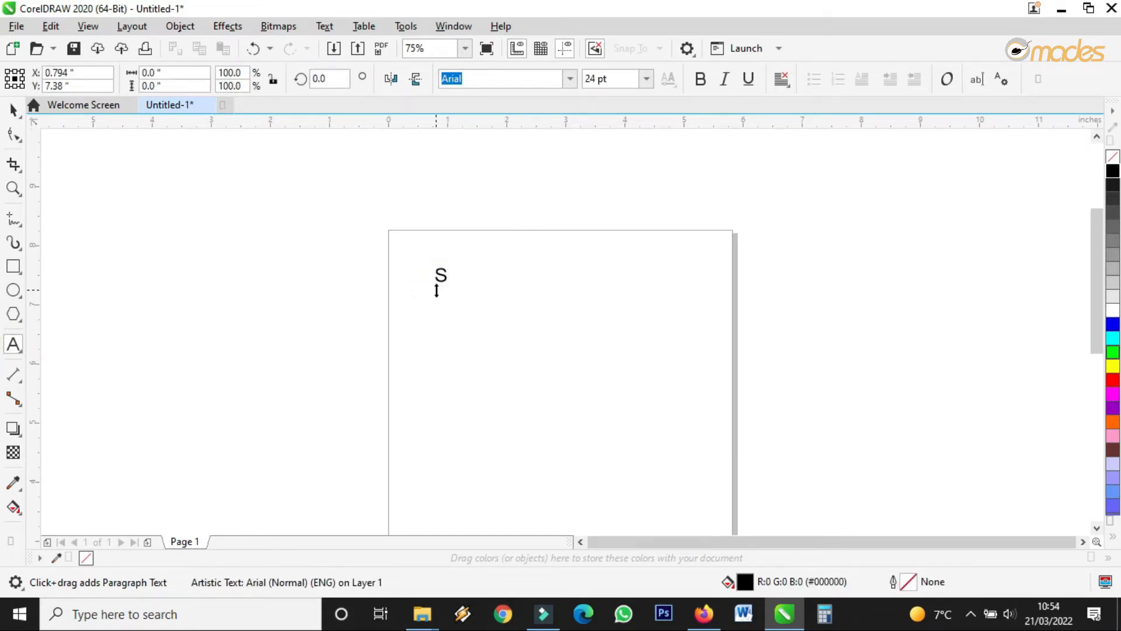
{"action": "type", "text": "A"}
{"action": "key", "text": "BackSpace"}
{"action": "type", "text": "TAR CLO"}
{"action": "key", "text": "BackSpace"}
{"action": "key", "text": "BackSpace"}
{"action": "type", "text": "OLOURS"}
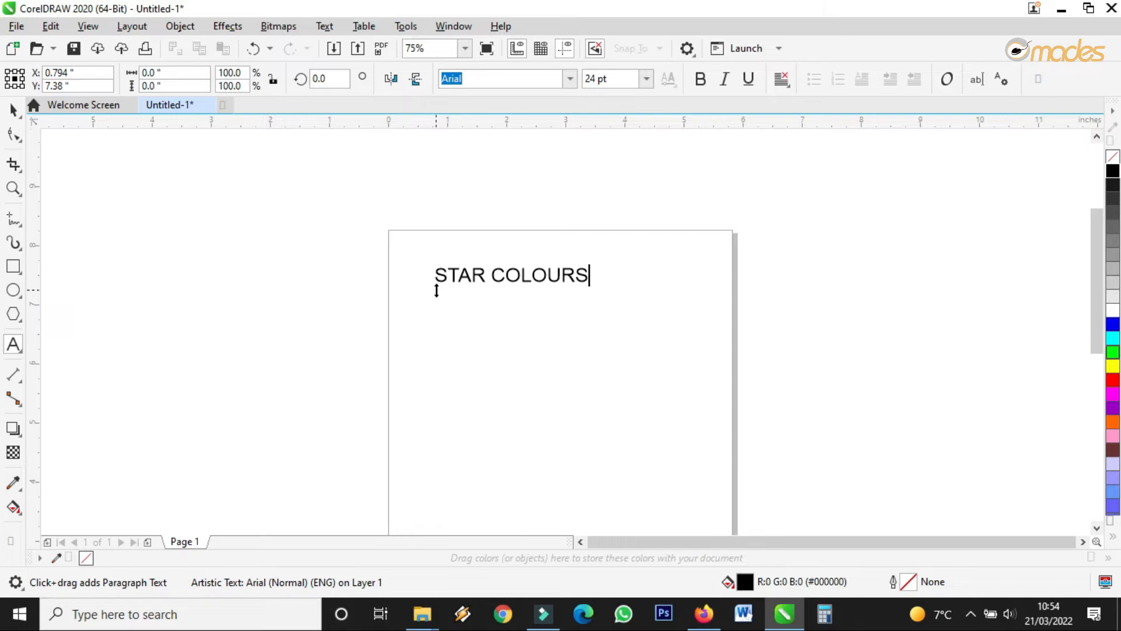
{"action": "type", "text": " DRIVE"}
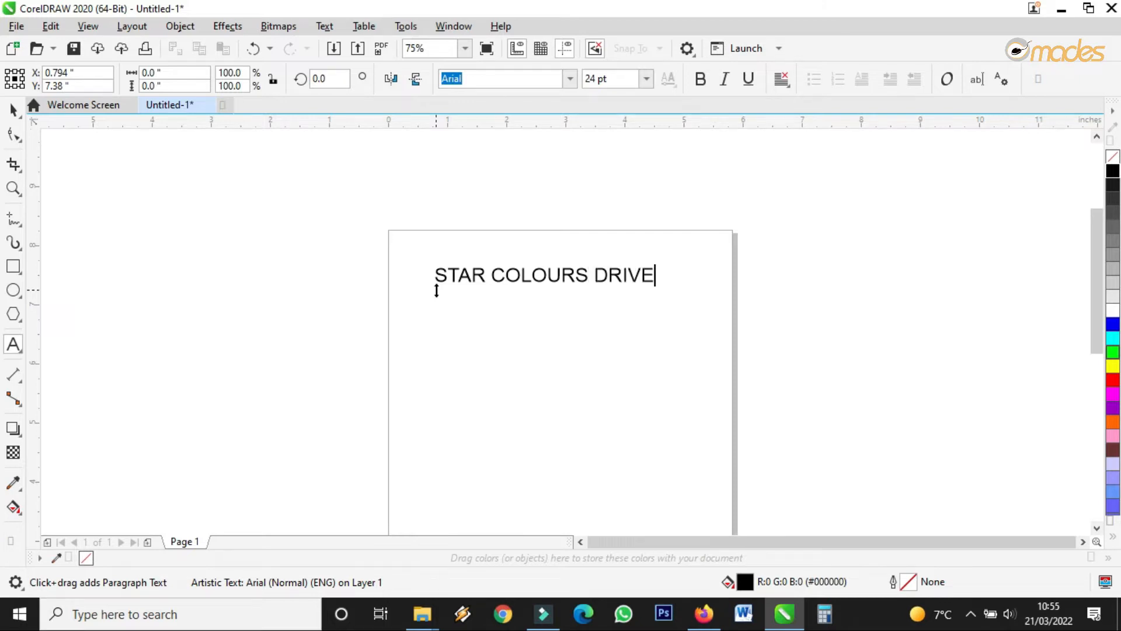
{"action": "left_click", "coordinate": [493, 276]}
{"action": "key", "text": "Return"}
{"action": "left_click", "coordinate": [398, 270]}
{"action": "left_click", "coordinate": [13, 109]}
{"action": "key", "text": "ctrl+k"}
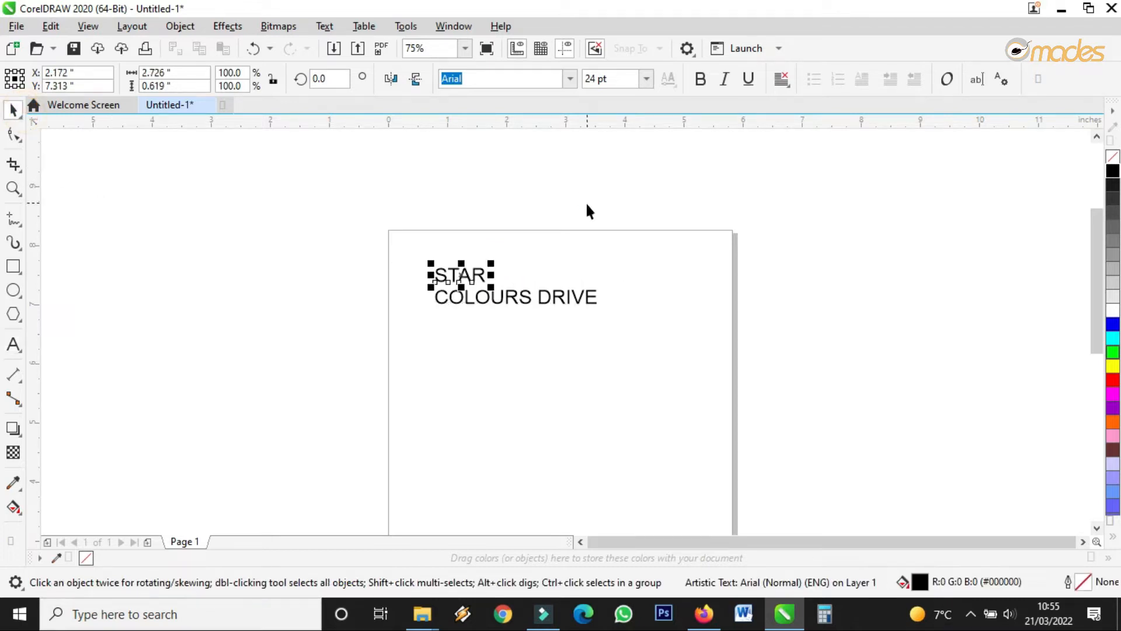
{"action": "left_click_drag", "start_coordinate": [493, 260], "coordinate": [623, 240]}
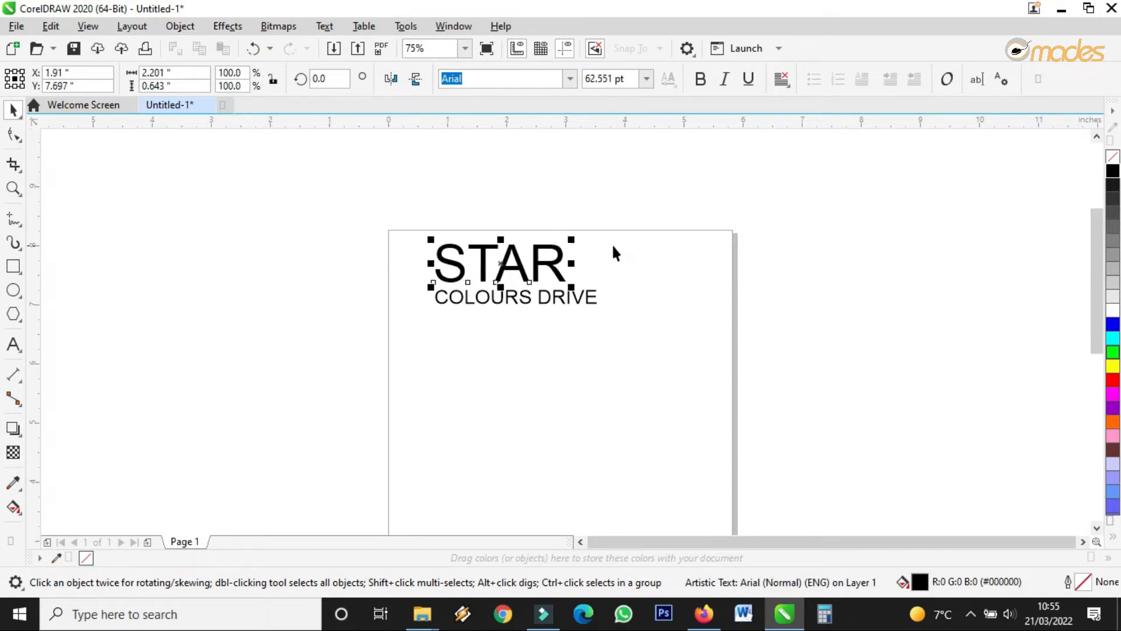
{"action": "key", "text": "ctrl+z"}
{"action": "key", "text": "ctrl+z"}
{"action": "left_click", "coordinate": [516, 304]}
Split the text into two lines after "STAR" and break the lines apart into separate text objects.
{"action": "scroll", "coordinate": [516, 306], "scroll_direction": "up", "scroll_amount": 2}
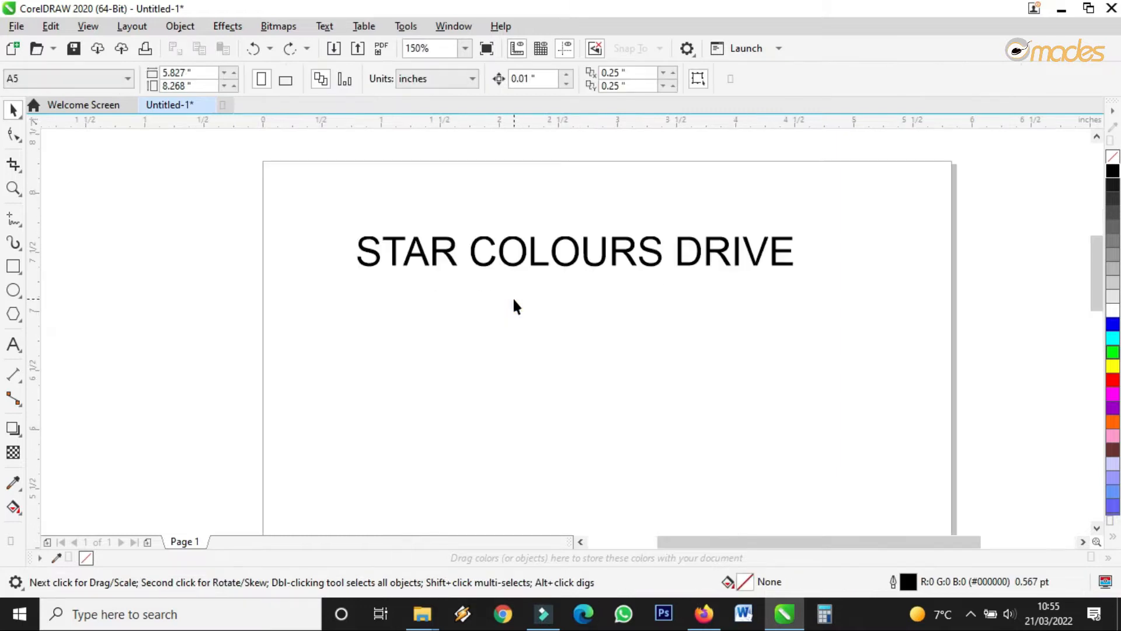
{"action": "left_click", "coordinate": [454, 257]}
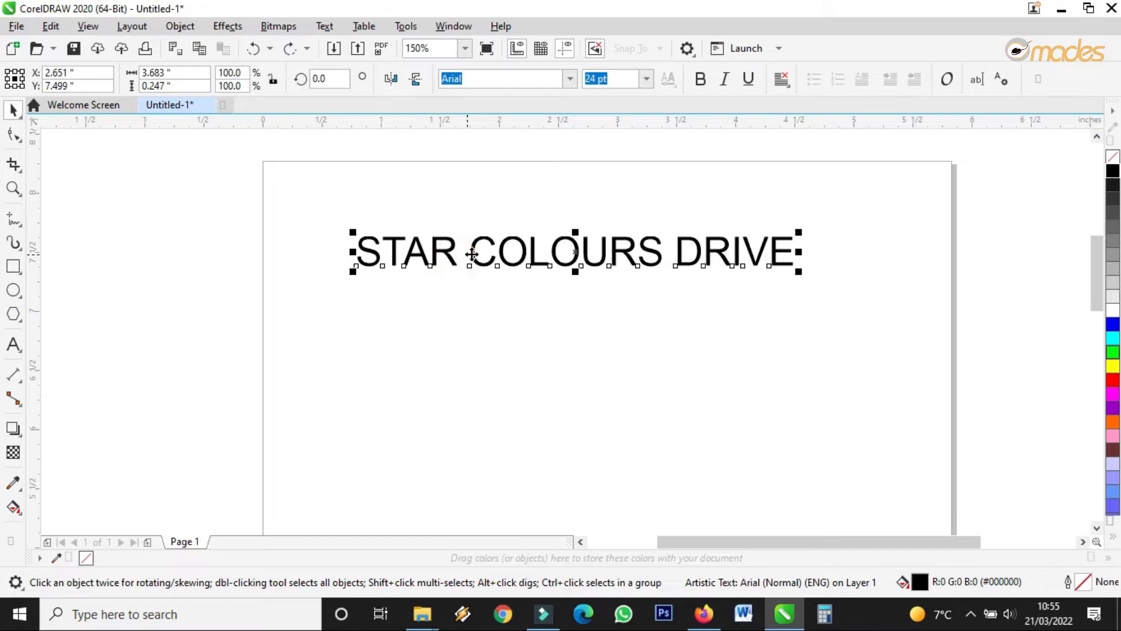
{"action": "double_click", "coordinate": [472, 254]}
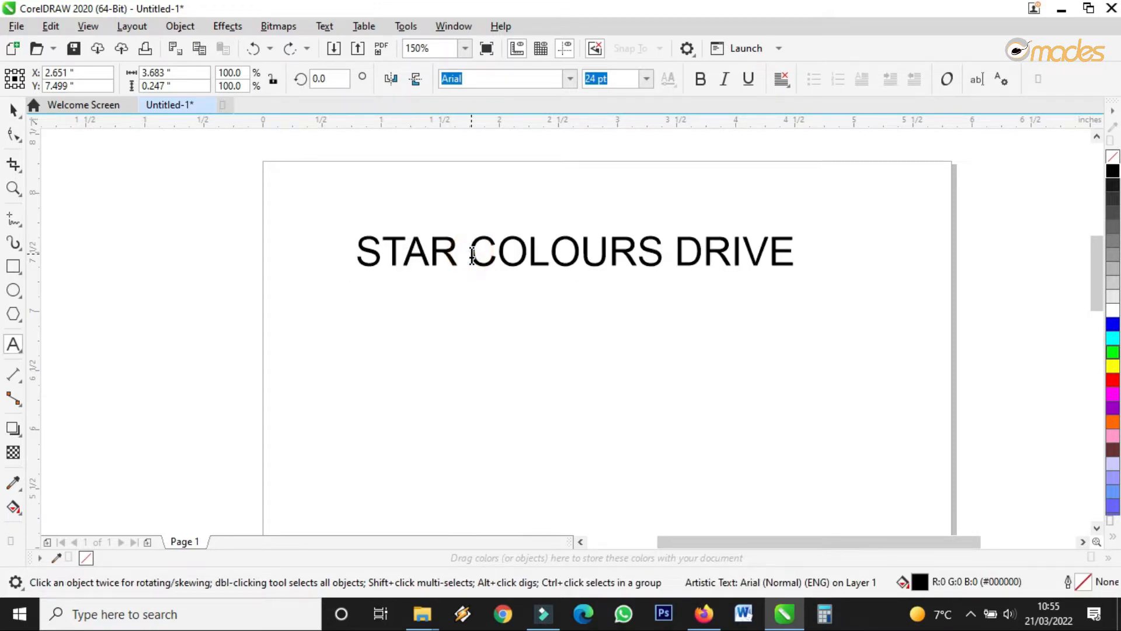
{"action": "key", "text": "Return"}
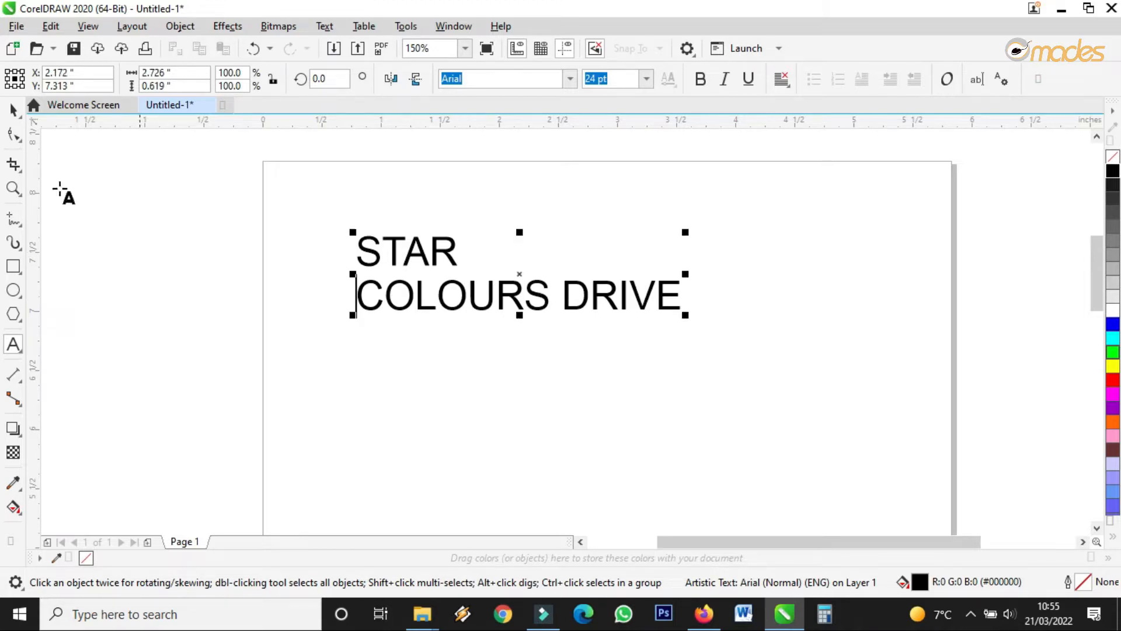
{"action": "left_click", "coordinate": [13, 109]}
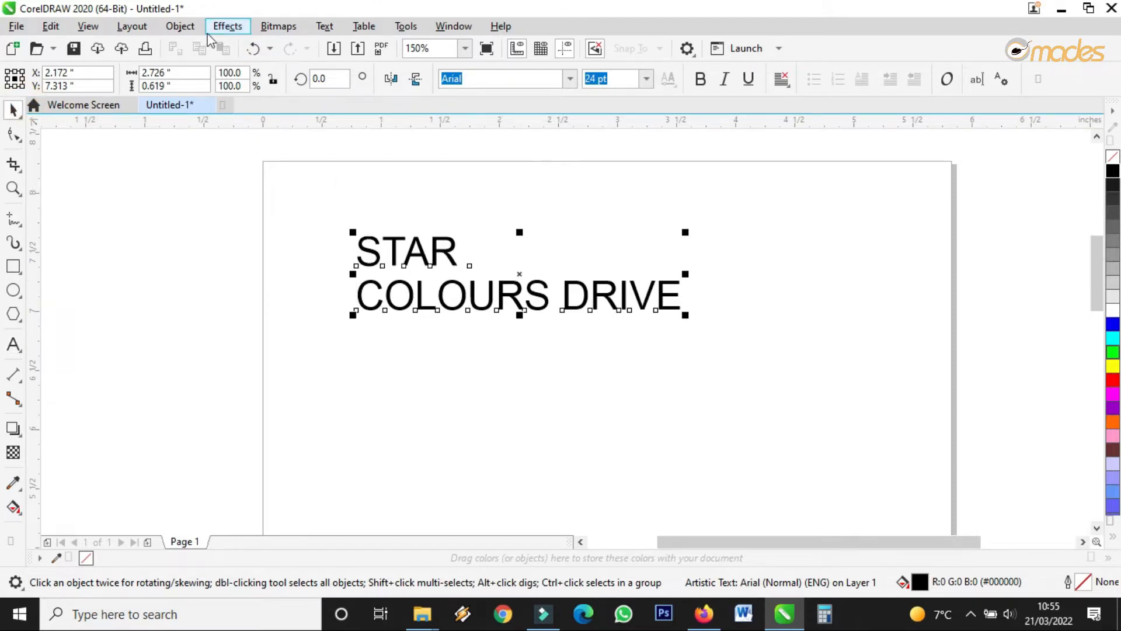
{"action": "left_click", "coordinate": [186, 27]}
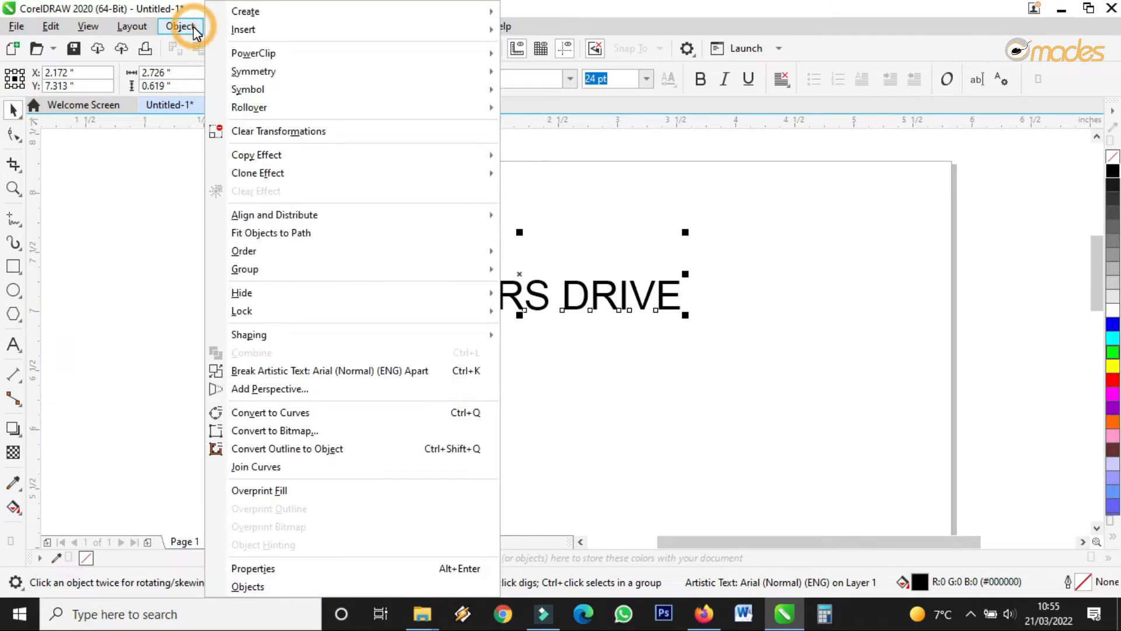
{"action": "left_click", "coordinate": [330, 374]}
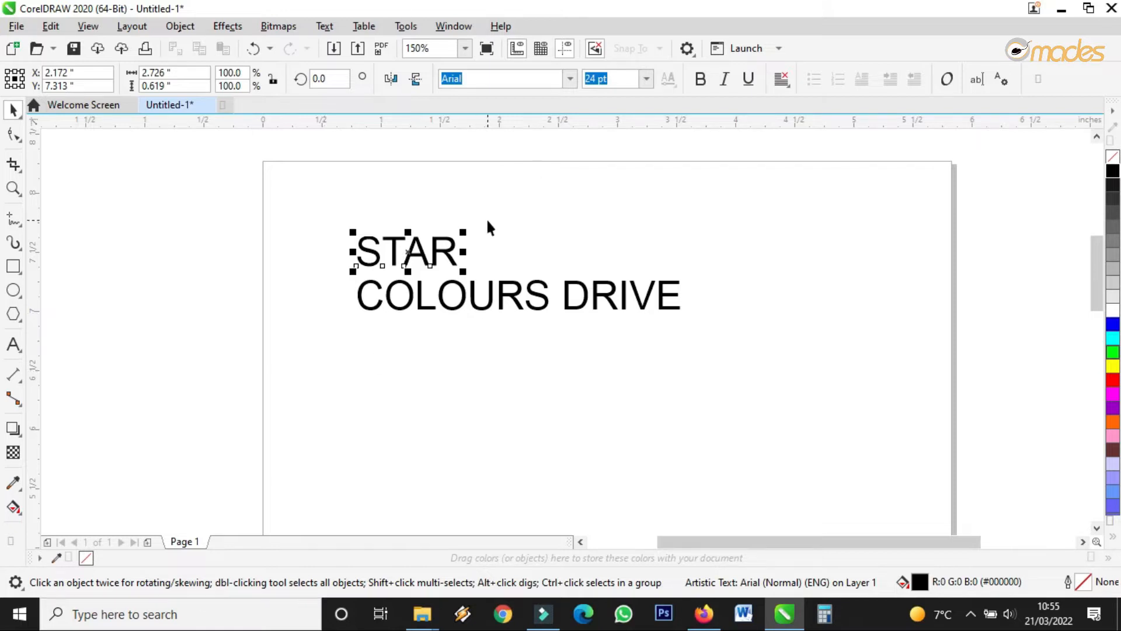
Enlarge the "STAR" text to about 59 pt and space it apart from "COLOURS DRIVE" below it.
{"action": "left_click_drag", "start_coordinate": [467, 233], "coordinate": [610, 190]}
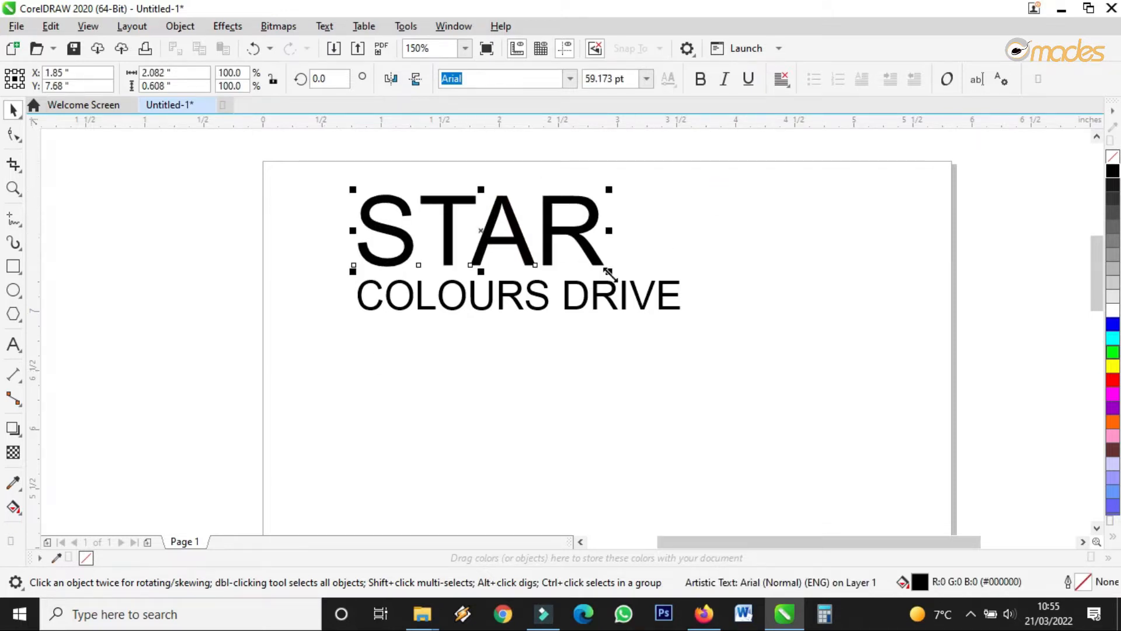
{"action": "left_click_drag", "start_coordinate": [591, 295], "coordinate": [562, 358]}
{"action": "left_click_drag", "start_coordinate": [570, 235], "coordinate": [587, 260]}
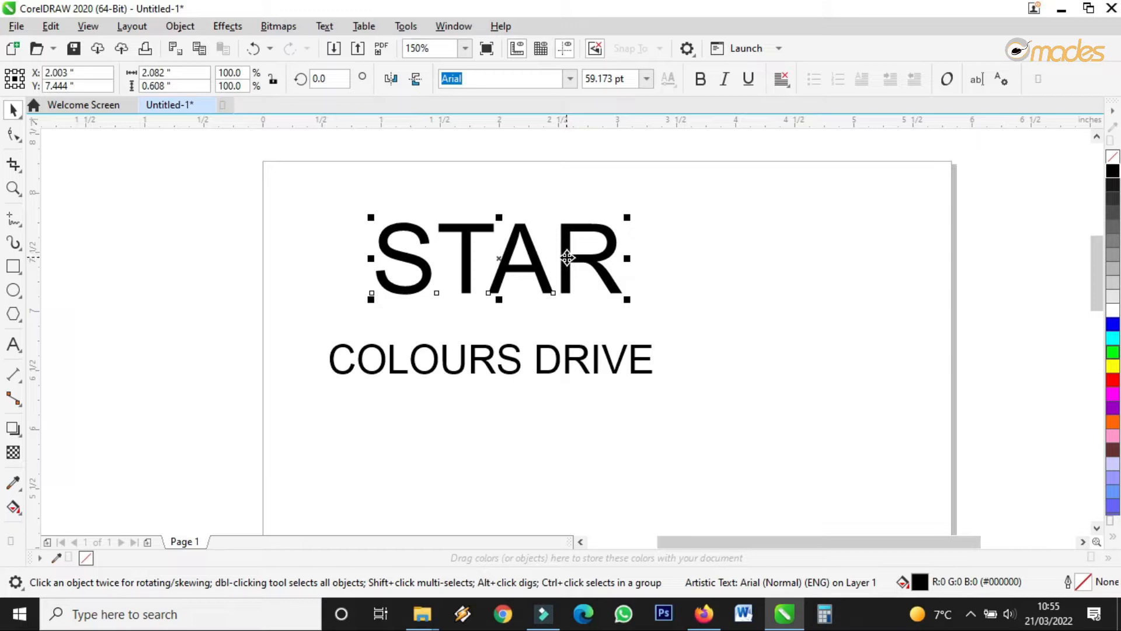
Make the "STAR" text bold and tighten its letter spacing until the letters touch.
{"action": "left_click", "coordinate": [700, 79]}
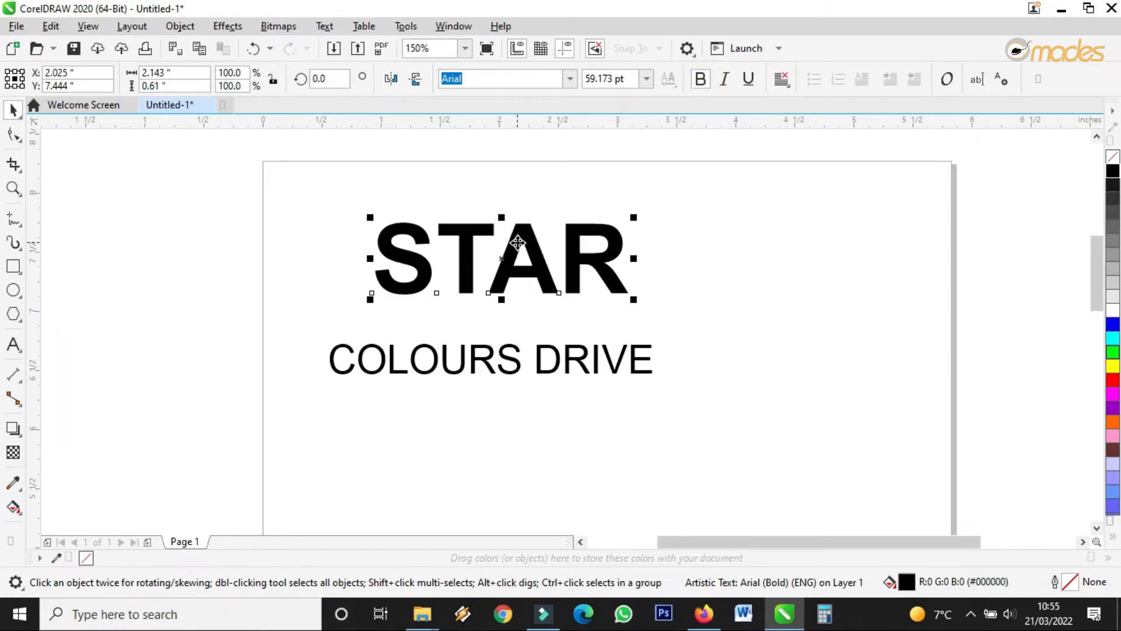
{"action": "scroll", "coordinate": [516, 241], "scroll_direction": "up", "scroll_amount": 2}
{"action": "left_click", "coordinate": [14, 134]}
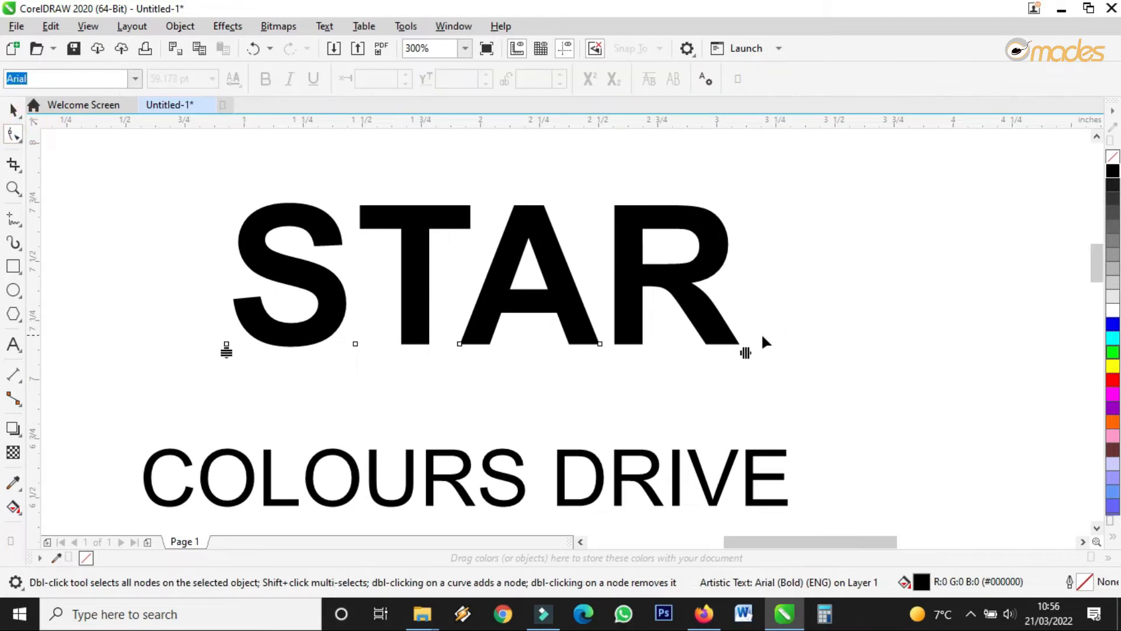
{"action": "left_click_drag", "start_coordinate": [745, 351], "coordinate": [684, 353]}
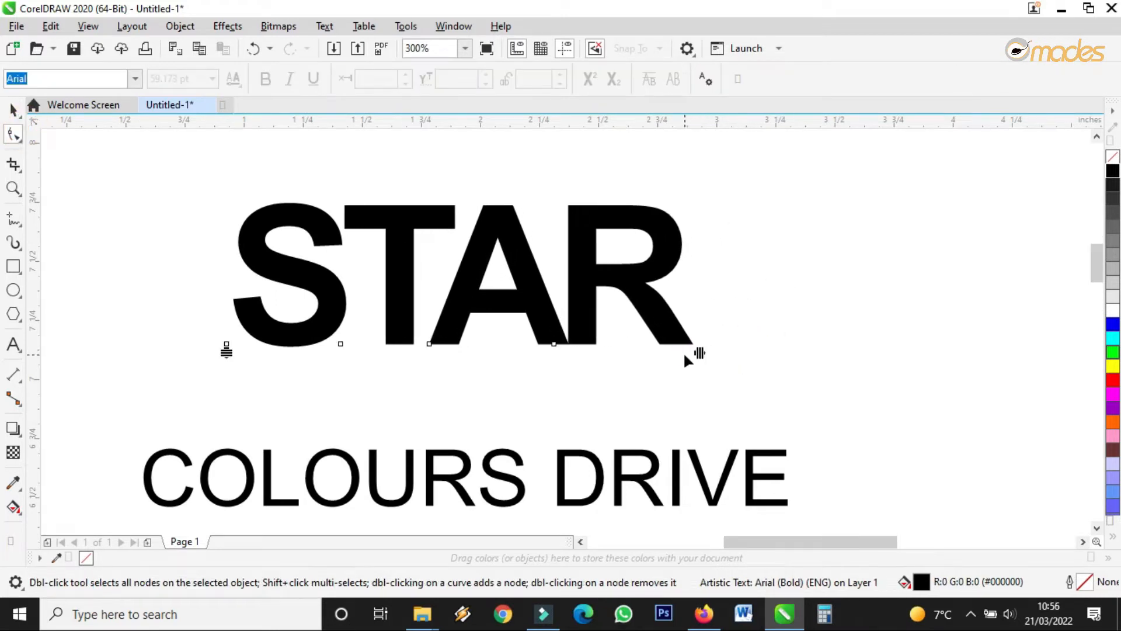
{"action": "left_click", "coordinate": [16, 110]}
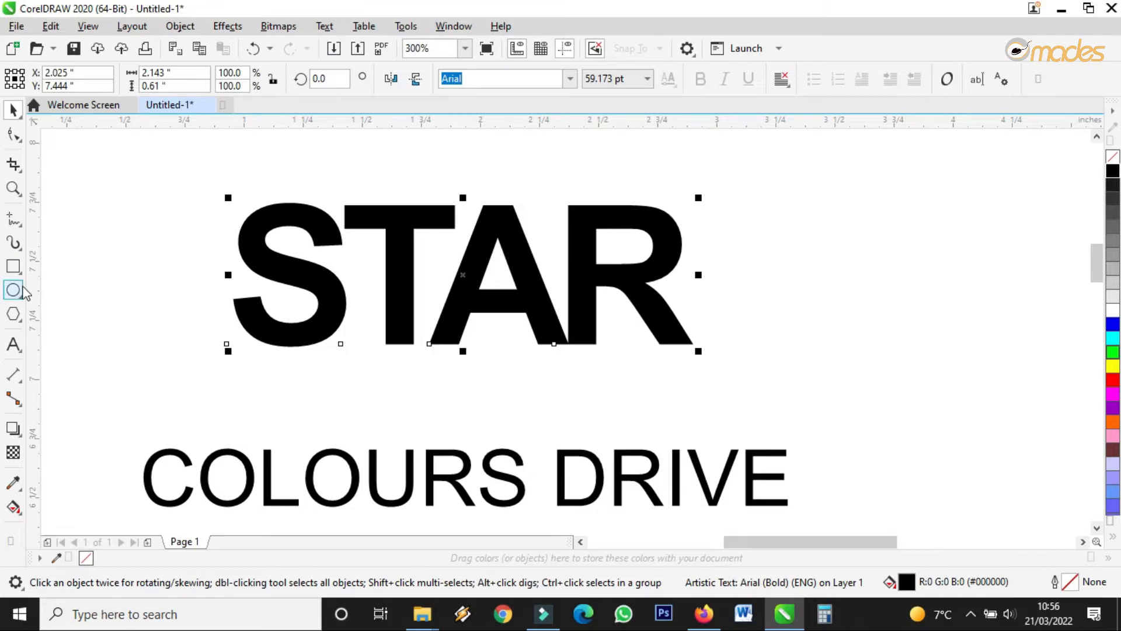
Draw a star to the right of the "STAR" text and set its number of points to 5.
{"action": "left_click", "coordinate": [22, 318]}
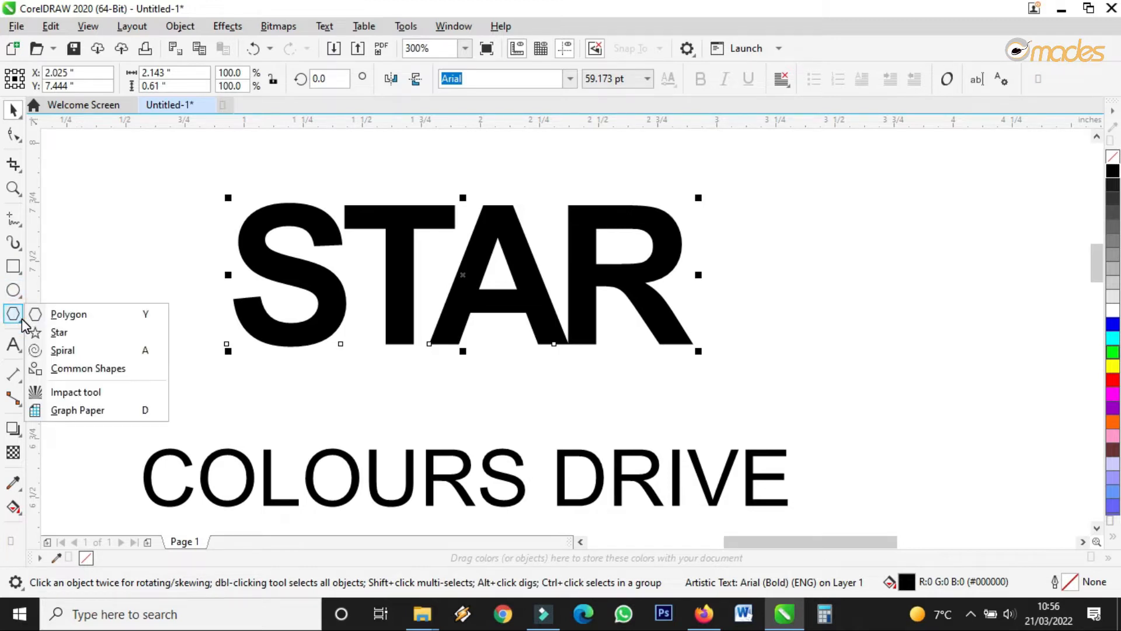
{"action": "left_click", "coordinate": [36, 333]}
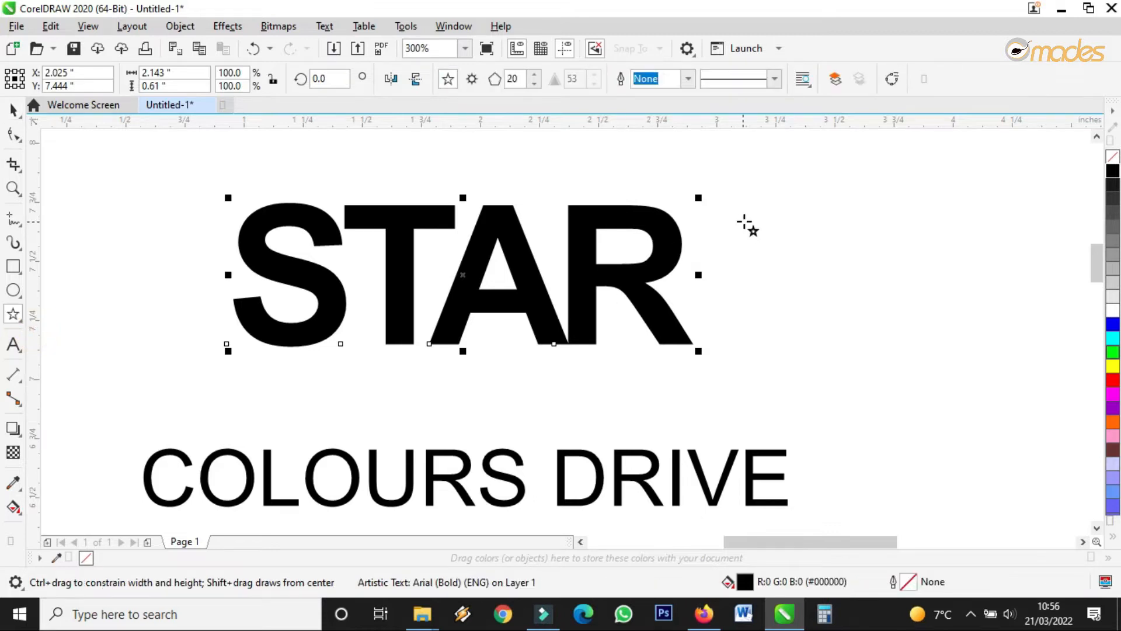
{"action": "left_click_drag", "start_coordinate": [746, 219], "coordinate": [938, 394]}
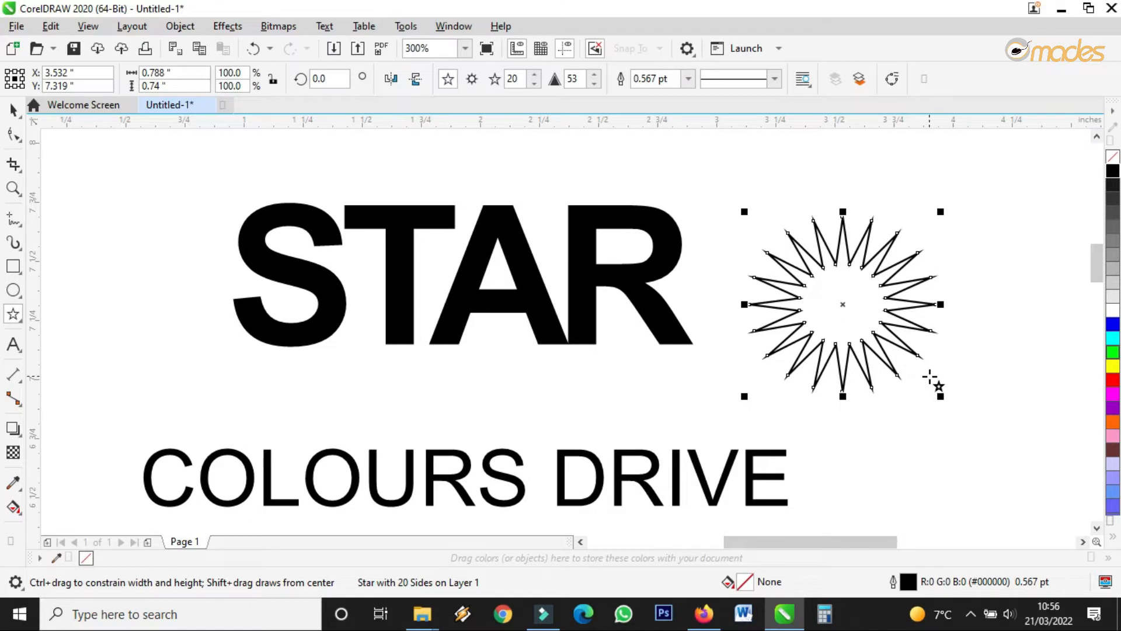
{"action": "double_click", "coordinate": [512, 79]}
{"action": "type", "text": "5"}
{"action": "key", "text": "Return"}
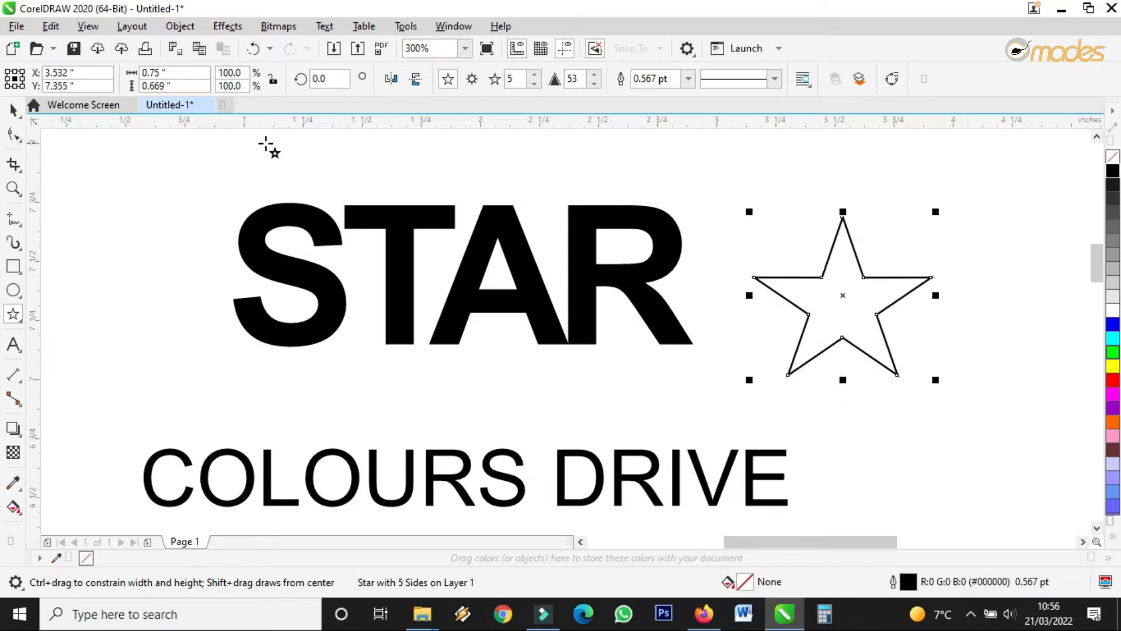
{"action": "left_click", "coordinate": [13, 109]}
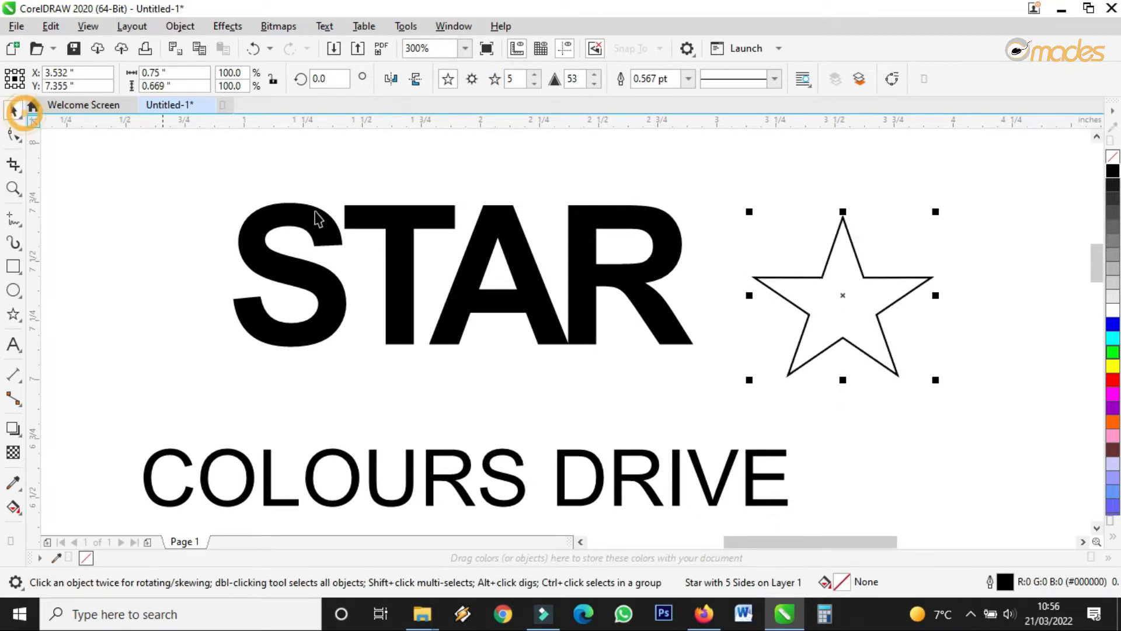
Replace the letter A in "STAR" with blank space and move the five-pointed star into the gap.
{"action": "double_click", "coordinate": [496, 233]}
{"action": "left_click_drag", "start_coordinate": [471, 240], "coordinate": [537, 245]}
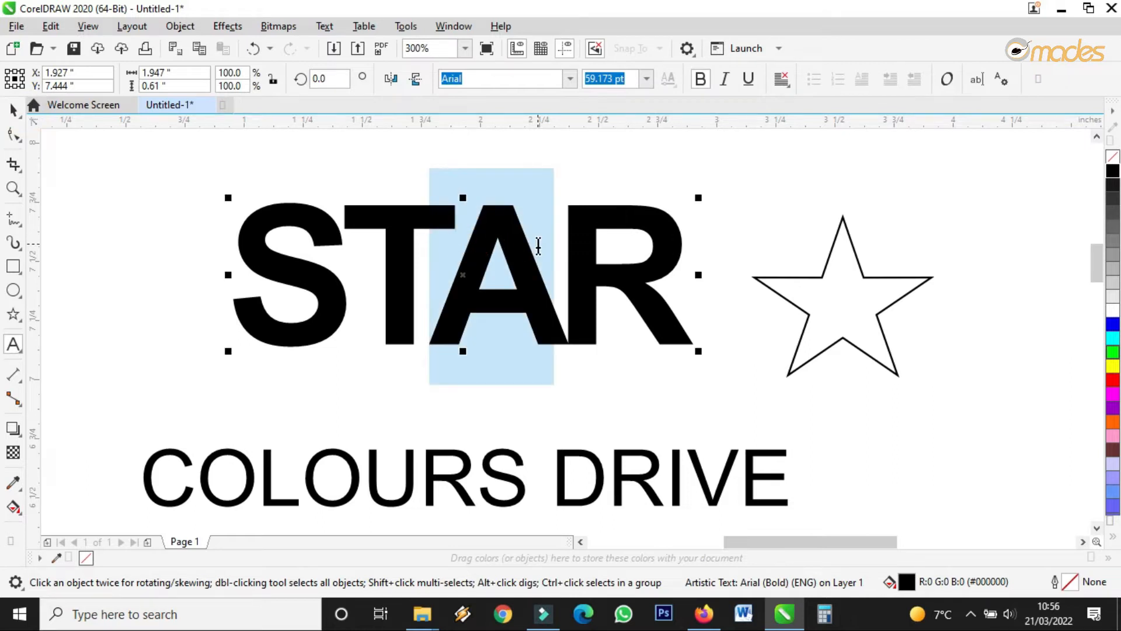
{"action": "key", "text": "Delete"}
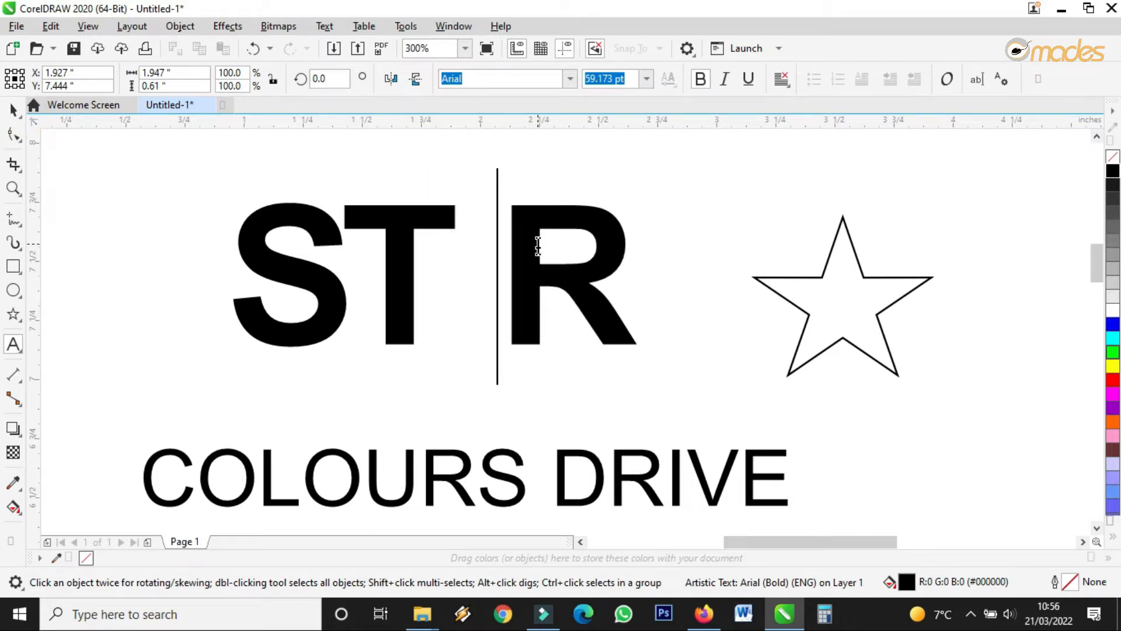
{"action": "left_click", "coordinate": [7, 111]}
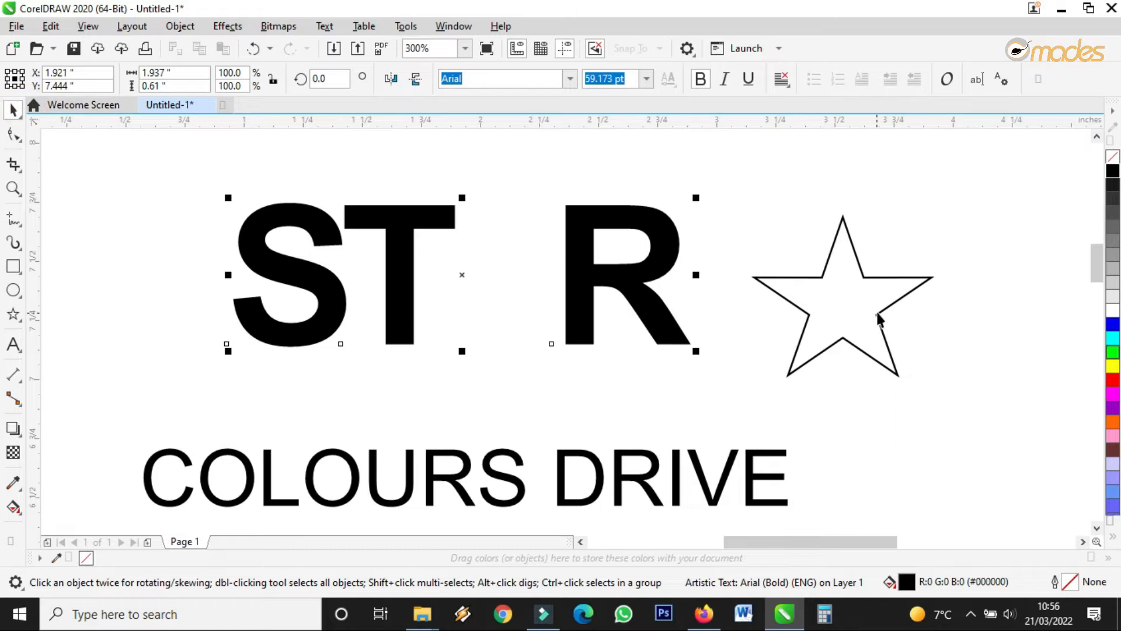
{"action": "left_click", "coordinate": [876, 283]}
{"action": "left_click_drag", "start_coordinate": [877, 285], "coordinate": [528, 251]}
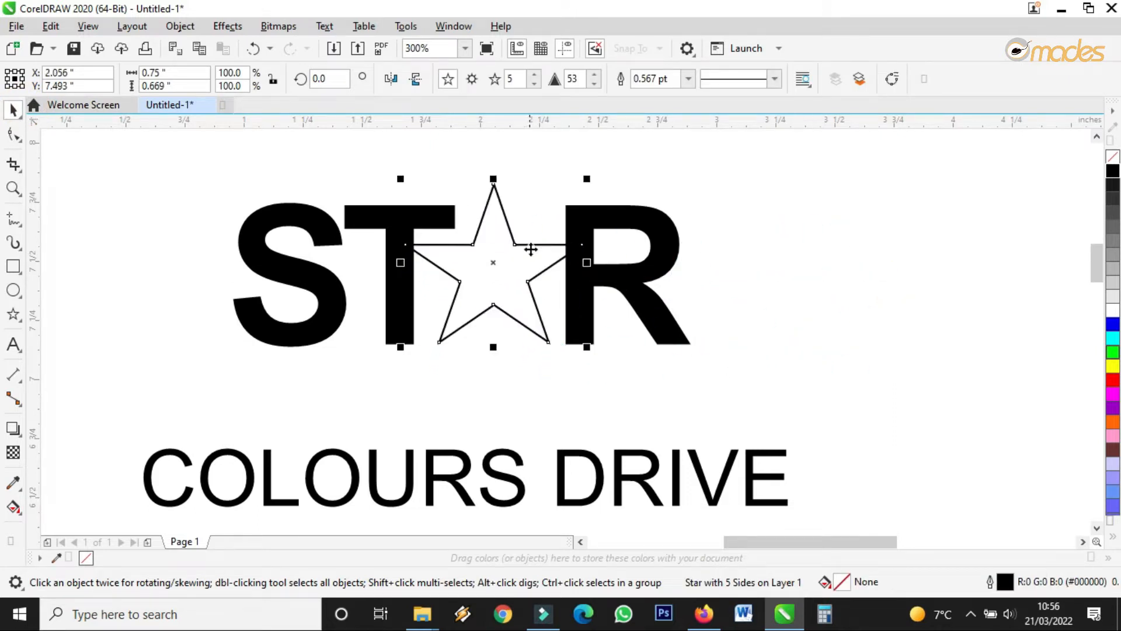
{"action": "left_click", "coordinate": [572, 224]}
{"action": "double_click", "coordinate": [572, 223]}
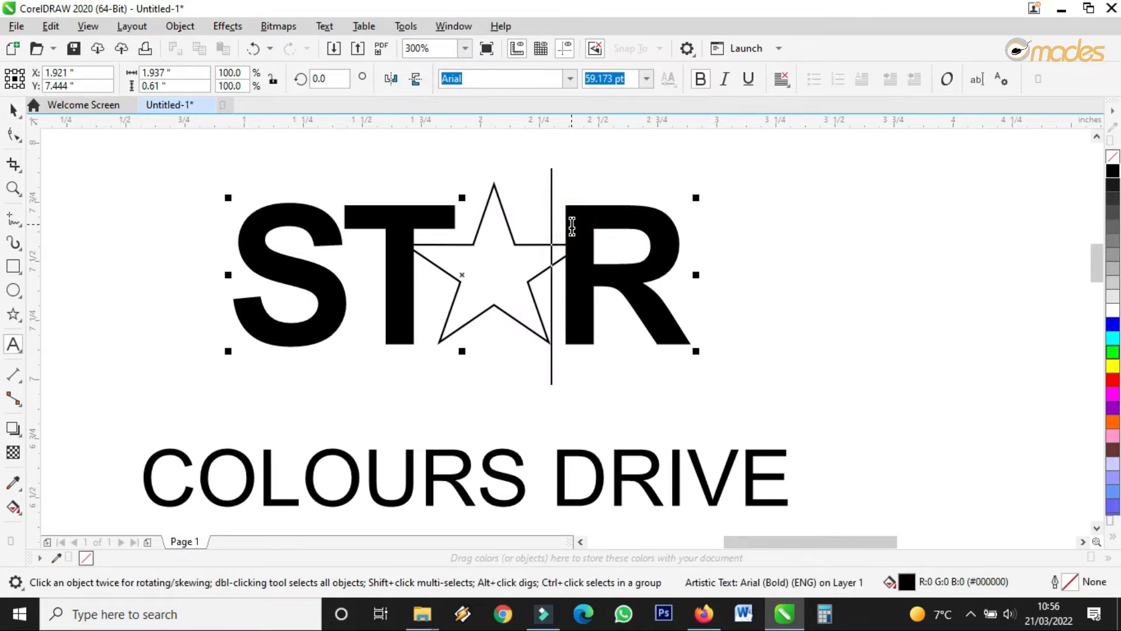
{"action": "left_click", "coordinate": [554, 226]}
{"action": "left_click_drag", "start_coordinate": [533, 231], "coordinate": [527, 231]}
{"action": "key", "text": "BackSpace"}
{"action": "left_click", "coordinate": [13, 109]}
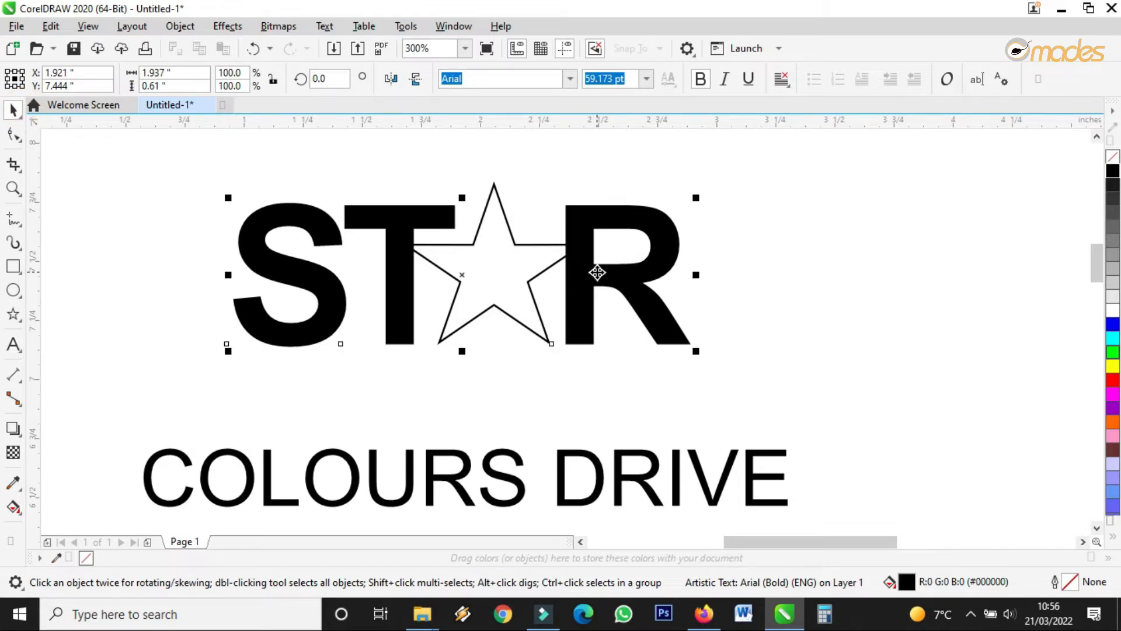
Place a copy of the star outline to the right of the lettering.
{"action": "left_click", "coordinate": [533, 257]}
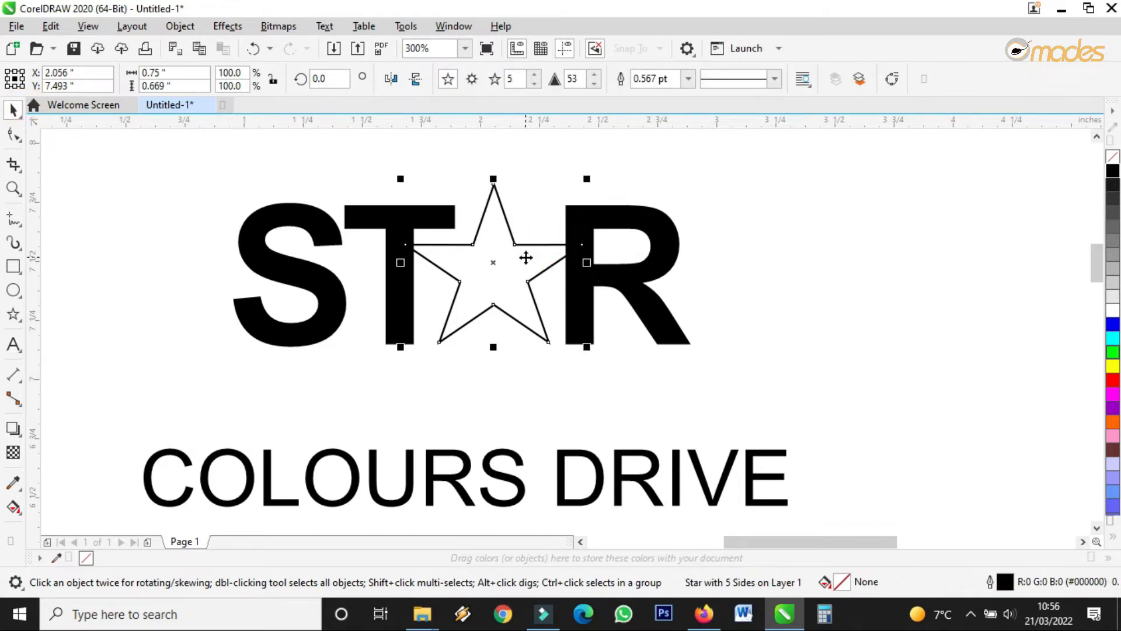
{"action": "left_click_drag", "start_coordinate": [525, 257], "coordinate": [929, 262]}
Fill the star between T and R with black and weld it to the lettering.
{"action": "left_click", "coordinate": [529, 272]}
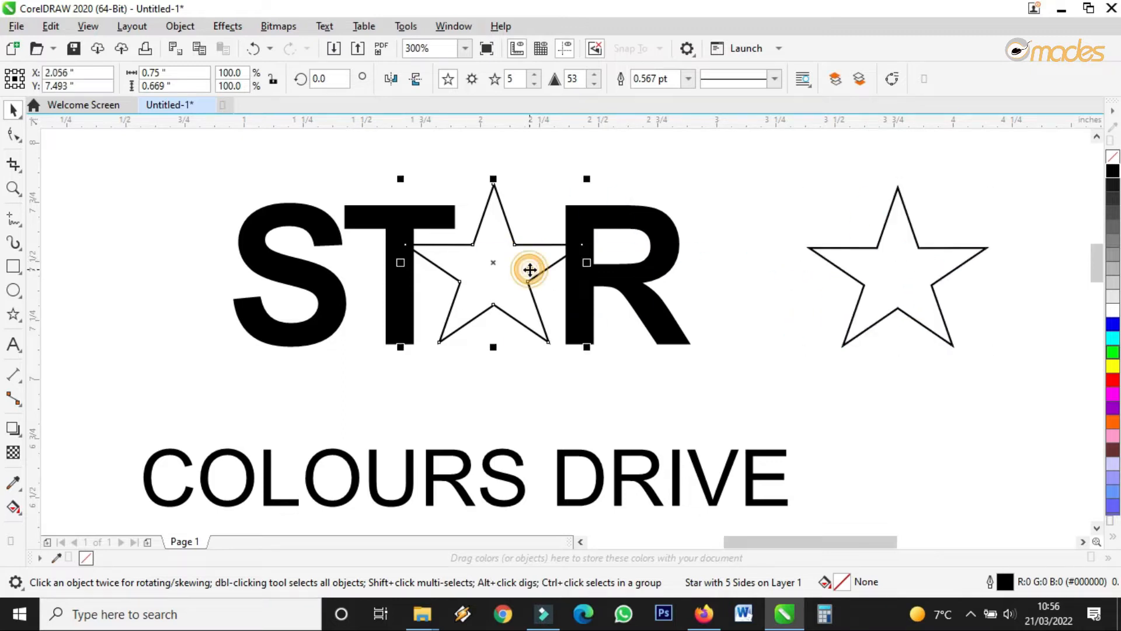
{"action": "left_click", "coordinate": [585, 238], "text": "shift"}
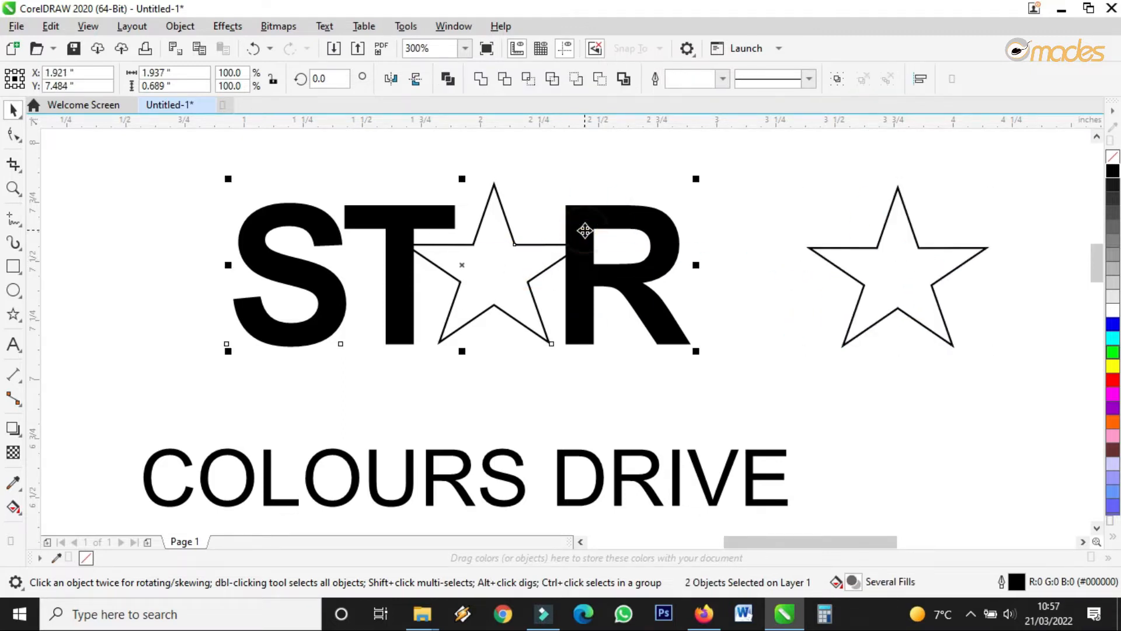
{"action": "left_click", "coordinate": [1112, 172]}
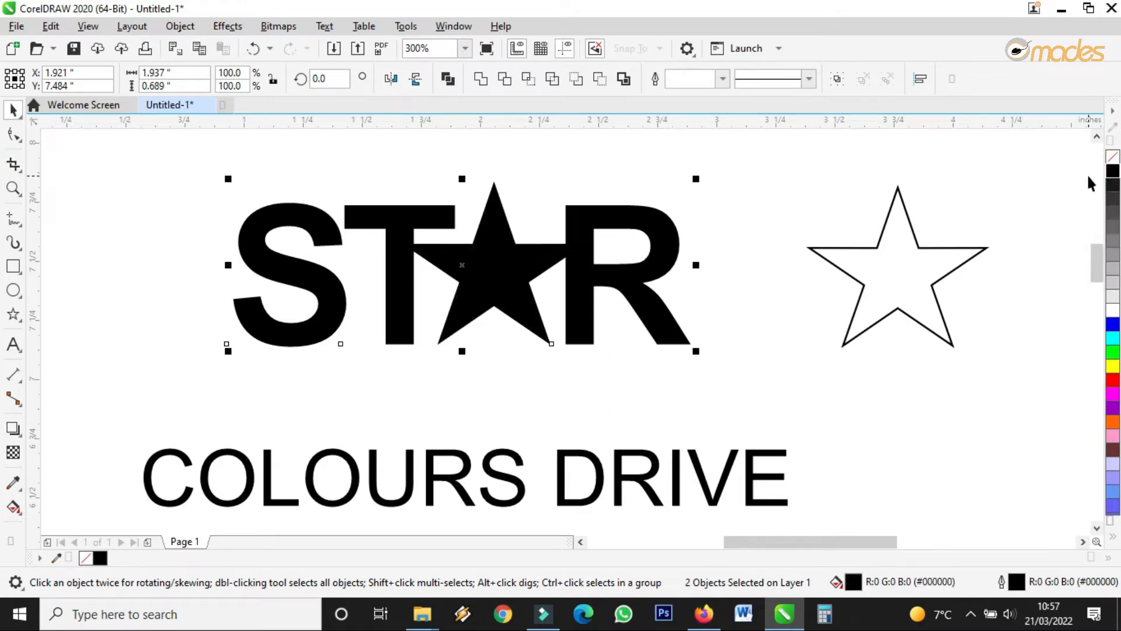
{"action": "left_click", "coordinate": [480, 79]}
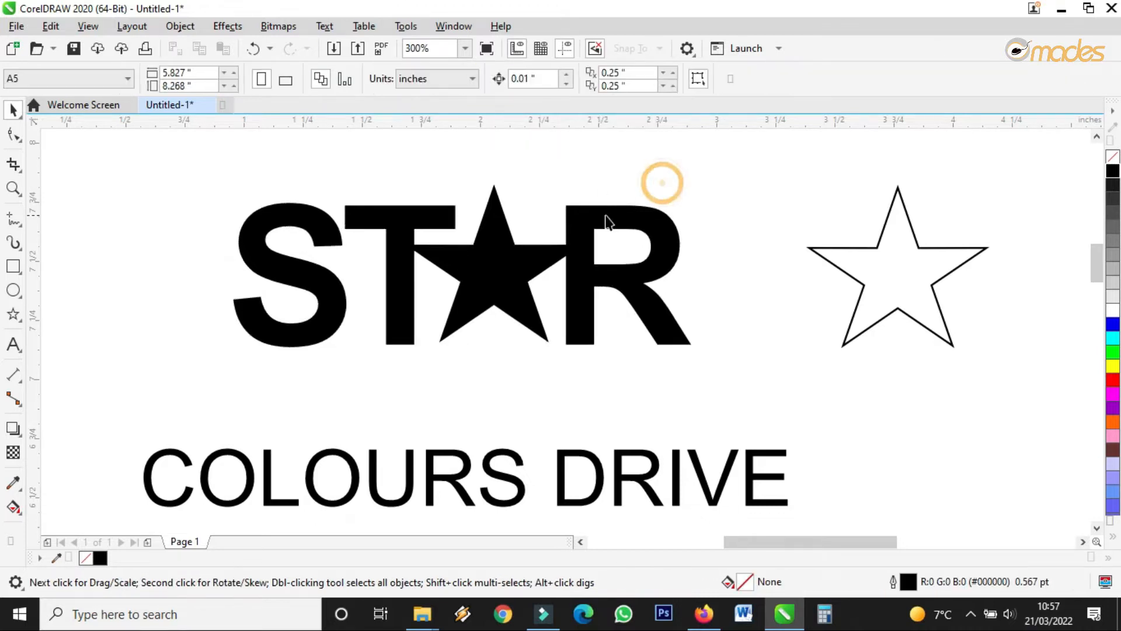
Move the welded STAR lettering slightly up and to the left, centred at about X 1.85", Y 7.52".
{"action": "left_click_drag", "start_coordinate": [607, 276], "coordinate": [493, 279]}
{"action": "left_click_drag", "start_coordinate": [493, 198], "coordinate": [569, 202]}
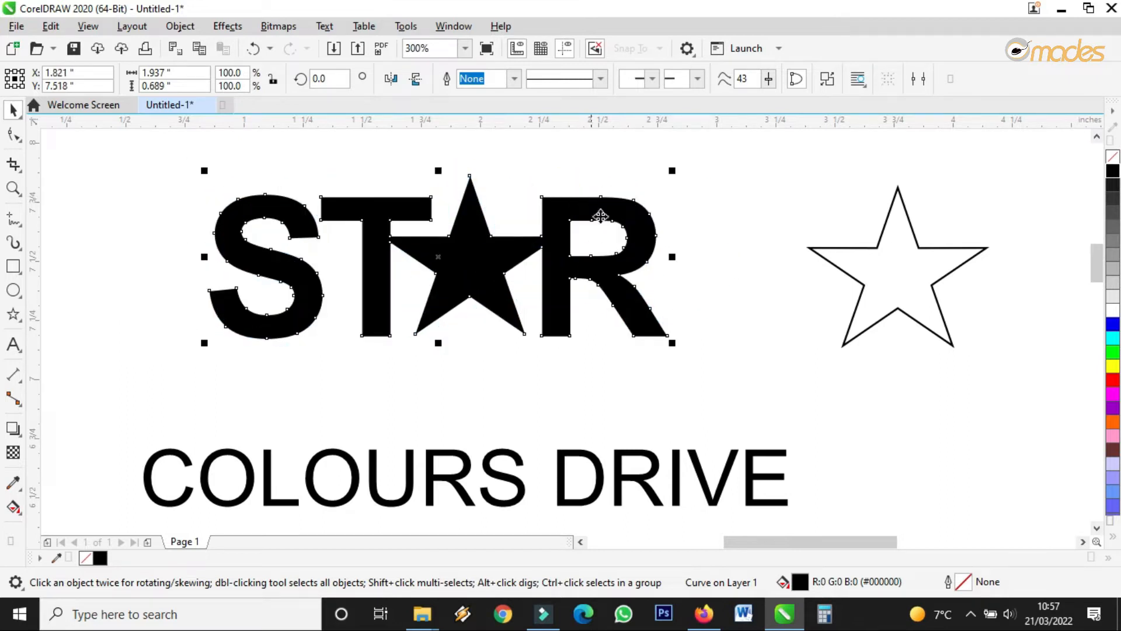
{"action": "left_click_drag", "start_coordinate": [480, 249], "coordinate": [486, 256]}
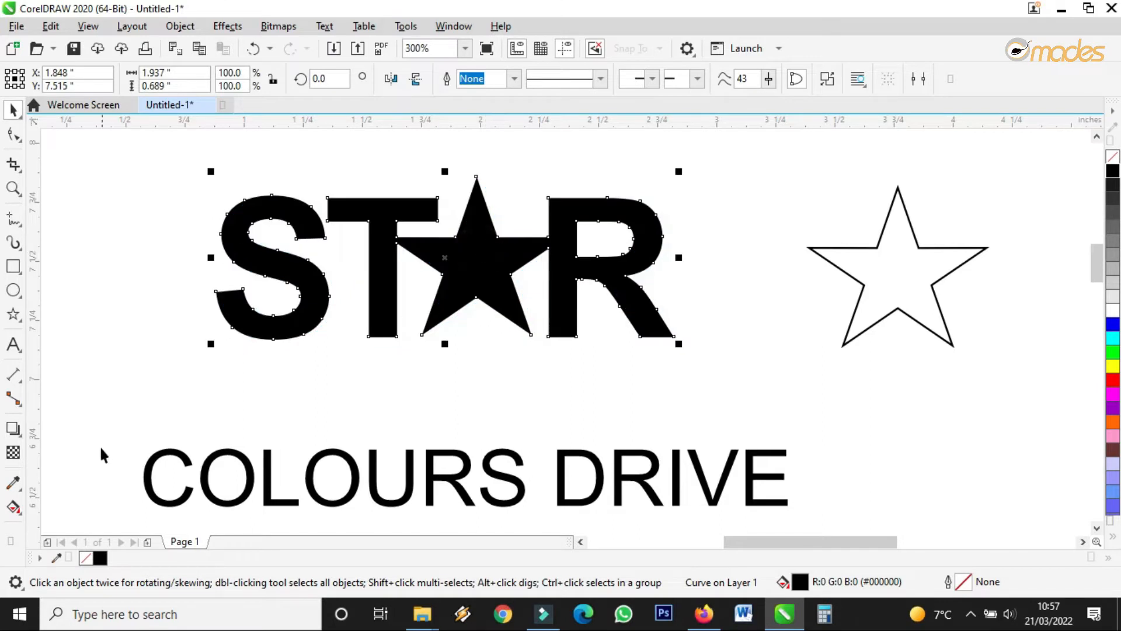
Apply a linear fountain fill to the STAR lettering, running almost horizontally from the S to the R.
{"action": "left_click", "coordinate": [18, 513]}
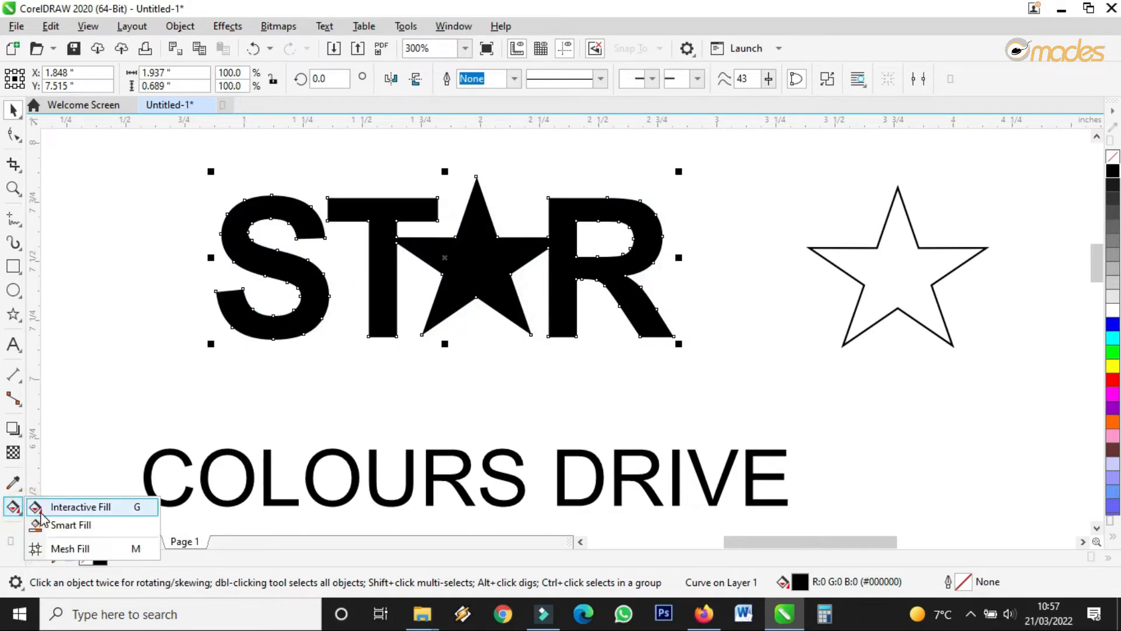
{"action": "left_click", "coordinate": [45, 509]}
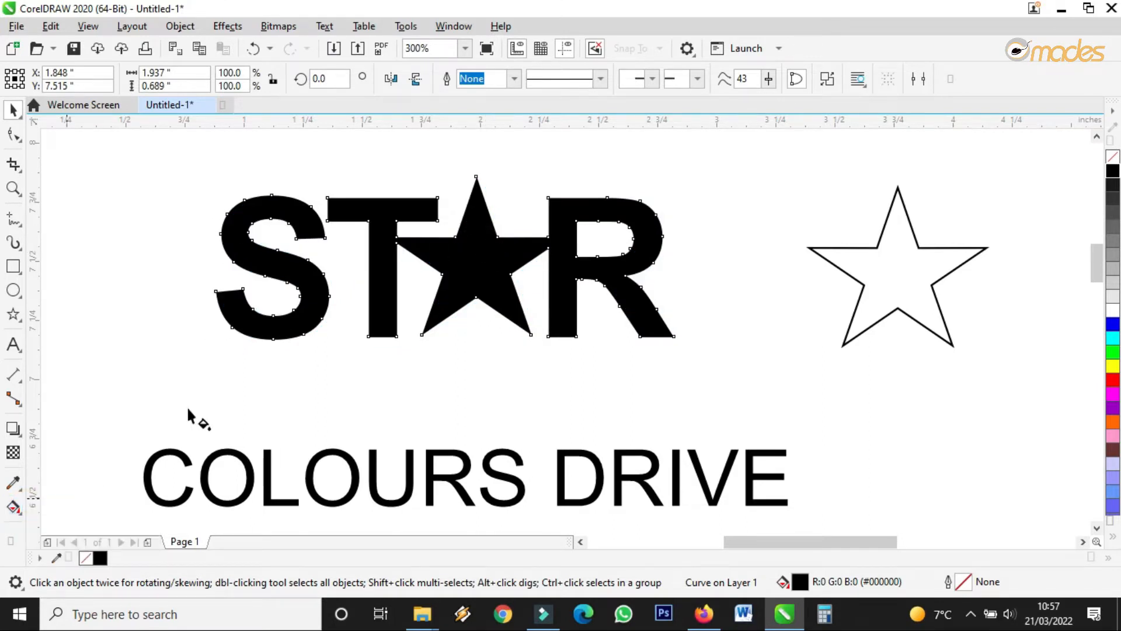
{"action": "left_click_drag", "start_coordinate": [277, 260], "coordinate": [570, 248]}
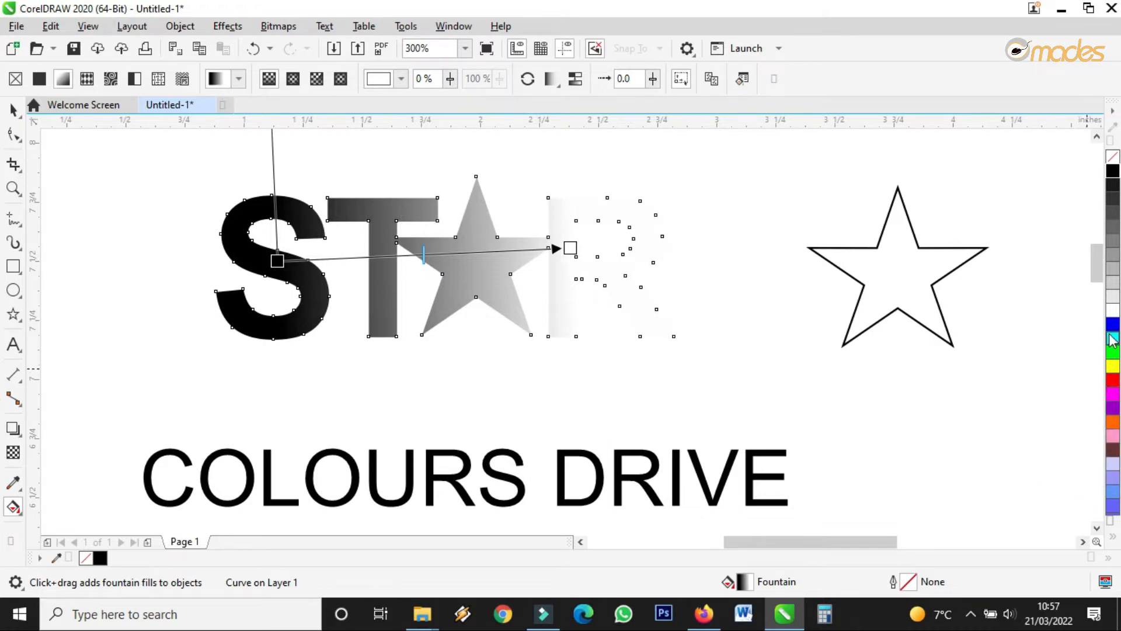
Colour the gradient's end at the R light purple and its start at the S dark purple.
{"action": "left_click_drag", "start_coordinate": [1112, 327], "coordinate": [571, 249]}
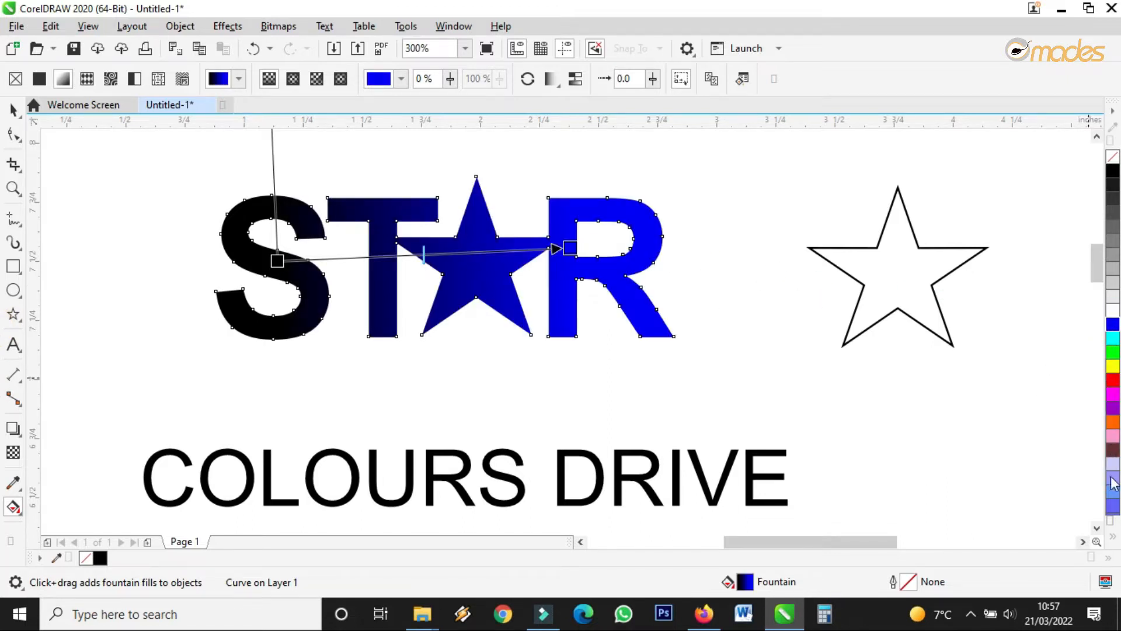
{"action": "left_click", "coordinate": [1111, 536]}
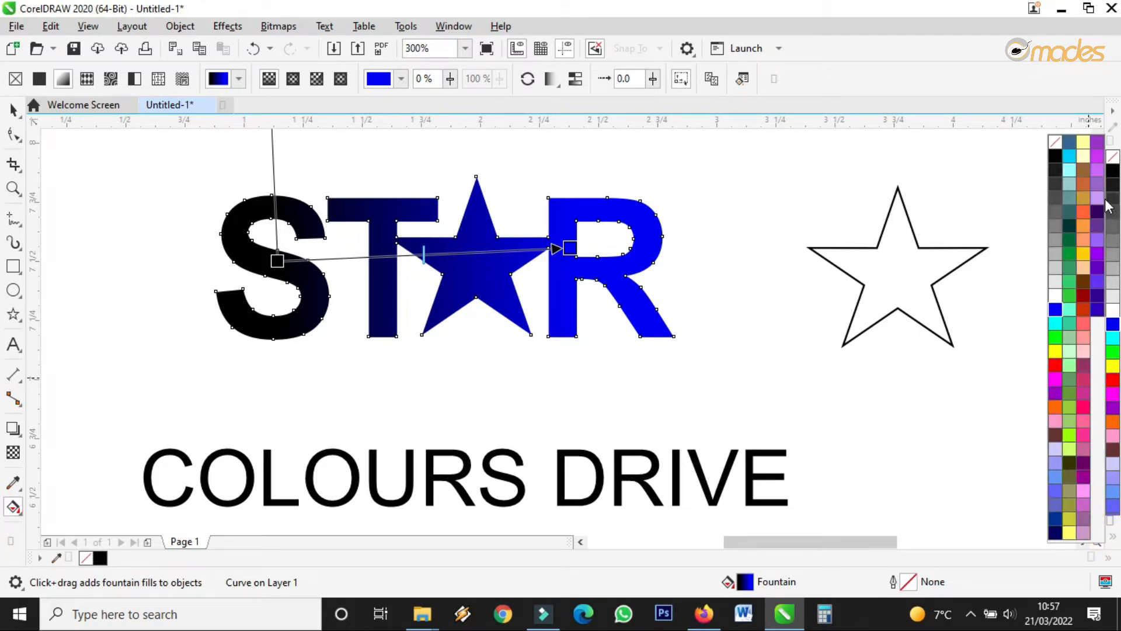
{"action": "left_click_drag", "start_coordinate": [1097, 198], "coordinate": [591, 236]}
{"action": "left_click_drag", "start_coordinate": [580, 250], "coordinate": [575, 249]}
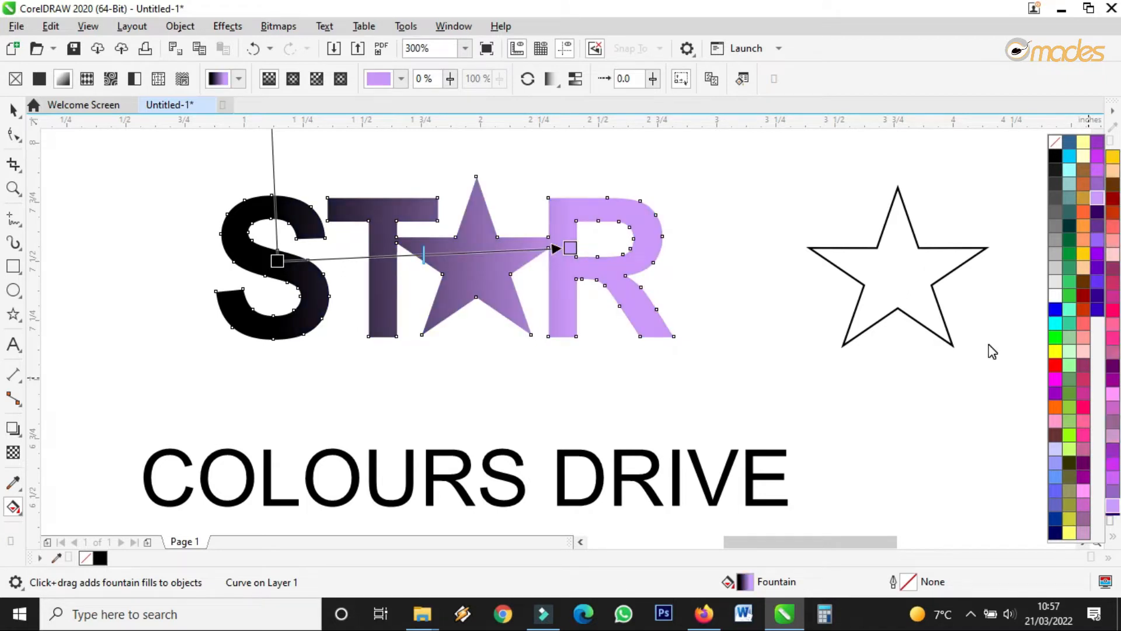
{"action": "left_click_drag", "start_coordinate": [1093, 213], "coordinate": [281, 259]}
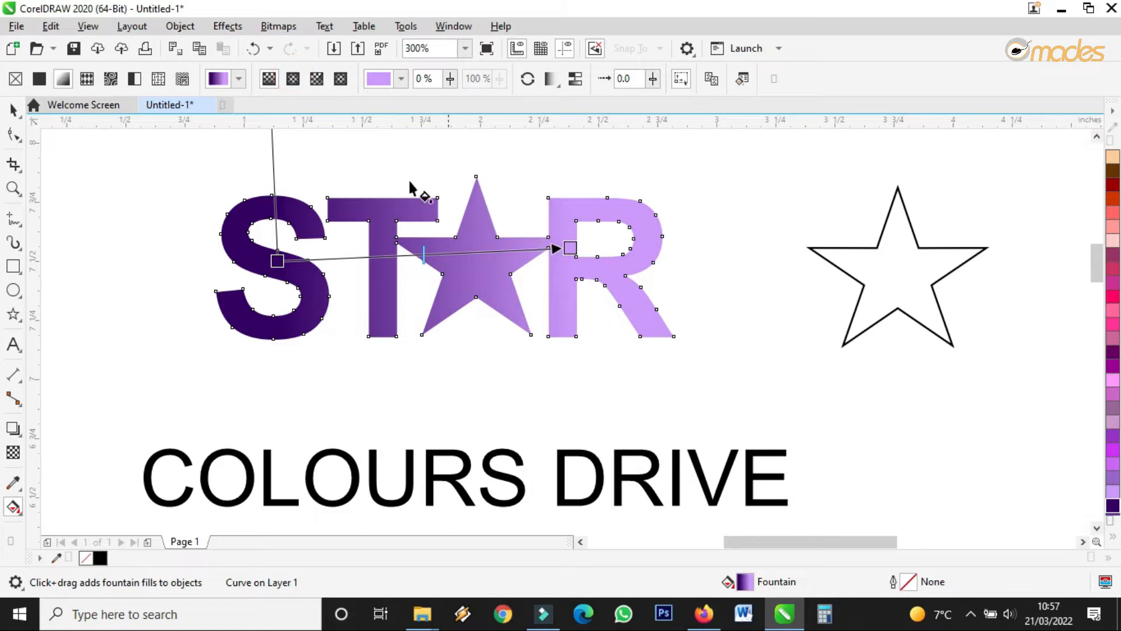
Change the lettering's fountain fill to elliptical, extend it toward the R's leg and flatten the ellipse.
{"action": "left_click", "coordinate": [293, 79]}
{"action": "left_click_drag", "start_coordinate": [570, 248], "coordinate": [646, 309]}
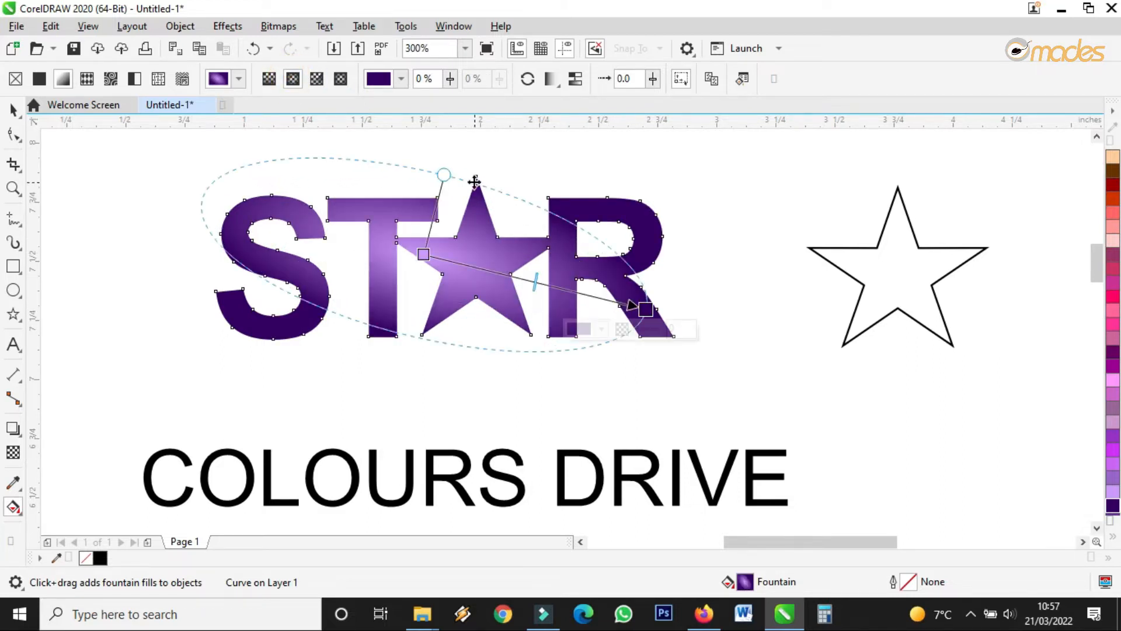
{"action": "left_click_drag", "start_coordinate": [446, 175], "coordinate": [442, 195]}
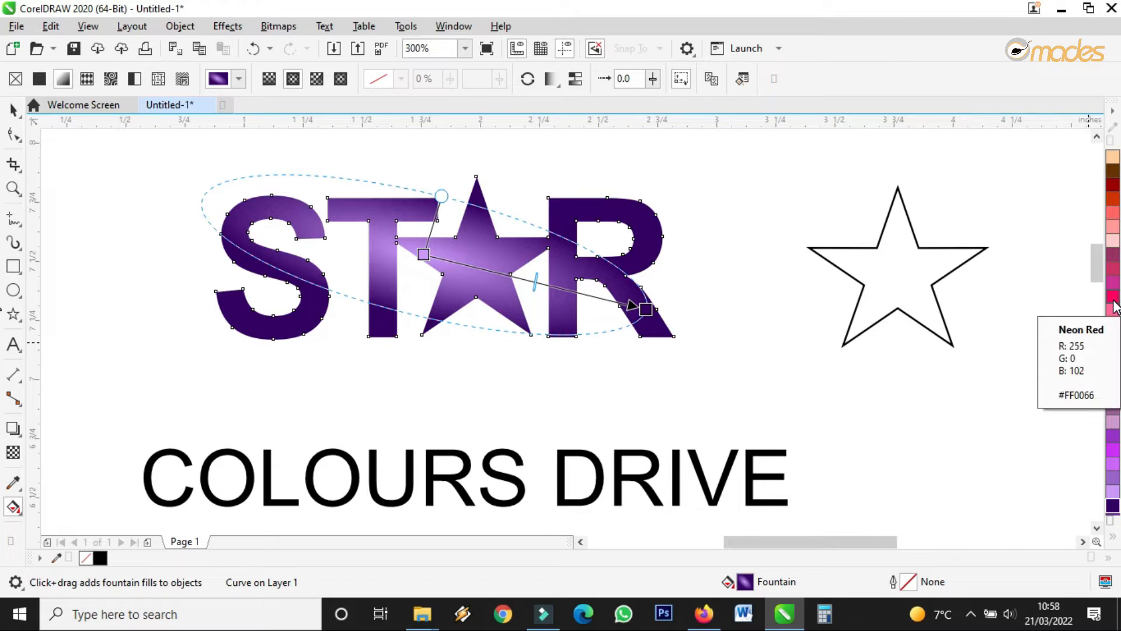
Try a yellow colour stop near the gradient's outer end and a black centre in the elliptical fill.
{"action": "mouse_move", "coordinate": [1113, 199]}
{"action": "left_click_drag", "start_coordinate": [1113, 198], "coordinate": [586, 297]}
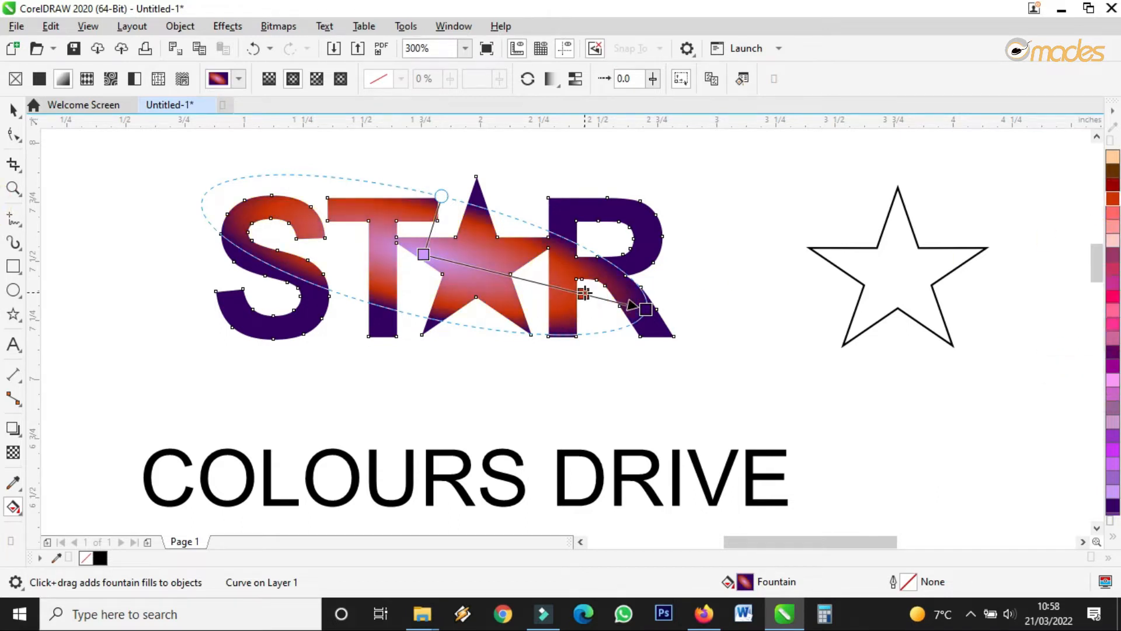
{"action": "left_click", "coordinate": [1111, 536]}
{"action": "left_click_drag", "start_coordinate": [1056, 358], "coordinate": [587, 297]}
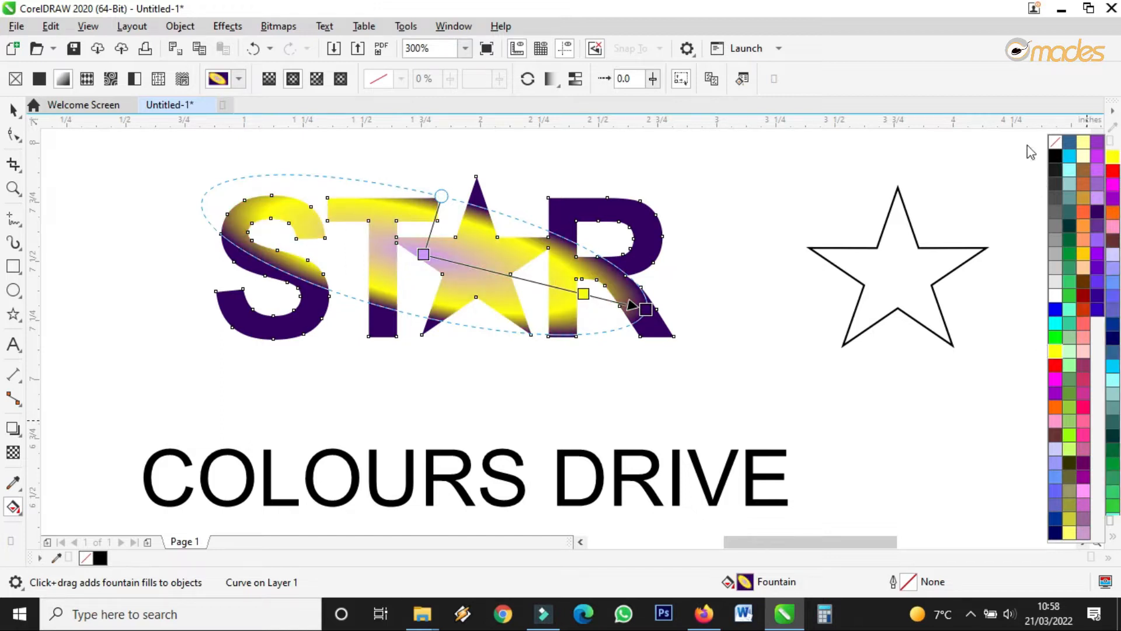
{"action": "left_click_drag", "start_coordinate": [1055, 156], "coordinate": [423, 255]}
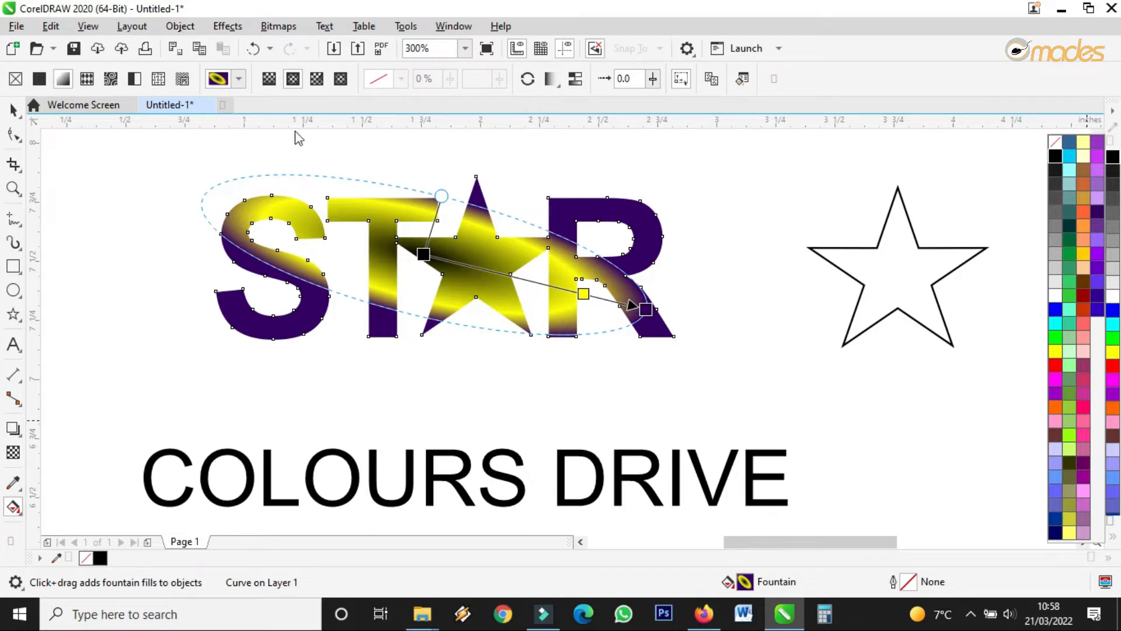
Undo the black centre and the added intermediate colours in the lettering's gradient.
{"action": "left_click", "coordinate": [252, 49]}
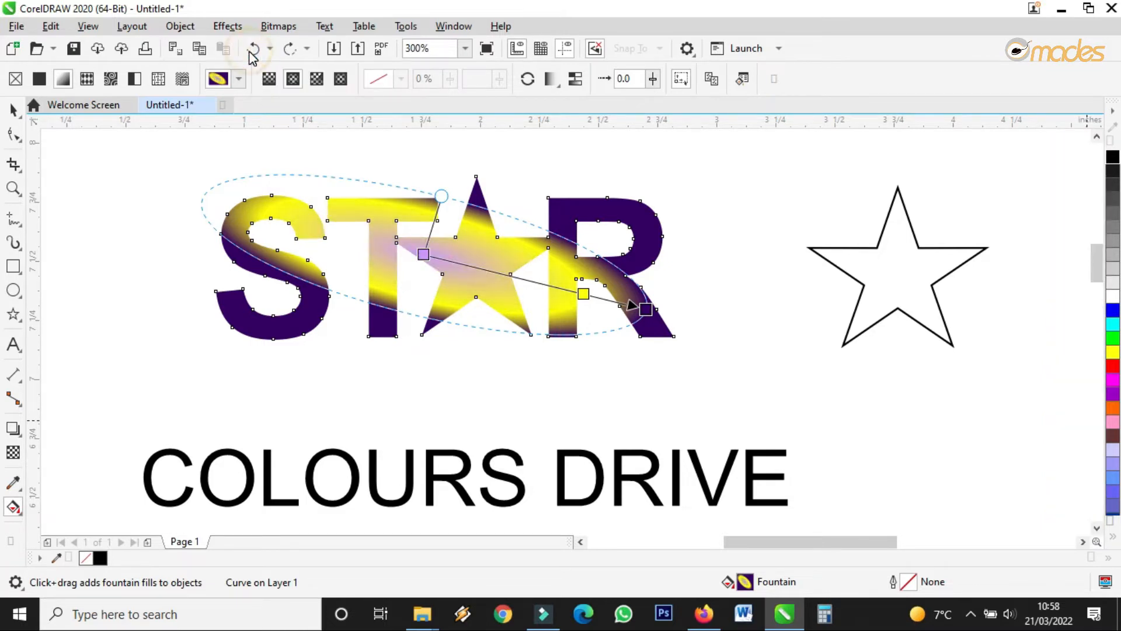
{"action": "left_click", "coordinate": [252, 49]}
{"action": "left_click", "coordinate": [251, 50]}
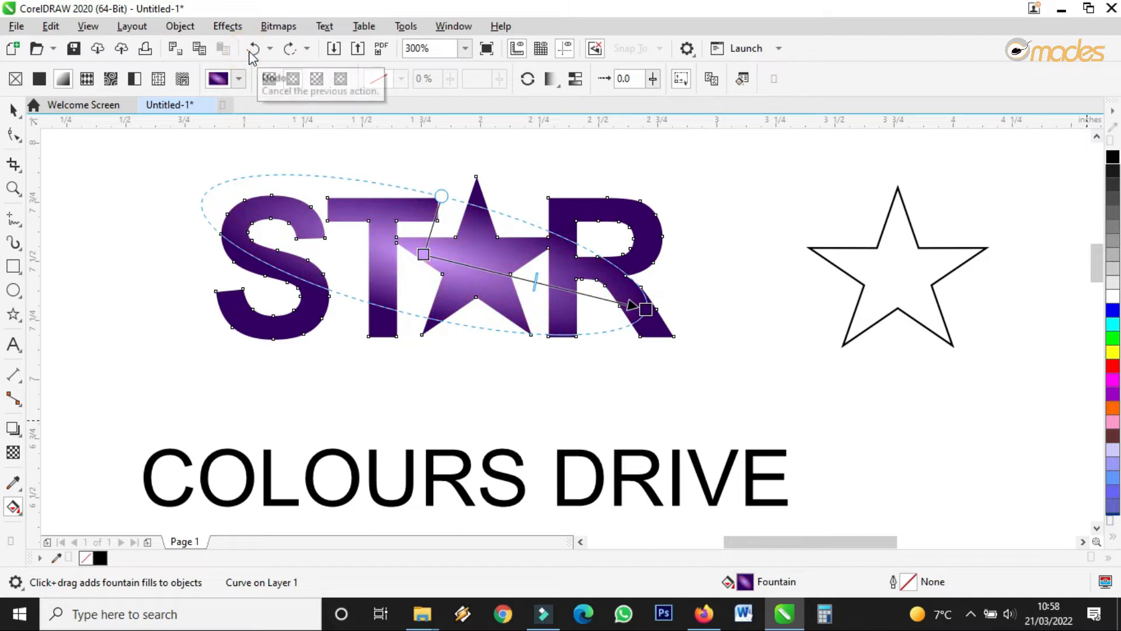
Stretch the elliptical gradient so that its outer end lies just beyond the R, and deselect the lettering.
{"action": "left_click_drag", "start_coordinate": [645, 308], "coordinate": [716, 325]}
{"action": "left_click", "coordinate": [448, 177]}
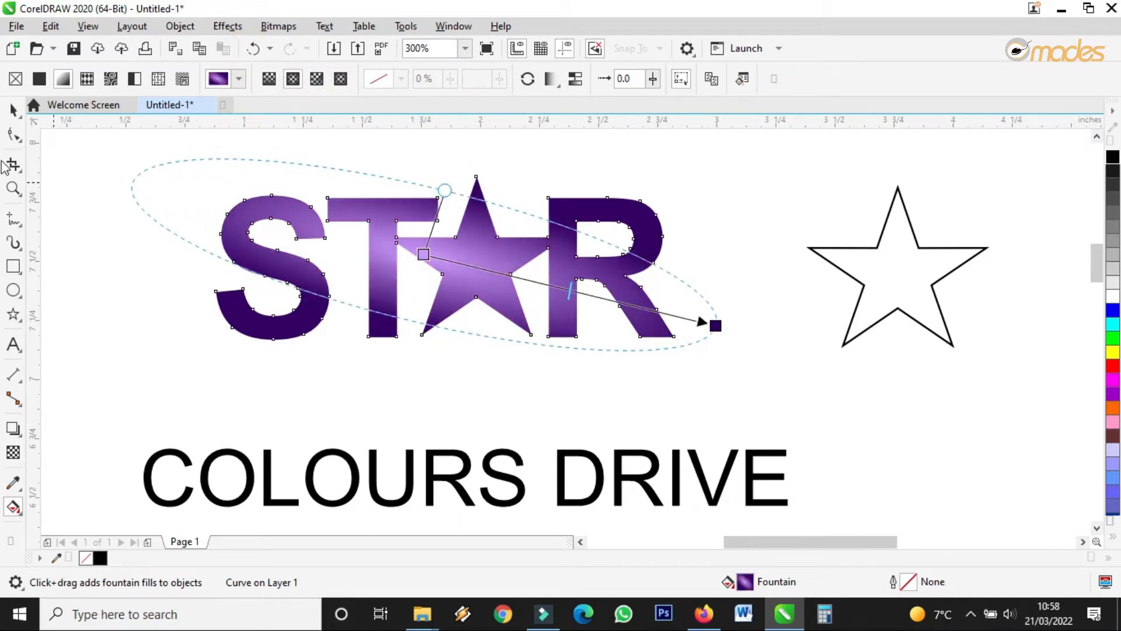
{"action": "left_click", "coordinate": [13, 110]}
{"action": "left_click", "coordinate": [190, 314]}
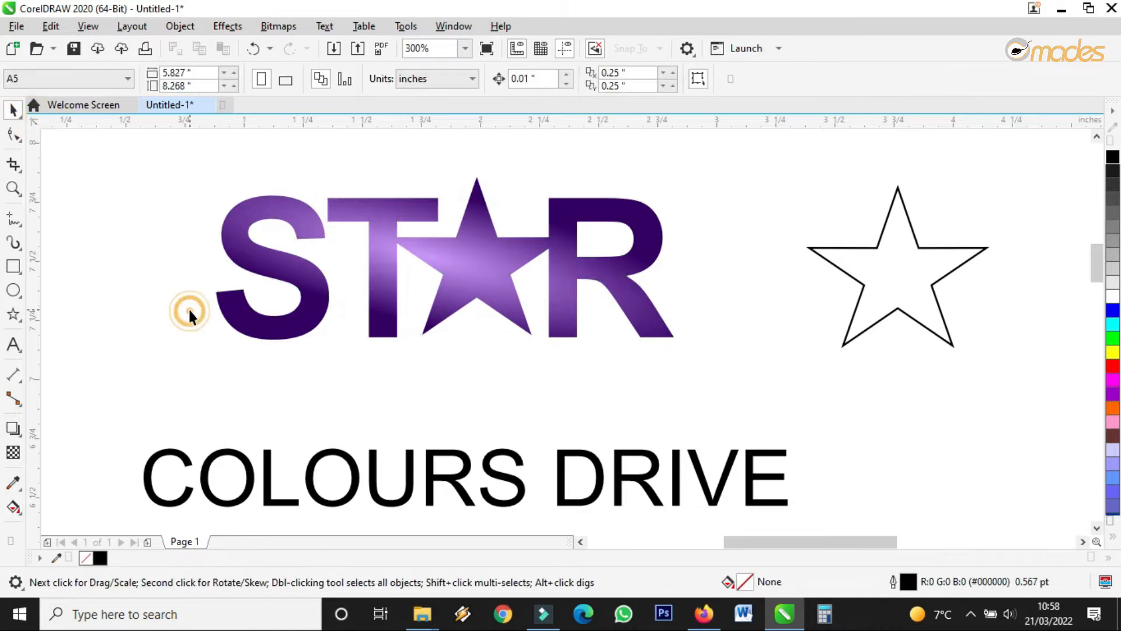
Add an outside contour with one step and a 0.1" offset to the STAR lettering.
{"action": "left_click", "coordinate": [487, 272]}
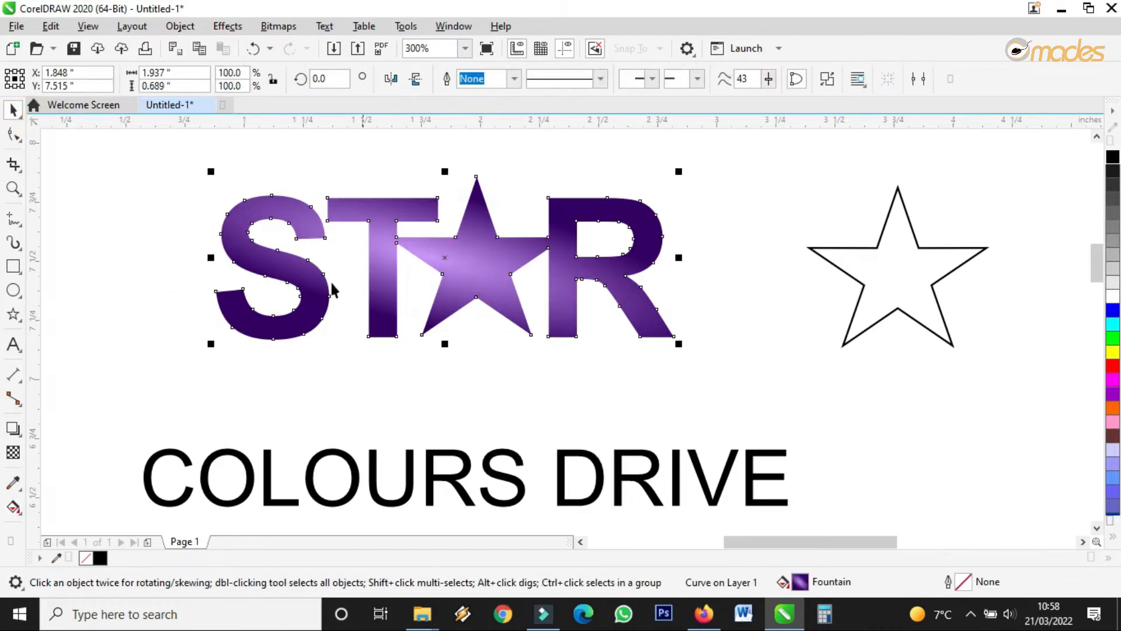
{"action": "left_click", "coordinate": [21, 438]}
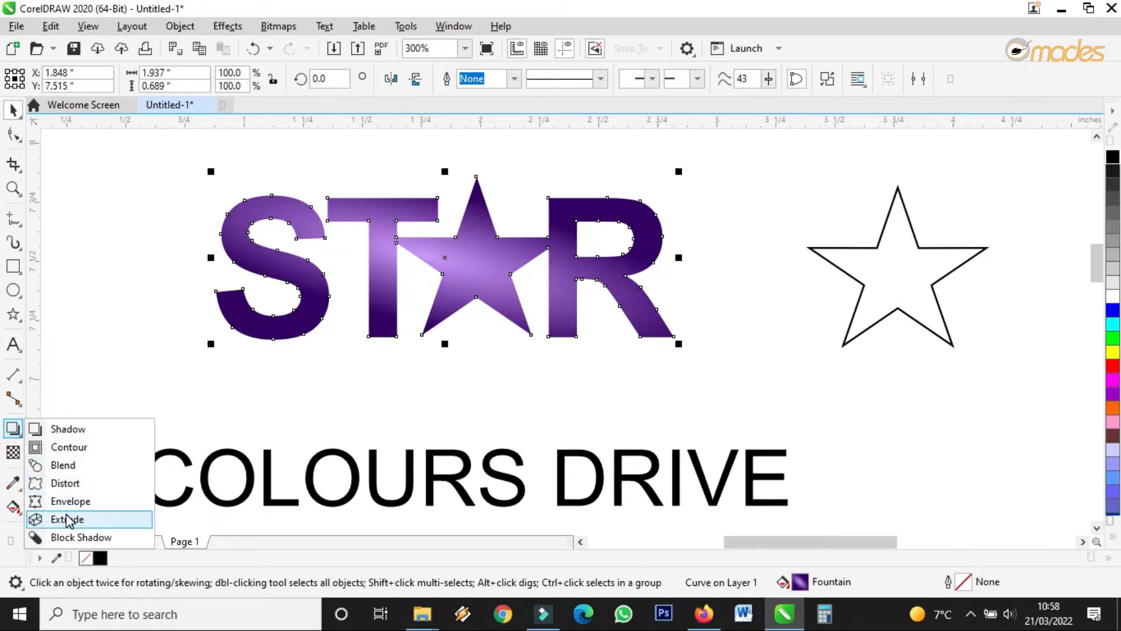
{"action": "left_click", "coordinate": [73, 447]}
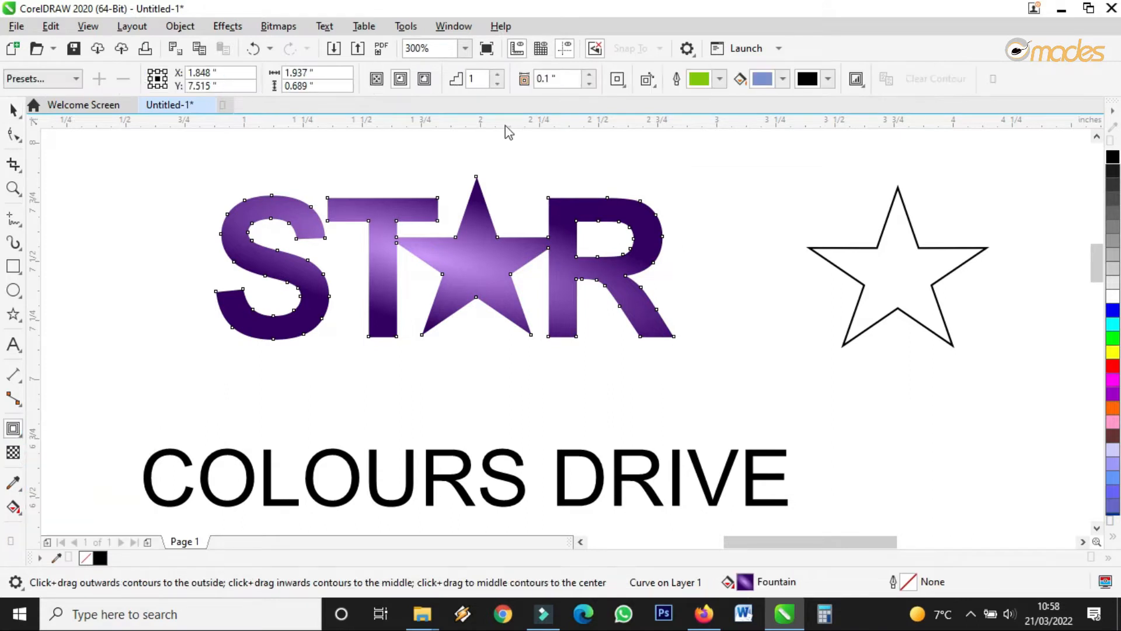
{"action": "left_click", "coordinate": [430, 82]}
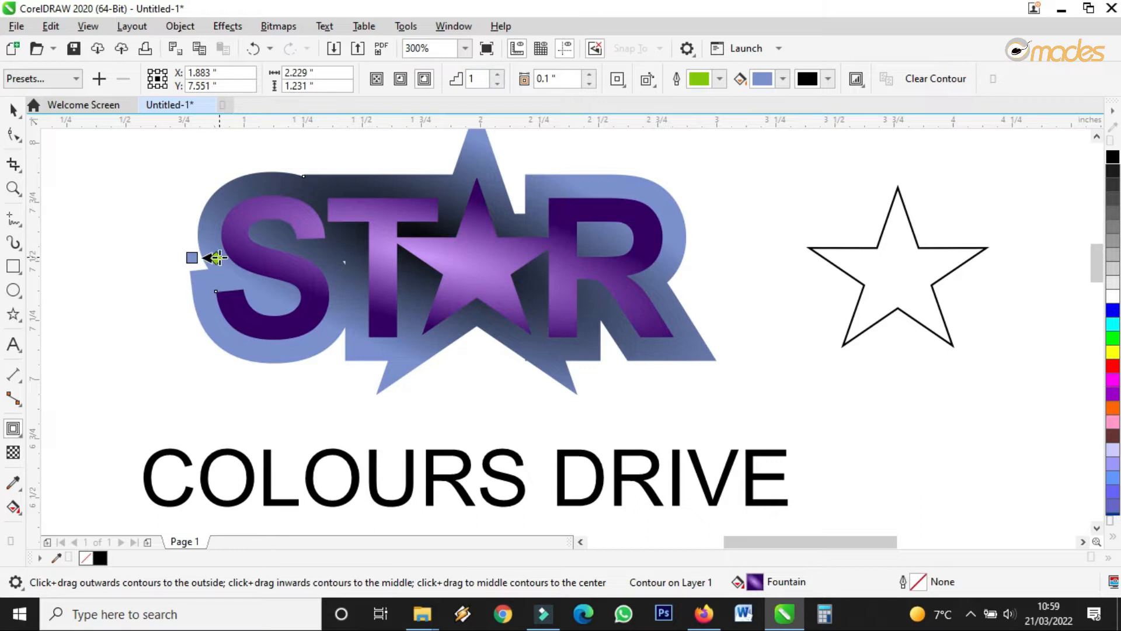
Reduce the contour offset to 0.032" and set the number of contour steps to 2.
{"action": "left_click_drag", "start_coordinate": [194, 257], "coordinate": [226, 261]}
{"action": "scroll", "coordinate": [204, 256], "scroll_direction": "up", "scroll_amount": 2}
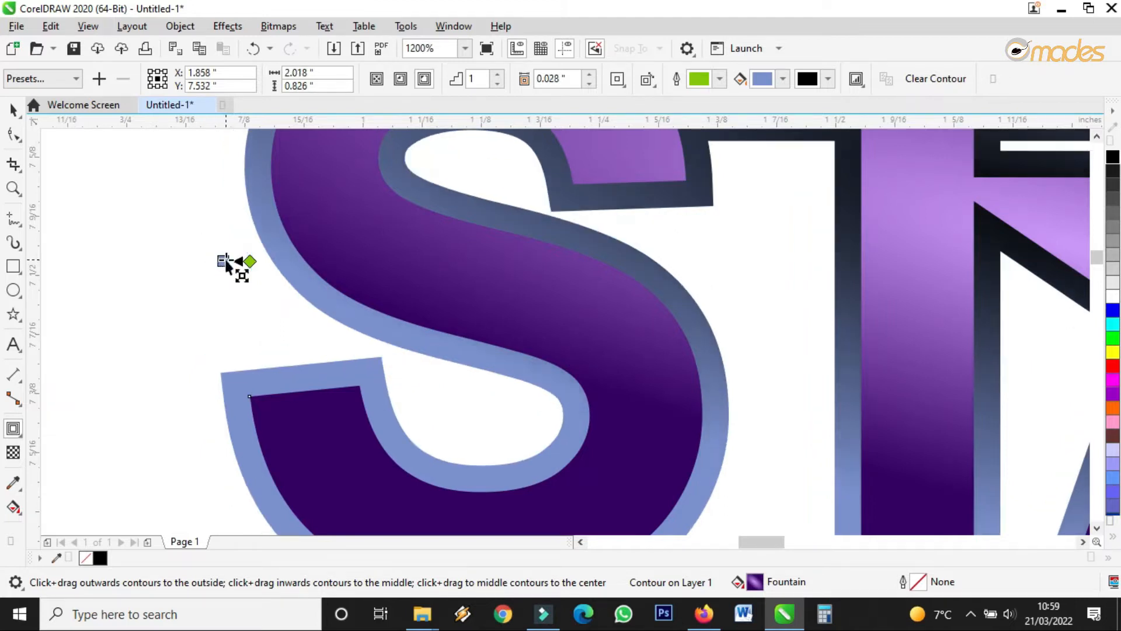
{"action": "scroll", "coordinate": [226, 260], "scroll_direction": "down", "scroll_amount": 5}
{"action": "scroll", "coordinate": [222, 262], "scroll_direction": "up", "scroll_amount": 2}
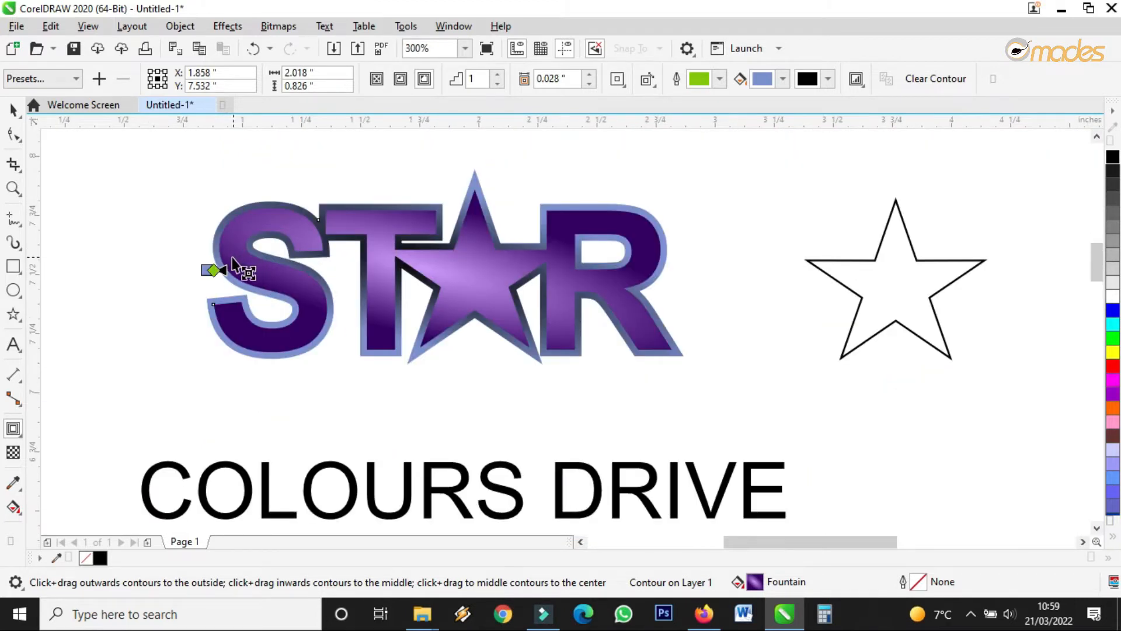
{"action": "left_click_drag", "start_coordinate": [207, 270], "coordinate": [196, 271]}
{"action": "scroll", "coordinate": [538, 273], "scroll_direction": "down", "scroll_amount": 2}
{"action": "scroll", "coordinate": [503, 255], "scroll_direction": "up", "scroll_amount": 2}
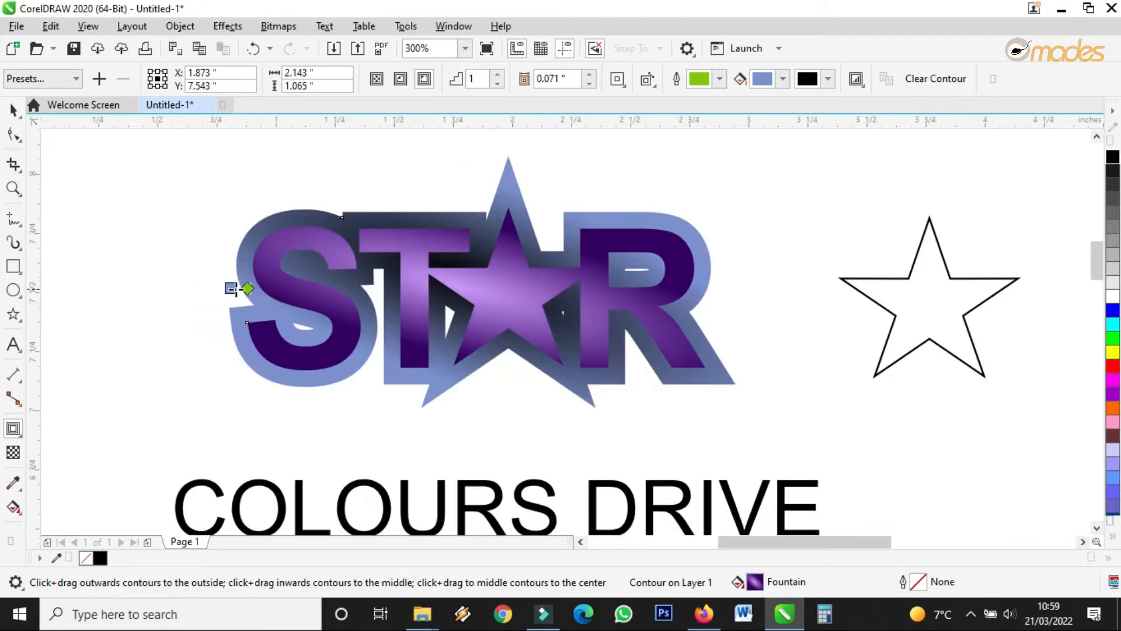
{"action": "left_click_drag", "start_coordinate": [232, 289], "coordinate": [238, 289]}
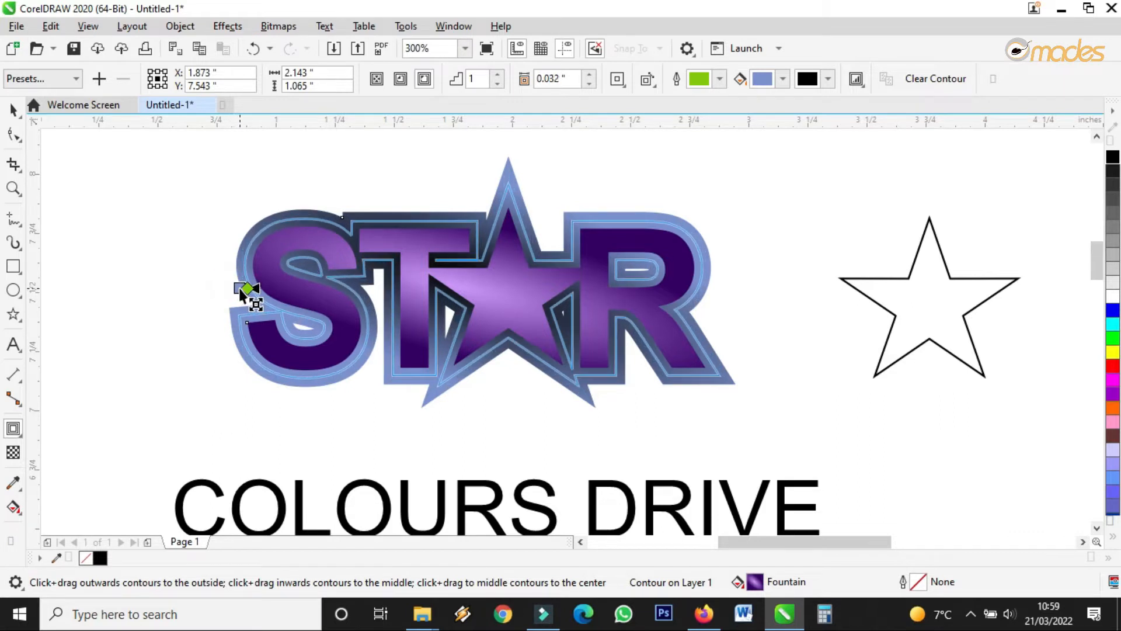
{"action": "left_click", "coordinate": [498, 75]}
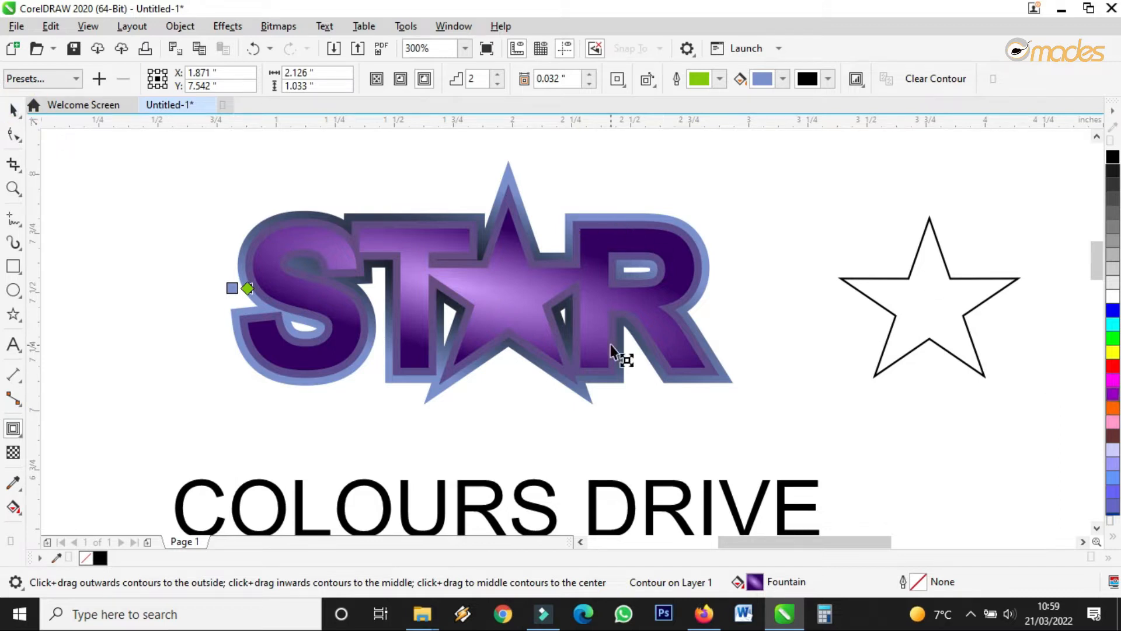
Break the contour apart from the STAR lettering, ungroup all the resulting objects and clear the selection.
{"action": "right_click", "coordinate": [530, 291]}
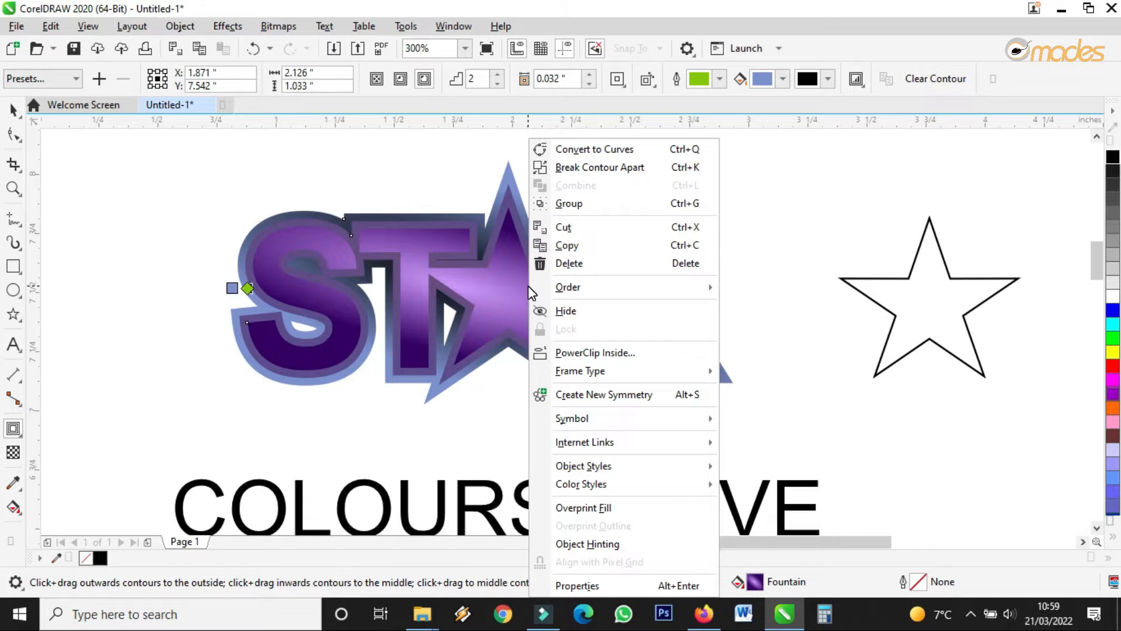
{"action": "left_click", "coordinate": [602, 169]}
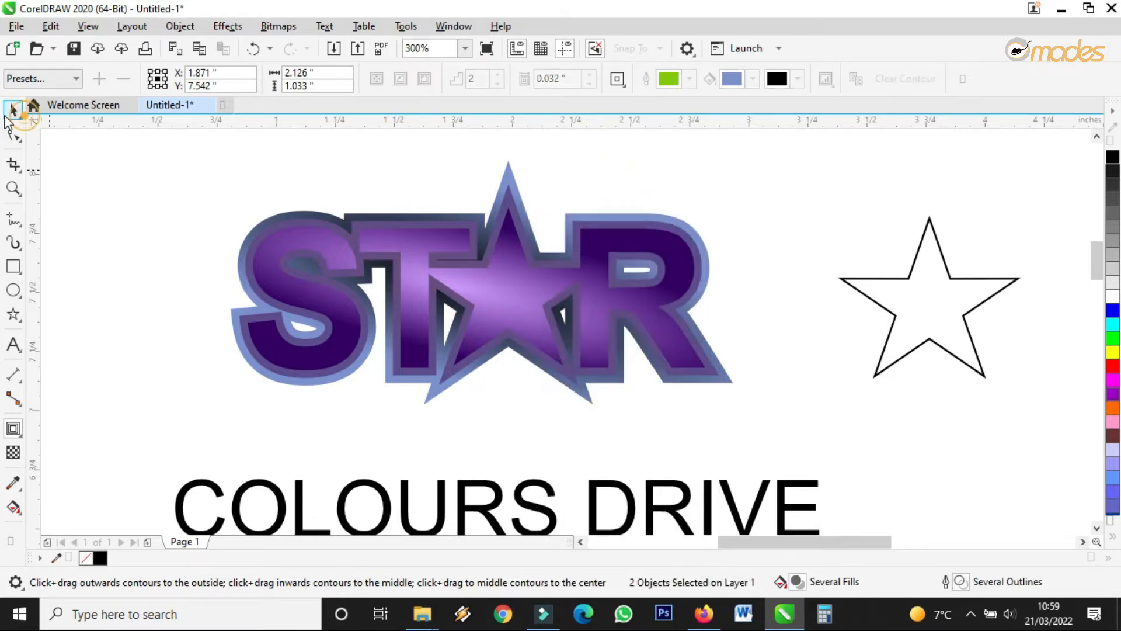
{"action": "left_click", "coordinate": [13, 109]}
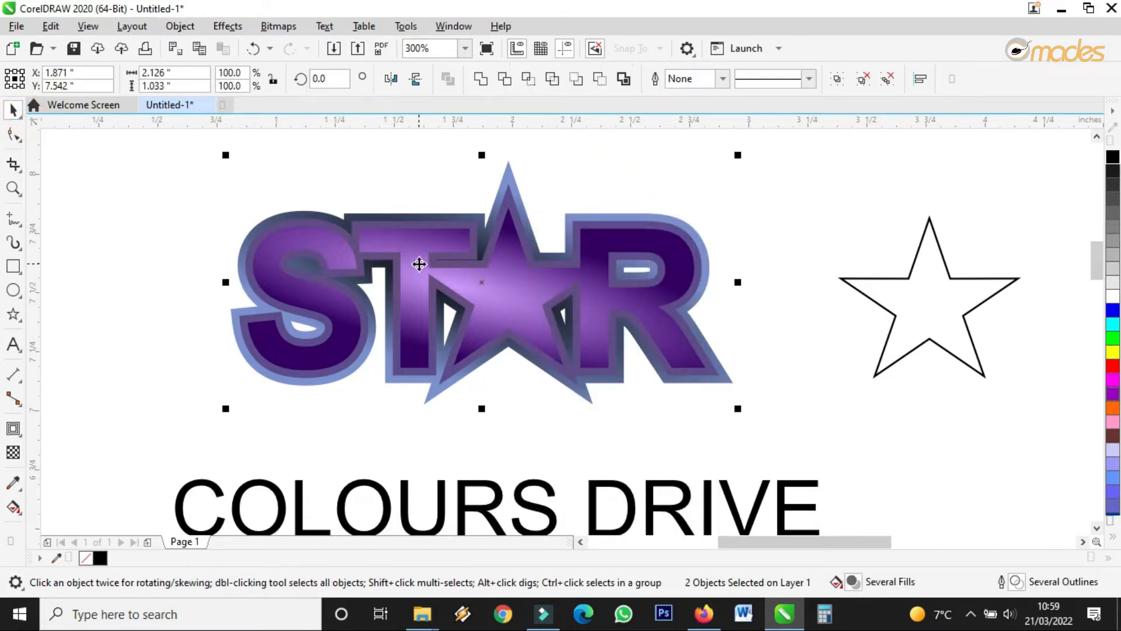
{"action": "left_click", "coordinate": [888, 79]}
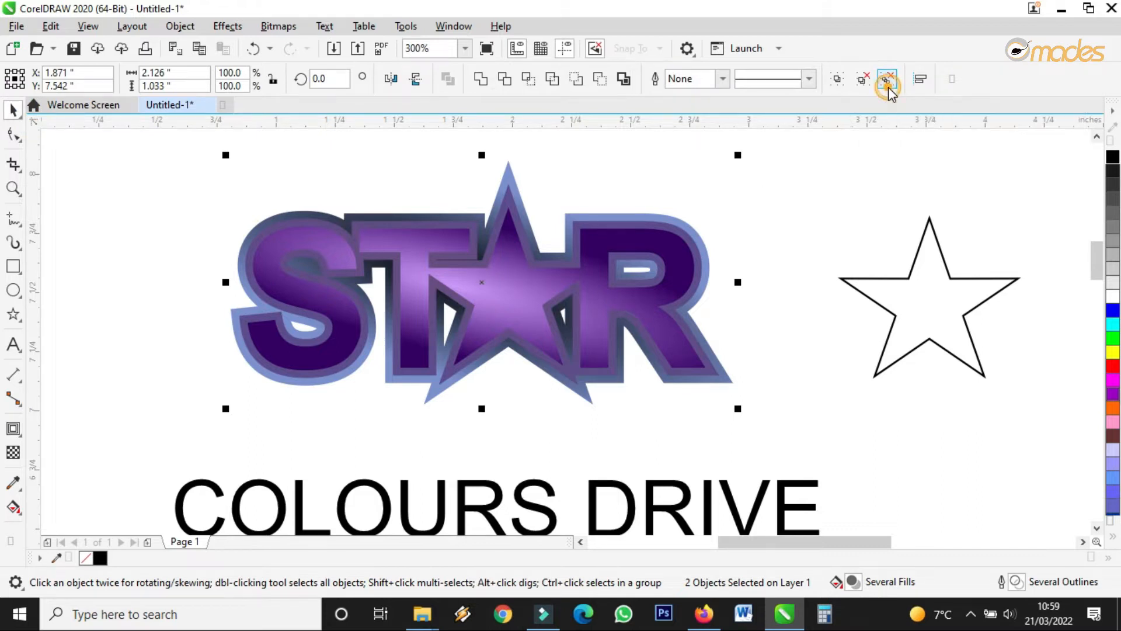
{"action": "left_click", "coordinate": [738, 218]}
Move the spare star outline up and away from the lettering, to about X 5.16", Y 8.77".
{"action": "left_click", "coordinate": [901, 288]}
{"action": "scroll", "coordinate": [771, 308], "scroll_direction": "down", "scroll_amount": 1}
{"action": "left_click_drag", "start_coordinate": [835, 296], "coordinate": [1001, 146]}
Fill the outermost contour shape around the STAR lettering with yellow.
{"action": "scroll", "coordinate": [752, 282], "scroll_direction": "up", "scroll_amount": 2}
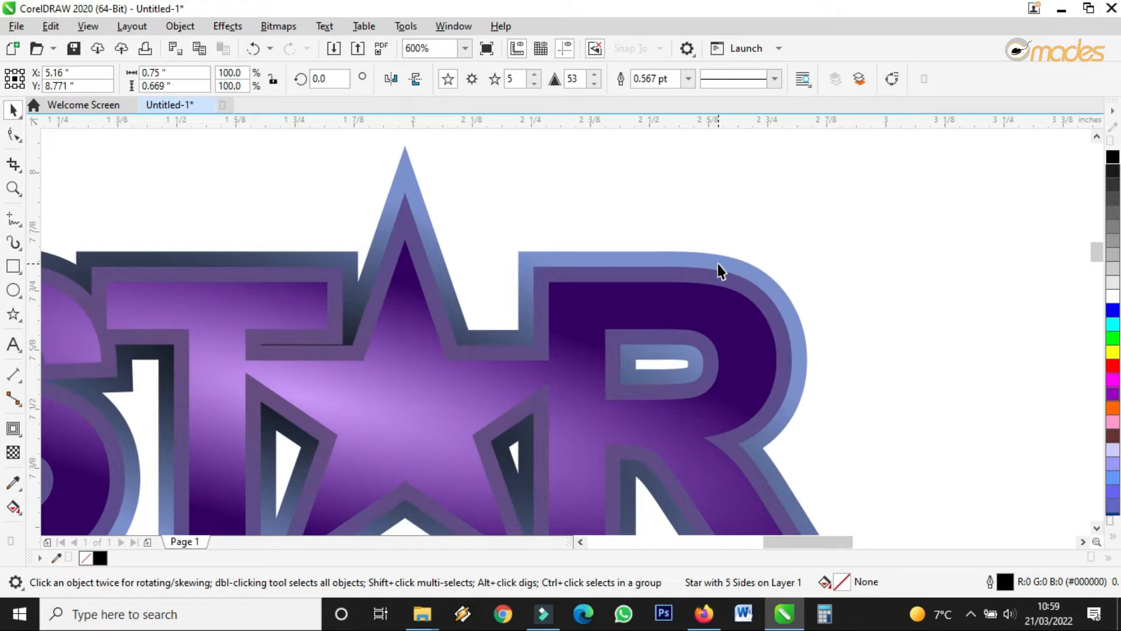
{"action": "left_click", "coordinate": [717, 263]}
{"action": "scroll", "coordinate": [718, 262], "scroll_direction": "down", "scroll_amount": 2}
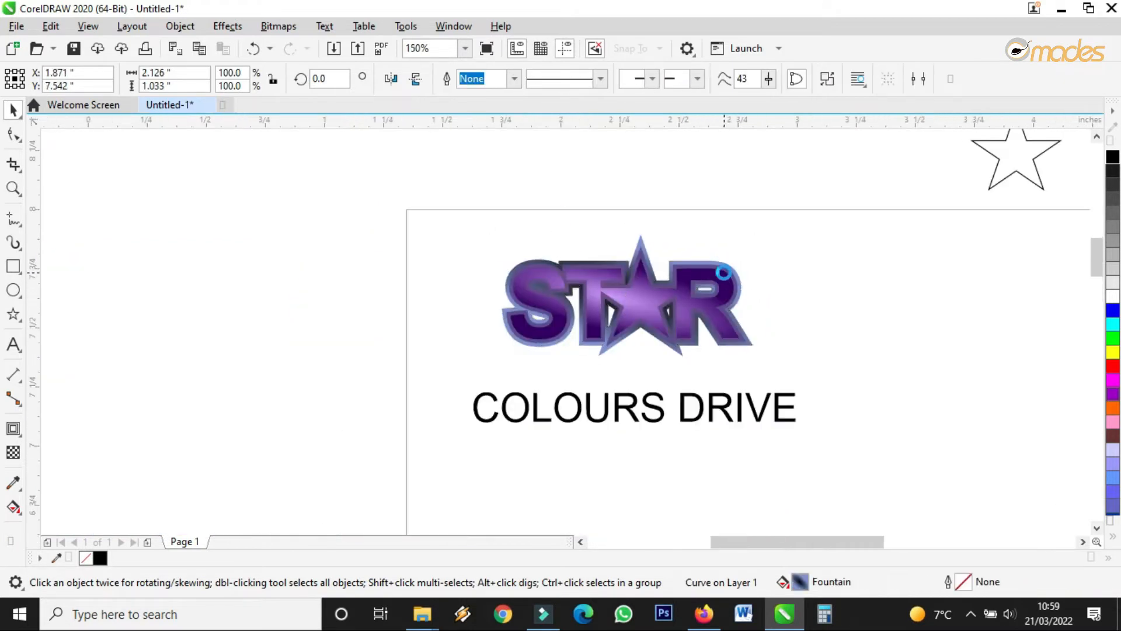
{"action": "scroll", "coordinate": [721, 268], "scroll_direction": "up", "scroll_amount": 1}
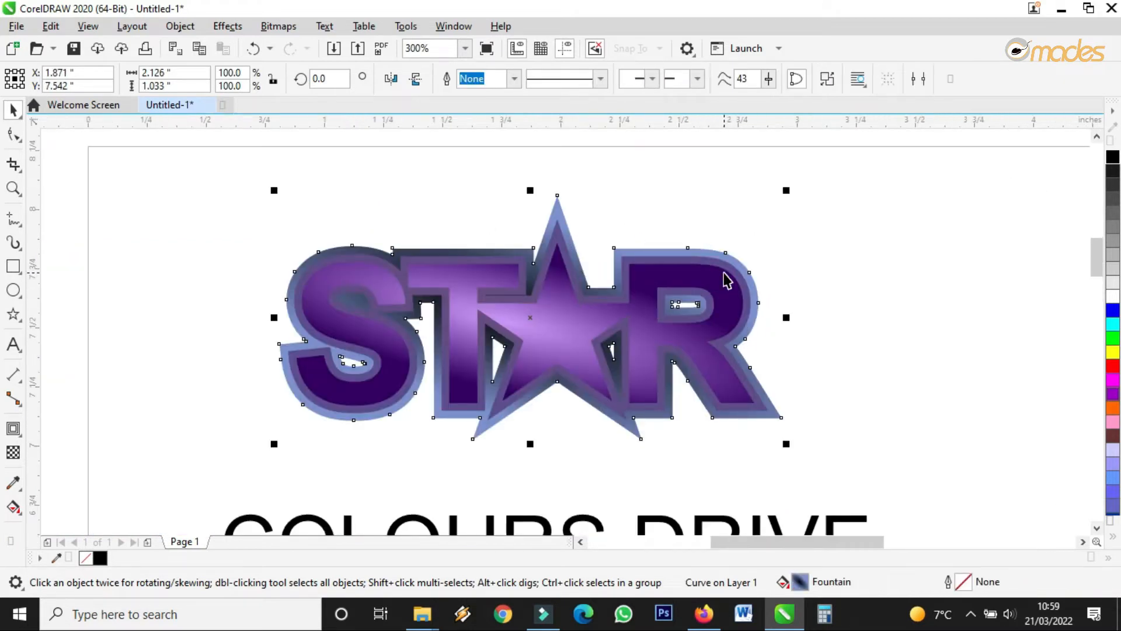
{"action": "right_click", "coordinate": [1112, 355]}
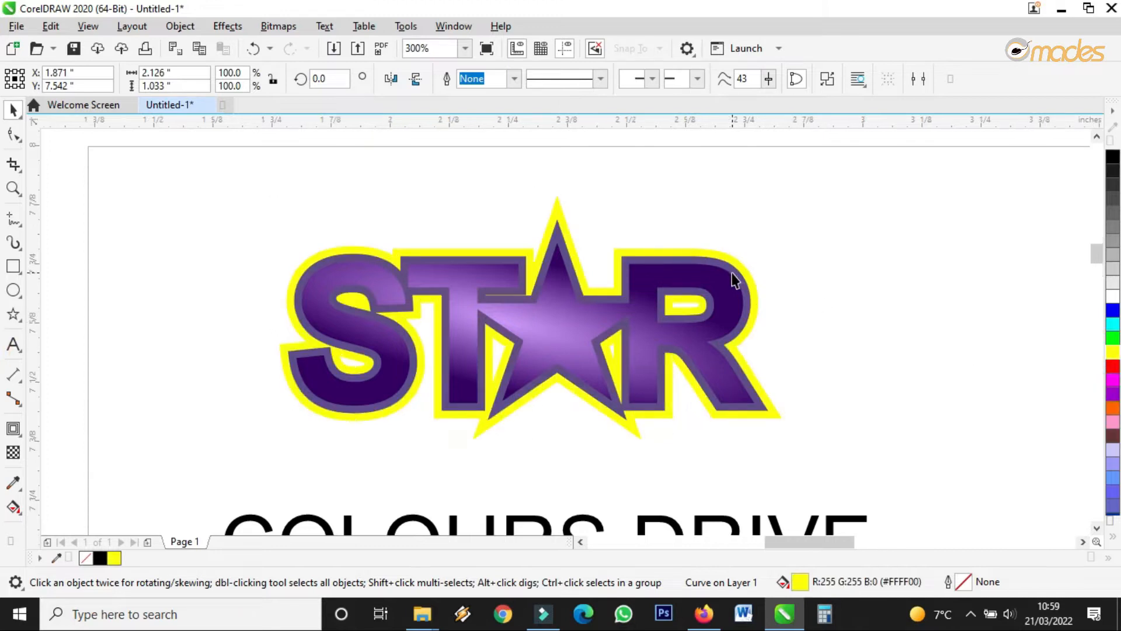
Try an orange fill on the outermost contour around the STAR lettering and return it to yellow.
{"action": "scroll", "coordinate": [736, 273], "scroll_direction": "up", "scroll_amount": 1}
{"action": "left_click", "coordinate": [732, 268]}
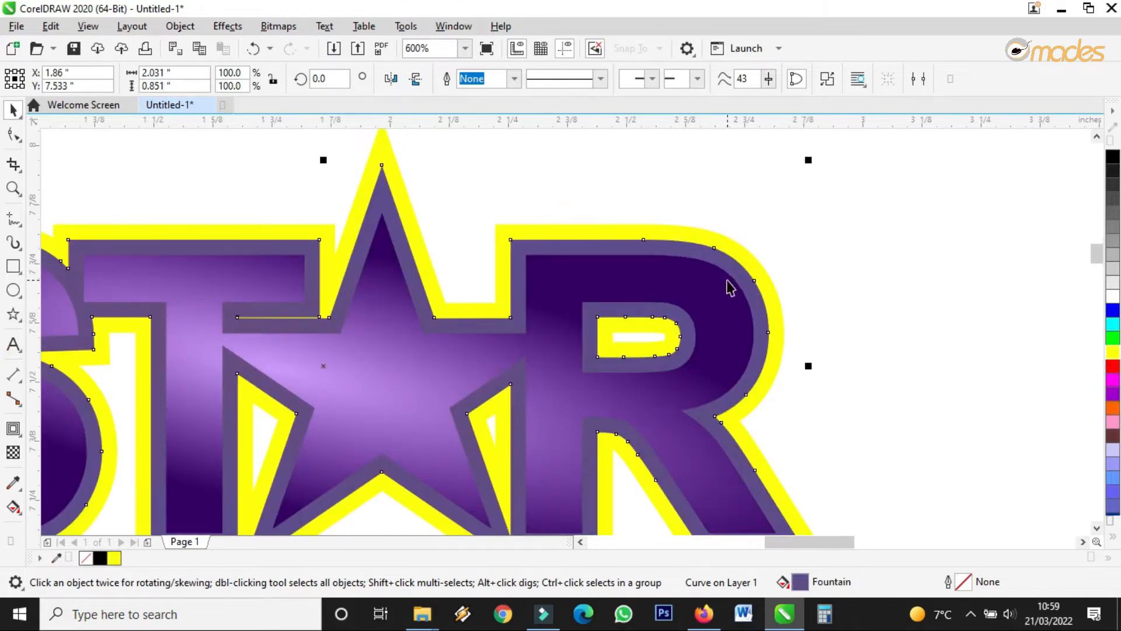
{"action": "left_click", "coordinate": [727, 284]}
{"action": "scroll", "coordinate": [887, 325], "scroll_direction": "down", "scroll_amount": 4}
{"action": "scroll", "coordinate": [885, 324], "scroll_direction": "up", "scroll_amount": 2}
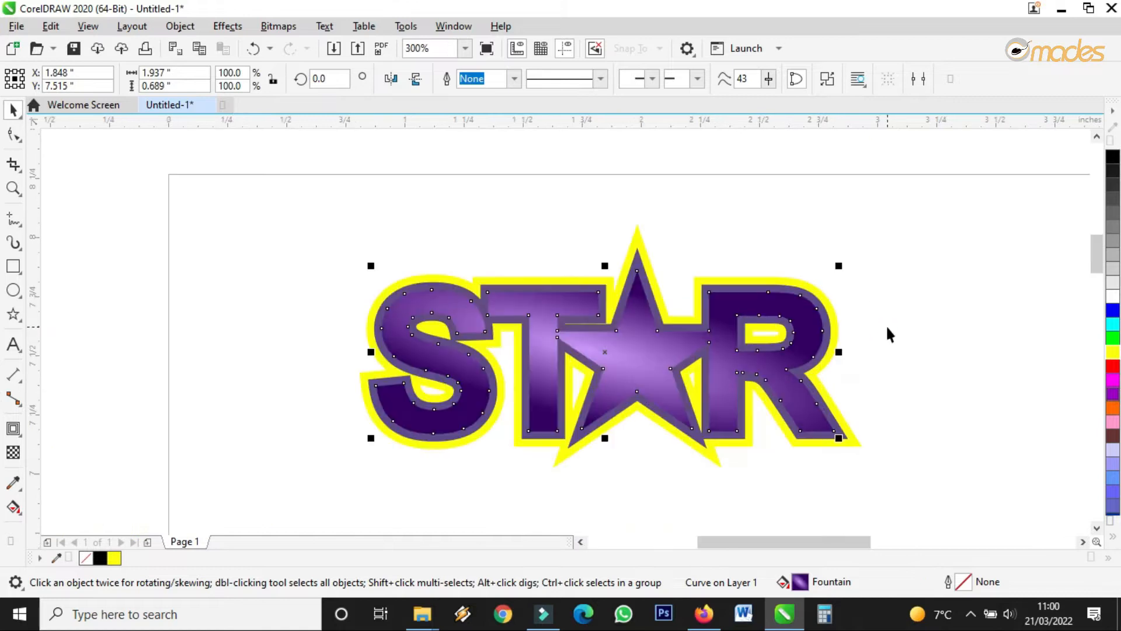
{"action": "left_click_drag", "start_coordinate": [1112, 409], "coordinate": [823, 300]}
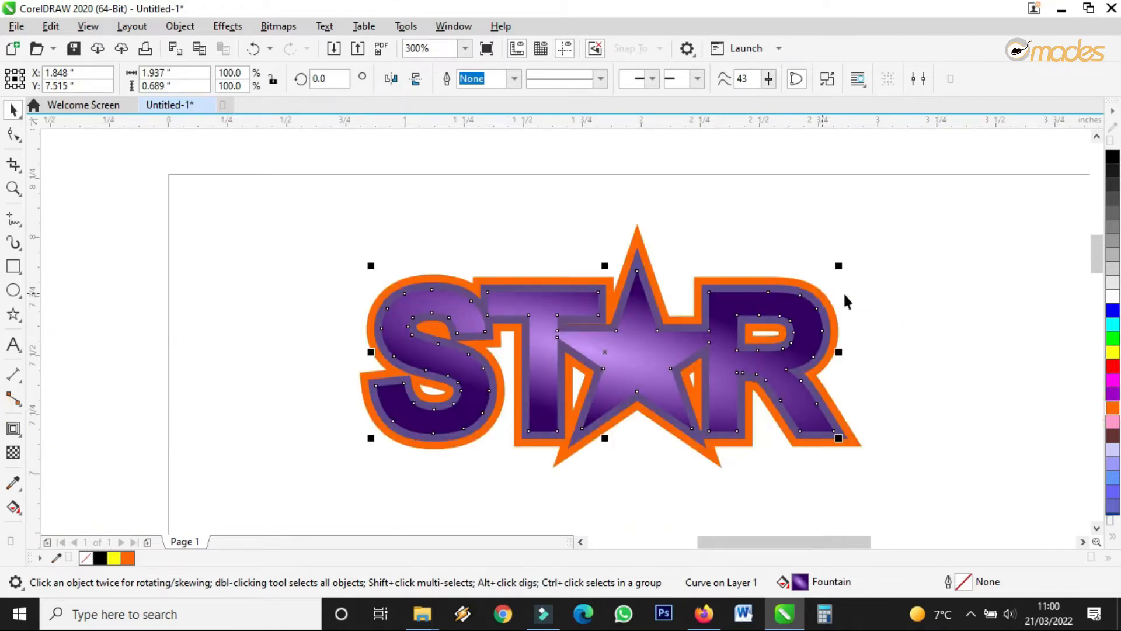
{"action": "left_click_drag", "start_coordinate": [1114, 361], "coordinate": [829, 304]}
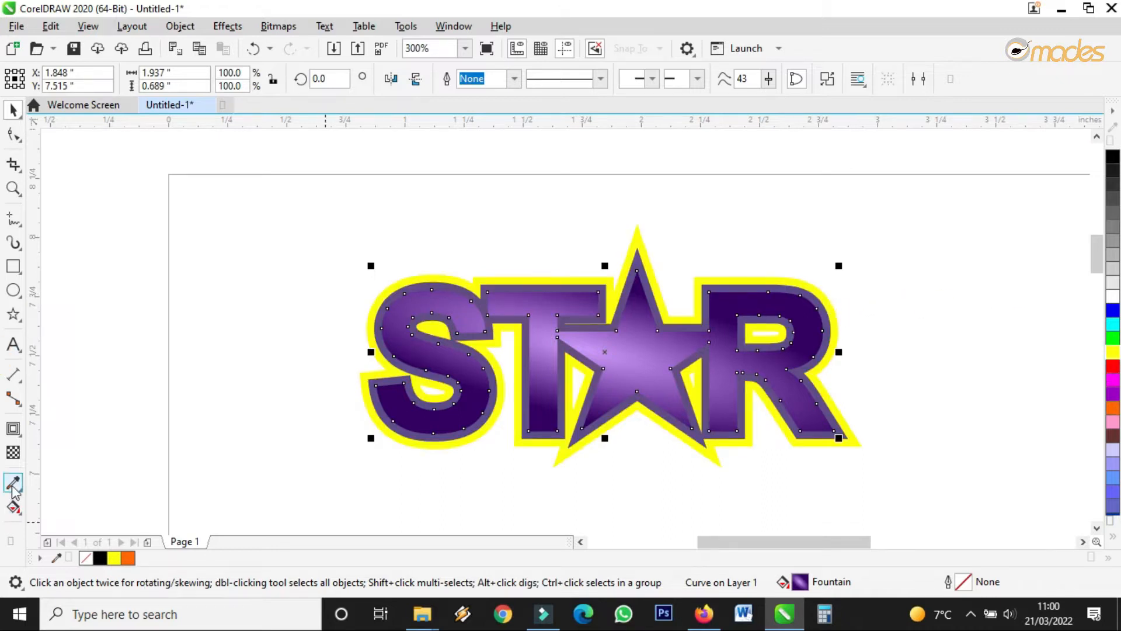
Apply a fountain fill across the outermost STAR contour, running from yellow at the S to orange beyond the R.
{"action": "left_click", "coordinate": [13, 508]}
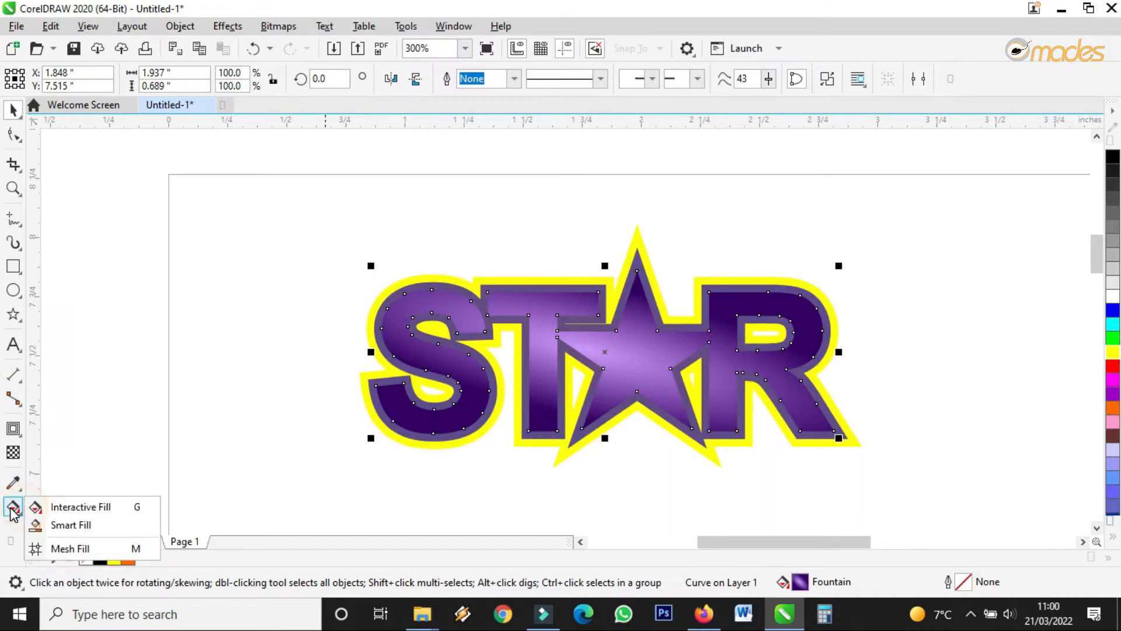
{"action": "left_click", "coordinate": [53, 507]}
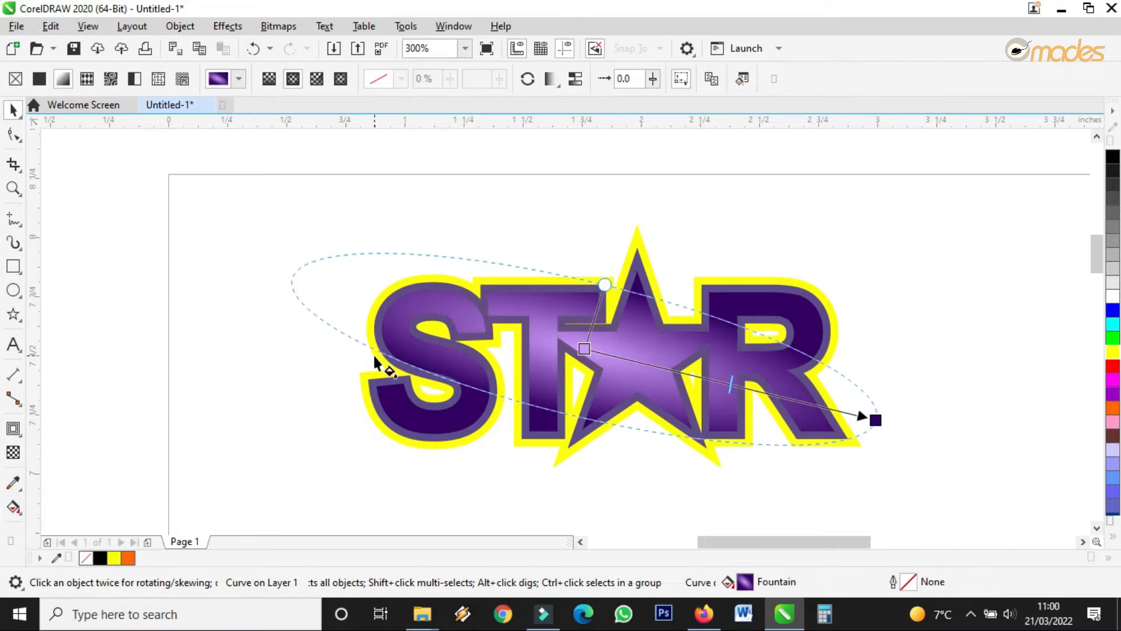
{"action": "left_click", "coordinate": [833, 313]}
{"action": "left_click_drag", "start_coordinate": [370, 316], "coordinate": [859, 324]}
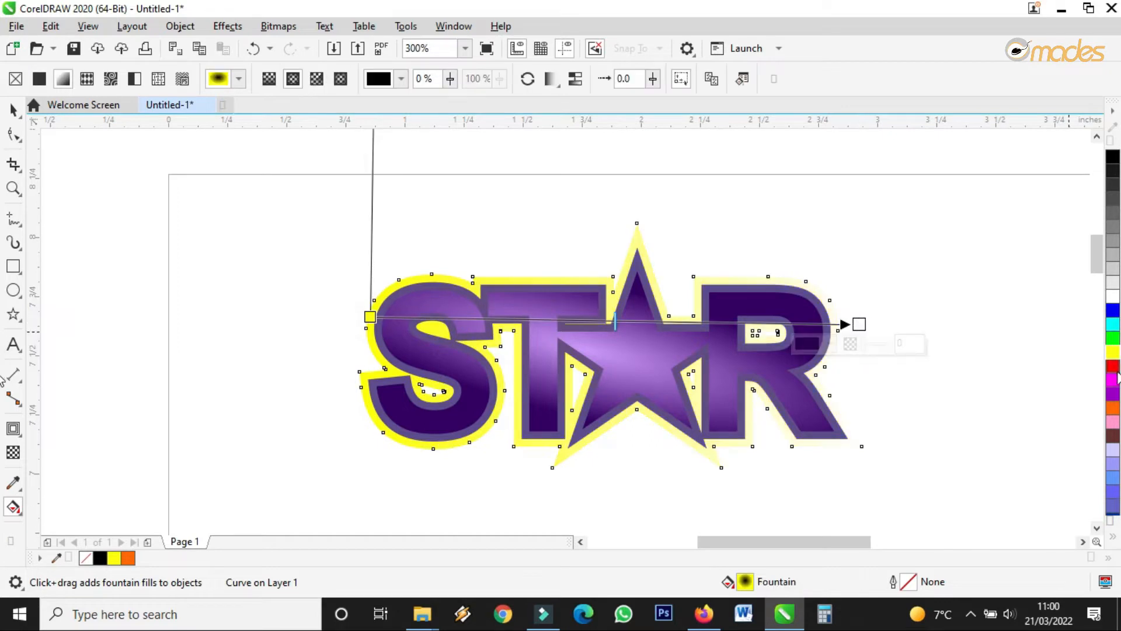
{"action": "left_click_drag", "start_coordinate": [1113, 408], "coordinate": [952, 322]}
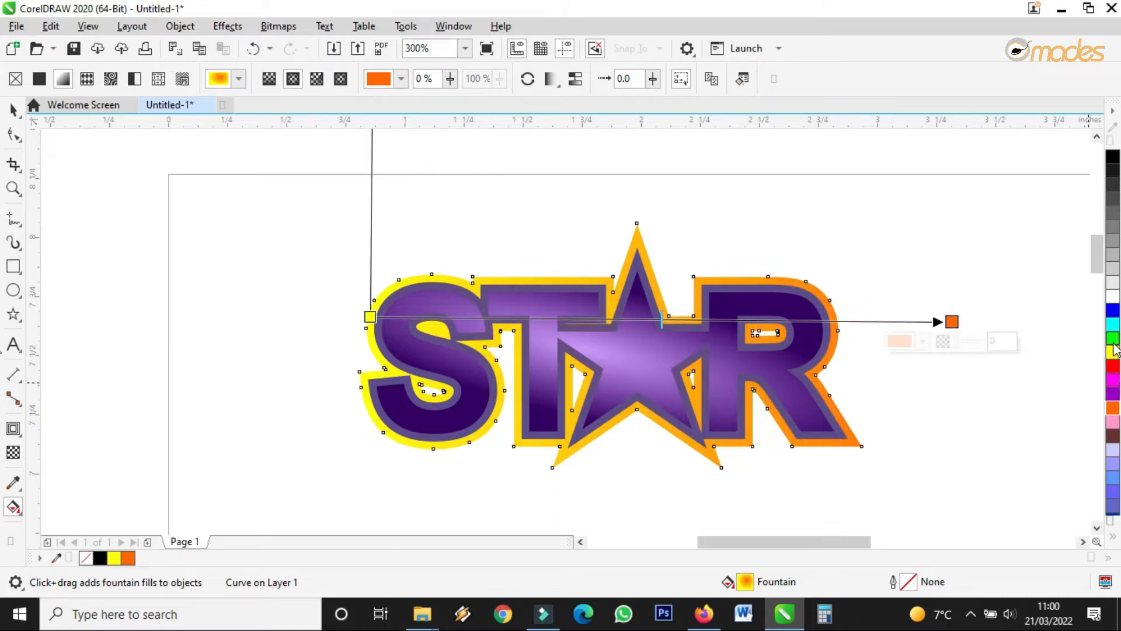
Try a magenta colour node and a light yellow end colour in the outer contour's gradient, and remove the magenta node.
{"action": "left_click_drag", "start_coordinate": [1115, 388], "coordinate": [824, 322]}
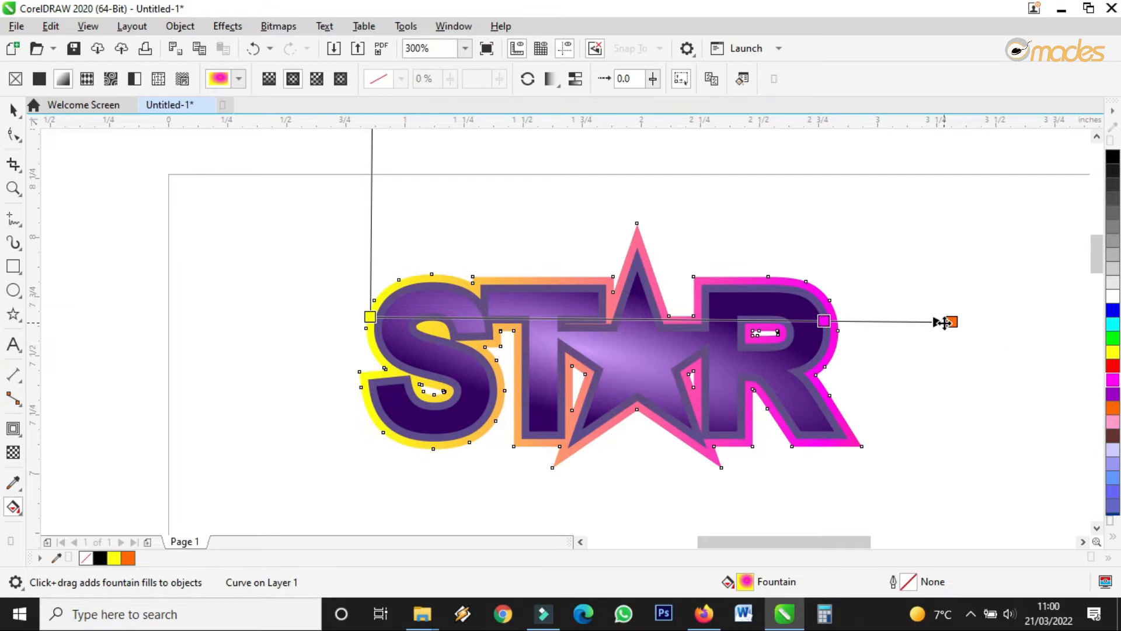
{"action": "left_click_drag", "start_coordinate": [948, 322], "coordinate": [1059, 319]}
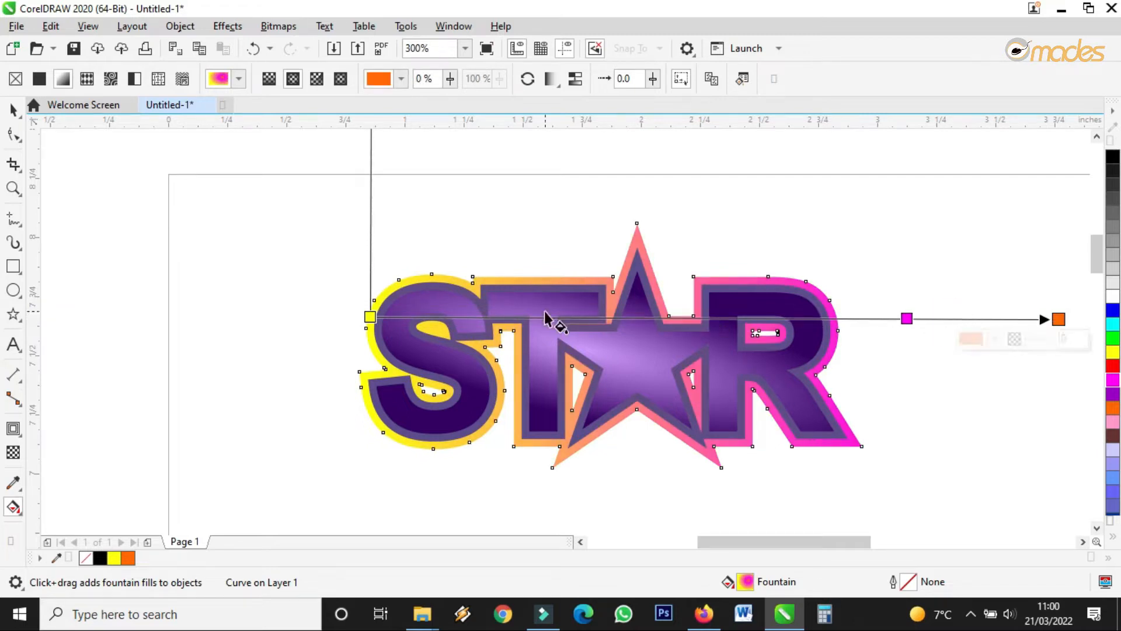
{"action": "left_click", "coordinate": [1111, 408]}
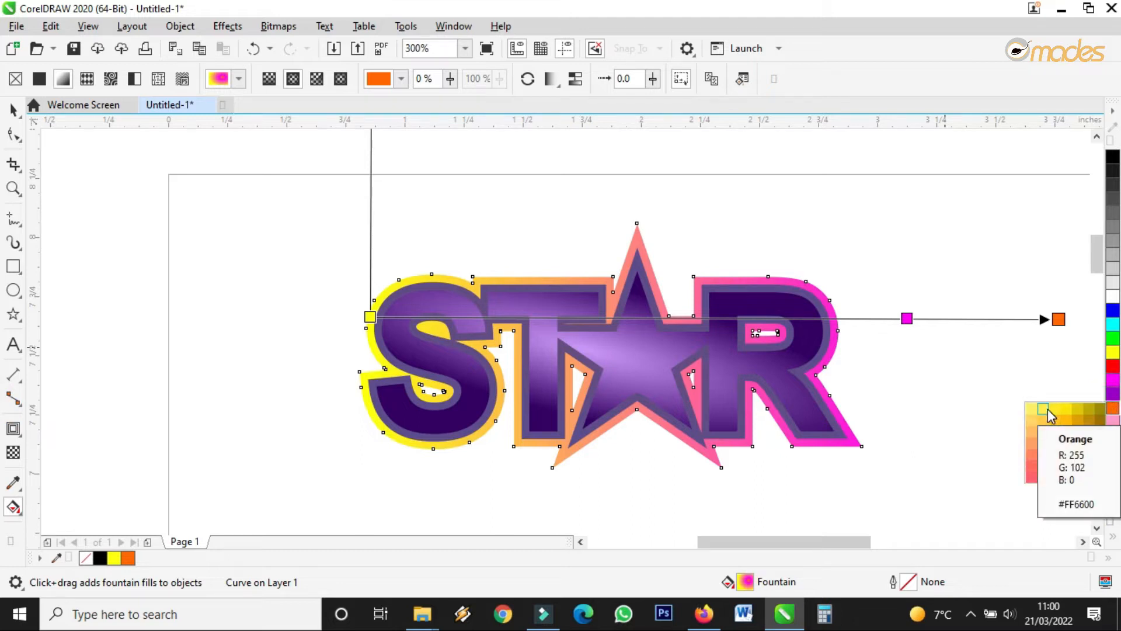
{"action": "left_click", "coordinate": [1056, 319]}
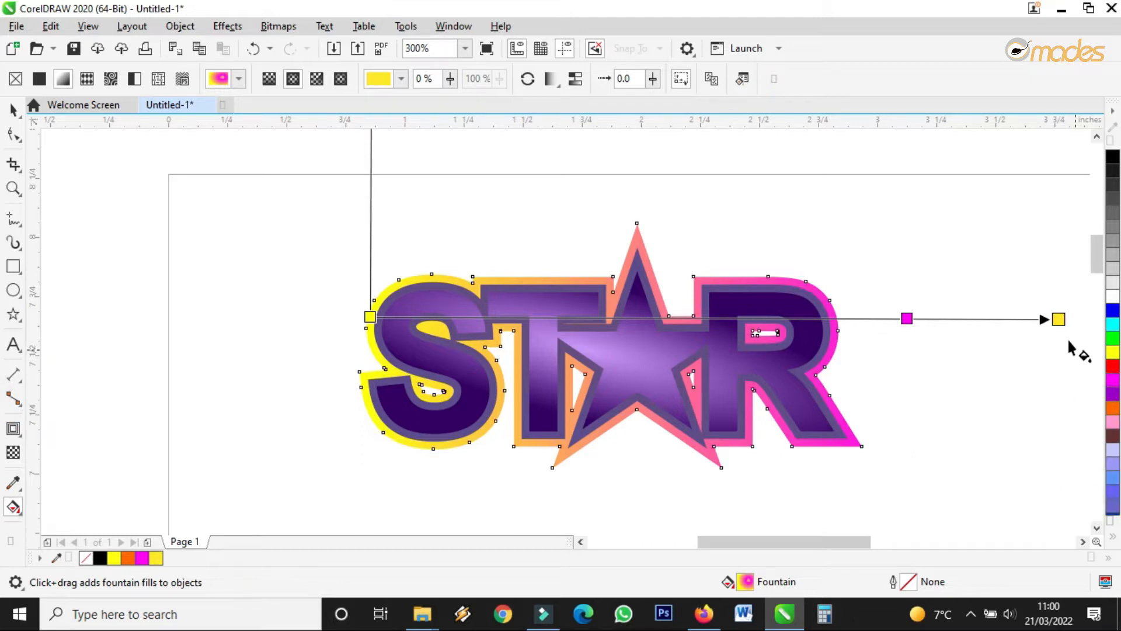
{"action": "left_click_drag", "start_coordinate": [906, 318], "coordinate": [970, 318]}
{"action": "double_click", "coordinate": [970, 318]}
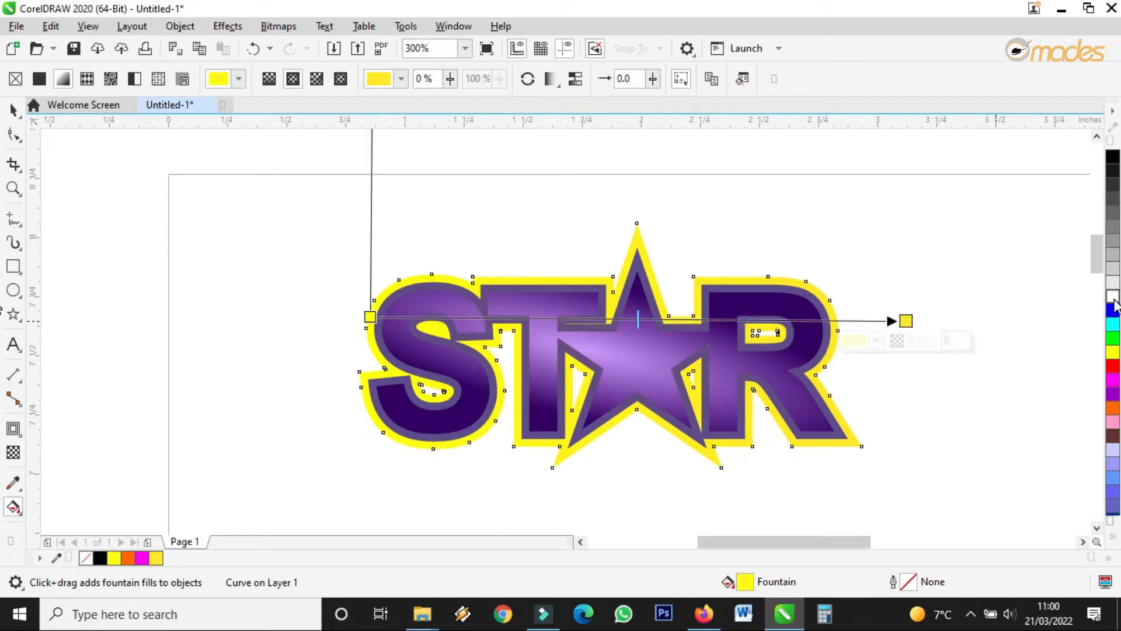
Make the outer contour's gradient yellow at both ends with a white node near the middle, and shorten it to end on the R.
{"action": "left_click_drag", "start_coordinate": [905, 321], "coordinate": [906, 320]}
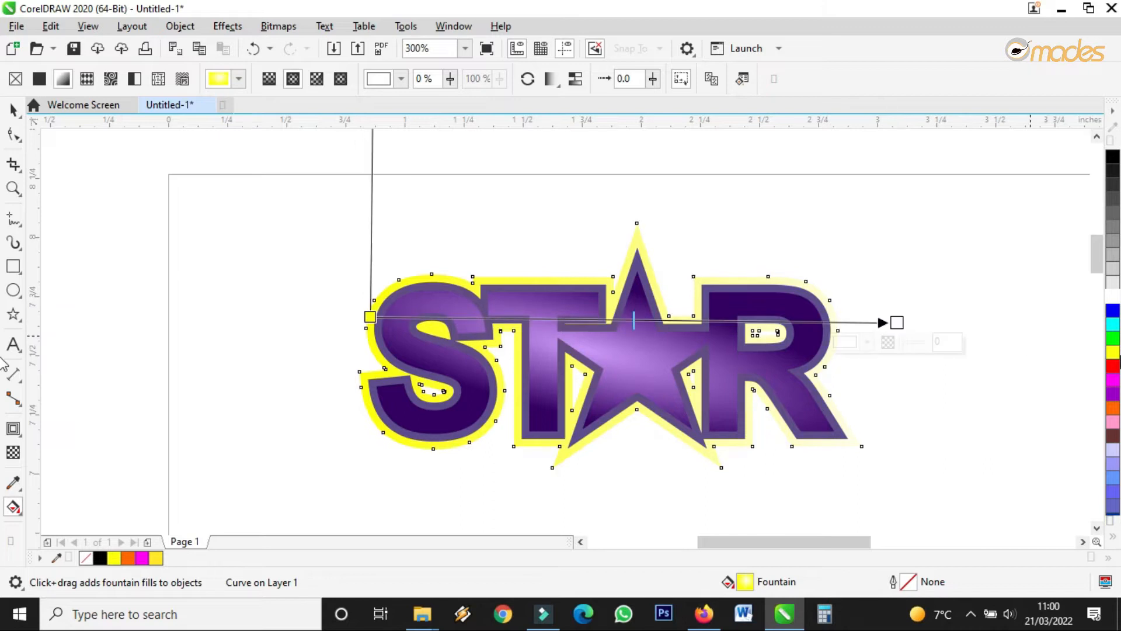
{"action": "left_click_drag", "start_coordinate": [1112, 352], "coordinate": [897, 325]}
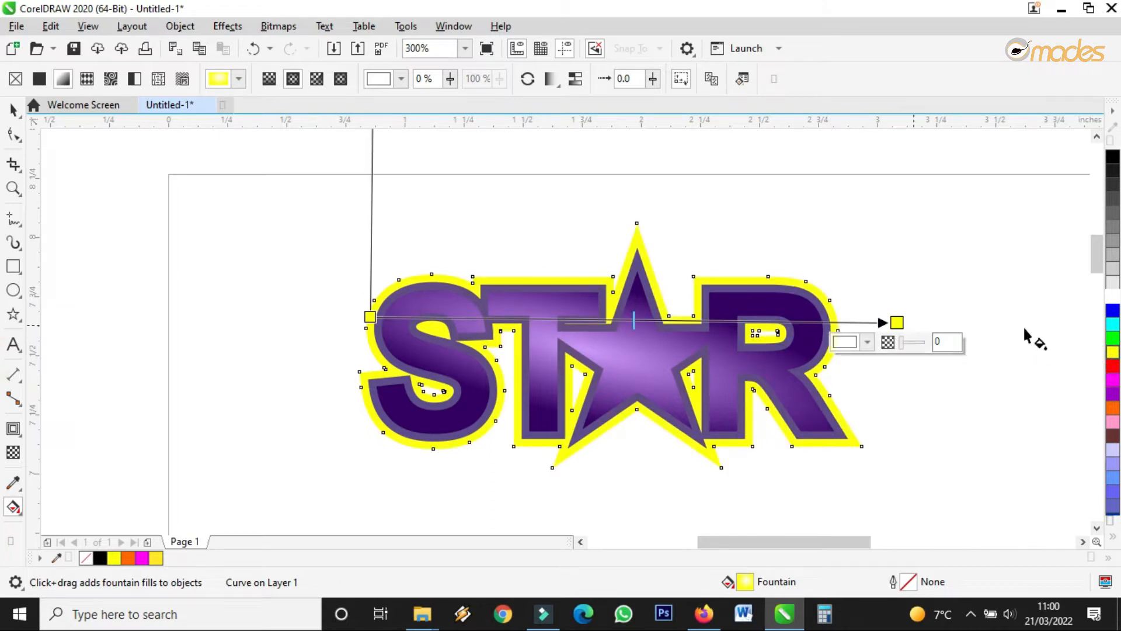
{"action": "left_click", "coordinate": [1114, 300]}
{"action": "left_click_drag", "start_coordinate": [1112, 296], "coordinate": [685, 317]}
{"action": "left_click", "coordinate": [1114, 296]}
{"action": "left_click_drag", "start_coordinate": [1114, 296], "coordinate": [683, 320]}
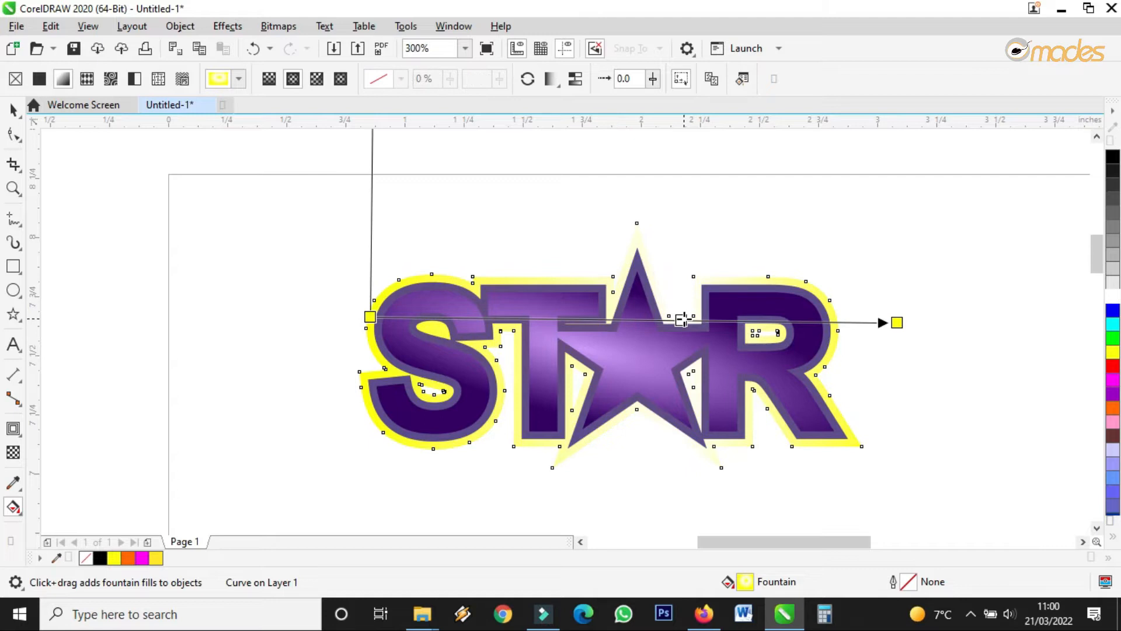
{"action": "left_click", "coordinate": [682, 318]}
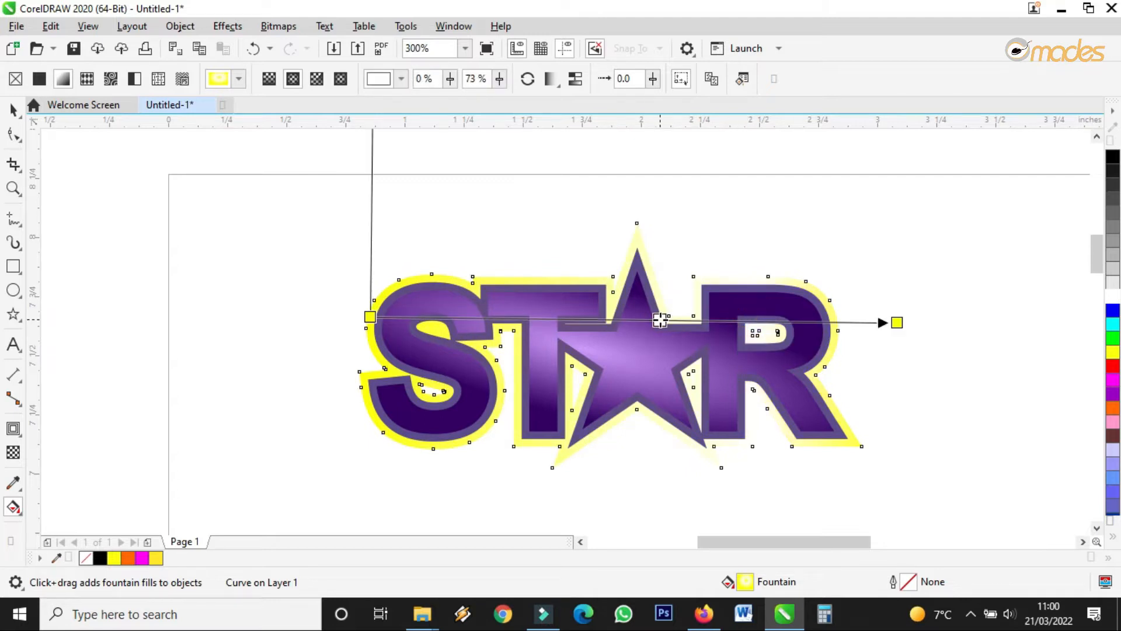
{"action": "left_click_drag", "start_coordinate": [659, 320], "coordinate": [660, 320]}
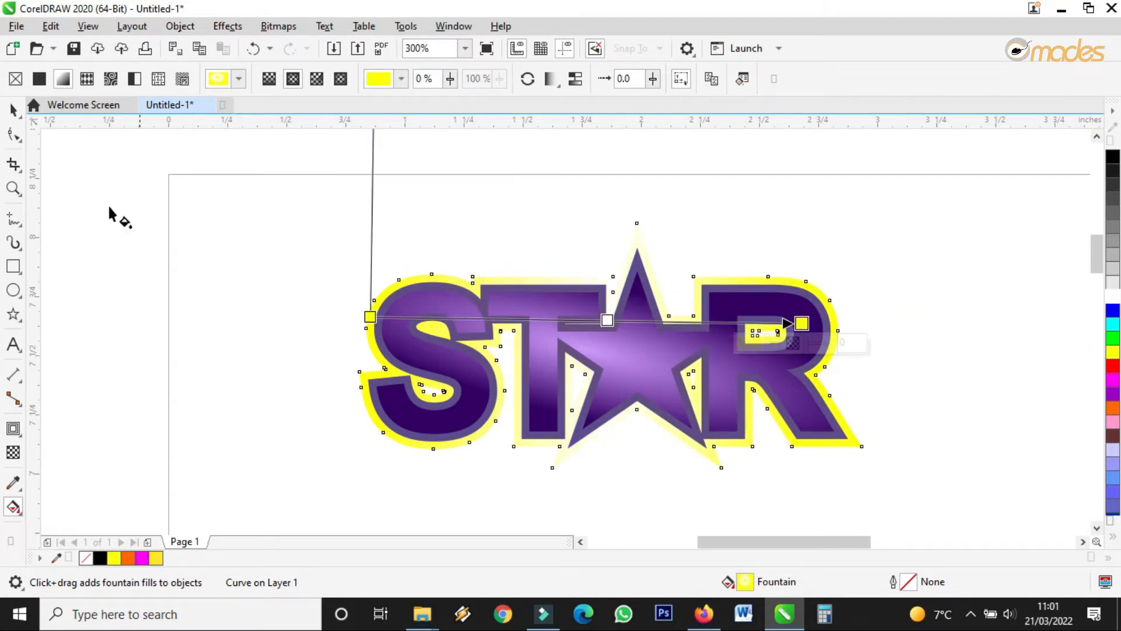
{"action": "left_click", "coordinate": [13, 109]}
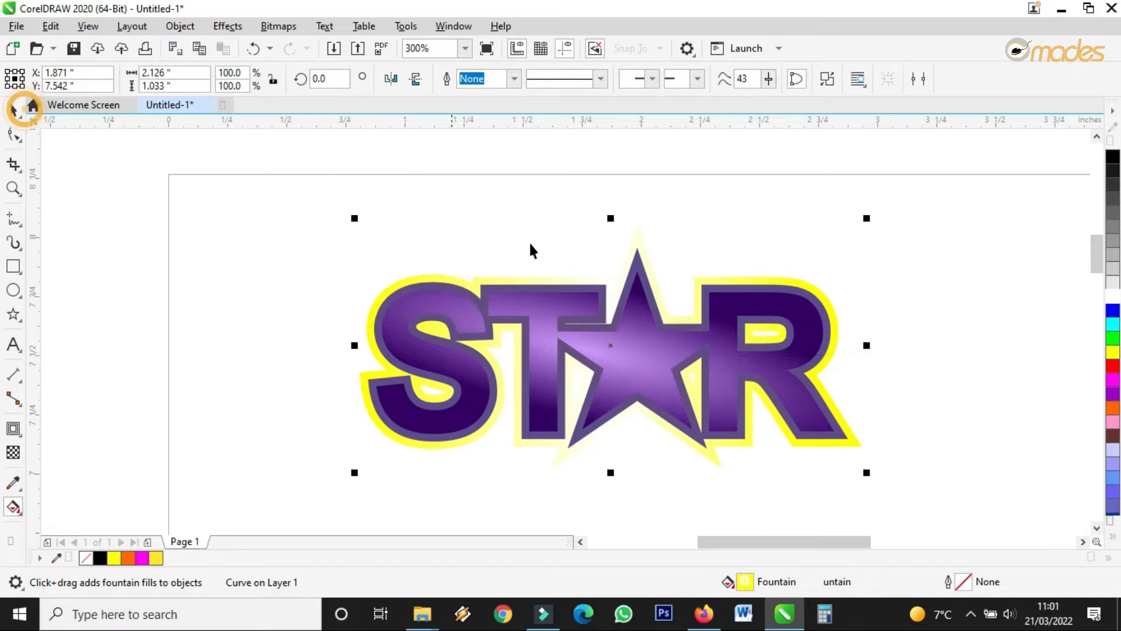
Fill the inner contour of the STAR lettering with blue-violet (R 102, G 102, B 204), trying orange and yellow first, and clear the selection.
{"action": "left_click", "coordinate": [636, 259]}
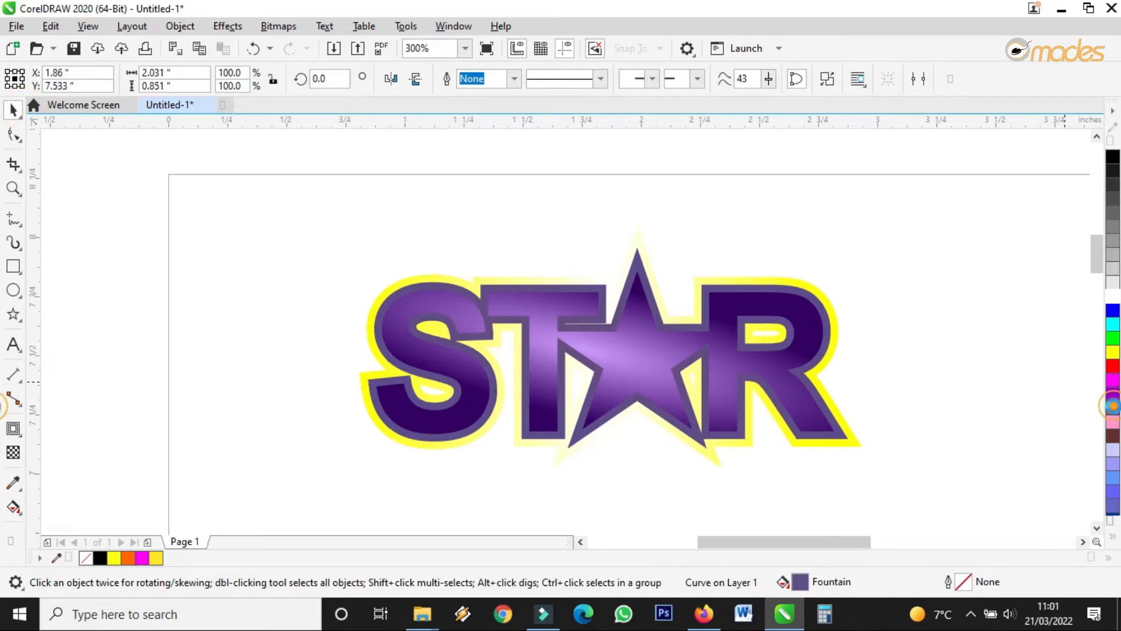
{"action": "left_click", "coordinate": [1113, 407]}
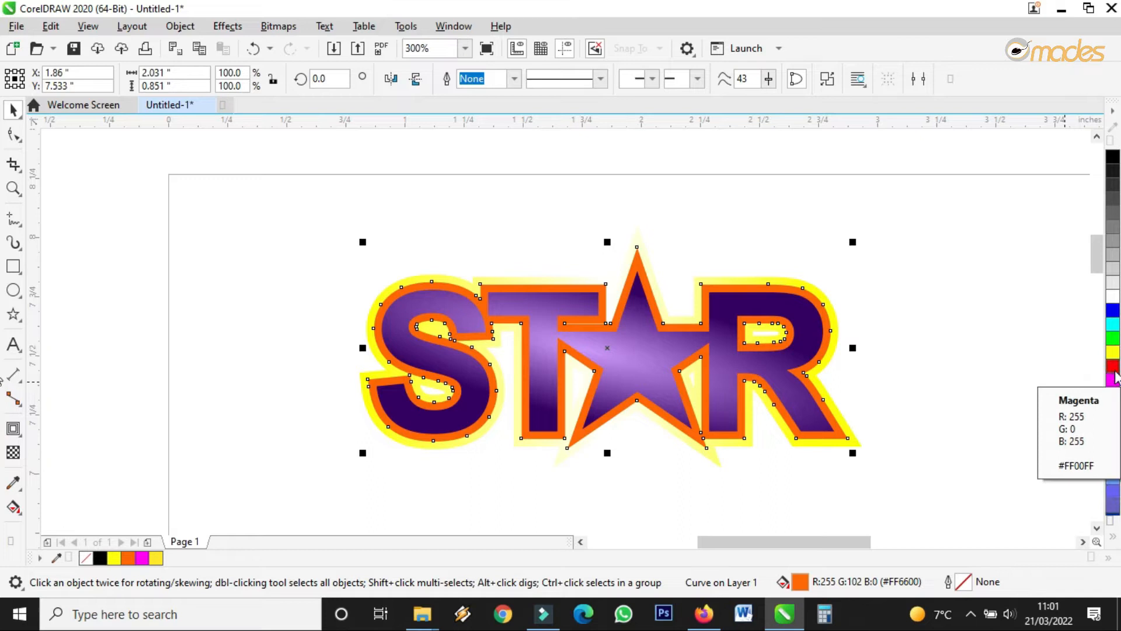
{"action": "left_click", "coordinate": [1114, 352]}
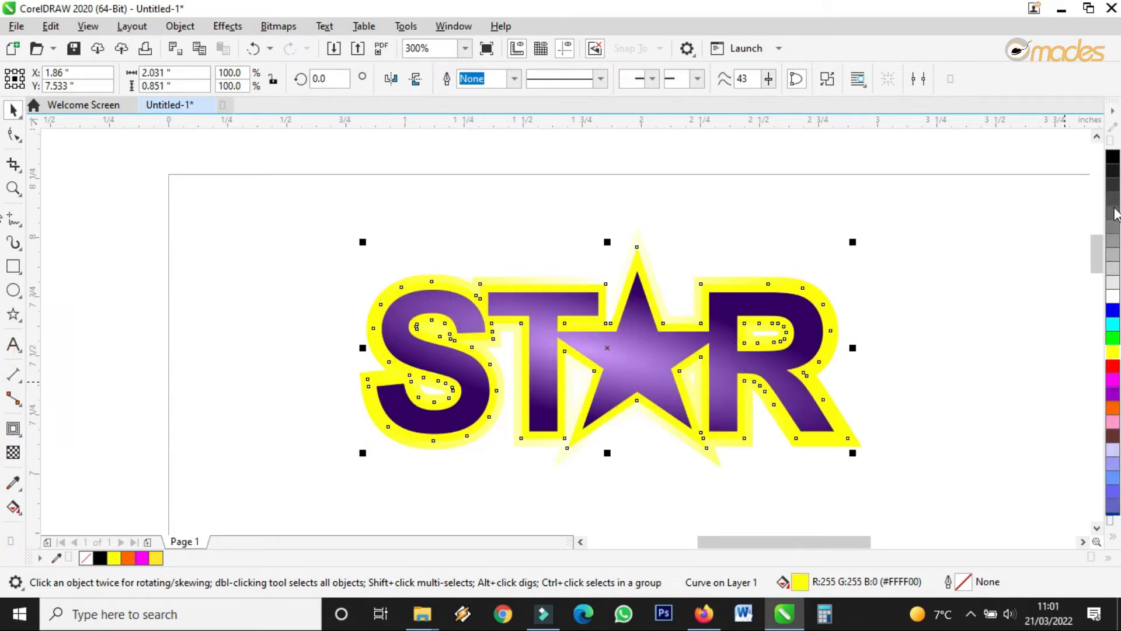
{"action": "left_click", "coordinate": [1113, 504]}
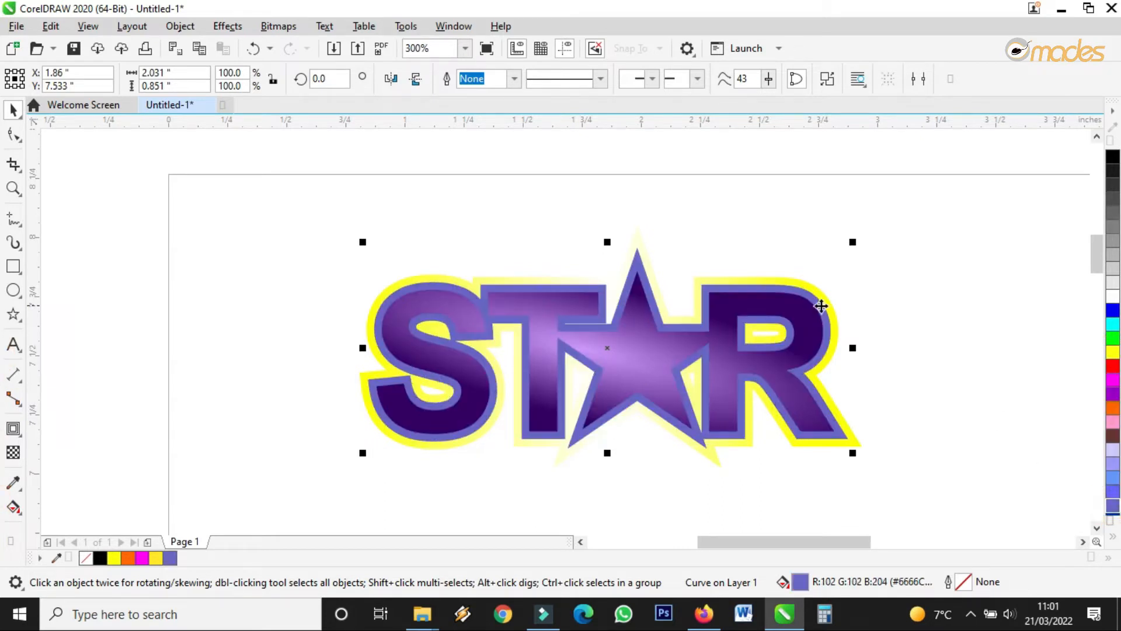
{"action": "left_click", "coordinate": [873, 282]}
Group the three objects of the STAR lettering, ungroup them again and clear the selection.
{"action": "scroll", "coordinate": [699, 329], "scroll_direction": "down", "scroll_amount": 2}
{"action": "scroll", "coordinate": [703, 335], "scroll_direction": "up", "scroll_amount": 1}
{"action": "left_click_drag", "start_coordinate": [856, 213], "coordinate": [430, 433]}
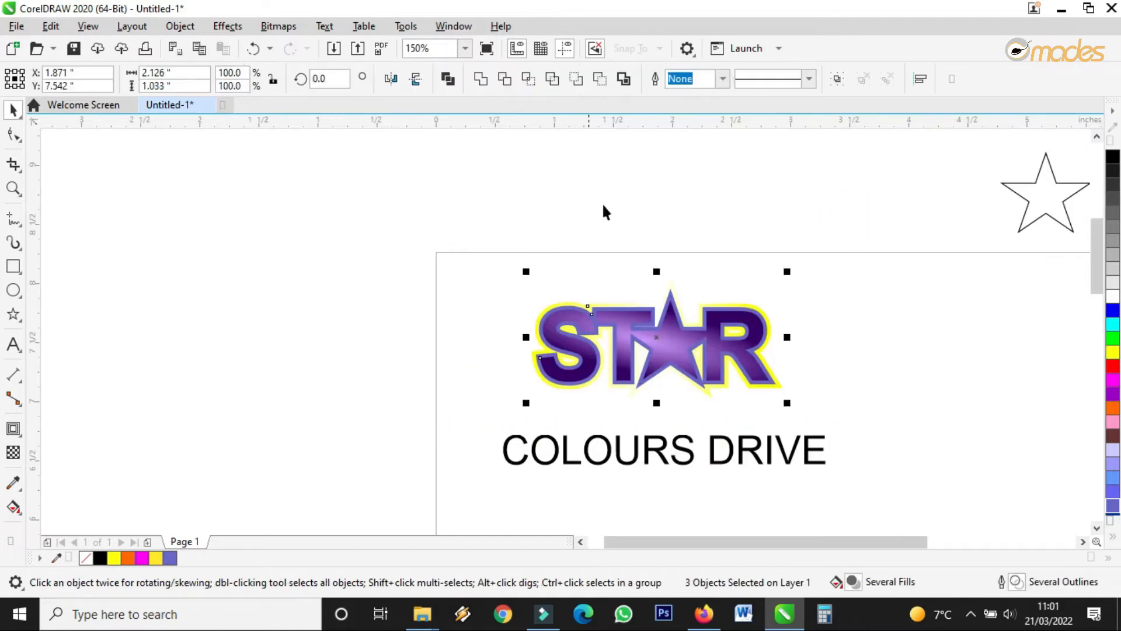
{"action": "left_click", "coordinate": [837, 79]}
{"action": "scroll", "coordinate": [759, 336], "scroll_direction": "up", "scroll_amount": 2}
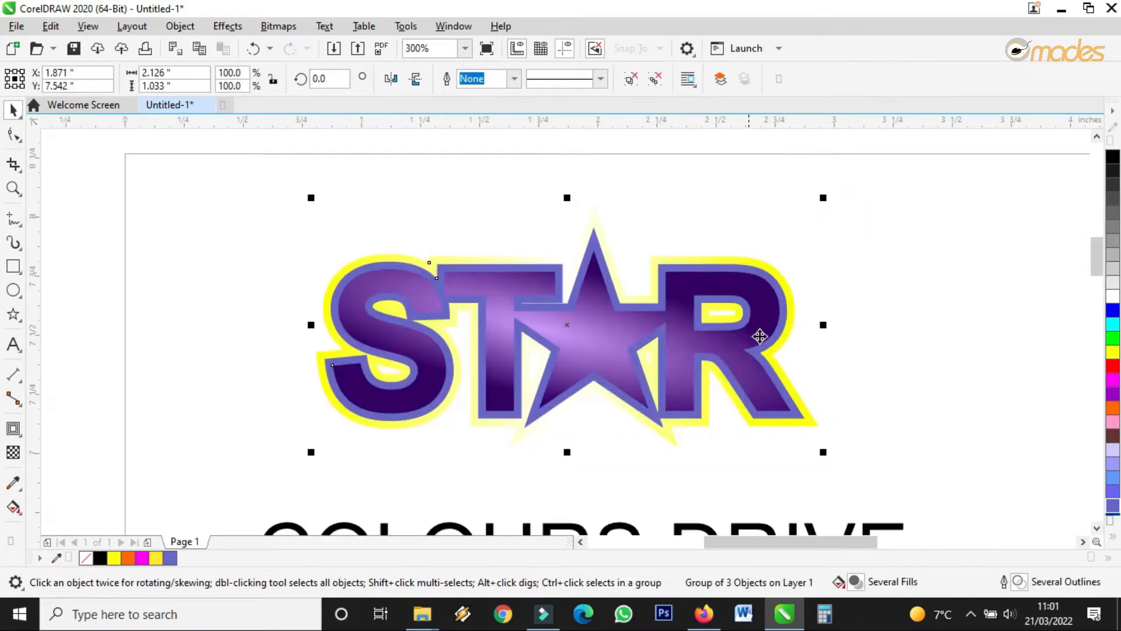
{"action": "left_click", "coordinate": [661, 82]}
{"action": "left_click", "coordinate": [958, 388]}
Apply a fountain fill to the inner STAR contour, fading from blue-violet at the S to white at the R.
{"action": "left_click", "coordinate": [781, 322]}
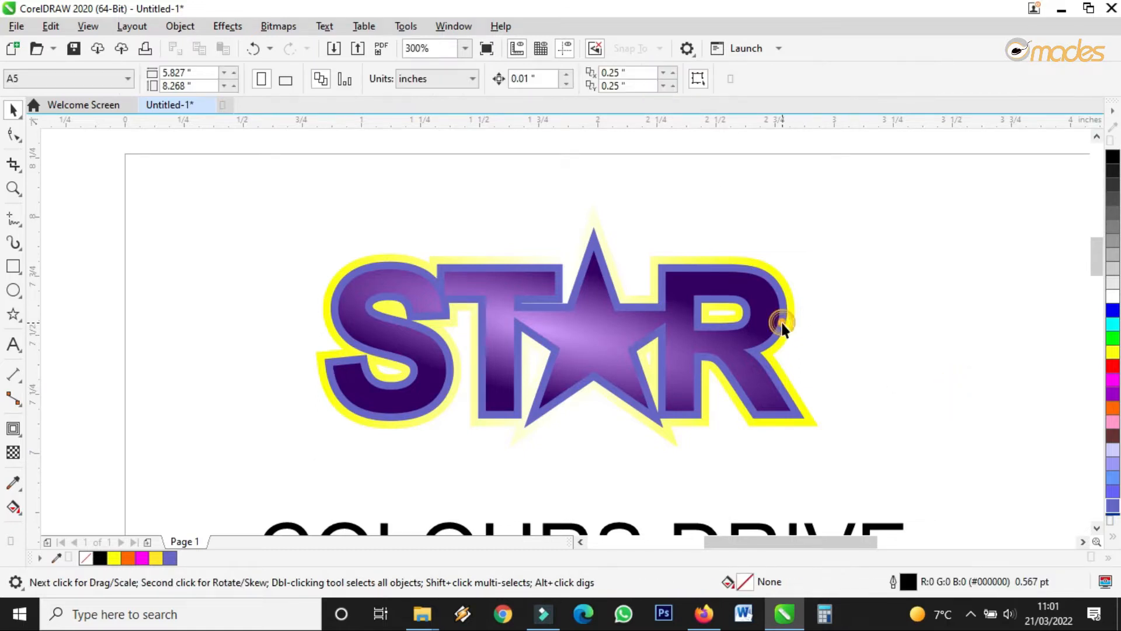
{"action": "left_click", "coordinate": [11, 508]}
{"action": "left_click", "coordinate": [50, 507]}
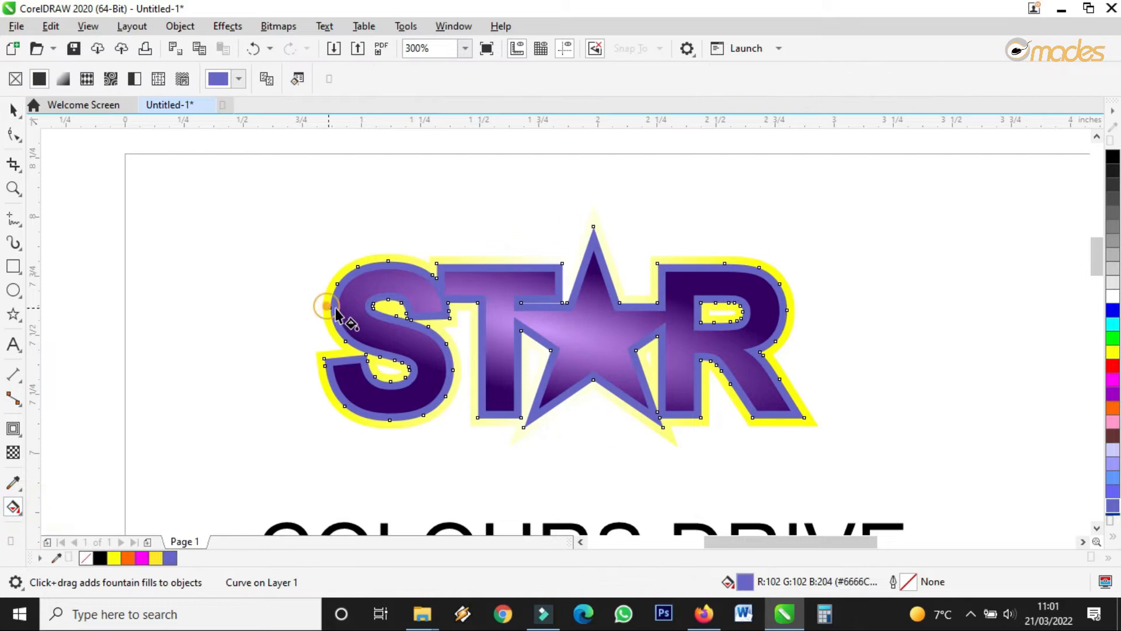
{"action": "left_click_drag", "start_coordinate": [326, 306], "coordinate": [785, 318]}
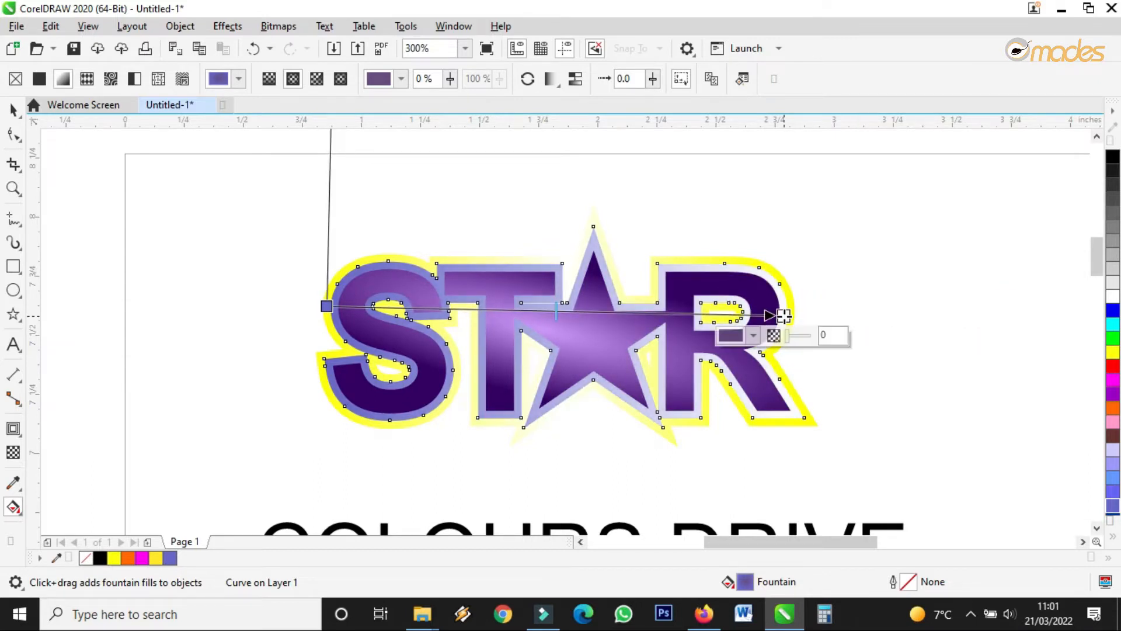
{"action": "left_click", "coordinate": [13, 109]}
Group the STAR lettering and its two contours into one object.
{"action": "scroll", "coordinate": [791, 340], "scroll_direction": "down", "scroll_amount": 2}
{"action": "left_click", "coordinate": [528, 253]}
{"action": "left_click_drag", "start_coordinate": [445, 239], "coordinate": [935, 437]}
{"action": "left_click", "coordinate": [838, 78]}
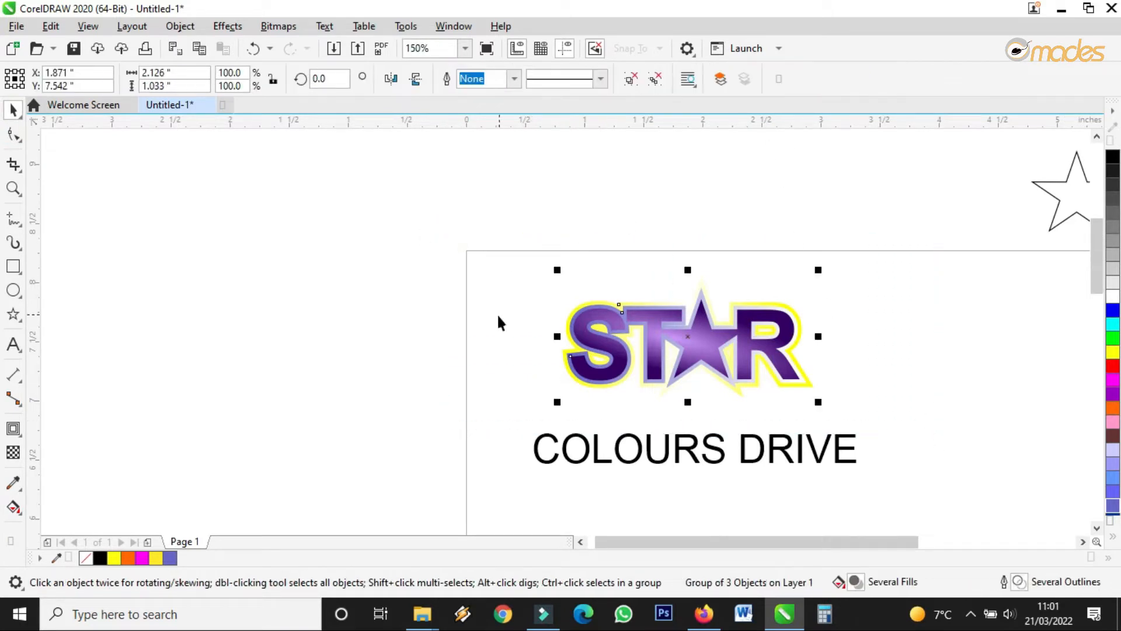
Enlarge the grouped STAR lettering to about 3.77" by 1.83" and position it at about X 2.63", Y 6.80".
{"action": "scroll", "coordinate": [496, 312], "scroll_direction": "down", "scroll_amount": 4}
{"action": "scroll", "coordinate": [549, 321], "scroll_direction": "up", "scroll_amount": 2}
{"action": "left_click_drag", "start_coordinate": [607, 321], "coordinate": [641, 335]}
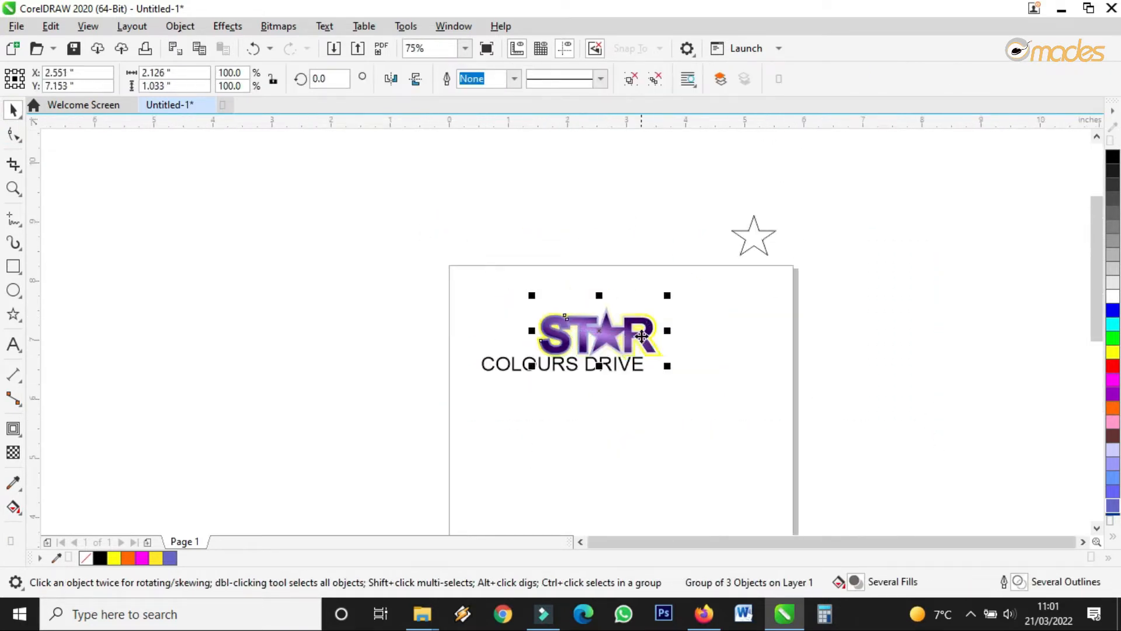
{"action": "left_click_drag", "start_coordinate": [667, 298], "coordinate": [720, 292]}
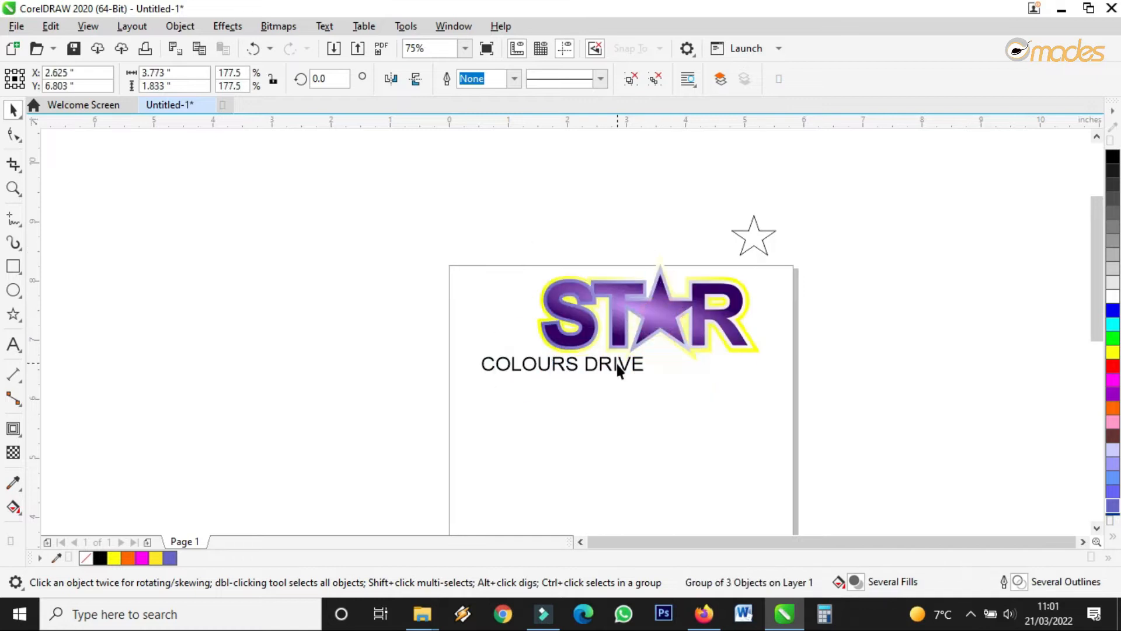
Move the COLOURS DRIVE text directly beneath the enlarged STAR lettering, to about X 2.59", Y 5.77".
{"action": "left_click", "coordinate": [488, 376], "text": "ctrl"}
{"action": "left_click_drag", "start_coordinate": [485, 367], "coordinate": [530, 430]}
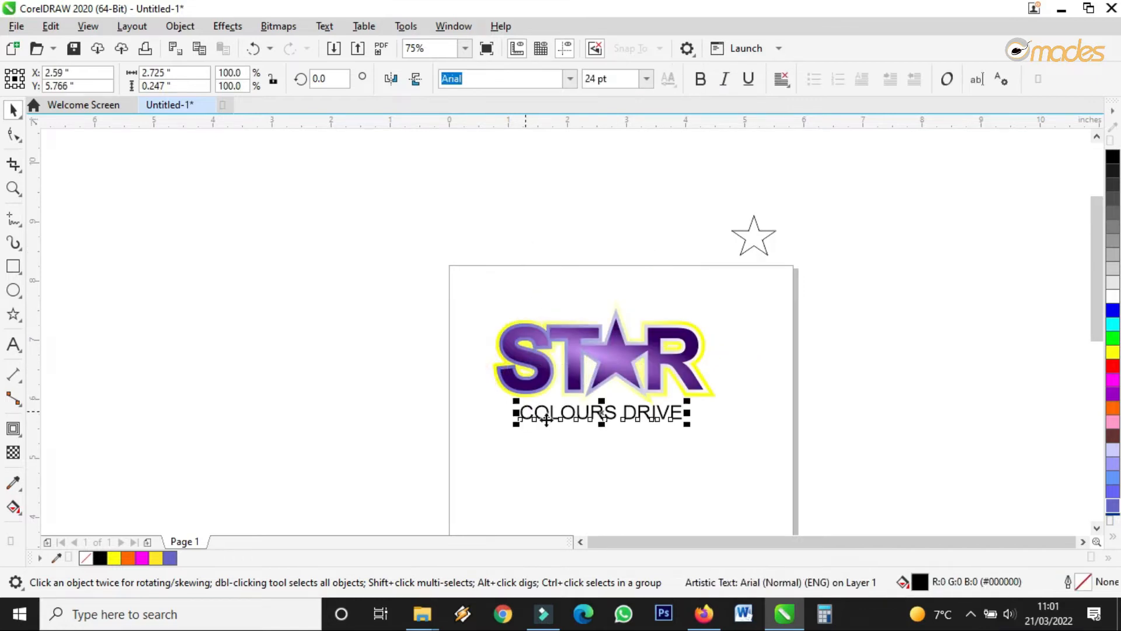
Draw a rectangle about 2.99" by 0.35" around the COLOURS DRIVE text.
{"action": "scroll", "coordinate": [639, 455], "scroll_direction": "up", "scroll_amount": 2}
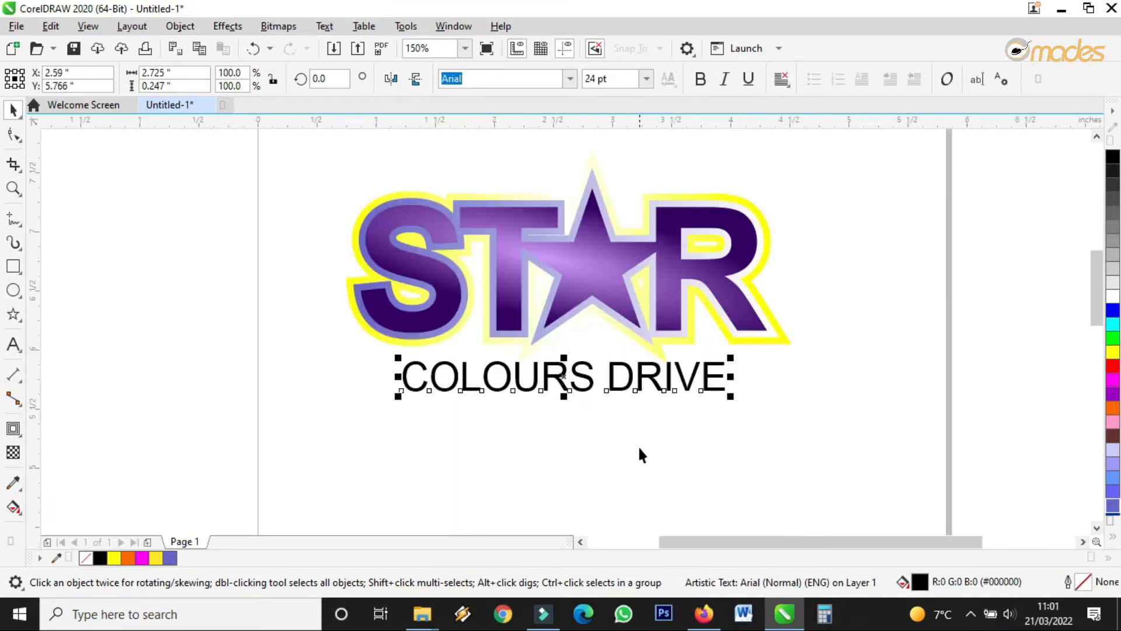
{"action": "left_click", "coordinate": [14, 267]}
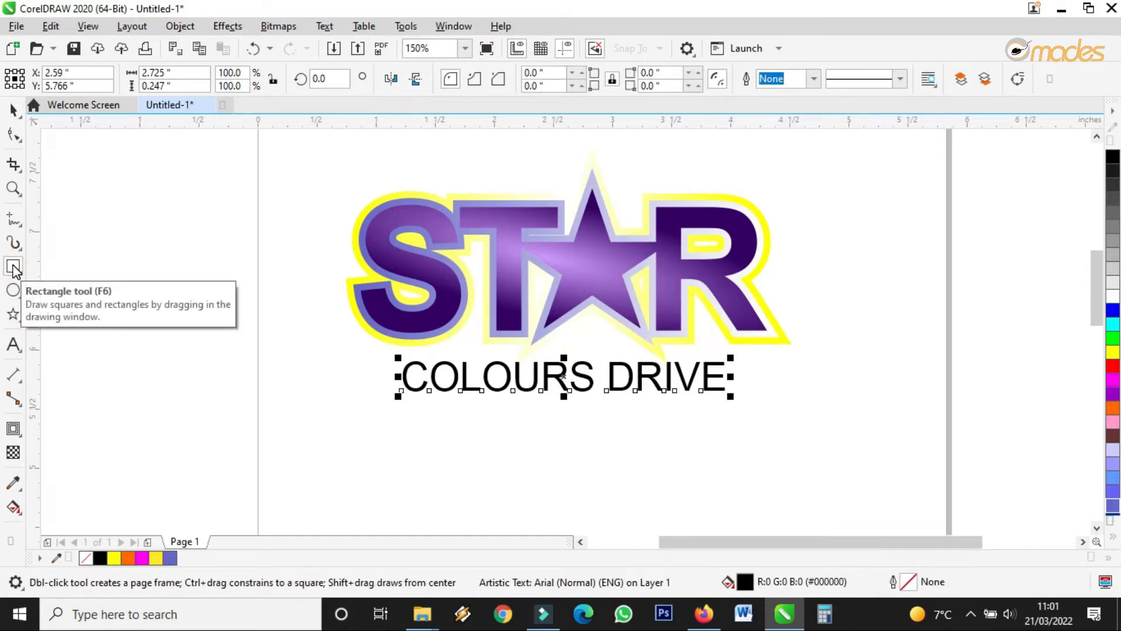
{"action": "left_click", "coordinate": [388, 359]}
{"action": "left_click_drag", "start_coordinate": [388, 359], "coordinate": [742, 400]}
{"action": "left_click", "coordinate": [12, 107]}
Move the COLOURS DRIVE text down out of the rectangle and select the empty rectangle.
{"action": "scroll", "coordinate": [545, 190], "scroll_direction": "down", "scroll_amount": 2}
{"action": "scroll", "coordinate": [494, 263], "scroll_direction": "up", "scroll_amount": 2}
{"action": "left_click_drag", "start_coordinate": [391, 297], "coordinate": [788, 345]}
{"action": "left_click_drag", "start_coordinate": [617, 304], "coordinate": [611, 387]}
{"action": "left_click", "coordinate": [591, 325]}
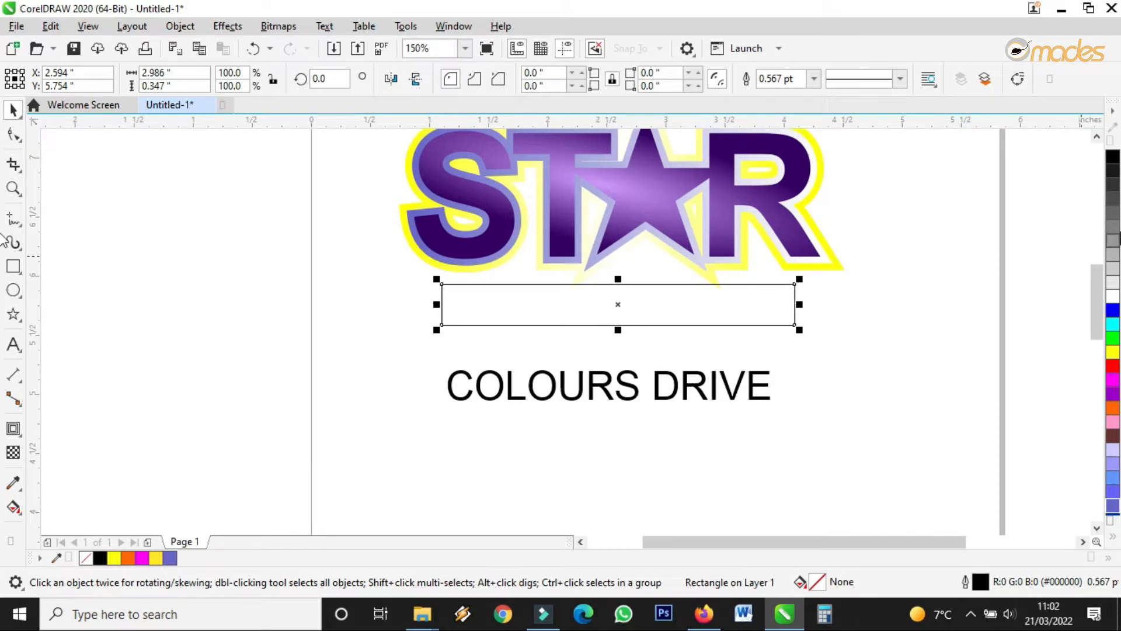
Fill the empty rectangle with dark purple #38056B sampled from the letter R and widen it leftward to about 3.16".
{"action": "left_click", "coordinate": [12, 483]}
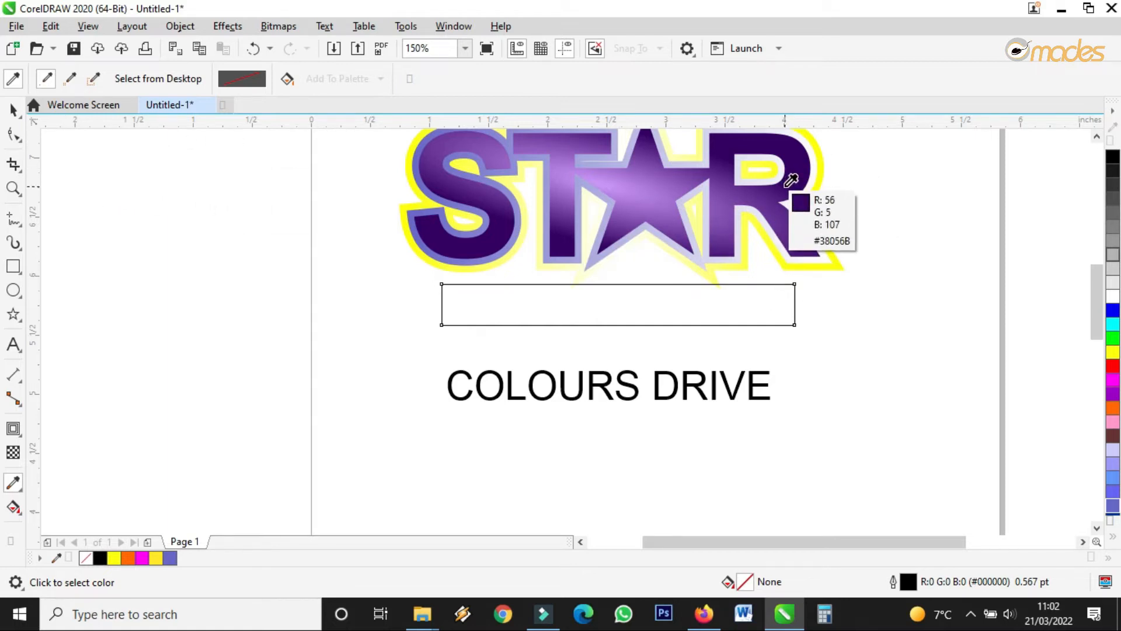
{"action": "left_click", "coordinate": [800, 171]}
{"action": "left_click", "coordinate": [648, 298]}
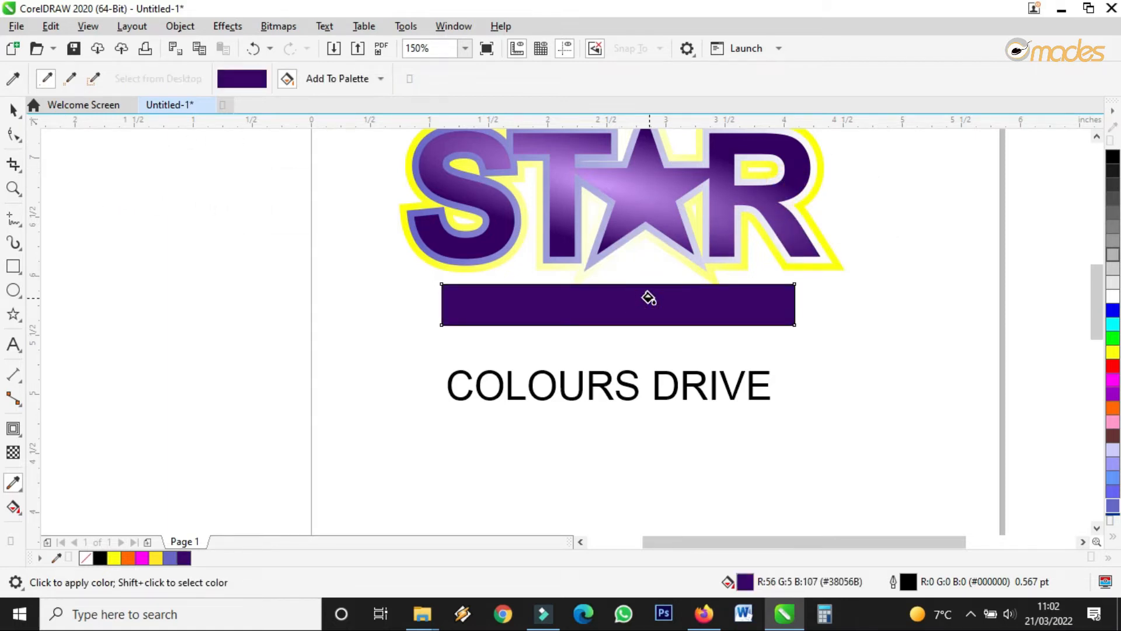
{"action": "left_click", "coordinate": [13, 110]}
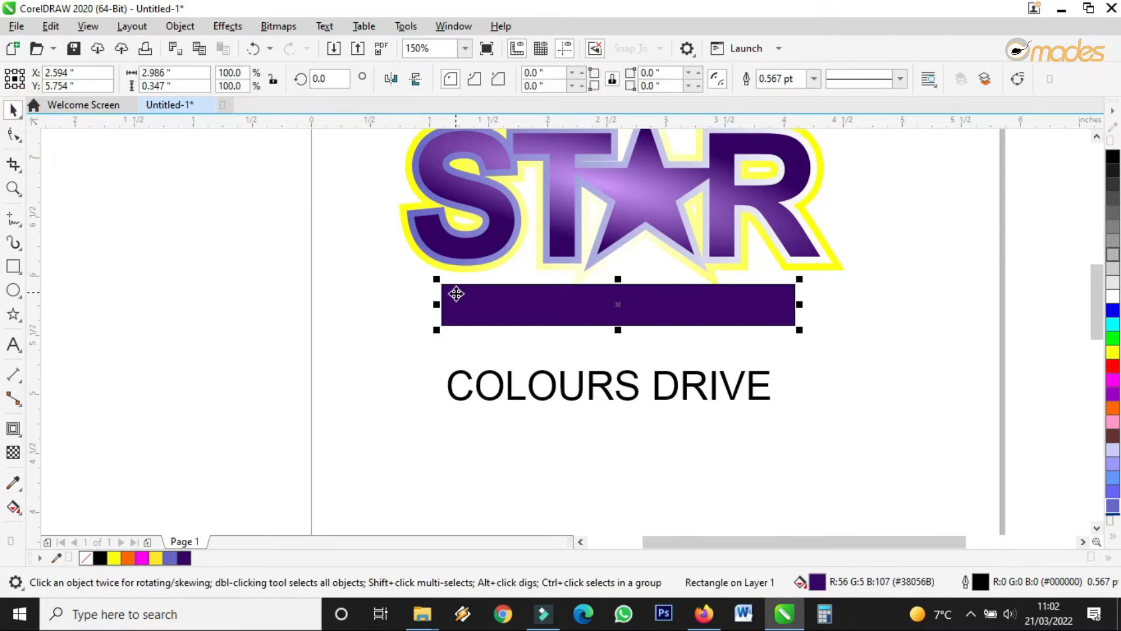
{"action": "left_click_drag", "start_coordinate": [437, 303], "coordinate": [416, 304]}
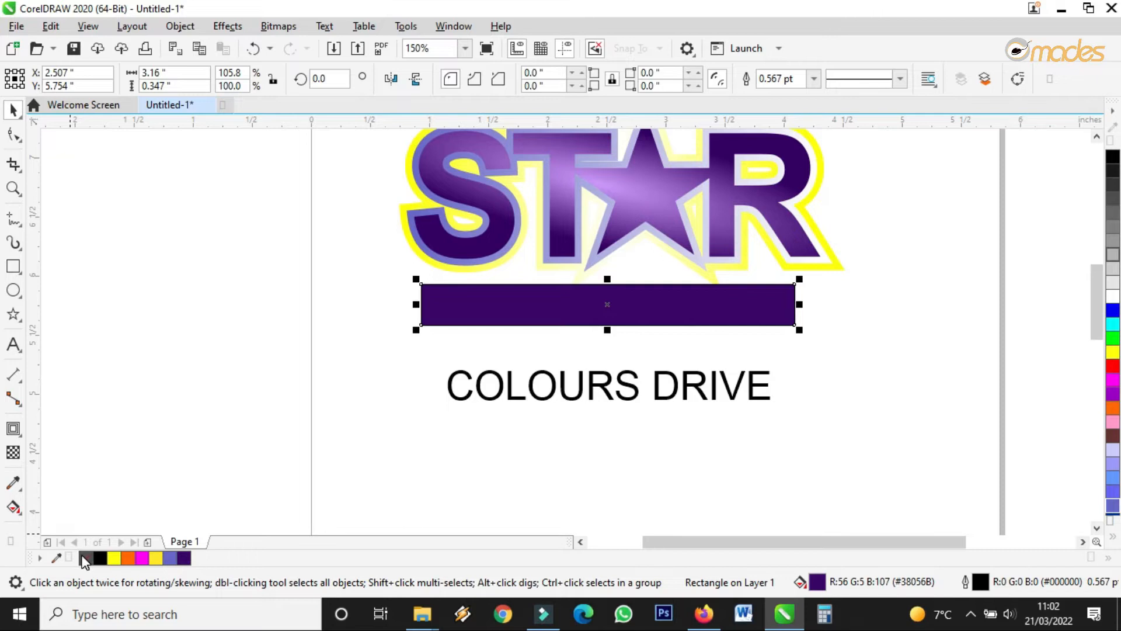
Remove the purple rectangle's outline and widen it rightward to about 3.43".
{"action": "scroll", "coordinate": [418, 327], "scroll_direction": "up", "scroll_amount": 6}
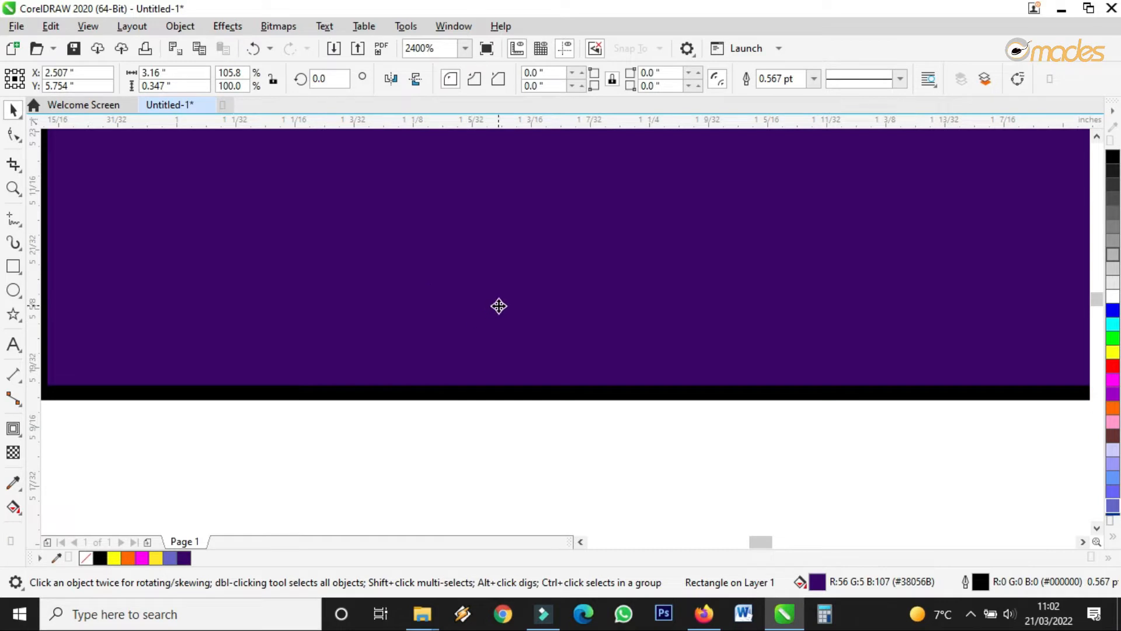
{"action": "scroll", "coordinate": [509, 316], "scroll_direction": "down", "scroll_amount": 1}
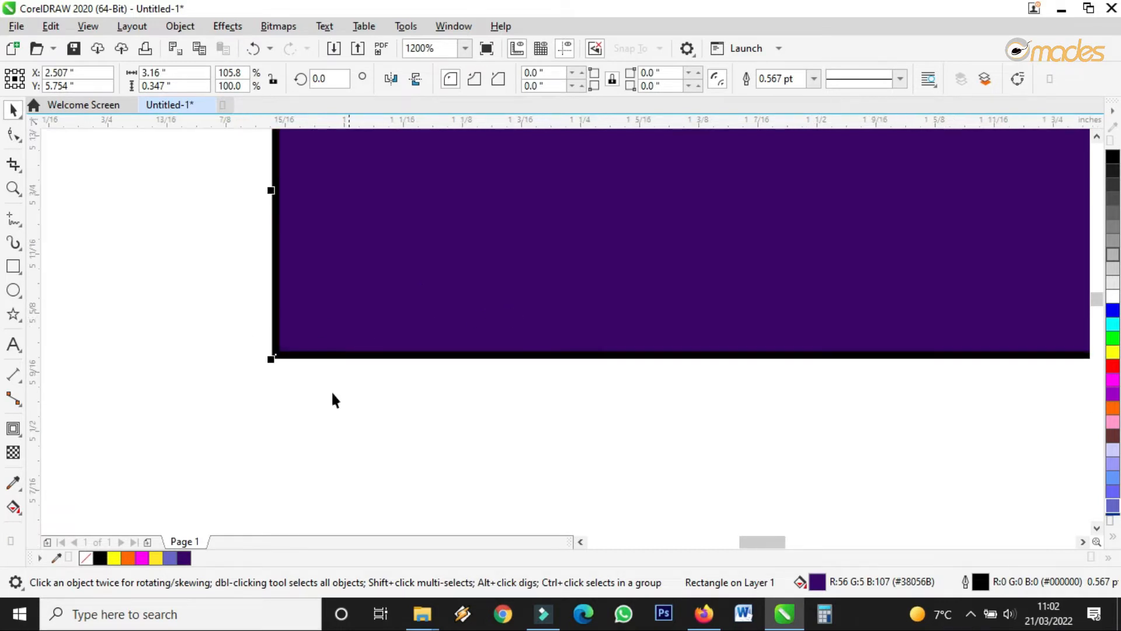
{"action": "right_click", "coordinate": [85, 559]}
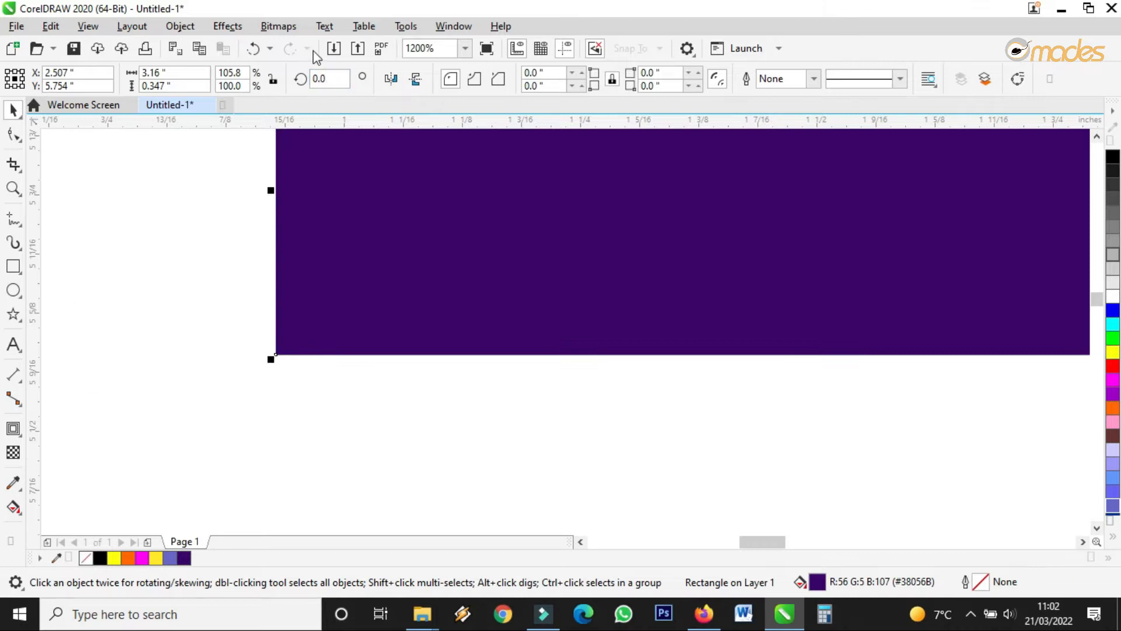
{"action": "left_click", "coordinate": [258, 49]}
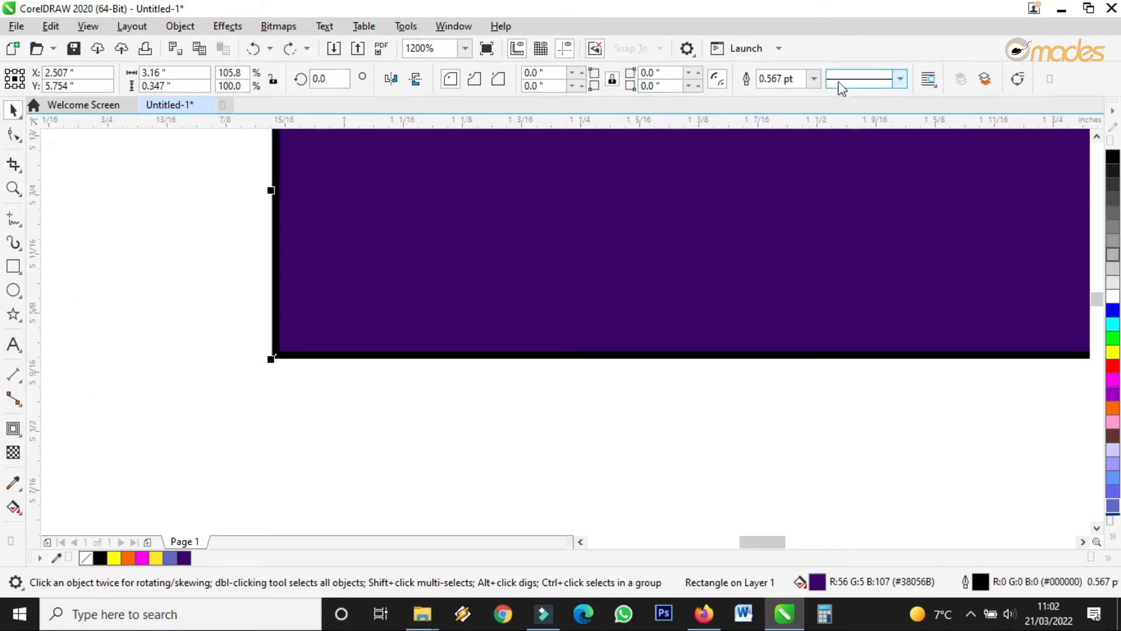
{"action": "left_click", "coordinate": [812, 80]}
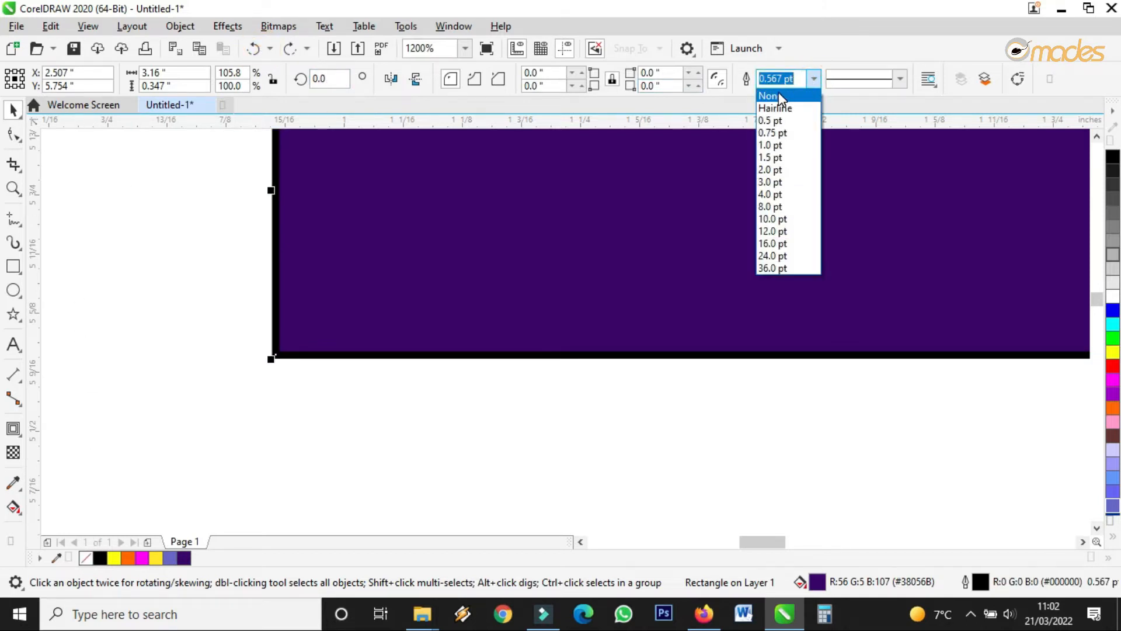
{"action": "left_click", "coordinate": [777, 93]}
{"action": "scroll", "coordinate": [430, 298], "scroll_direction": "down", "scroll_amount": 5}
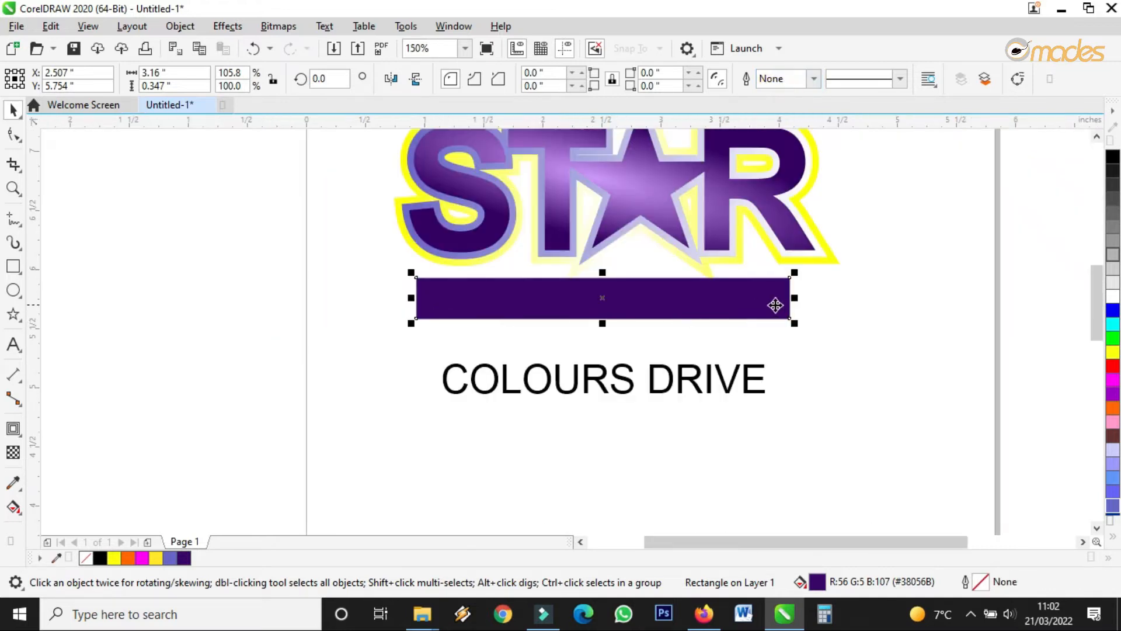
{"action": "left_click_drag", "start_coordinate": [797, 299], "coordinate": [822, 300]}
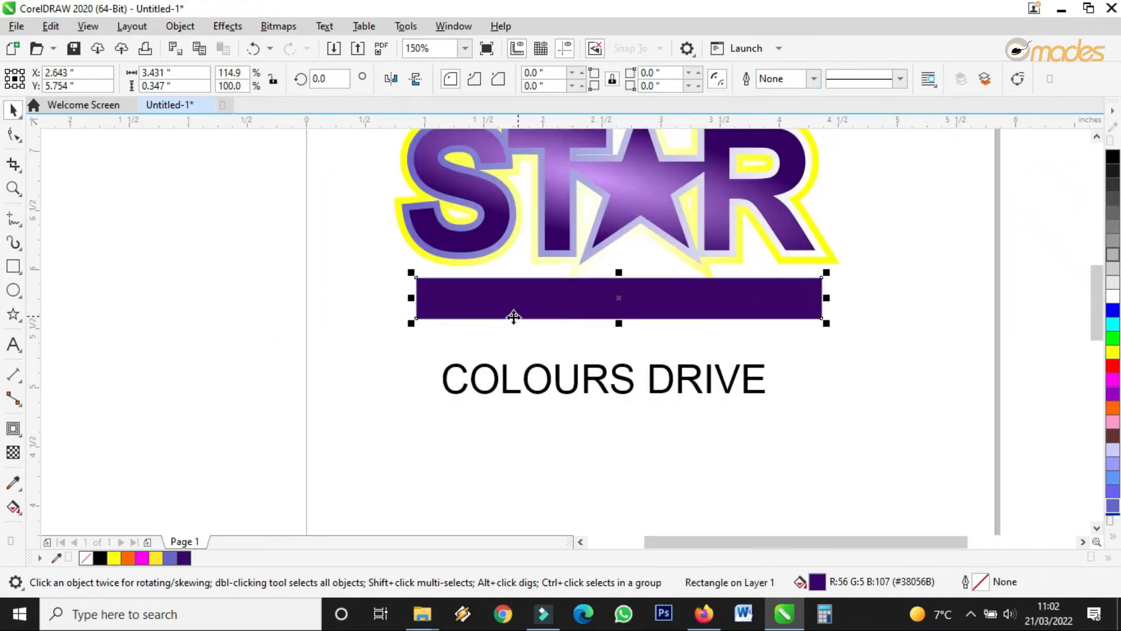
Draw a diagonal line about 0.19" by 0.22" across the rectangle's lower-left corner and place a copy across its upper-right corner.
{"action": "scroll", "coordinate": [491, 314], "scroll_direction": "up", "scroll_amount": 4}
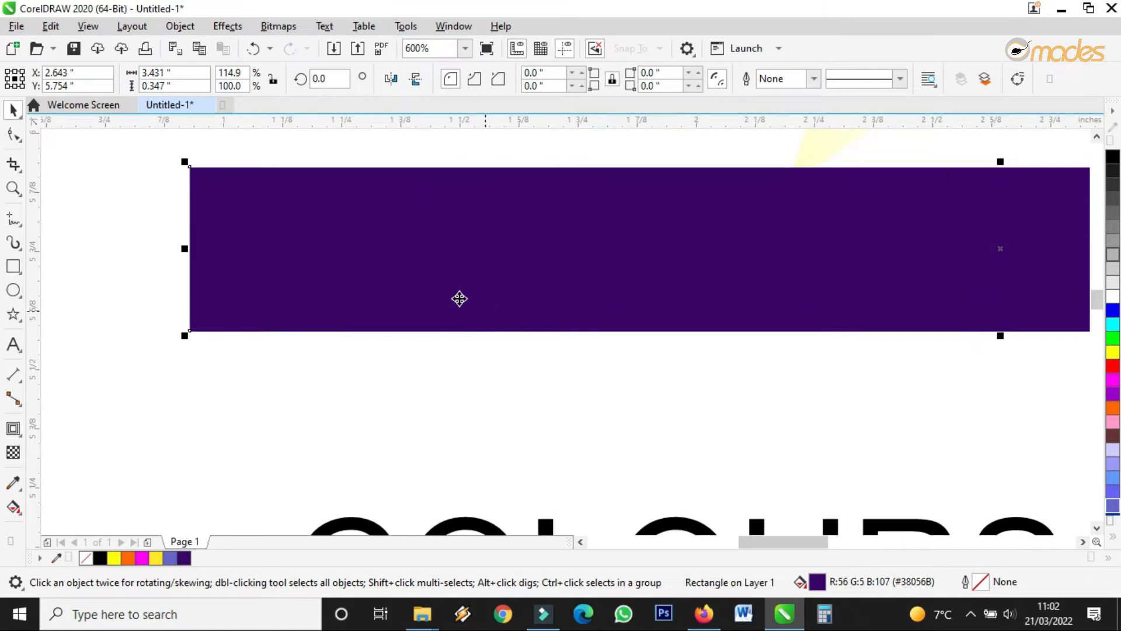
{"action": "left_click", "coordinate": [14, 222]}
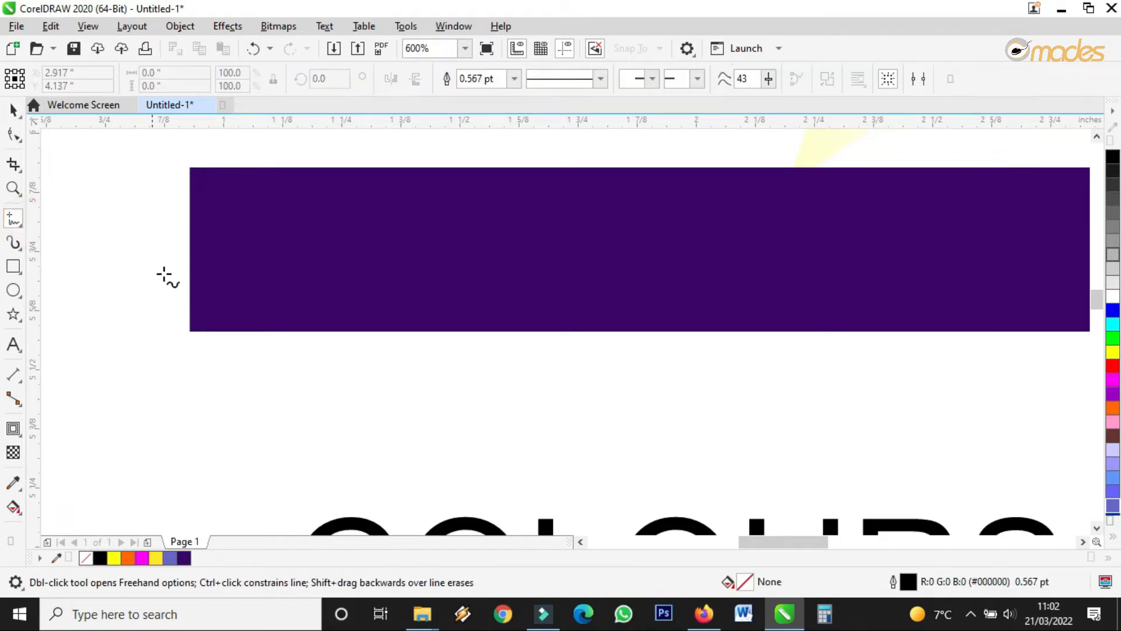
{"action": "left_click", "coordinate": [174, 243]}
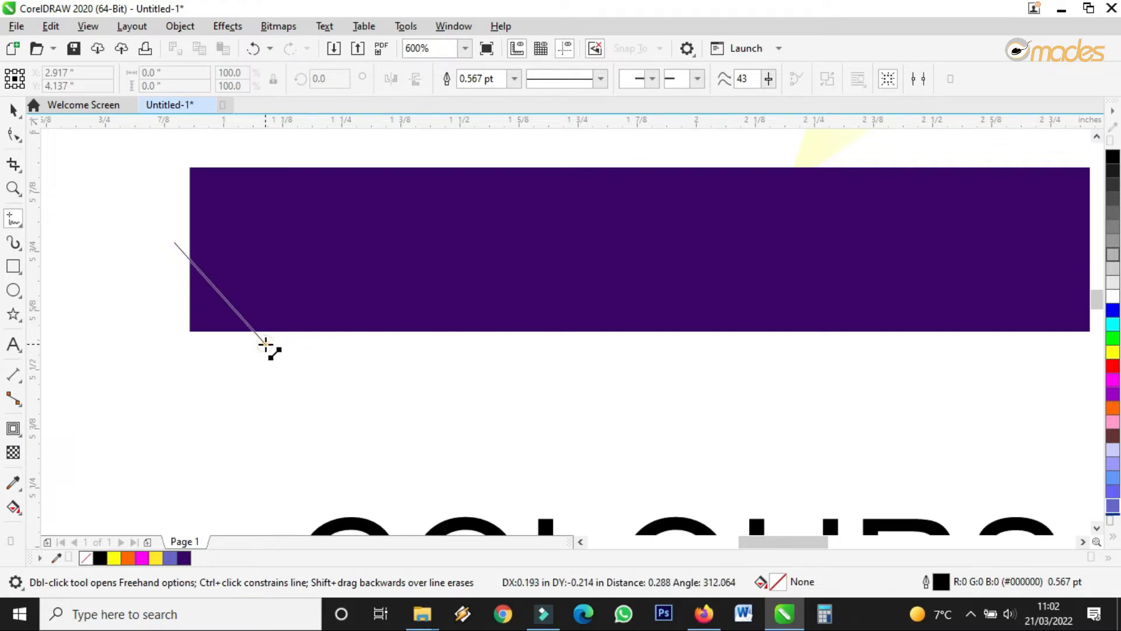
{"action": "left_click", "coordinate": [266, 343]}
{"action": "key", "text": "space"}
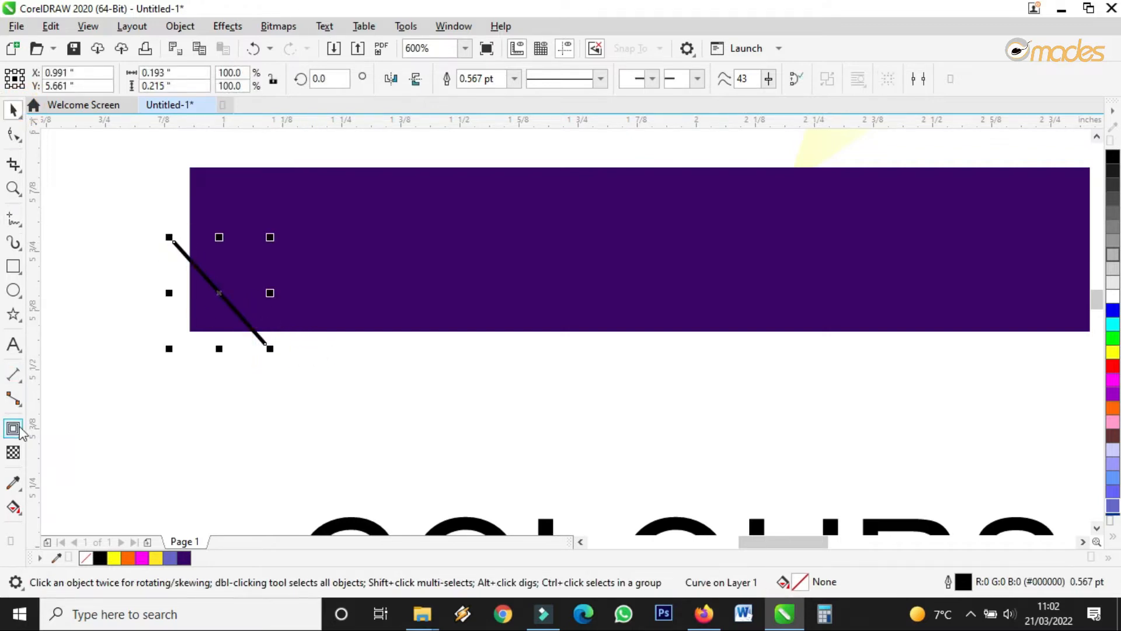
{"action": "scroll", "coordinate": [136, 368], "scroll_direction": "down", "scroll_amount": 2}
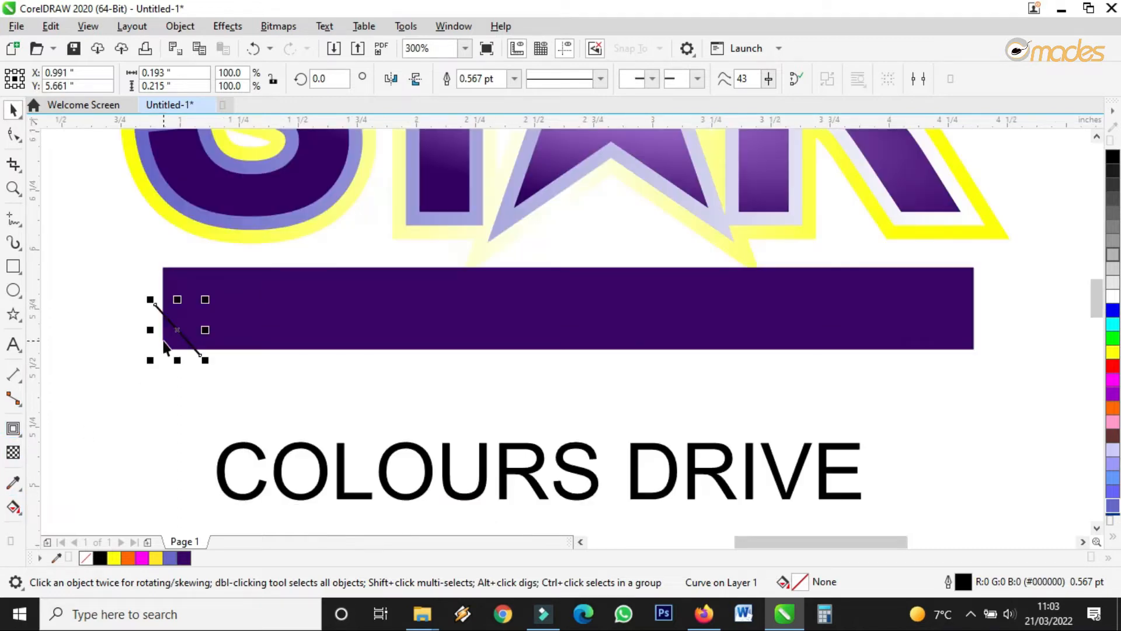
{"action": "left_click_drag", "start_coordinate": [177, 333], "coordinate": [955, 289]}
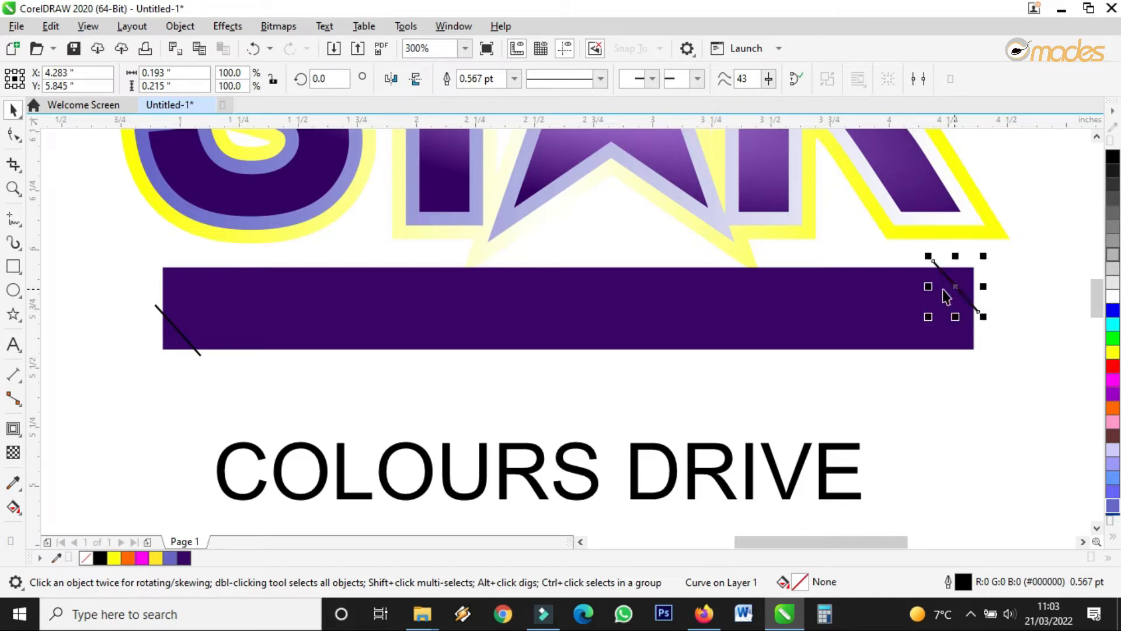
Use Smart Fill to create separate filled shapes from the rectangle's main body and its two cut-off corners.
{"action": "left_click", "coordinate": [22, 518]}
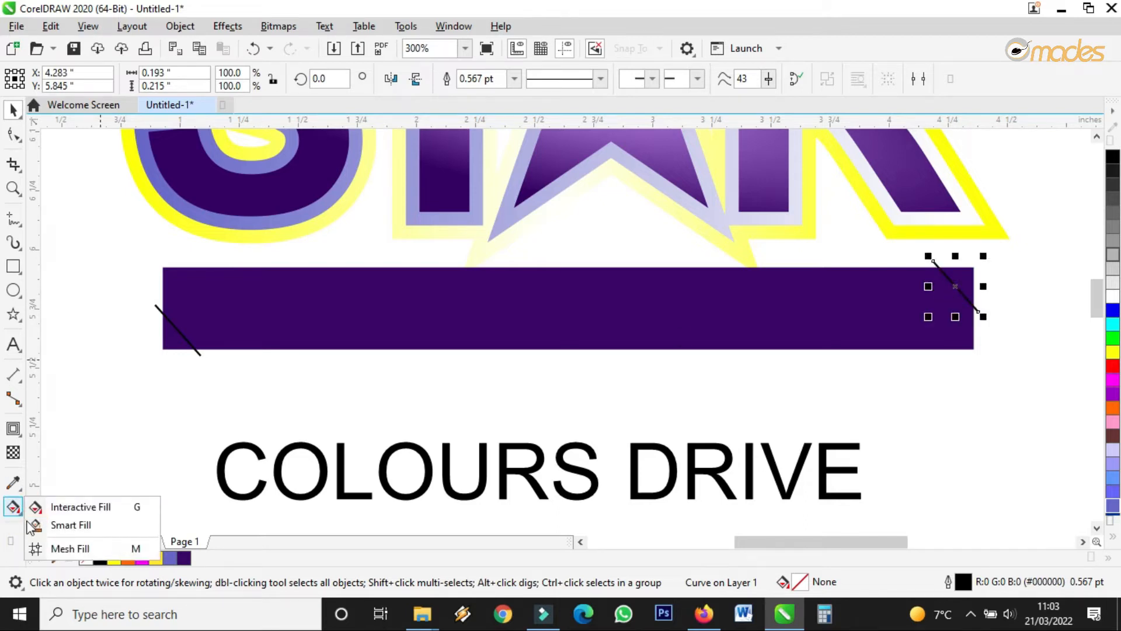
{"action": "left_click", "coordinate": [35, 525]}
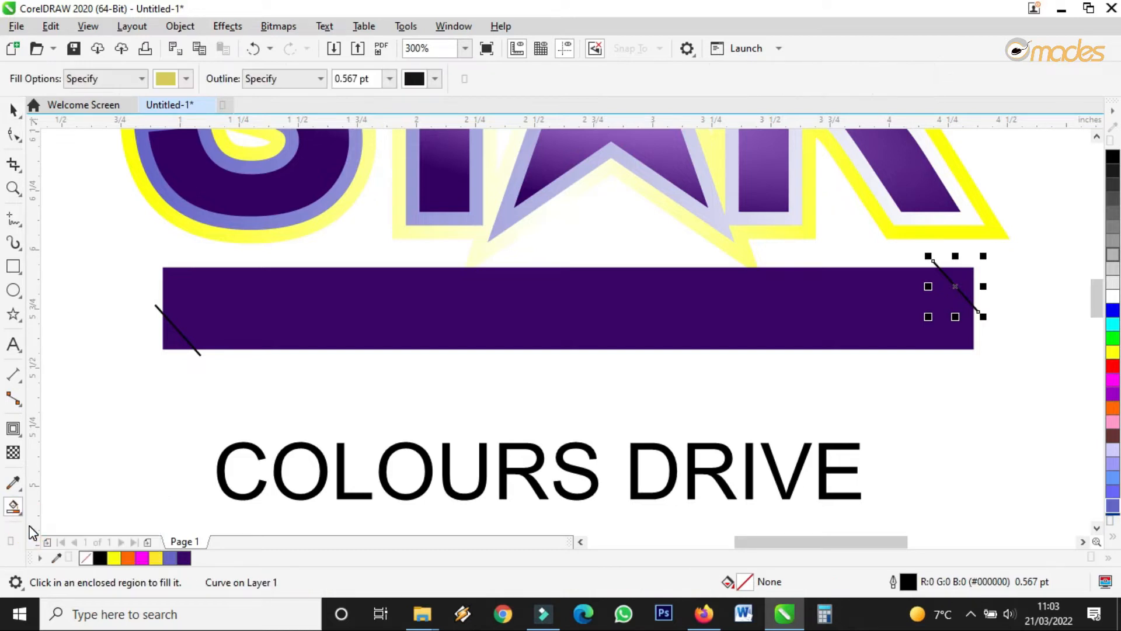
{"action": "left_click", "coordinate": [16, 515]}
{"action": "left_click", "coordinate": [313, 311]}
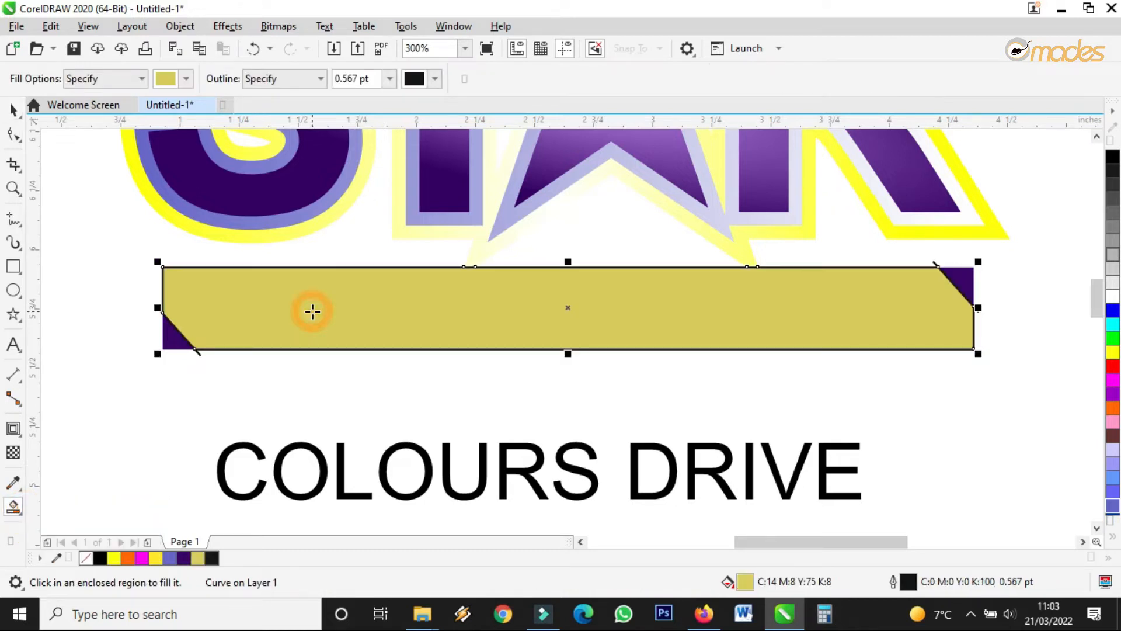
{"action": "left_click", "coordinate": [172, 341]}
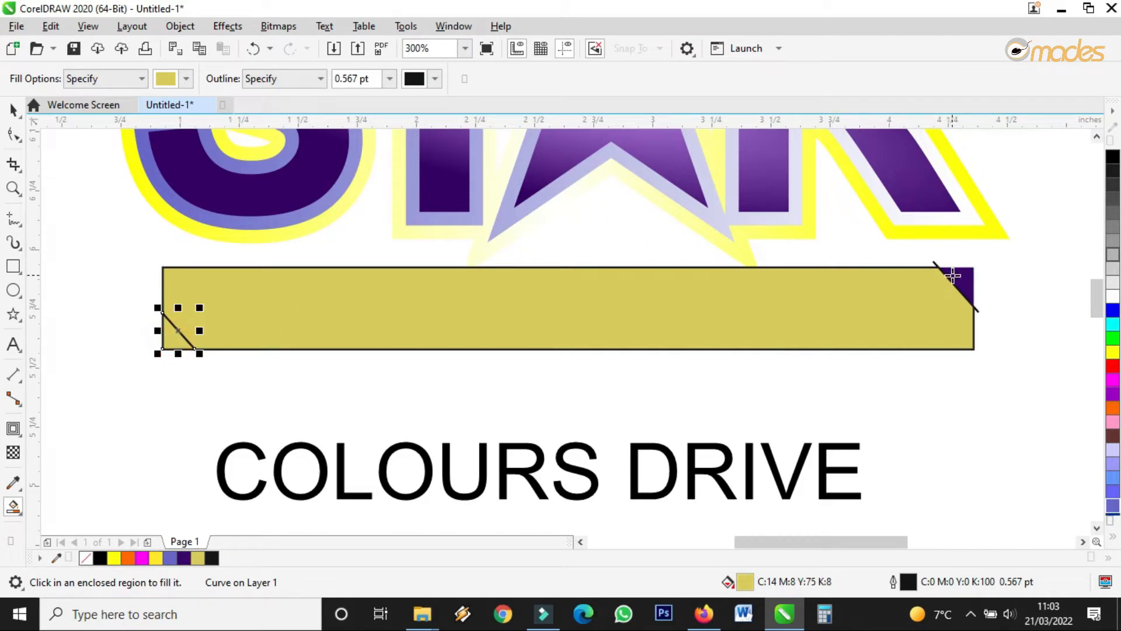
{"action": "left_click", "coordinate": [959, 278]}
{"action": "left_click", "coordinate": [12, 109]}
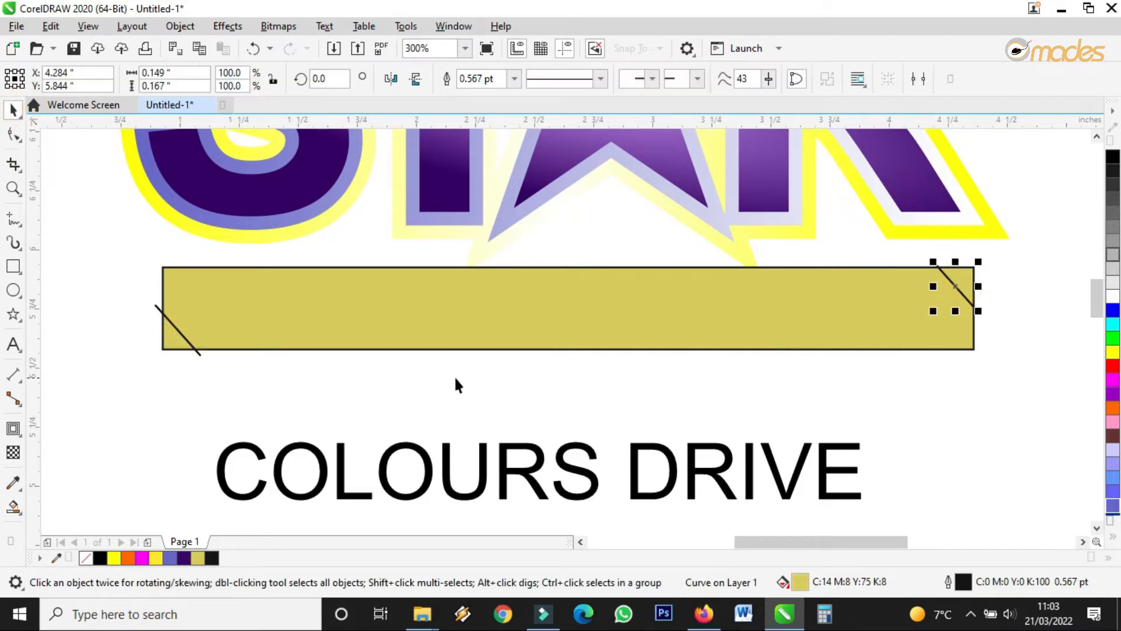
Move the three smart-filled pieces below the COLOURS DRIVE text and delete the original purple rectangle with both diagonal lines.
{"action": "left_click", "coordinate": [176, 343]}
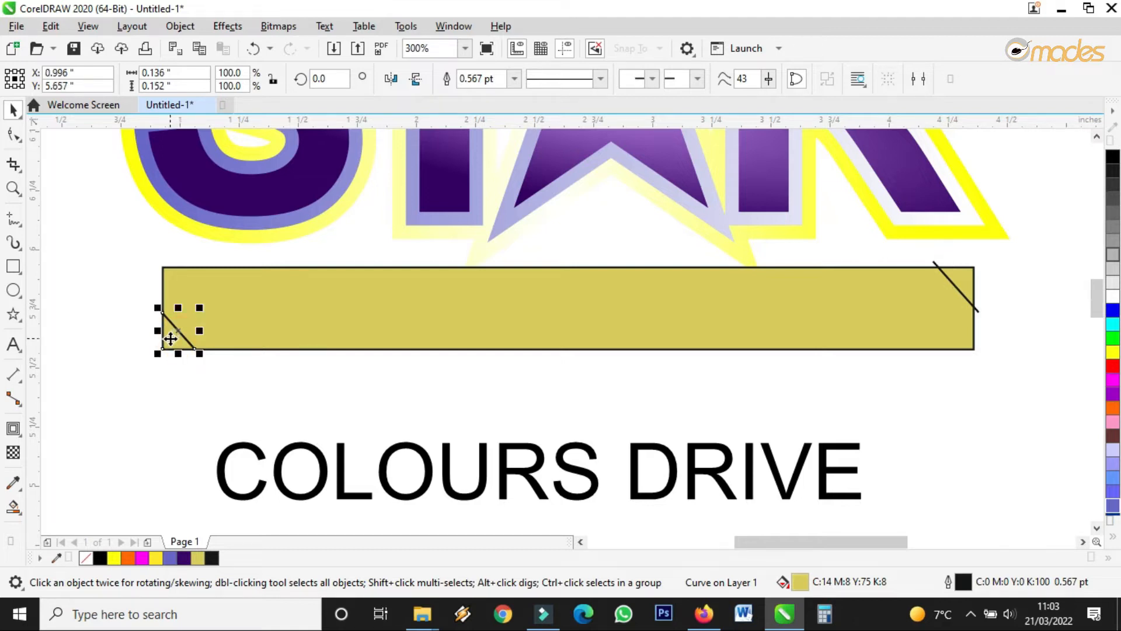
{"action": "left_click", "coordinate": [397, 323], "text": "shift"}
{"action": "left_click", "coordinate": [953, 282], "text": "shift"}
{"action": "scroll", "coordinate": [592, 296], "scroll_direction": "down", "scroll_amount": 1}
{"action": "left_click_drag", "start_coordinate": [592, 296], "coordinate": [591, 441]}
{"action": "left_click_drag", "start_coordinate": [828, 268], "coordinate": [261, 367]}
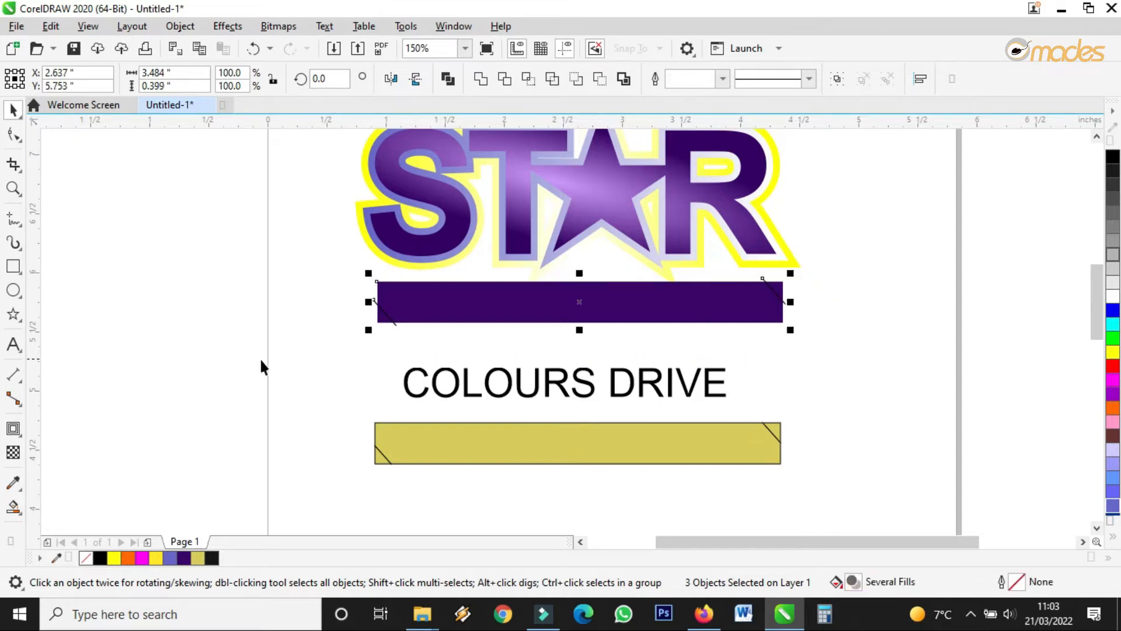
{"action": "key", "text": "Delete"}
Move the three filled banner pieces back up directly beneath the STAR lettering.
{"action": "left_click_drag", "start_coordinate": [833, 402], "coordinate": [325, 497]}
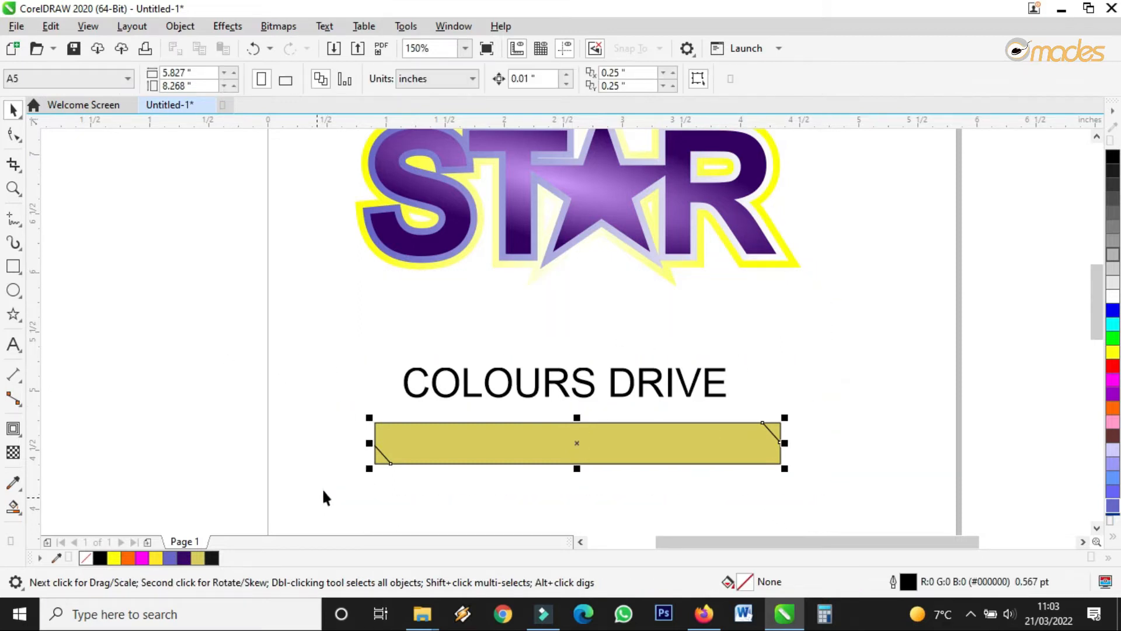
{"action": "left_click_drag", "start_coordinate": [631, 442], "coordinate": [632, 301]}
{"action": "left_click", "coordinate": [918, 300]}
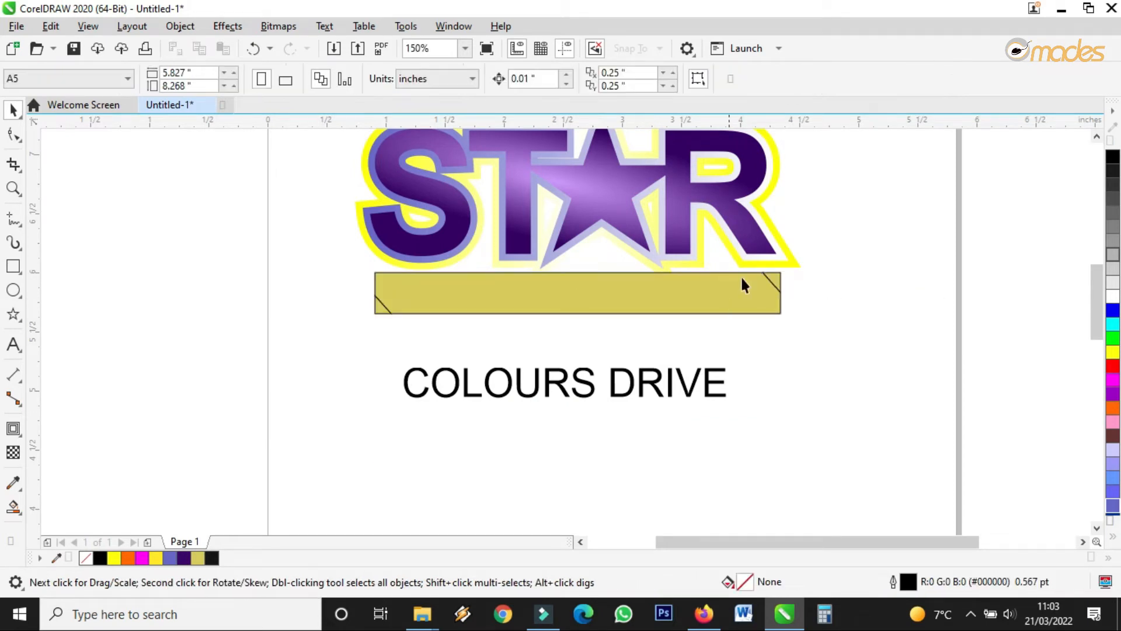
Separate the upper-right corner triangle from the banner and enlarge it to about 0.19" by 0.22".
{"action": "scroll", "coordinate": [740, 275], "scroll_direction": "up", "scroll_amount": 6}
{"action": "left_click", "coordinate": [765, 303]}
{"action": "mouse_move", "coordinate": [771, 304]}
{"action": "left_mouse_down"}
{"action": "mouse_move", "coordinate": [797, 268]}
{"action": "mouse_move", "coordinate": [780, 295]}
{"action": "left_mouse_up"}
{"action": "scroll", "coordinate": [816, 275], "scroll_direction": "down", "scroll_amount": 2}
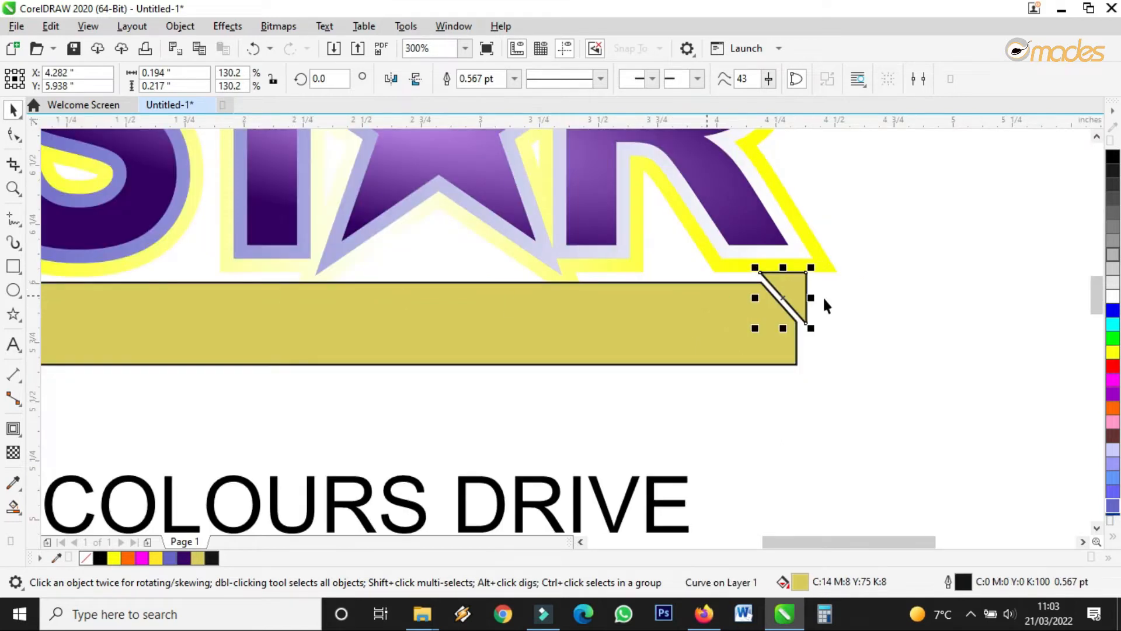
Offset the lower-left corner triangle outward from the banner, to about X 0.96", Y 5.73".
{"action": "scroll", "coordinate": [822, 304], "scroll_direction": "down", "scroll_amount": 3}
{"action": "scroll", "coordinate": [411, 327], "scroll_direction": "up", "scroll_amount": 6}
{"action": "left_click", "coordinate": [478, 293]}
{"action": "left_click_drag", "start_coordinate": [509, 281], "coordinate": [516, 302]}
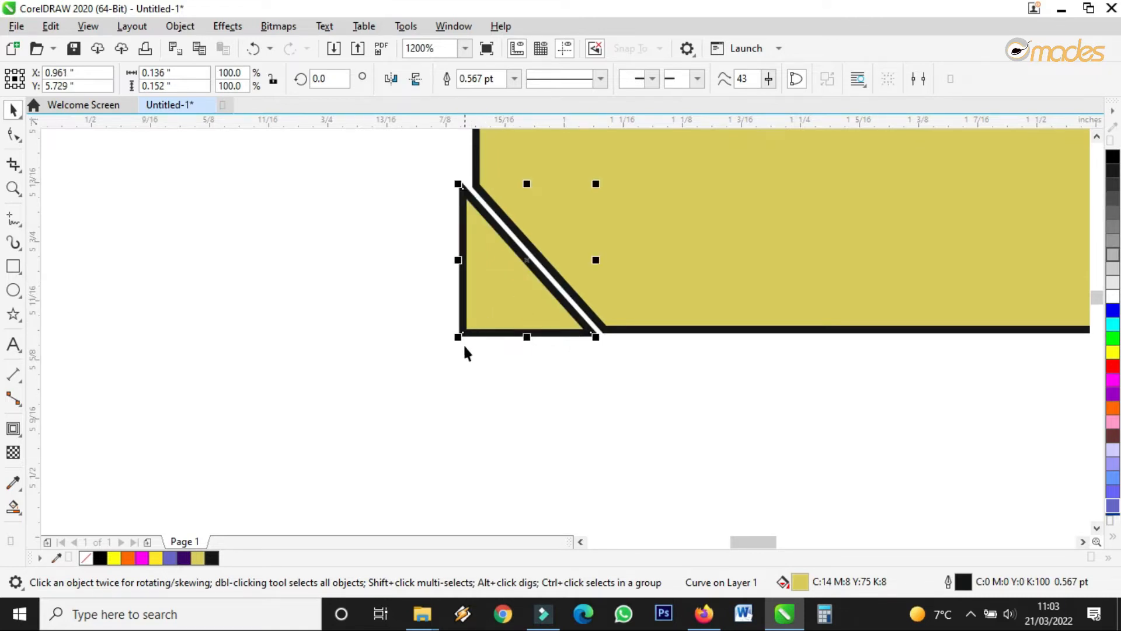
Select the banner and both corner triangles and set their outline width to None.
{"action": "left_click_drag", "start_coordinate": [458, 342], "coordinate": [953, 267]}
{"action": "scroll", "coordinate": [463, 336], "scroll_direction": "down", "scroll_amount": 4}
{"action": "scroll", "coordinate": [441, 357], "scroll_direction": "up", "scroll_amount": 3}
{"action": "scroll", "coordinate": [507, 349], "scroll_direction": "down", "scroll_amount": 2}
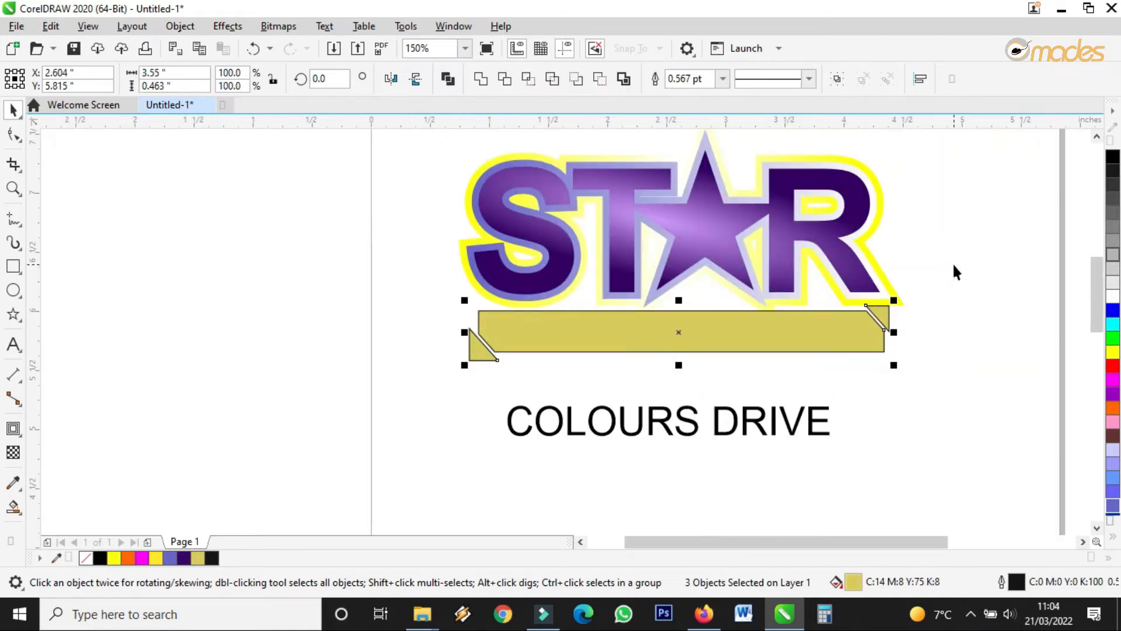
{"action": "left_click", "coordinate": [723, 82]}
{"action": "left_click", "coordinate": [680, 92]}
{"action": "left_click", "coordinate": [953, 335]}
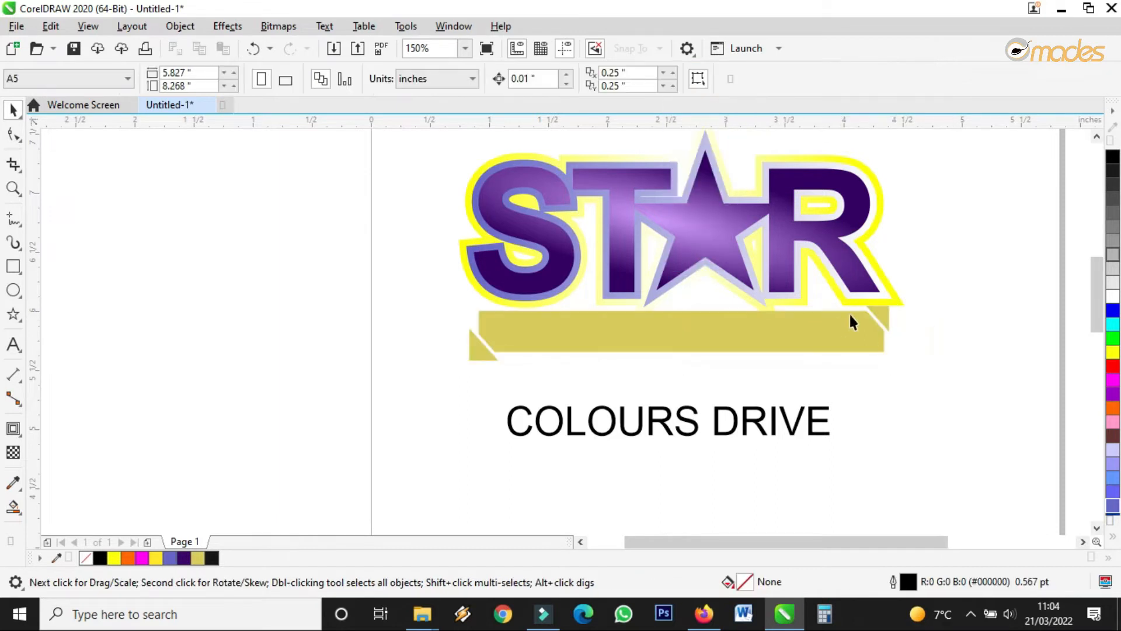
Nudge the upper-right corner triangle slightly down, to about Y 5.93".
{"action": "scroll", "coordinate": [849, 313], "scroll_direction": "up", "scroll_amount": 4}
{"action": "left_click", "coordinate": [913, 287]}
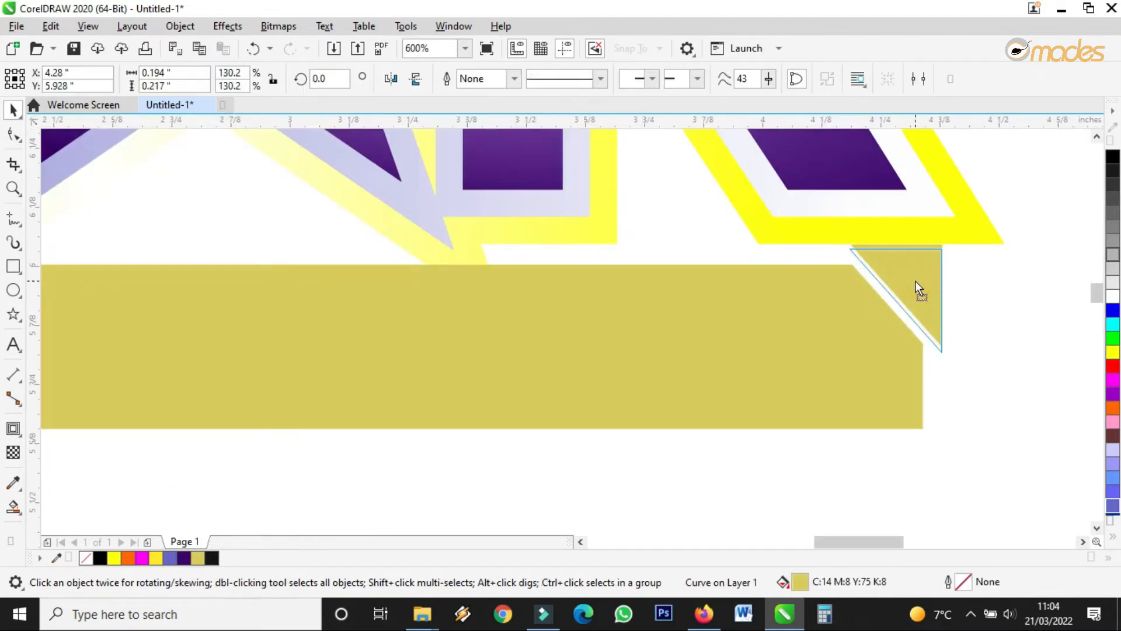
{"action": "scroll", "coordinate": [916, 283], "scroll_direction": "down", "scroll_amount": 4}
{"action": "scroll", "coordinate": [523, 312], "scroll_direction": "up", "scroll_amount": 2}
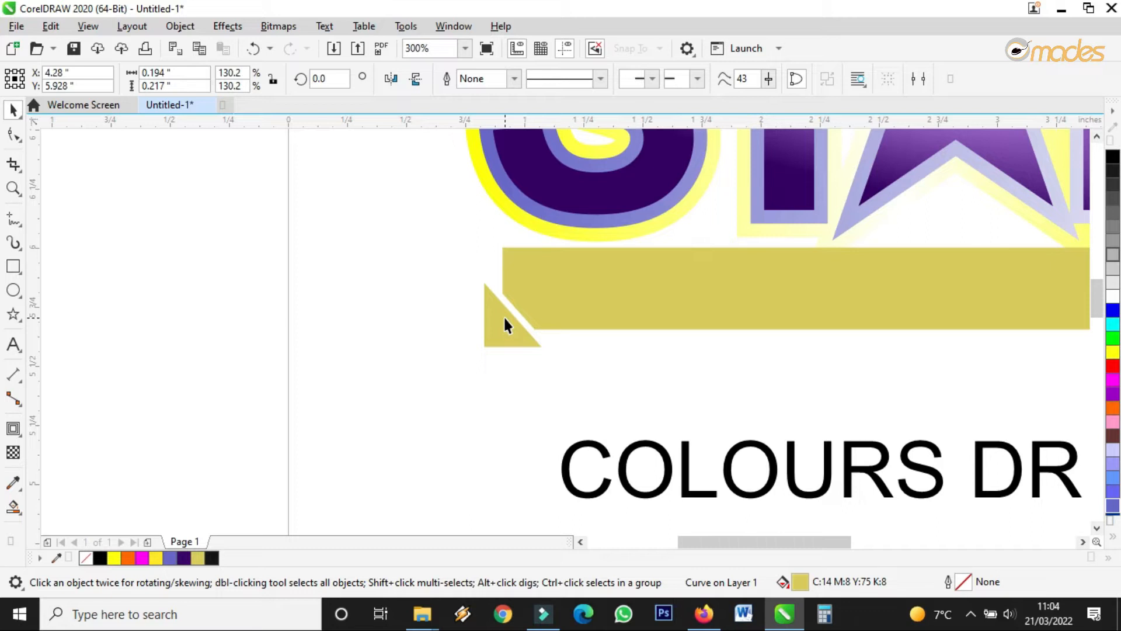
Enlarge the lower-left corner triangle to about 0.22" by 0.25" and place it at about X 0.96", Y 5.71".
{"action": "left_click", "coordinate": [513, 328]}
{"action": "left_click_drag", "start_coordinate": [484, 284], "coordinate": [480, 279]}
{"action": "scroll", "coordinate": [493, 303], "scroll_direction": "down", "scroll_amount": 2}
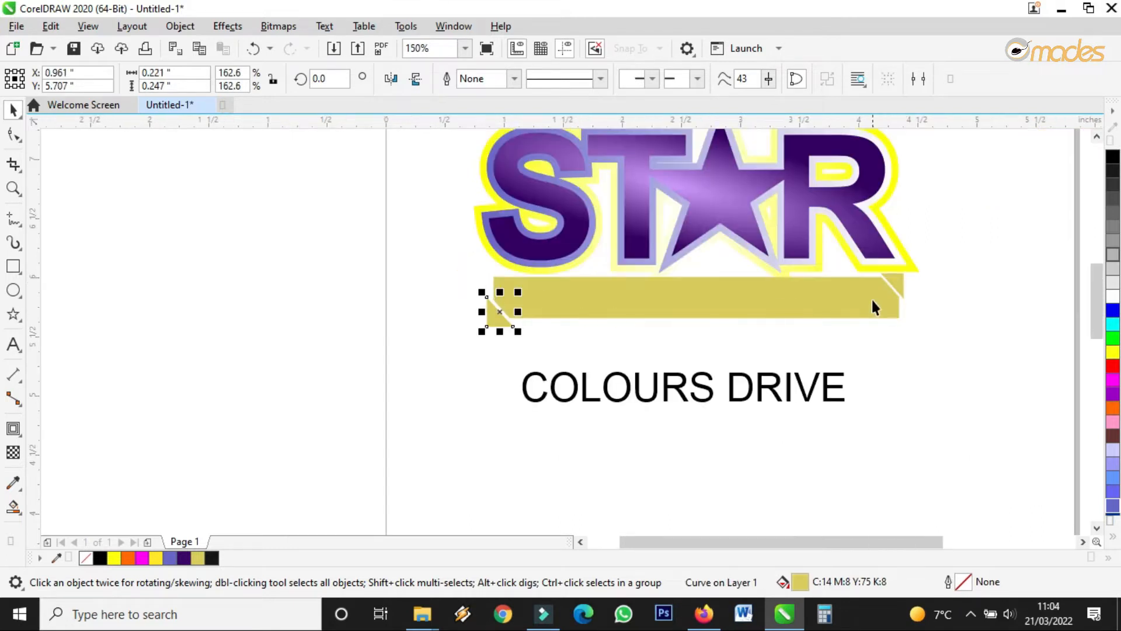
{"action": "scroll", "coordinate": [470, 323], "scroll_direction": "up", "scroll_amount": 2}
{"action": "scroll", "coordinate": [526, 309], "scroll_direction": "down", "scroll_amount": 2}
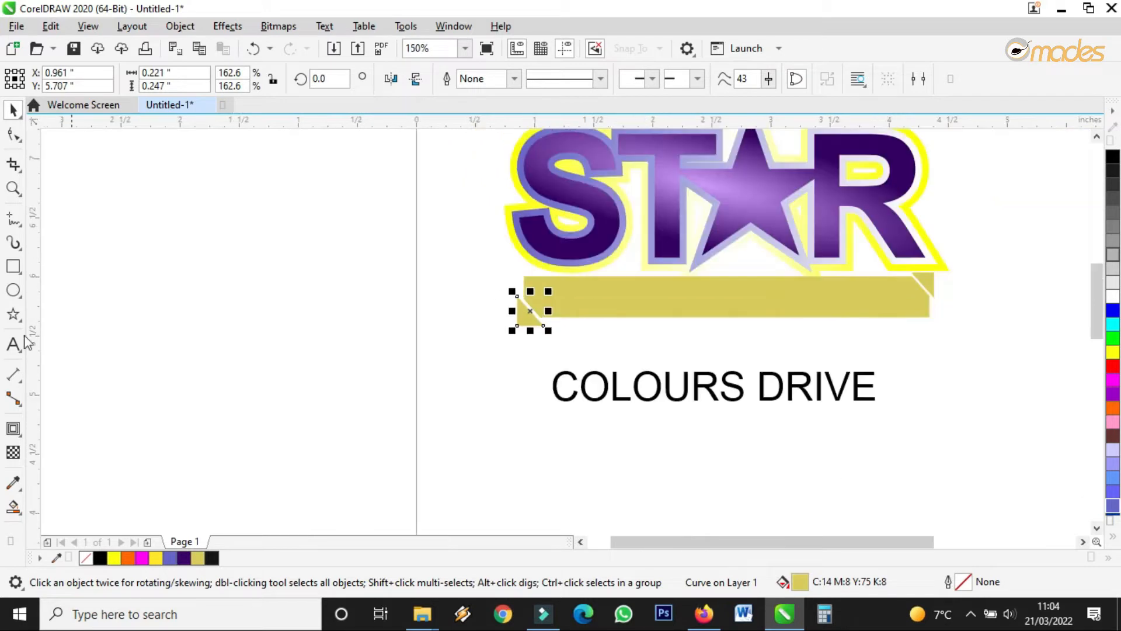
Fill the banner with a purple sampled from the STAR lettering.
{"action": "left_click", "coordinate": [14, 483]}
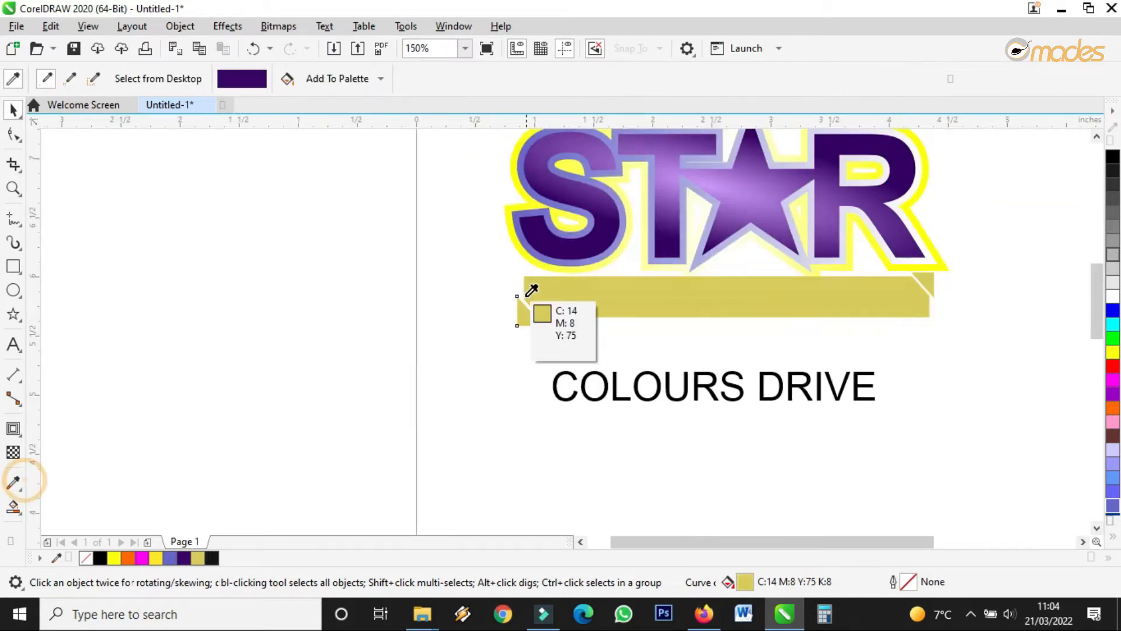
{"action": "left_click", "coordinate": [729, 220]}
{"action": "left_click", "coordinate": [762, 289]}
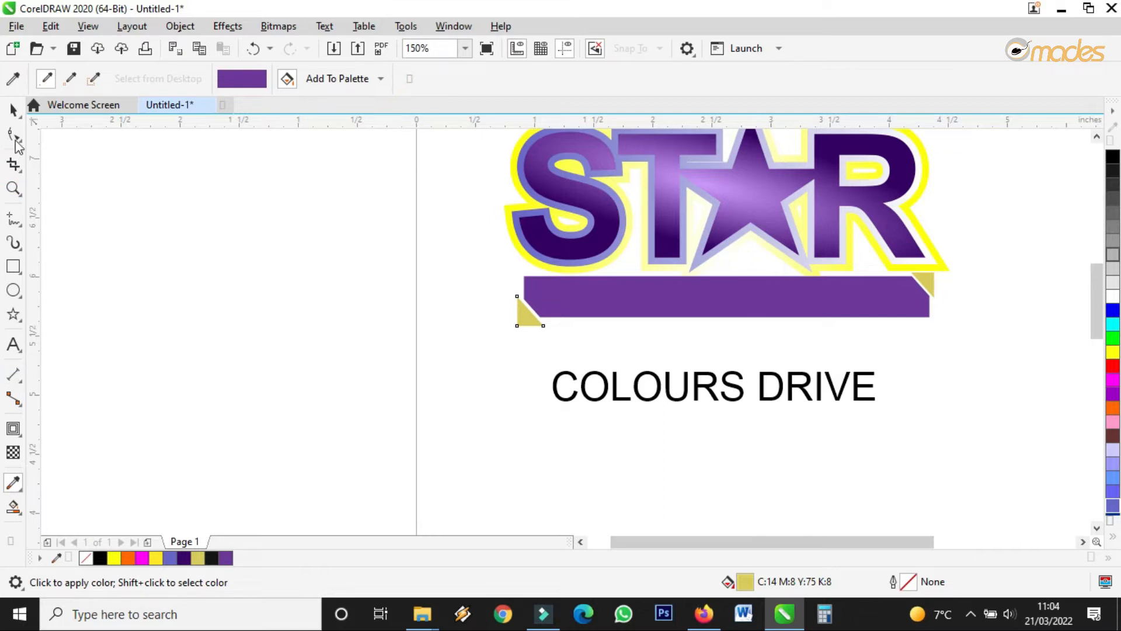
{"action": "left_click", "coordinate": [11, 489]}
{"action": "left_click", "coordinate": [35, 483]}
{"action": "left_click", "coordinate": [14, 109]}
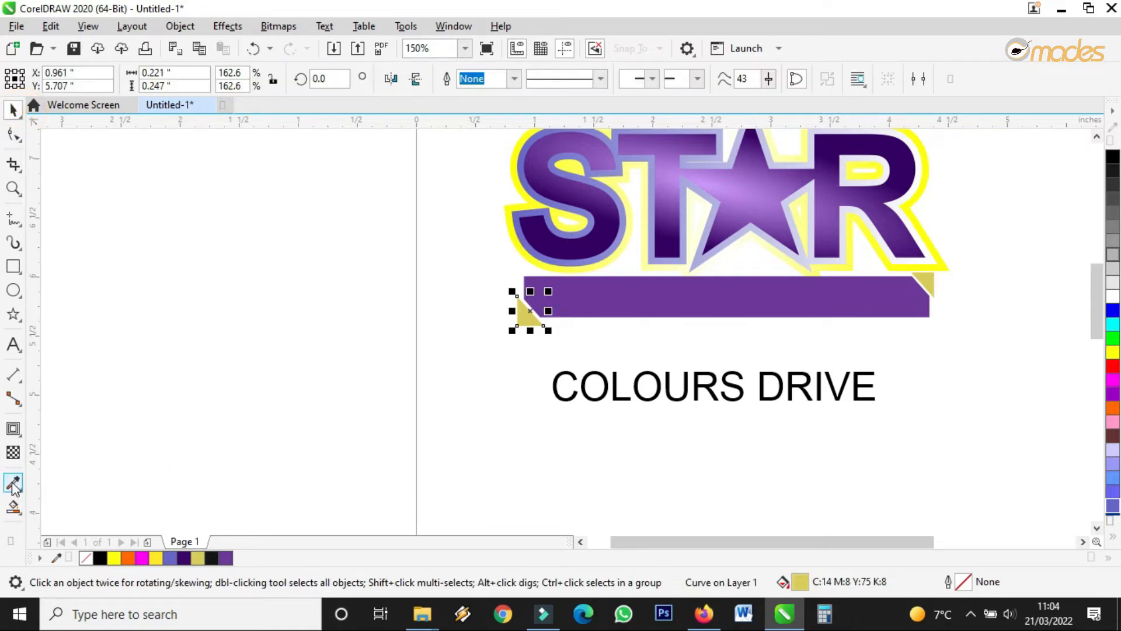
Fill both corner triangles with the yellow (#FFFF3A) sampled from the outer contour of the S.
{"action": "left_click", "coordinate": [13, 482]}
{"action": "scroll", "coordinate": [563, 266], "scroll_direction": "up", "scroll_amount": 2}
{"action": "left_click", "coordinate": [564, 273]}
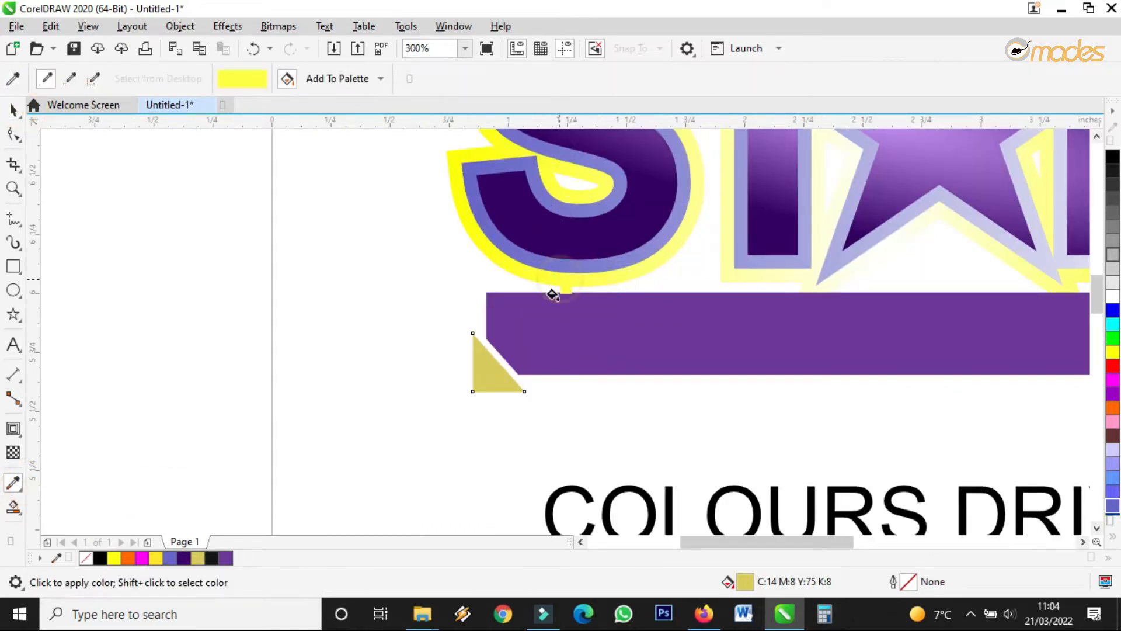
{"action": "left_click", "coordinate": [483, 366]}
{"action": "key", "text": "shift+F4"}
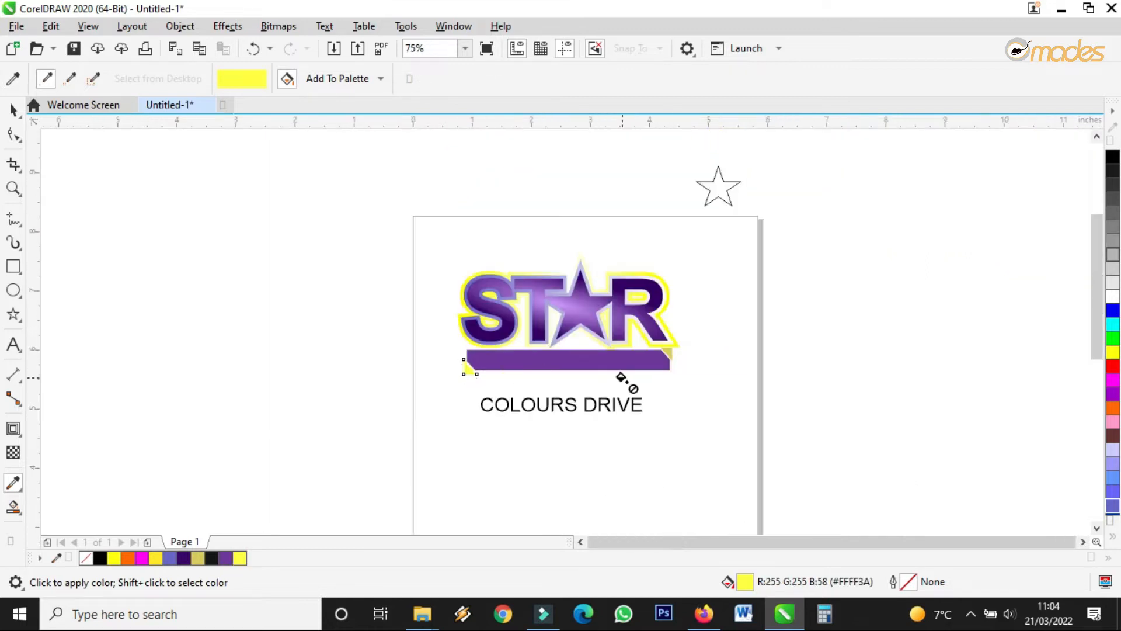
{"action": "scroll", "coordinate": [658, 375], "scroll_direction": "up", "scroll_amount": 3}
{"action": "left_click", "coordinate": [788, 219]}
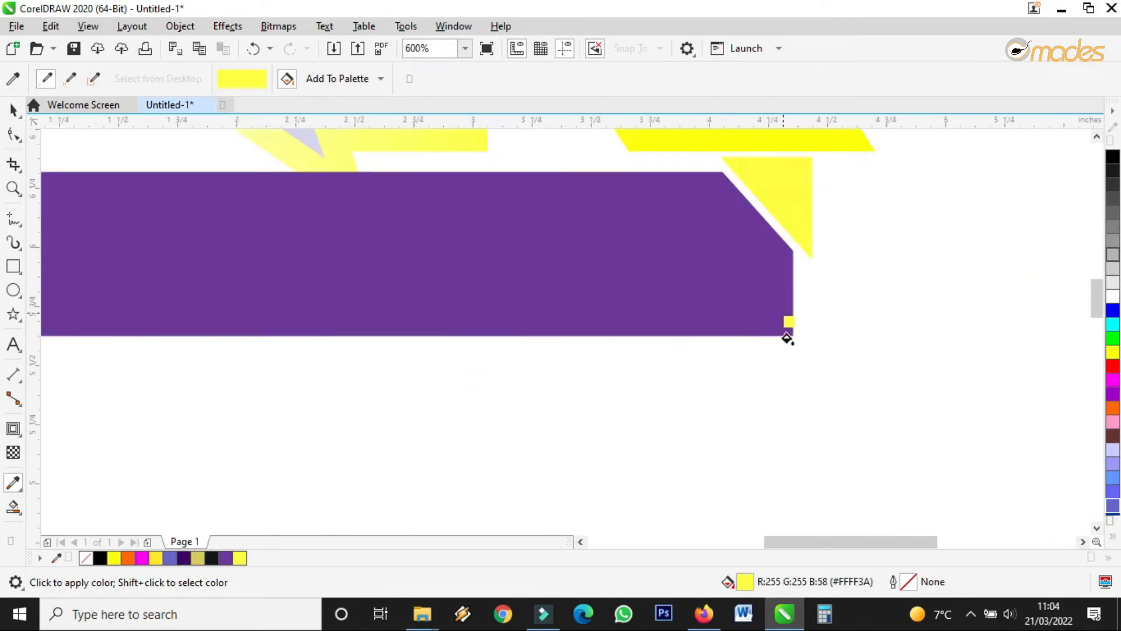
{"action": "scroll", "coordinate": [789, 334], "scroll_direction": "down", "scroll_amount": 3}
{"action": "scroll", "coordinate": [797, 346], "scroll_direction": "up", "scroll_amount": 1}
Select the banner with both corner triangles and move them slightly down, away from the STAR lettering.
{"action": "left_click", "coordinate": [13, 110]}
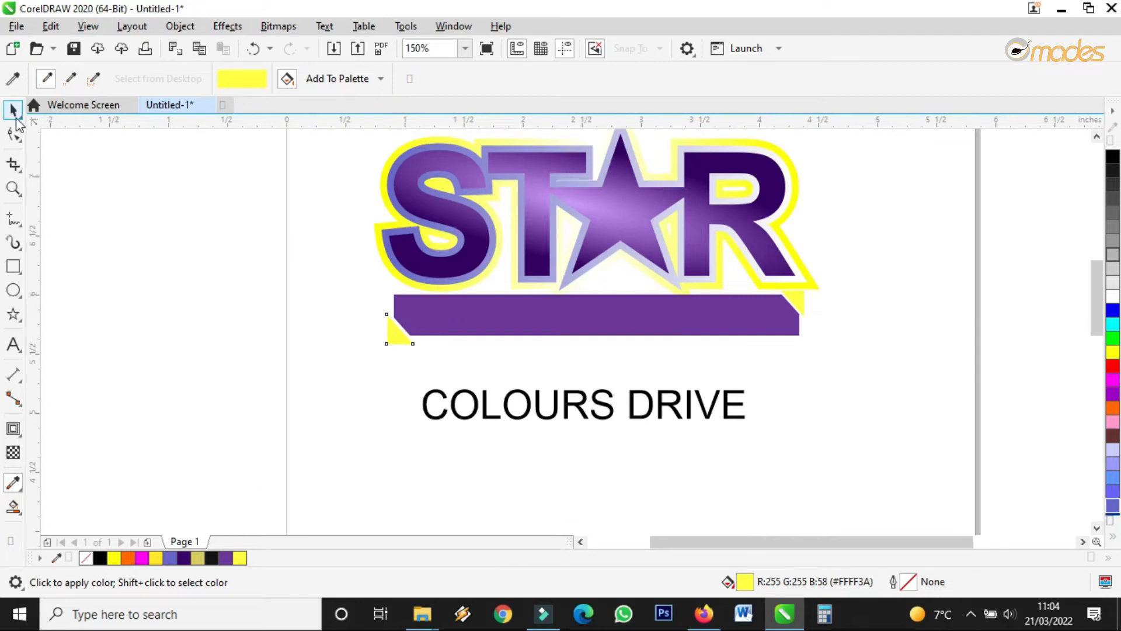
{"action": "left_click_drag", "start_coordinate": [348, 366], "coordinate": [884, 271]}
{"action": "left_click_drag", "start_coordinate": [700, 328], "coordinate": [700, 334]}
{"action": "left_click", "coordinate": [876, 355]}
{"action": "scroll", "coordinate": [754, 331], "scroll_direction": "up", "scroll_amount": 4}
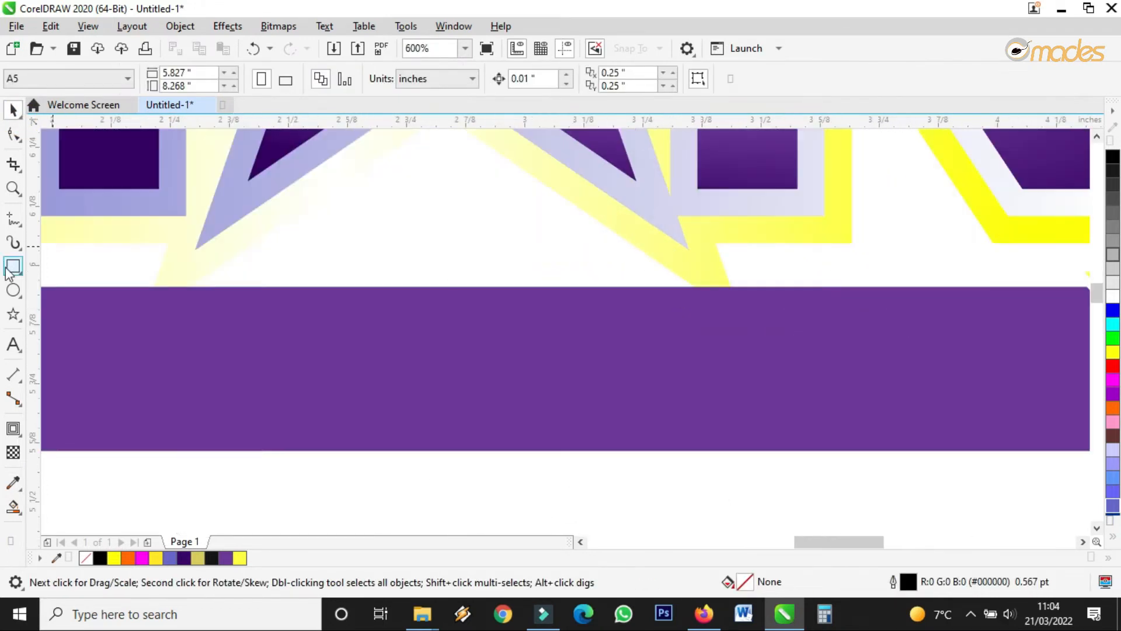
{"action": "scroll", "coordinate": [199, 279], "scroll_direction": "down", "scroll_amount": 2}
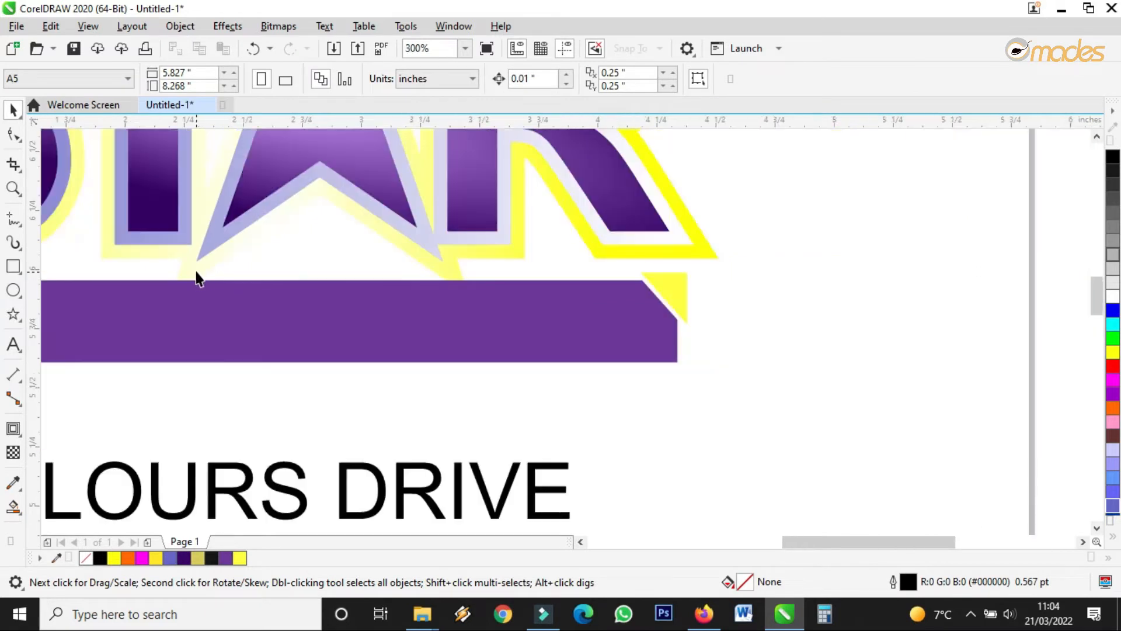
Draw a rectangular frame around the banner and stretch it upward to about 3.5" by 0.39".
{"action": "left_click", "coordinate": [15, 269]}
{"action": "scroll", "coordinate": [518, 333], "scroll_direction": "down", "scroll_amount": 2}
{"action": "scroll", "coordinate": [375, 333], "scroll_direction": "down", "scroll_amount": 2}
{"action": "scroll", "coordinate": [293, 300], "scroll_direction": "up", "scroll_amount": 4}
{"action": "left_click_drag", "start_coordinate": [280, 287], "coordinate": [1000, 376]}
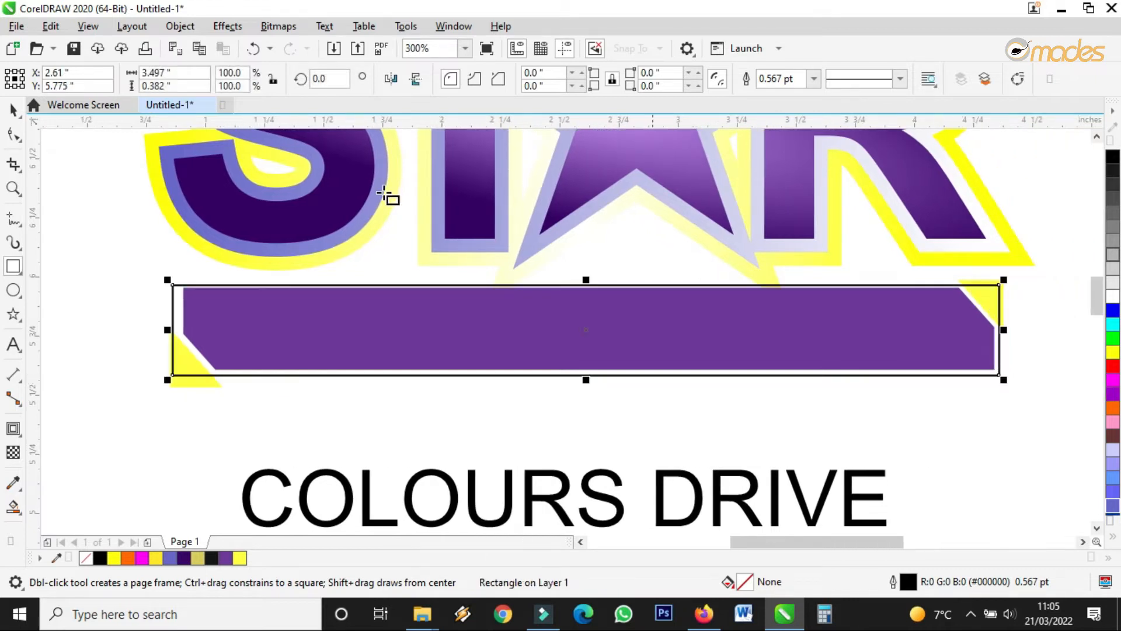
{"action": "left_click", "coordinate": [12, 110]}
{"action": "left_click_drag", "start_coordinate": [585, 275], "coordinate": [587, 273]}
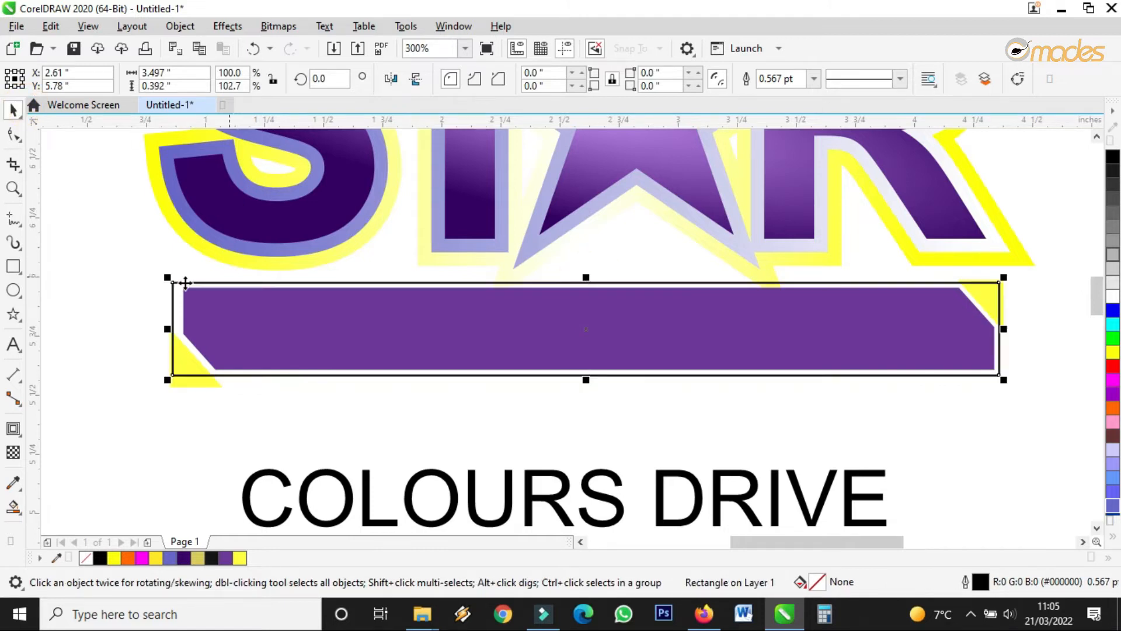
Colour the frame's outline with the yellow (#FFFF3A) sampled from the lower-left corner triangle.
{"action": "scroll", "coordinate": [172, 374], "scroll_direction": "up", "scroll_amount": 4}
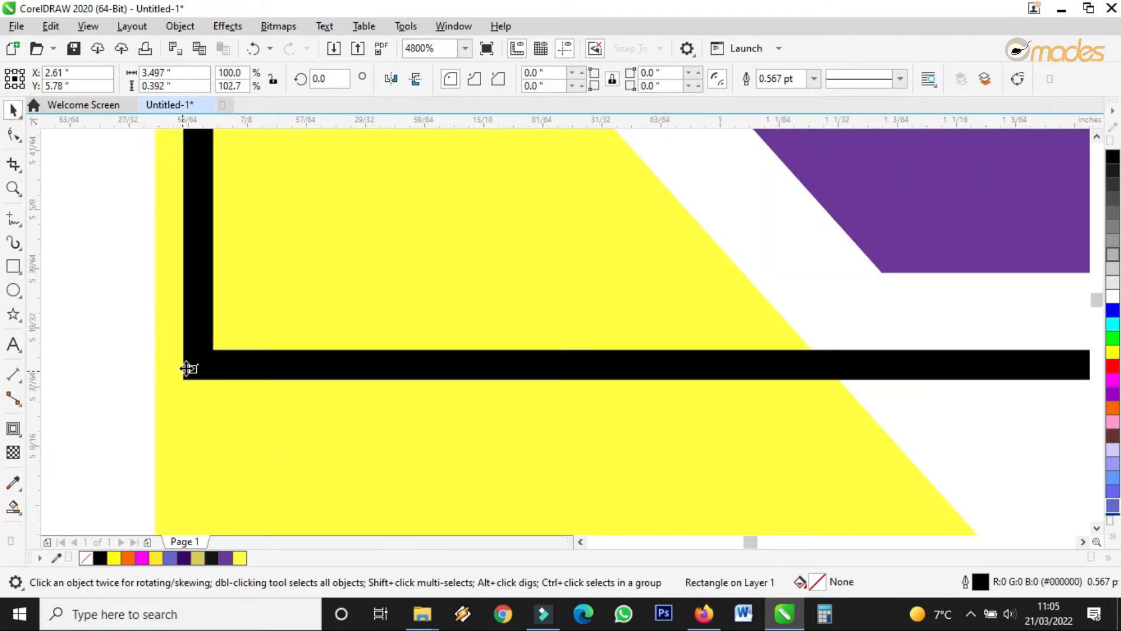
{"action": "left_click", "coordinate": [13, 483]}
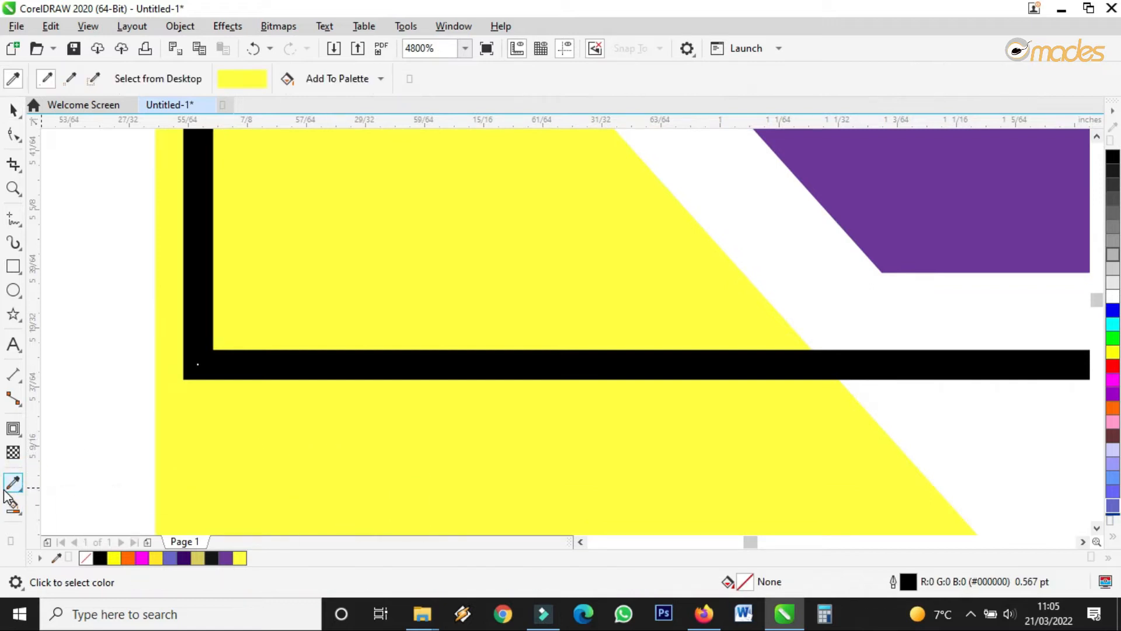
{"action": "left_click", "coordinate": [242, 439]}
{"action": "scroll", "coordinate": [254, 357], "scroll_direction": "up", "scroll_amount": 3}
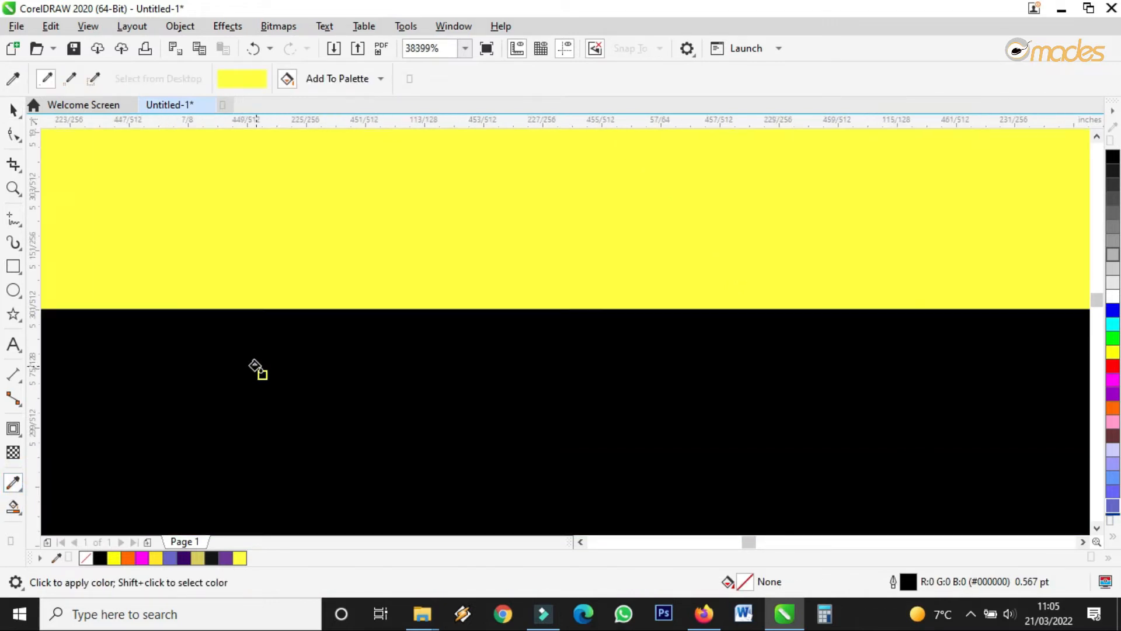
{"action": "left_click", "coordinate": [253, 366]}
{"action": "scroll", "coordinate": [335, 328], "scroll_direction": "down", "scroll_amount": 7}
{"action": "scroll", "coordinate": [335, 328], "scroll_direction": "down", "scroll_amount": 3}
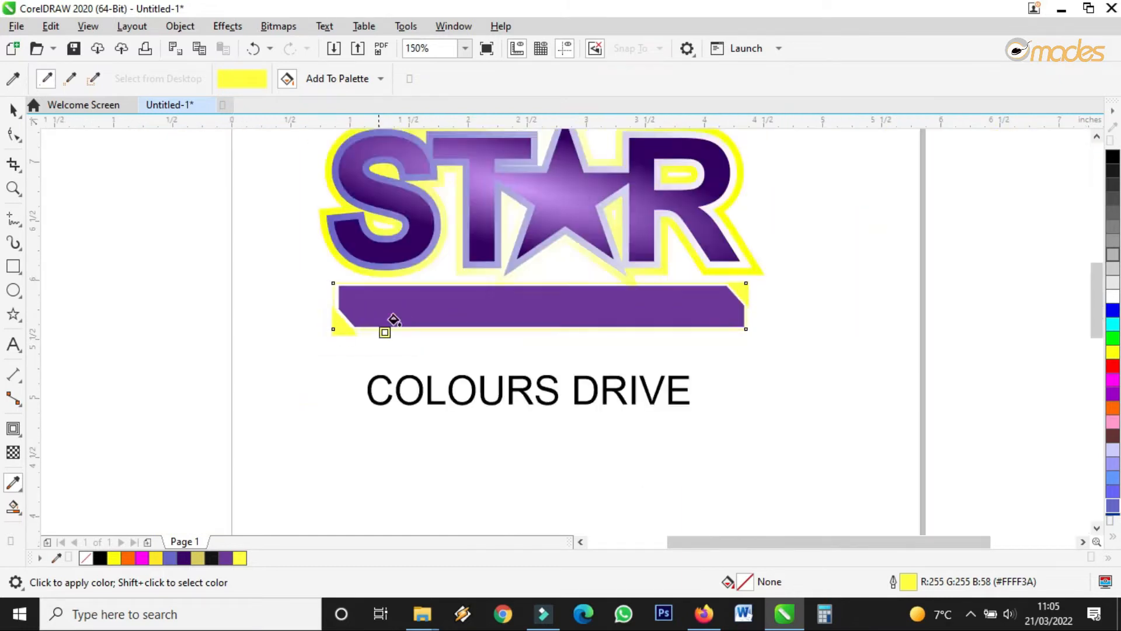
Shrink the lower-left corner triangle to about 0.21" by 0.24" and place it at about X 0.95", Y 5.67".
{"action": "scroll", "coordinate": [528, 315], "scroll_direction": "up", "scroll_amount": 3}
{"action": "left_click", "coordinate": [13, 109]}
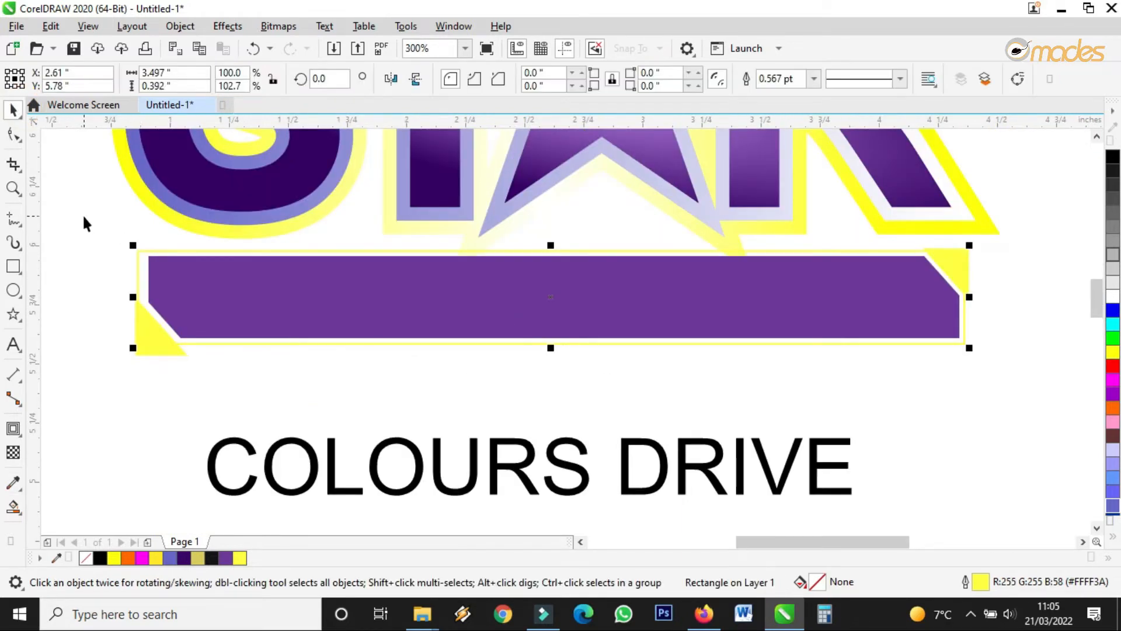
{"action": "scroll", "coordinate": [152, 328], "scroll_direction": "up", "scroll_amount": 3}
{"action": "left_click", "coordinate": [170, 333]}
{"action": "left_click_drag", "start_coordinate": [80, 428], "coordinate": [160, 350]}
{"action": "left_click_drag", "start_coordinate": [55, 453], "coordinate": [275, 263]}
{"action": "left_click_drag", "start_coordinate": [227, 385], "coordinate": [224, 381]}
{"action": "left_click_drag", "start_coordinate": [172, 318], "coordinate": [167, 321]}
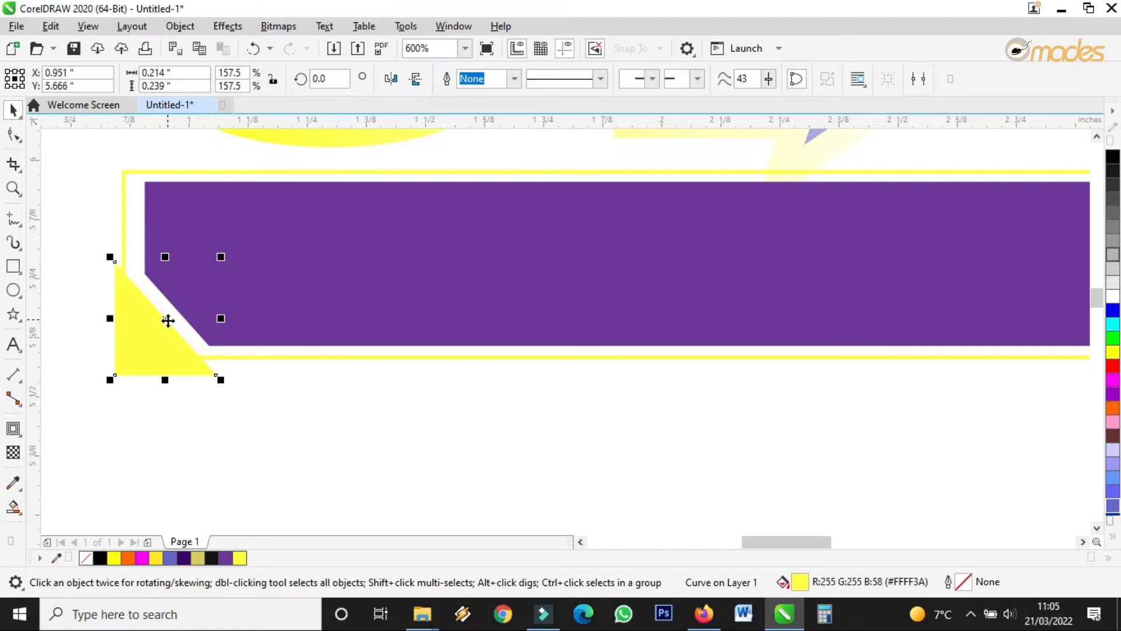
Group the banner with its triangles and frame, then shift the group slightly and widen it to the right by about 0.1".
{"action": "scroll", "coordinate": [229, 385], "scroll_direction": "down", "scroll_amount": 6}
{"action": "left_click_drag", "start_coordinate": [726, 300], "coordinate": [725, 301]}
{"action": "left_click", "coordinate": [832, 76]}
{"action": "key", "text": "ctrl+g"}
{"action": "left_click_drag", "start_coordinate": [464, 348], "coordinate": [468, 345]}
{"action": "left_click_drag", "start_coordinate": [630, 388], "coordinate": [643, 390]}
Bring the COLOURS DRIVE text to the front and place it on the banner at about X 2.6", Y 5.76".
{"action": "left_click_drag", "start_coordinate": [495, 445], "coordinate": [489, 376]}
{"action": "scroll", "coordinate": [412, 359], "scroll_direction": "up", "scroll_amount": 2}
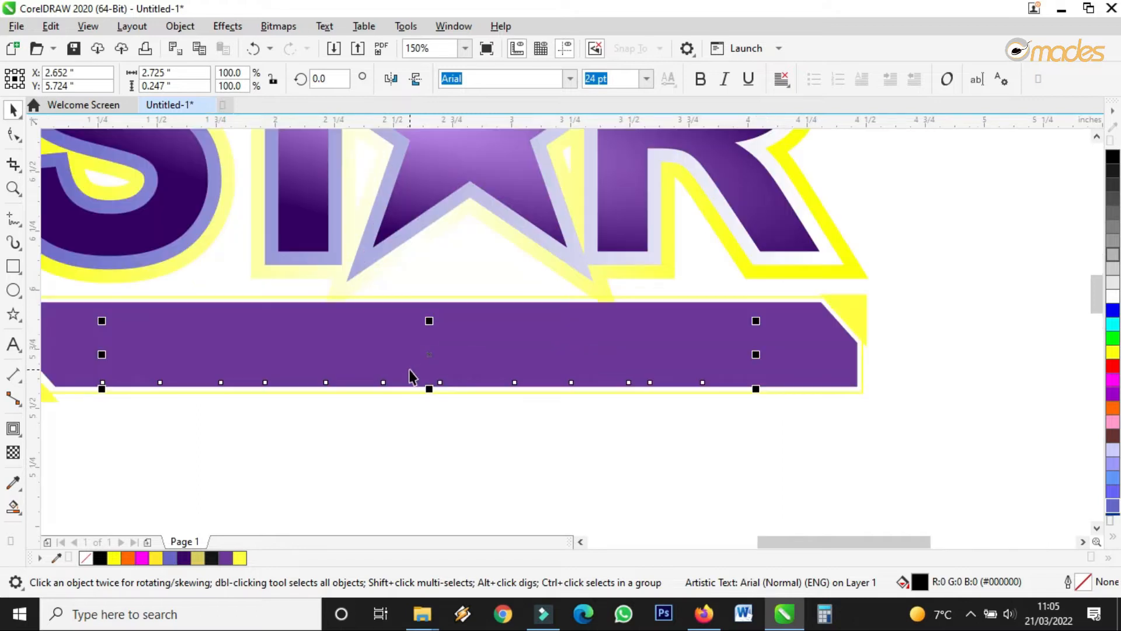
{"action": "left_click_drag", "start_coordinate": [428, 358], "coordinate": [416, 399]}
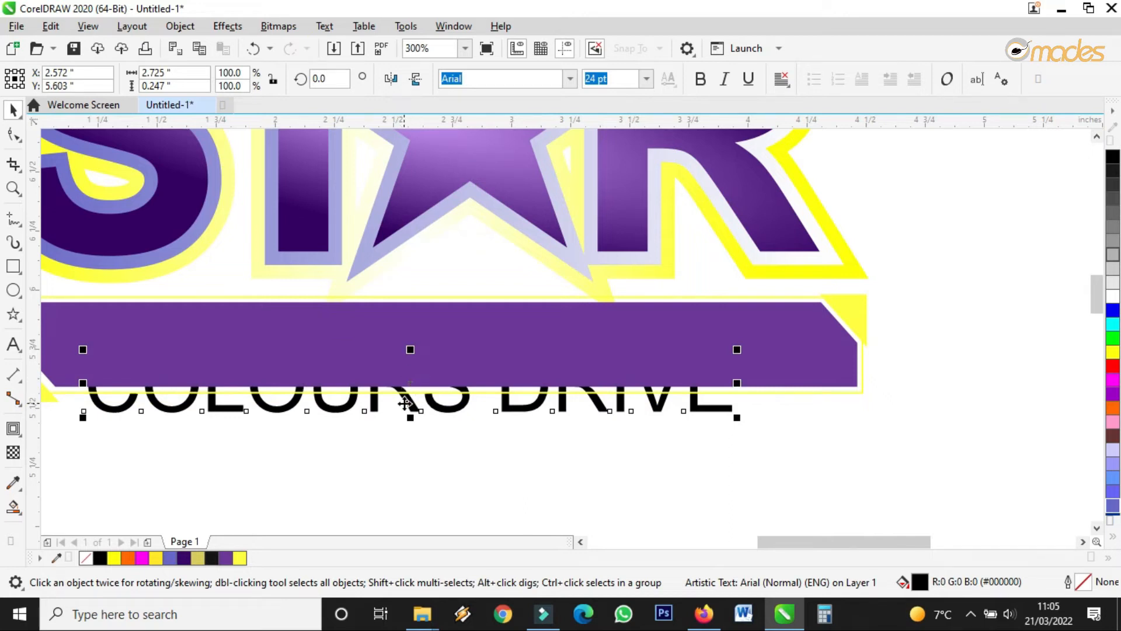
{"action": "right_click", "coordinate": [409, 403]}
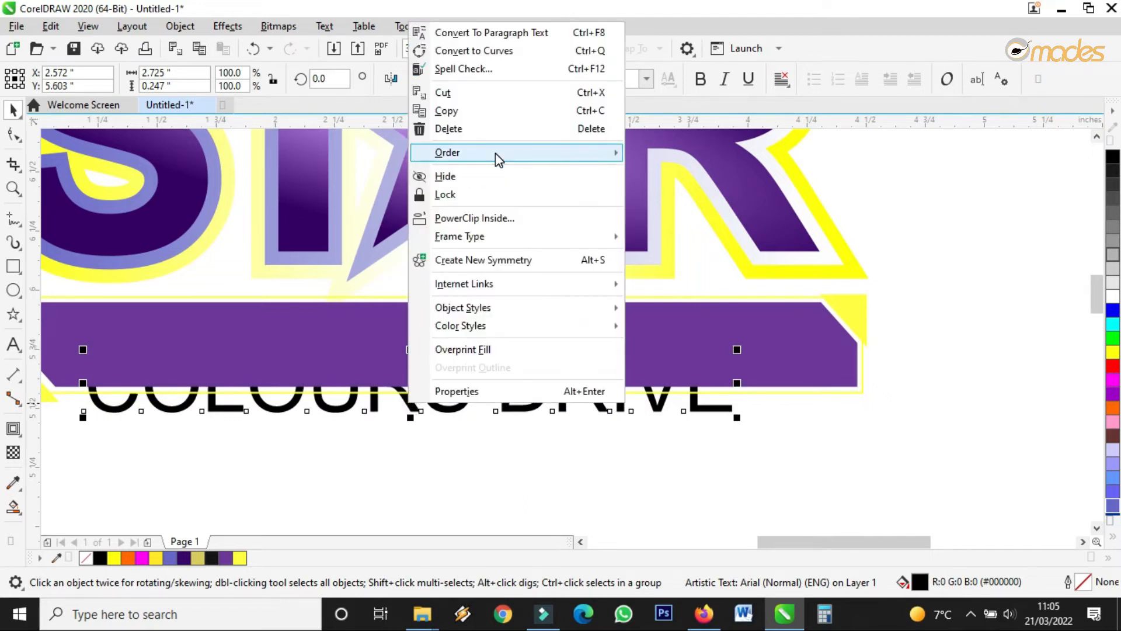
{"action": "mouse_move", "coordinate": [497, 159]}
{"action": "left_click", "coordinate": [660, 155]}
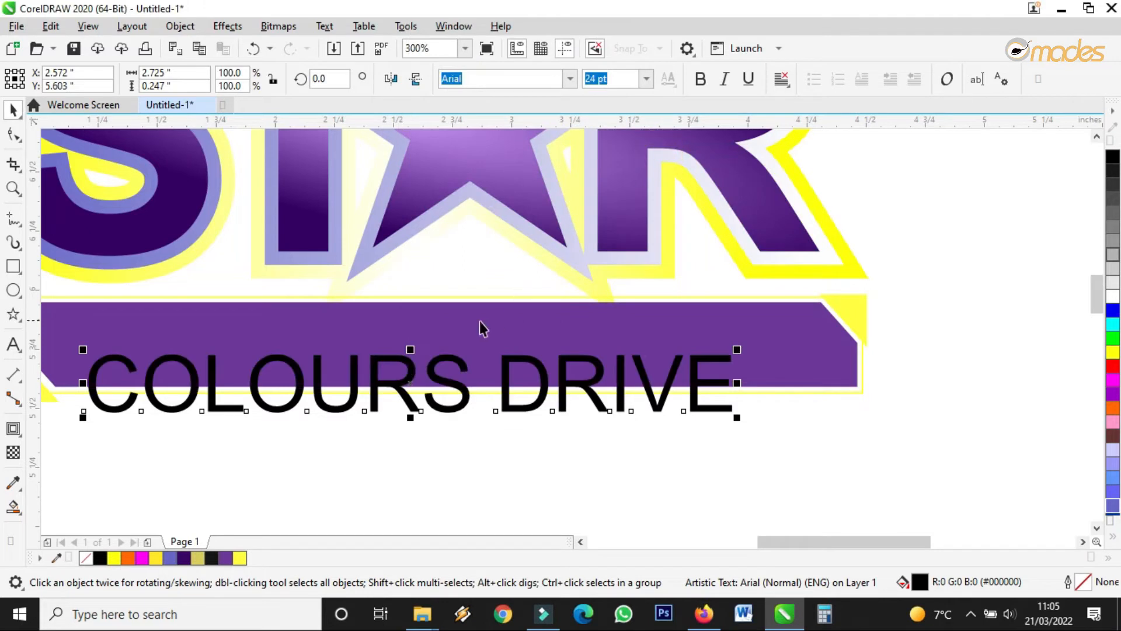
{"action": "left_click_drag", "start_coordinate": [409, 378], "coordinate": [415, 343]}
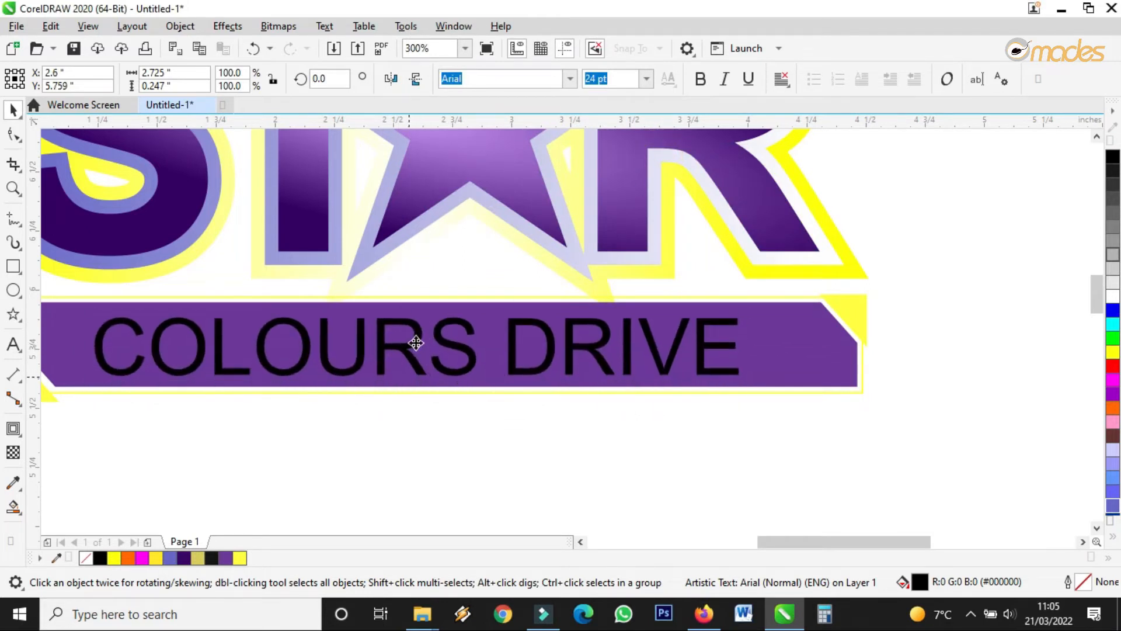
Make the COLOURS DRIVE text bold and tighten its letter spacing.
{"action": "left_click", "coordinate": [701, 78]}
{"action": "scroll", "coordinate": [609, 252], "scroll_direction": "down", "scroll_amount": 2}
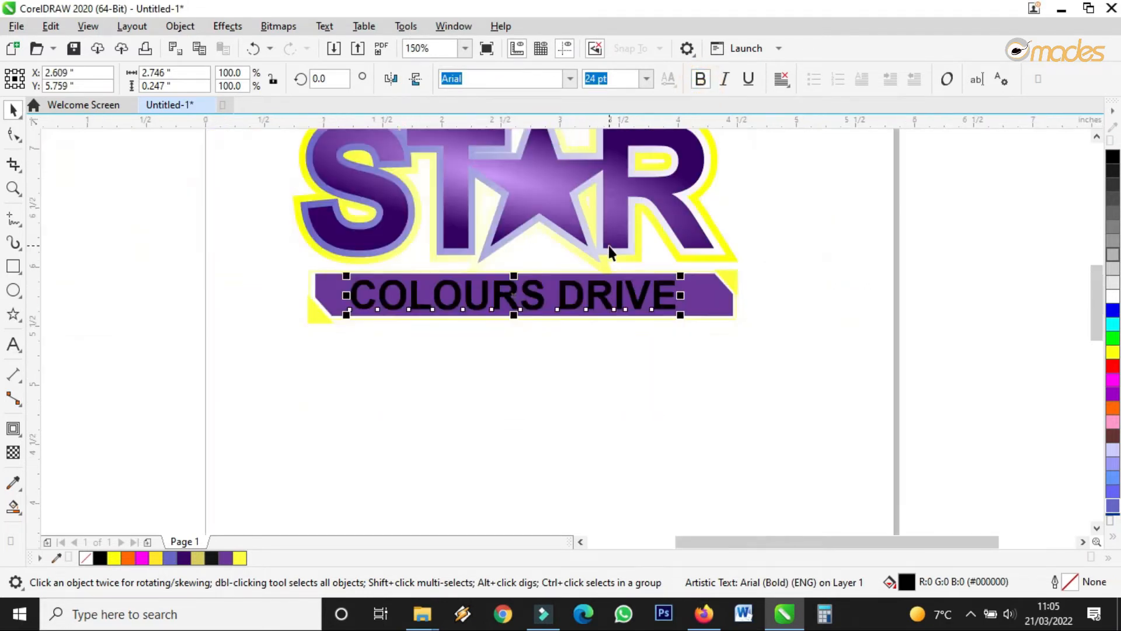
{"action": "scroll", "coordinate": [489, 303], "scroll_direction": "up", "scroll_amount": 2}
{"action": "key", "text": "F10"}
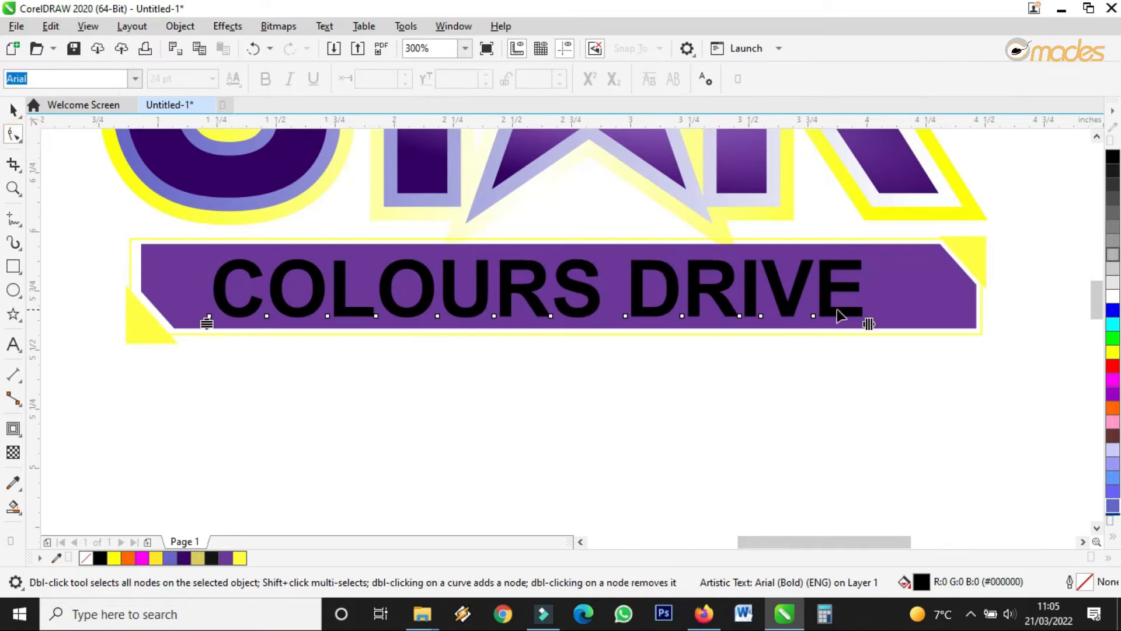
{"action": "left_click_drag", "start_coordinate": [868, 323], "coordinate": [801, 322]}
{"action": "left_click", "coordinate": [14, 109]}
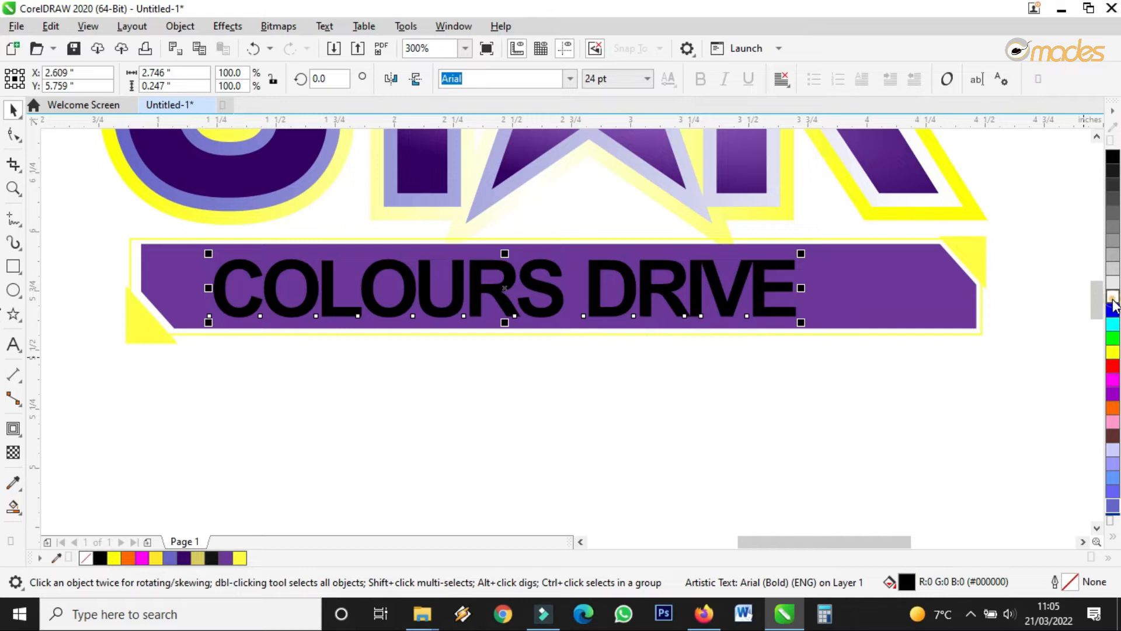
Fill the COLOURS DRIVE text with white, enlarge it to suit the banner and slightly widen its letter spacing.
{"action": "left_click", "coordinate": [1113, 299]}
{"action": "left_click_drag", "start_coordinate": [800, 255], "coordinate": [855, 248]}
{"action": "left_click", "coordinate": [14, 134]}
{"action": "left_click_drag", "start_coordinate": [854, 324], "coordinate": [881, 323]}
{"action": "left_click", "coordinate": [13, 109]}
Select the STAR lettering, banner and tagline, move them to about X 2.8", Y 6.62", and group them.
{"action": "scroll", "coordinate": [707, 208], "scroll_direction": "down", "scroll_amount": 4}
{"action": "scroll", "coordinate": [667, 262], "scroll_direction": "down", "scroll_amount": 3}
{"action": "scroll", "coordinate": [678, 254], "scroll_direction": "up", "scroll_amount": 3}
{"action": "left_click_drag", "start_coordinate": [864, 188], "coordinate": [467, 379]}
{"action": "left_click_drag", "start_coordinate": [615, 271], "coordinate": [626, 261]}
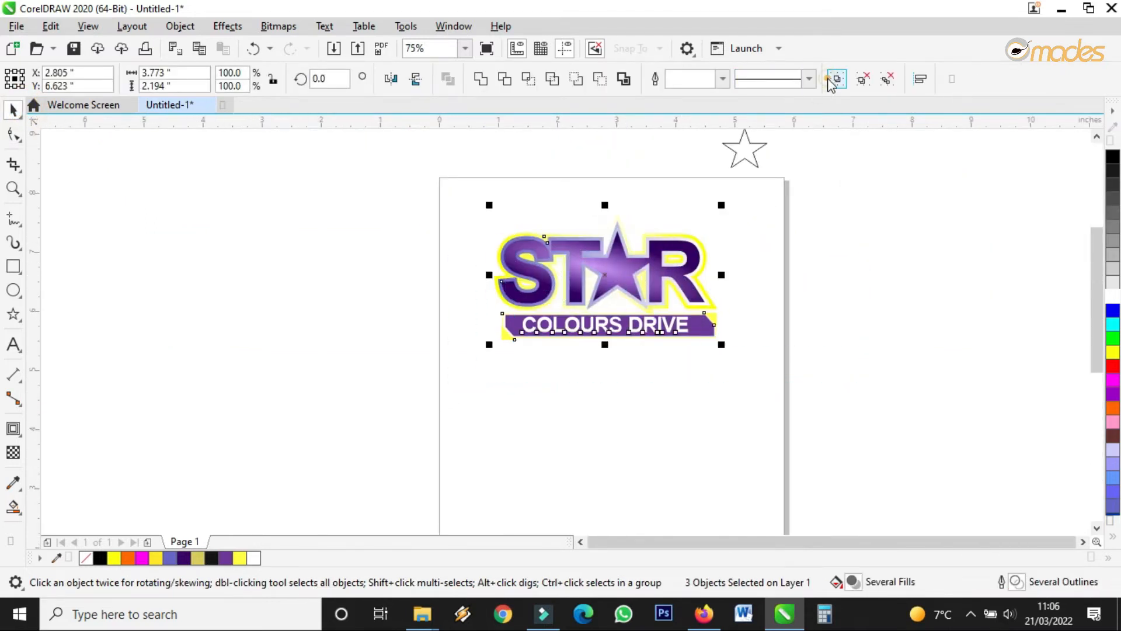
{"action": "left_click", "coordinate": [836, 79]}
{"action": "left_click", "coordinate": [811, 264]}
Draw a closed tapering four-sided shape about 5.81" by 0.49" across the page below the logo, taller at its left end.
{"action": "scroll", "coordinate": [540, 253], "scroll_direction": "down", "scroll_amount": 3}
{"action": "scroll", "coordinate": [551, 294], "scroll_direction": "up", "scroll_amount": 3}
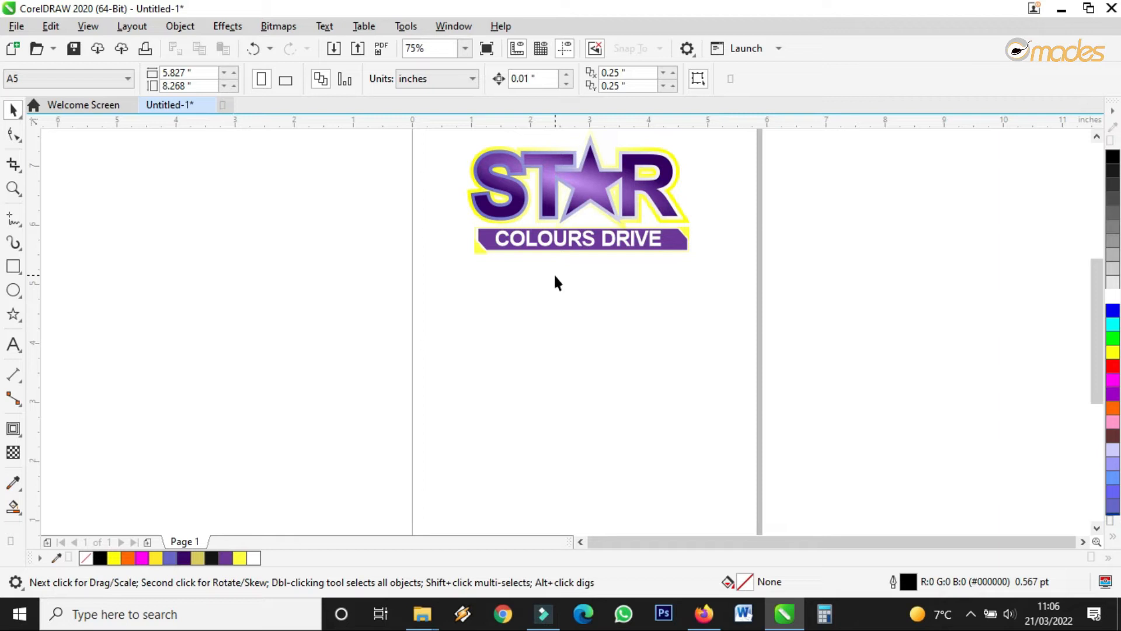
{"action": "scroll", "coordinate": [621, 219], "scroll_direction": "up", "scroll_amount": 5}
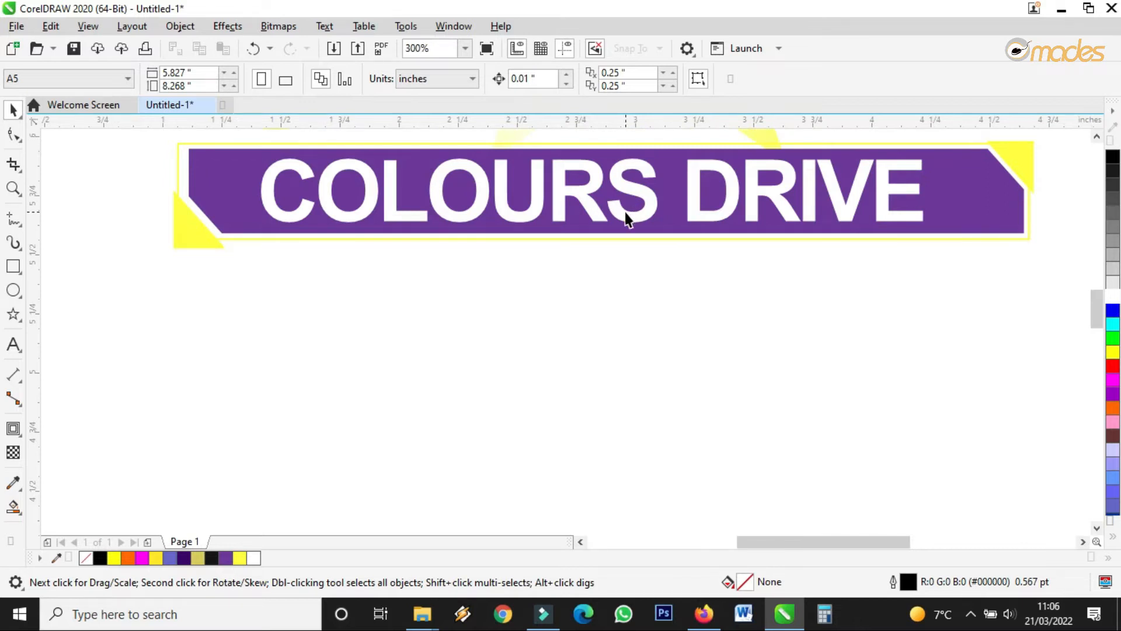
{"action": "scroll", "coordinate": [415, 224], "scroll_direction": "down", "scroll_amount": 5}
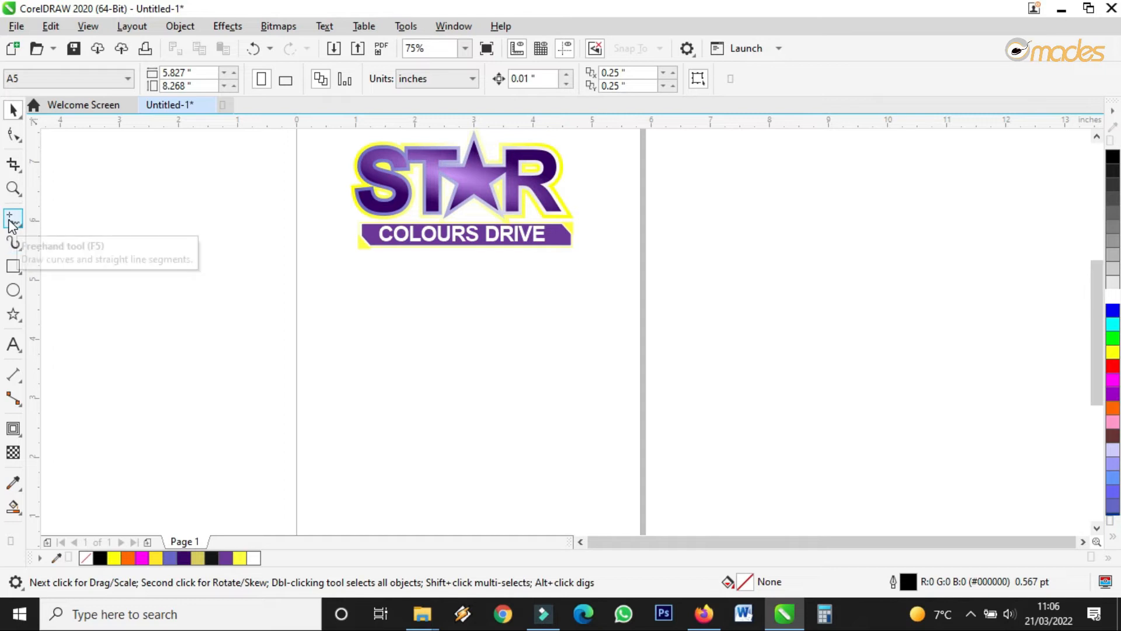
{"action": "left_click", "coordinate": [11, 222]}
{"action": "scroll", "coordinate": [374, 286], "scroll_direction": "up", "scroll_amount": 2}
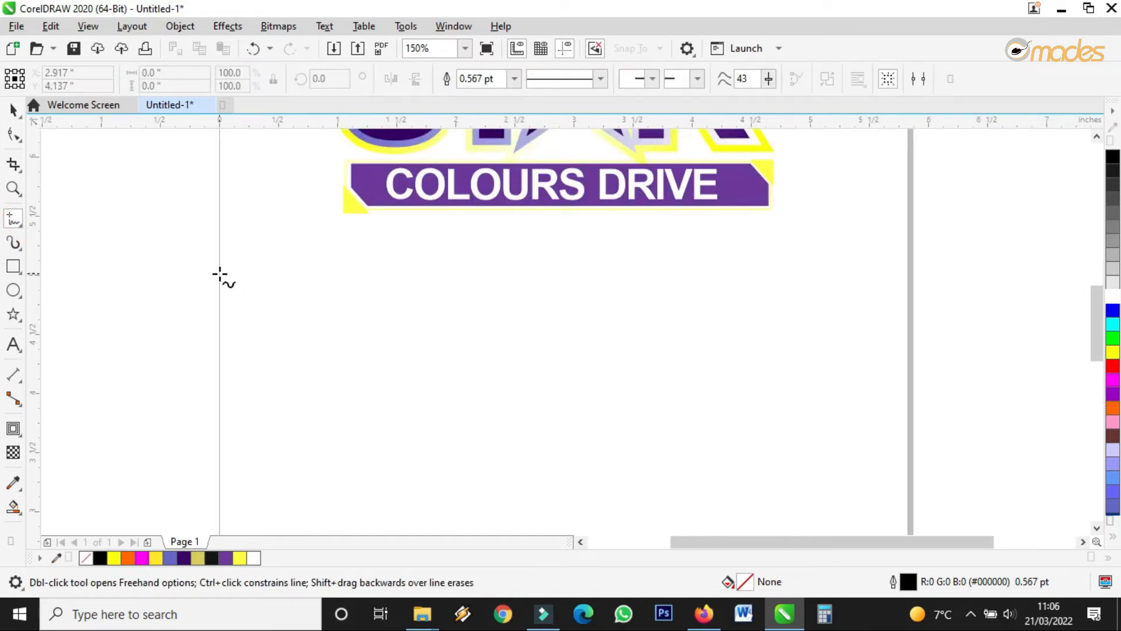
{"action": "left_click", "coordinate": [219, 272]}
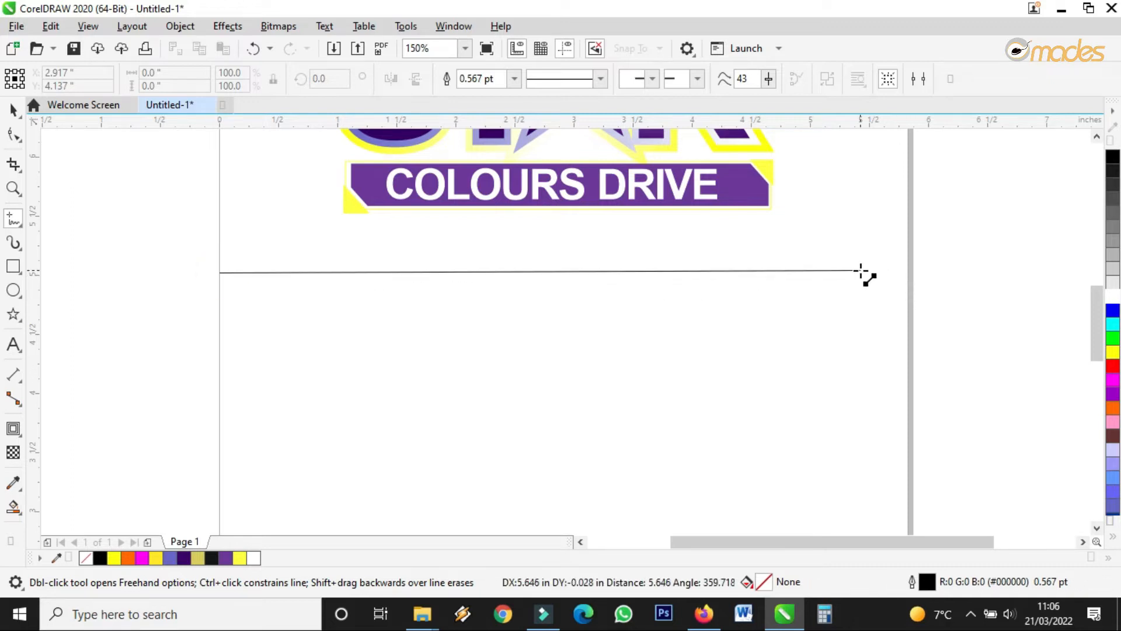
{"action": "left_click", "coordinate": [906, 273]}
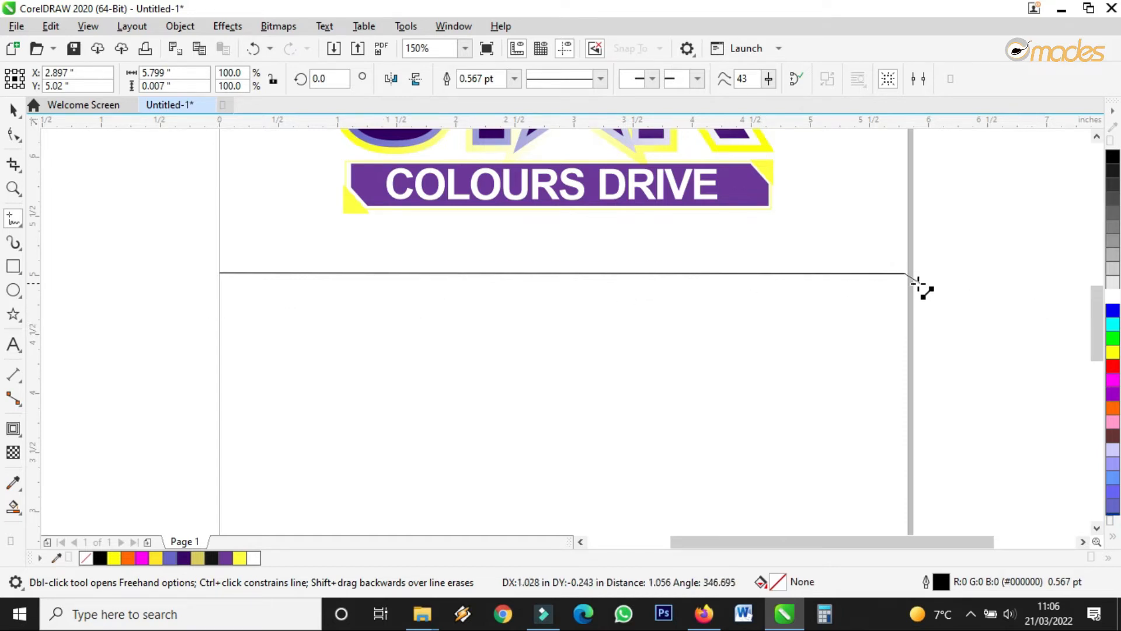
{"action": "left_click", "coordinate": [905, 284]}
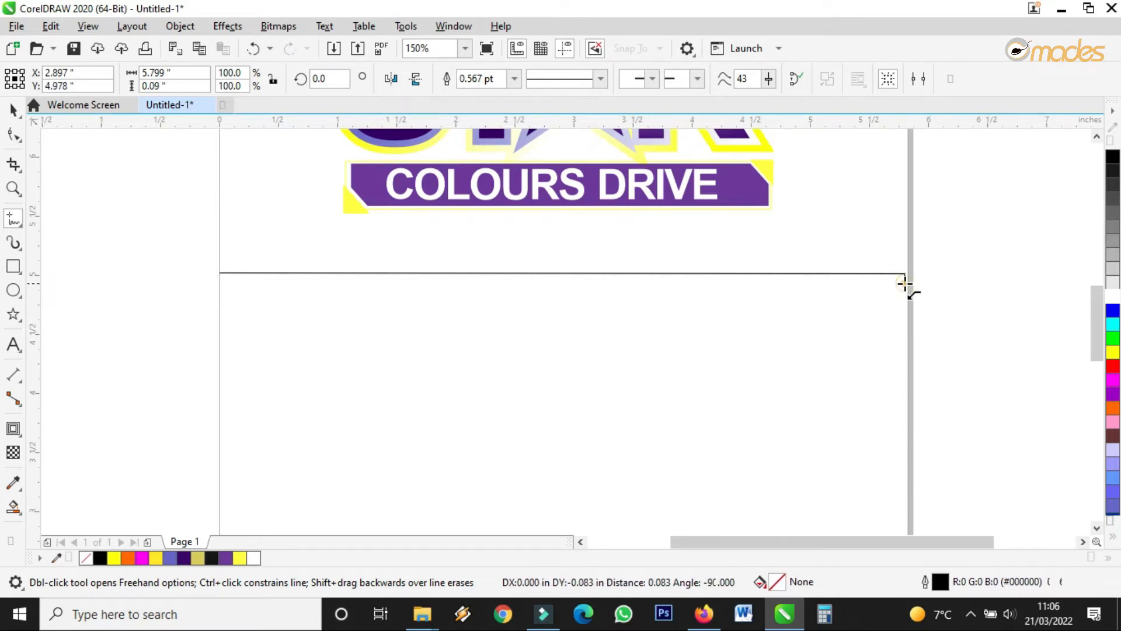
{"action": "left_click", "coordinate": [219, 330]}
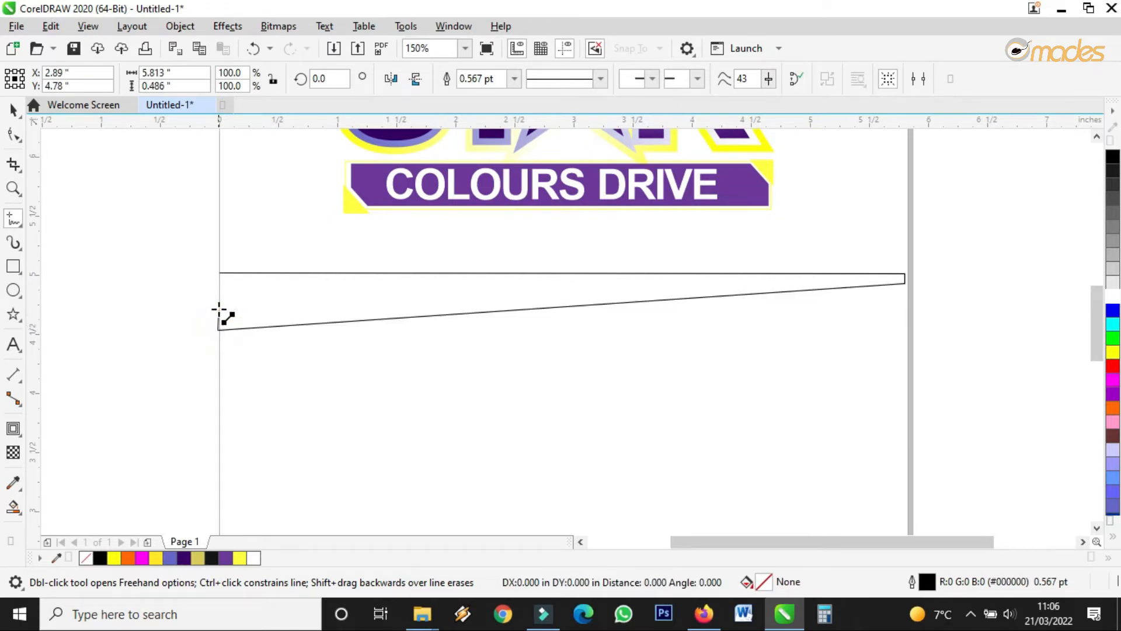
{"action": "left_click", "coordinate": [220, 273]}
{"action": "left_click", "coordinate": [13, 110]}
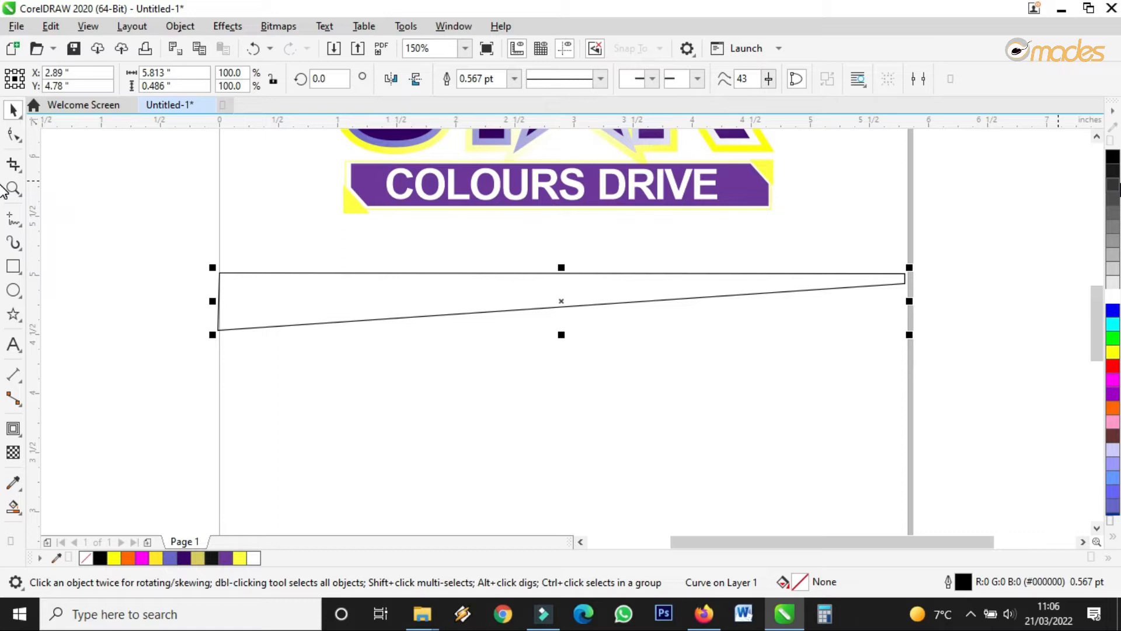
{"action": "scroll", "coordinate": [331, 412], "scroll_direction": "up", "scroll_amount": 2}
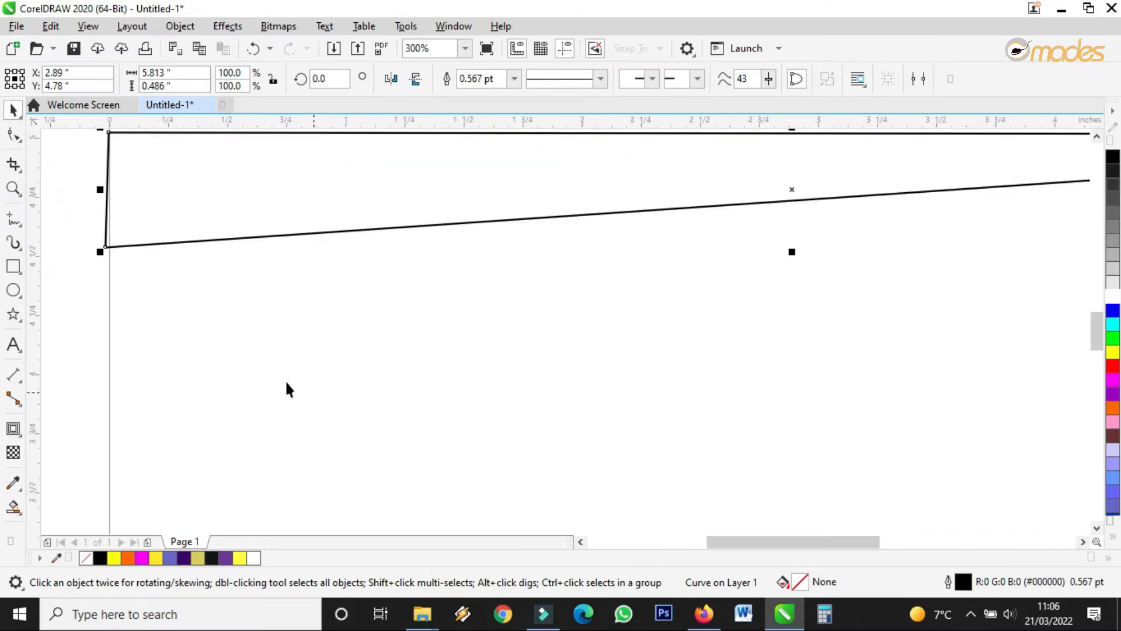
{"action": "left_click", "coordinate": [10, 221]}
{"action": "left_click", "coordinate": [284, 306]}
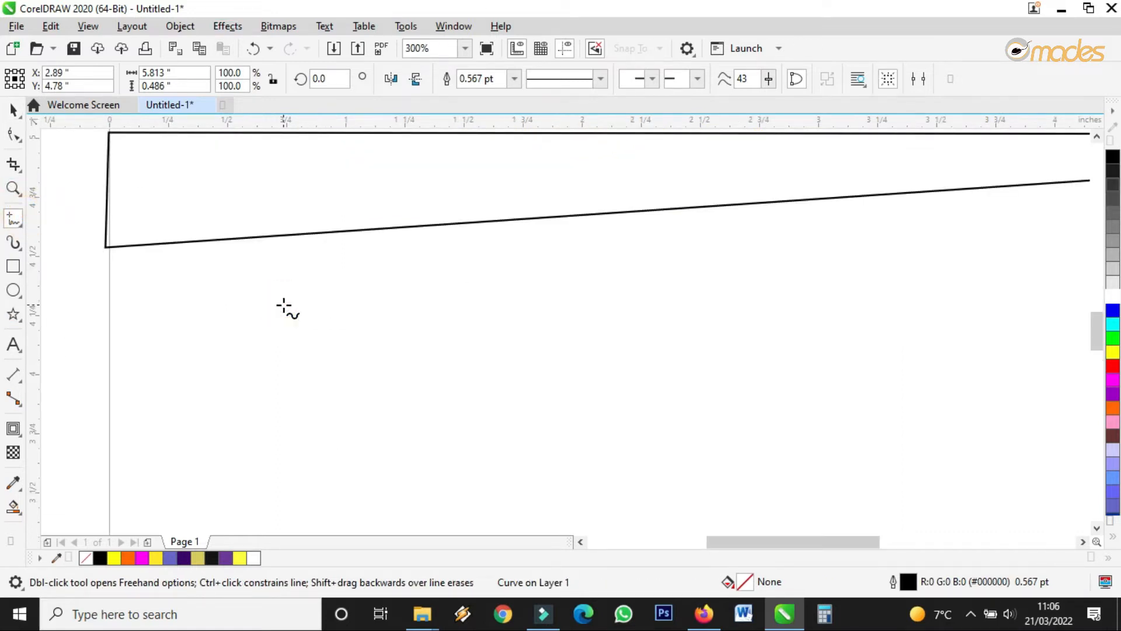
{"action": "left_click", "coordinate": [899, 299]}
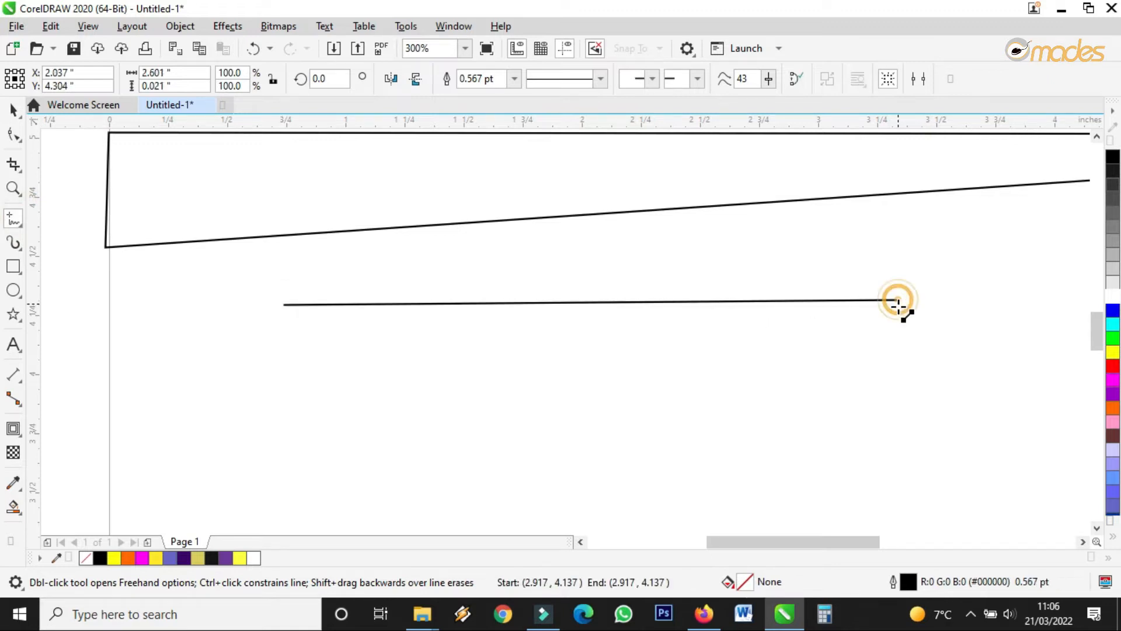
{"action": "left_click", "coordinate": [640, 470]}
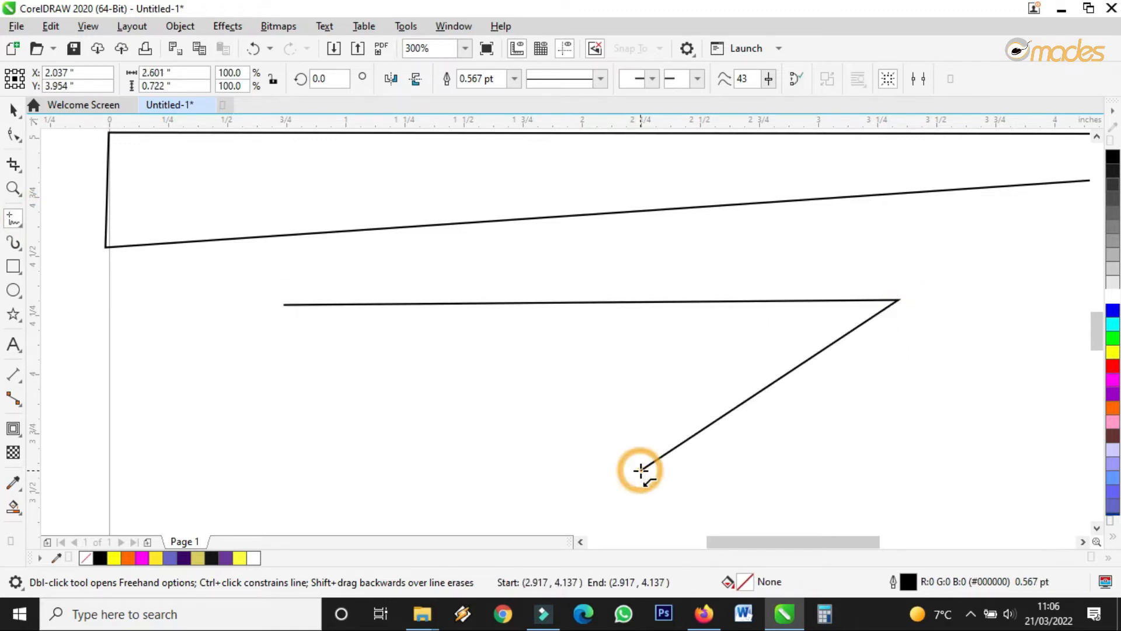
{"action": "left_click", "coordinate": [250, 356]}
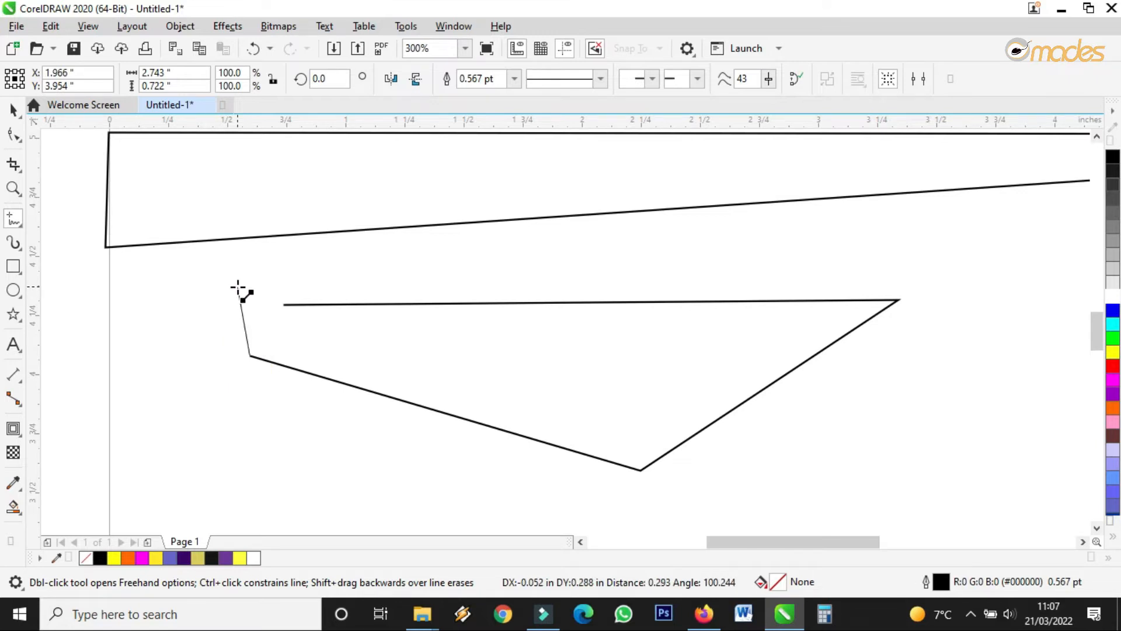
{"action": "left_click", "coordinate": [238, 287]}
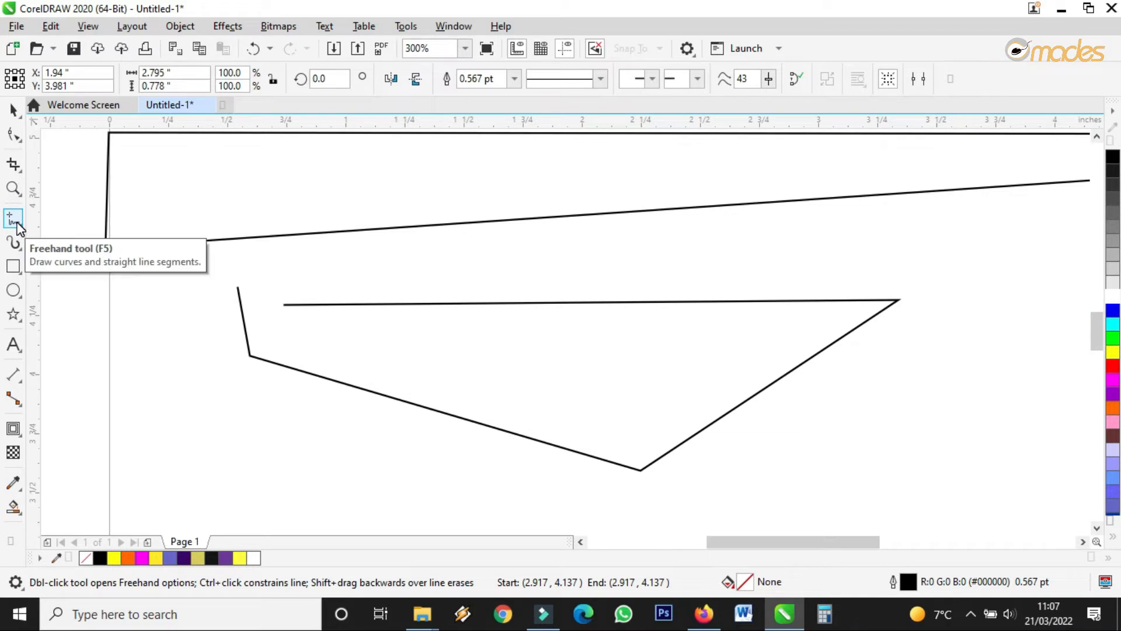
{"action": "key", "text": "space"}
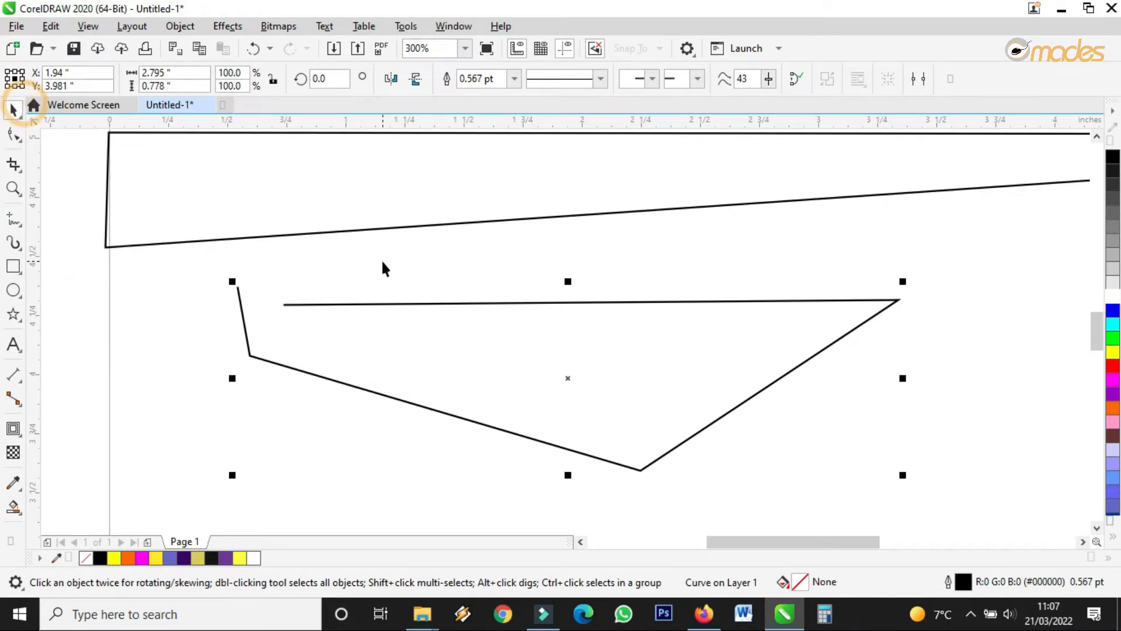
{"action": "key", "text": "Delete"}
Lower the tapering shape's left corners to about 4" and 3" on the vertical ruler, and narrow its right end to a slim tip.
{"action": "scroll", "coordinate": [428, 293], "scroll_direction": "down", "scroll_amount": 3}
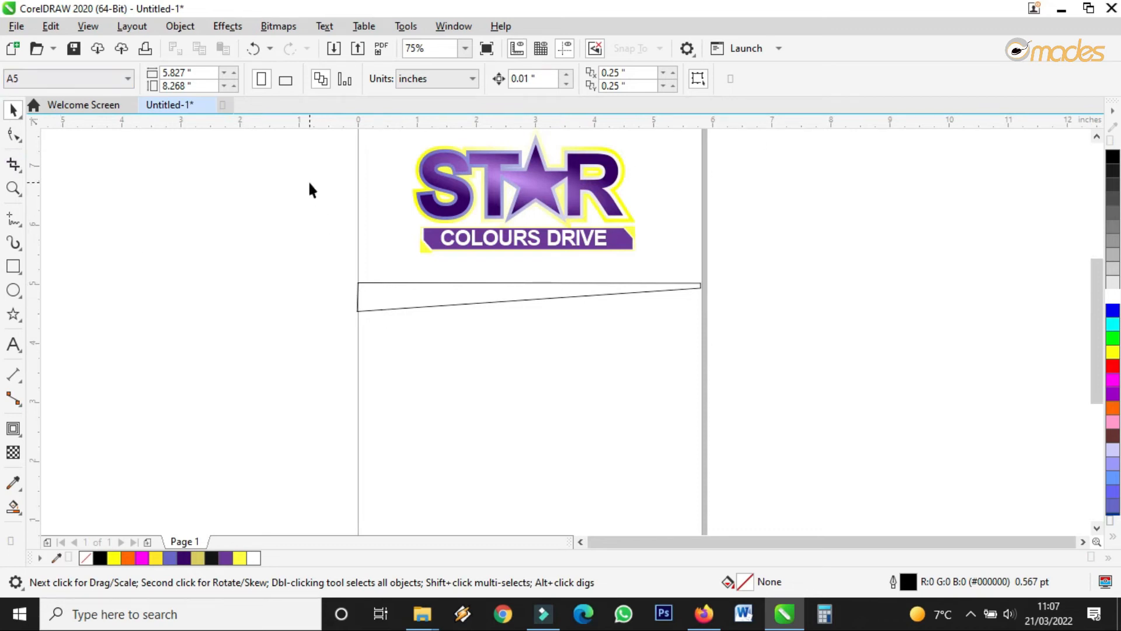
{"action": "left_click", "coordinate": [14, 136]}
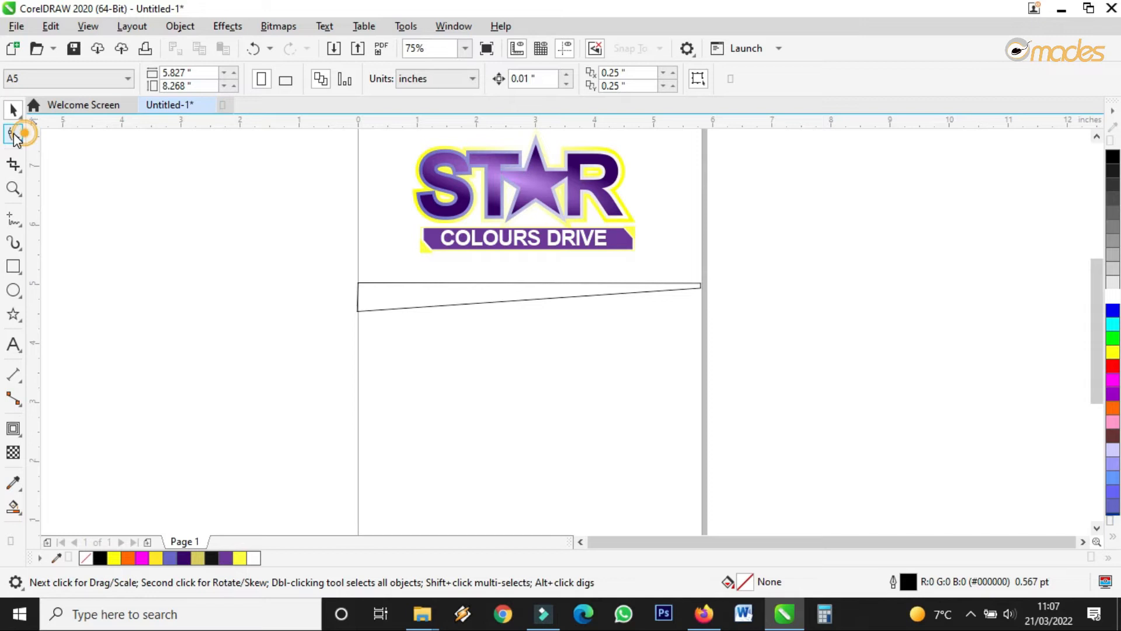
{"action": "scroll", "coordinate": [393, 321], "scroll_direction": "up", "scroll_amount": 2}
{"action": "left_click", "coordinate": [338, 284]}
{"action": "left_click_drag", "start_coordinate": [320, 303], "coordinate": [323, 483]}
{"action": "left_click_drag", "start_coordinate": [321, 255], "coordinate": [325, 369]}
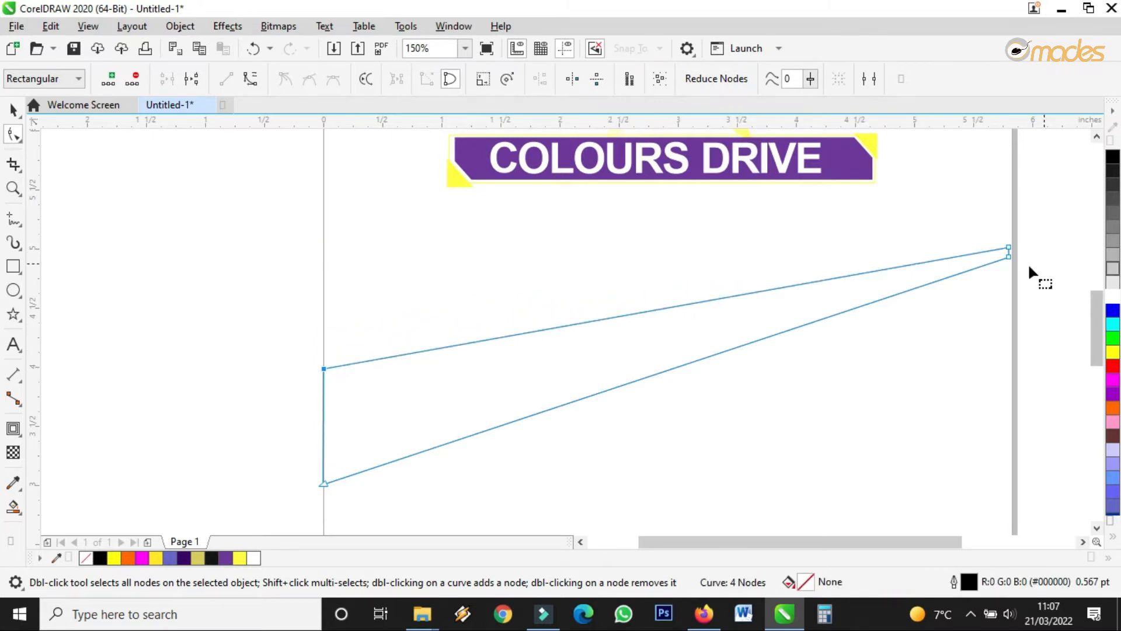
{"action": "scroll", "coordinate": [1027, 263], "scroll_direction": "up", "scroll_amount": 3}
{"action": "left_click_drag", "start_coordinate": [943, 228], "coordinate": [944, 205]}
{"action": "scroll", "coordinate": [813, 234], "scroll_direction": "down", "scroll_amount": 3}
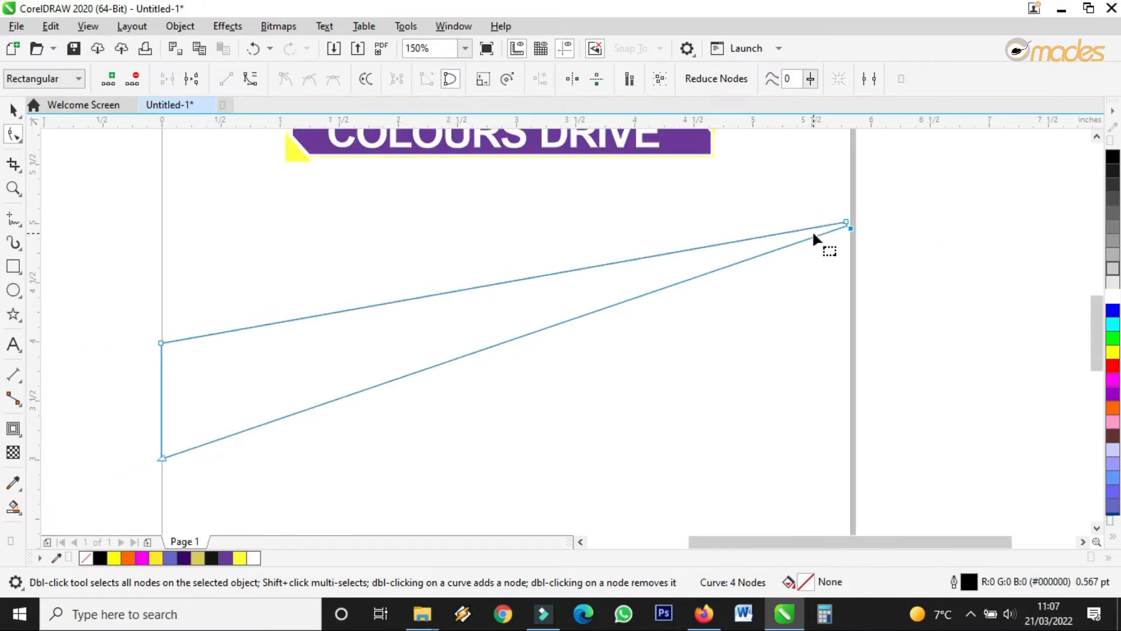
Convert the tapering shape's upper and lower edges to curves and bow both upward into an arched swoosh.
{"action": "left_click", "coordinate": [463, 289]}
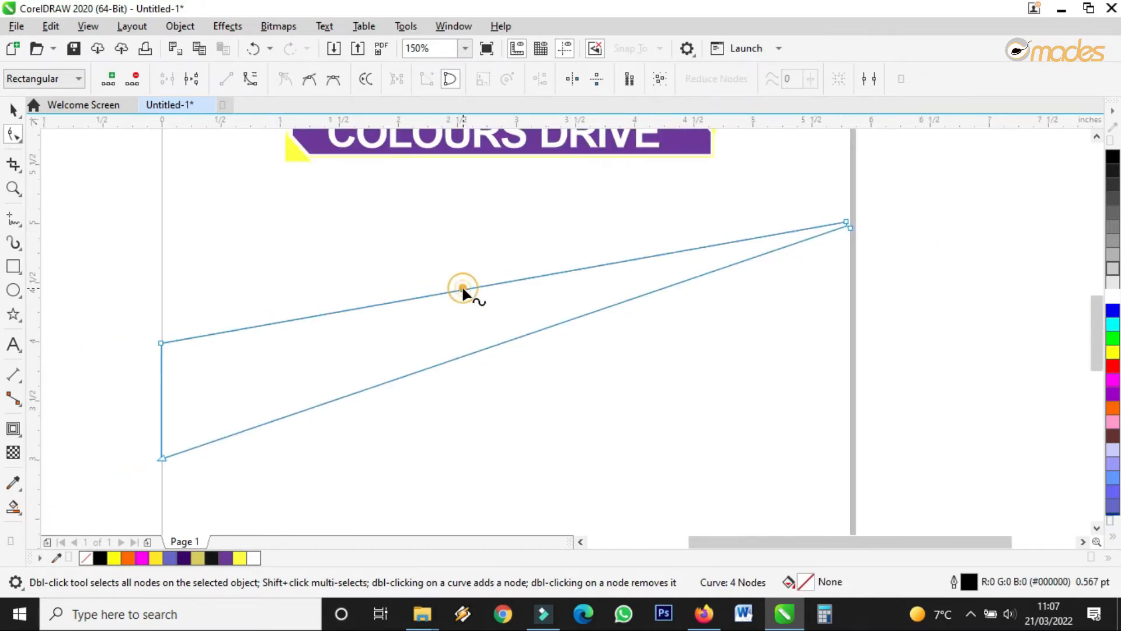
{"action": "left_click", "coordinate": [246, 78]}
{"action": "left_click_drag", "start_coordinate": [463, 289], "coordinate": [455, 240]}
{"action": "left_click", "coordinate": [489, 348]}
{"action": "left_click", "coordinate": [246, 78]}
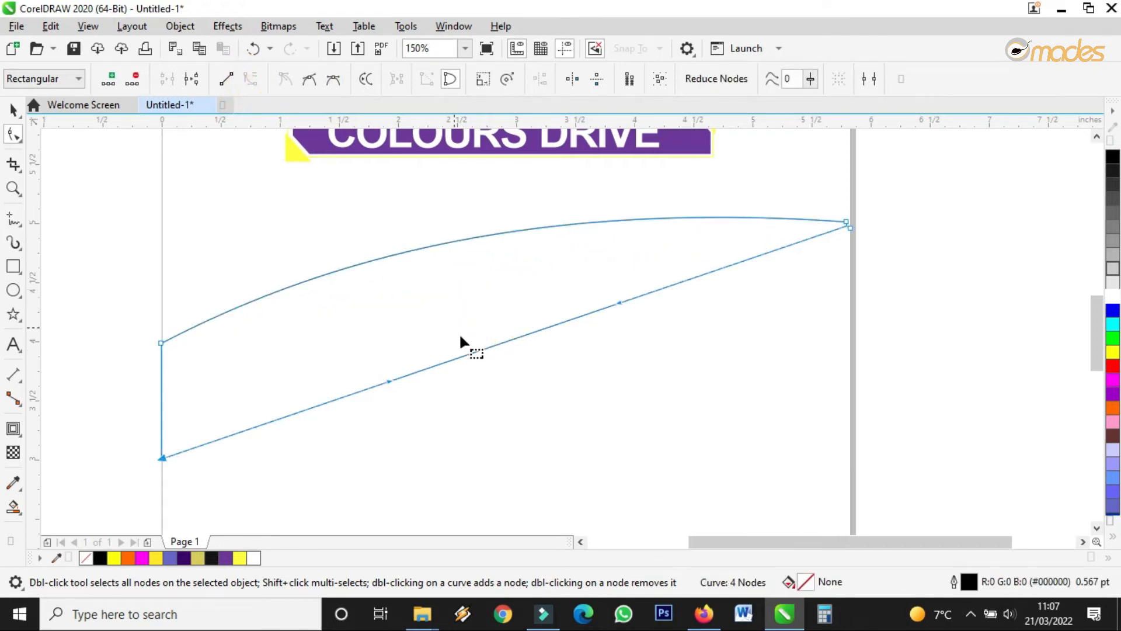
{"action": "left_click", "coordinate": [485, 349]}
{"action": "left_click_drag", "start_coordinate": [485, 301], "coordinate": [427, 272]}
{"action": "left_click_drag", "start_coordinate": [846, 230], "coordinate": [846, 234]}
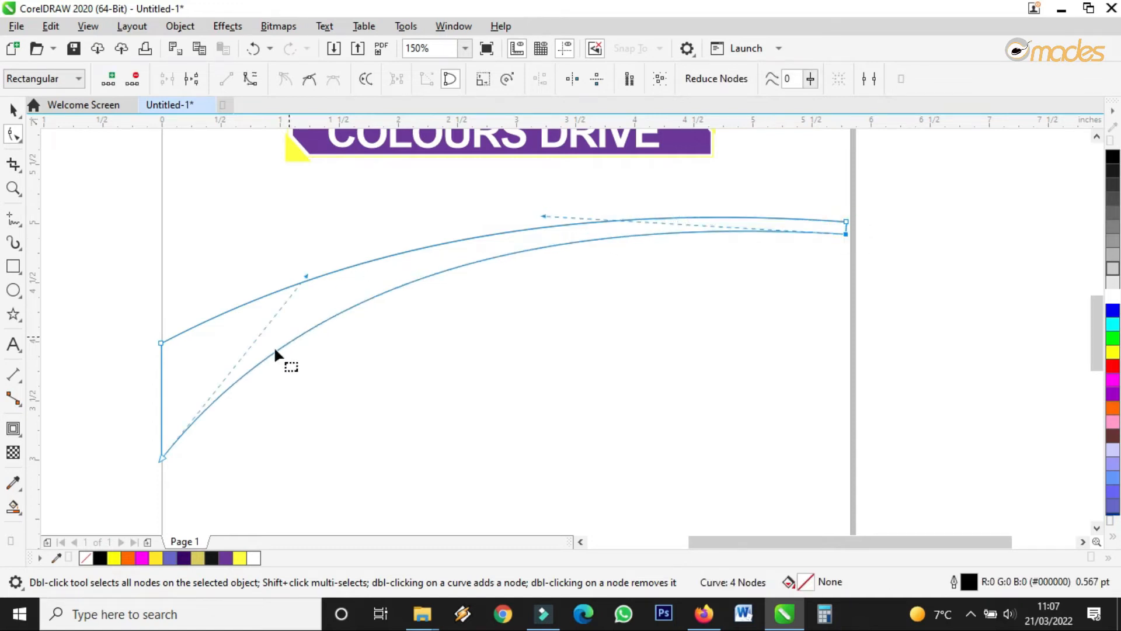
Raise the swoosh's lower-left corner and adjust the lower edge's curve handles for a straighter sweep from the left end.
{"action": "left_click_drag", "start_coordinate": [160, 455], "coordinate": [164, 449]}
{"action": "left_click_drag", "start_coordinate": [308, 269], "coordinate": [416, 262]}
{"action": "left_click_drag", "start_coordinate": [846, 234], "coordinate": [846, 231]}
{"action": "left_click_drag", "start_coordinate": [161, 447], "coordinate": [164, 432]}
{"action": "left_click_drag", "start_coordinate": [415, 249], "coordinate": [428, 260]}
{"action": "left_click_drag", "start_coordinate": [544, 215], "coordinate": [555, 225]}
Adjust the upper edge's curve handles and raise both right-end corners, shaping a thin-tipped swoosh about 5.8" by 1.89".
{"action": "left_click_drag", "start_coordinate": [843, 218], "coordinate": [843, 215]}
{"action": "left_click_drag", "start_coordinate": [607, 199], "coordinate": [616, 194]}
{"action": "left_click_drag", "start_coordinate": [374, 229], "coordinate": [362, 230]}
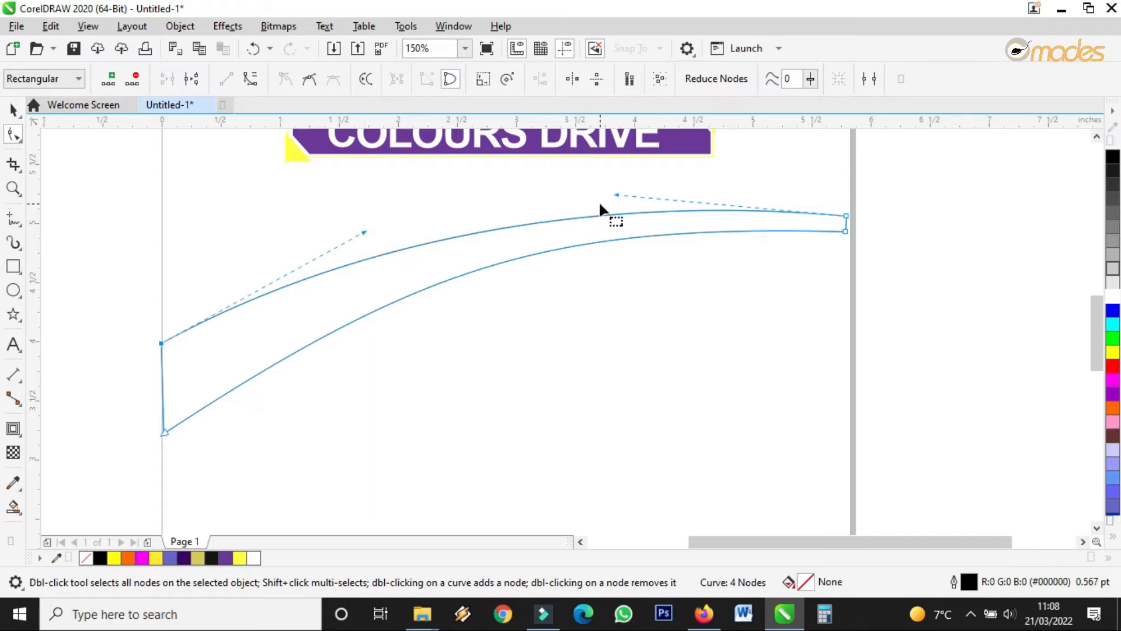
{"action": "left_click", "coordinate": [614, 193]}
{"action": "left_click_drag", "start_coordinate": [844, 231], "coordinate": [845, 227]}
{"action": "left_click_drag", "start_coordinate": [555, 221], "coordinate": [551, 226]}
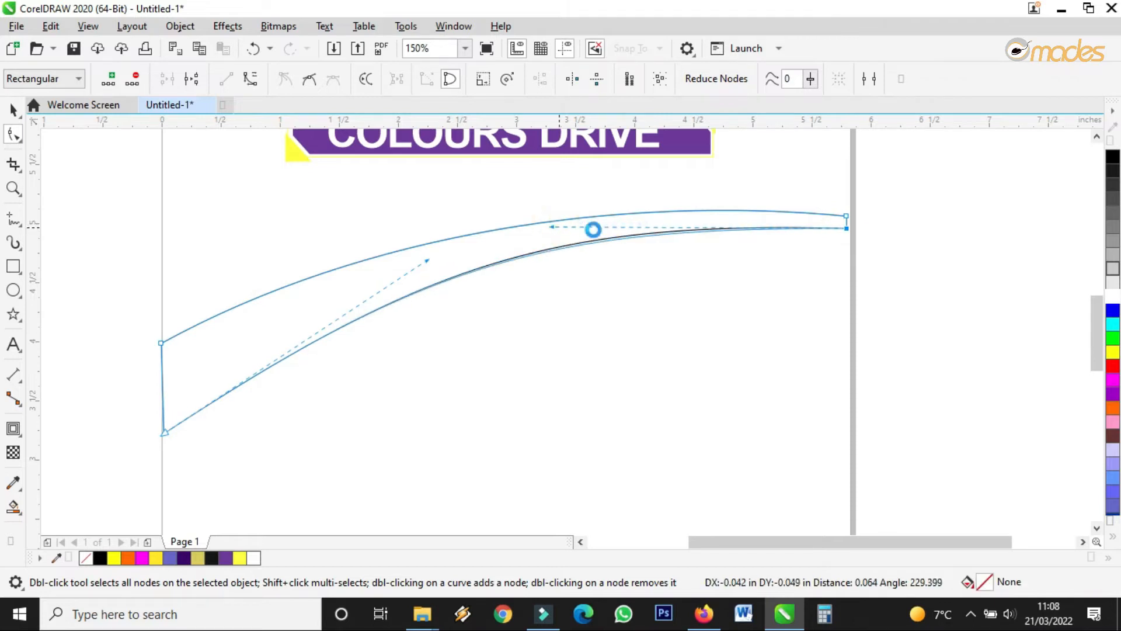
{"action": "left_click_drag", "start_coordinate": [846, 229], "coordinate": [844, 220]}
{"action": "left_click", "coordinate": [14, 107]}
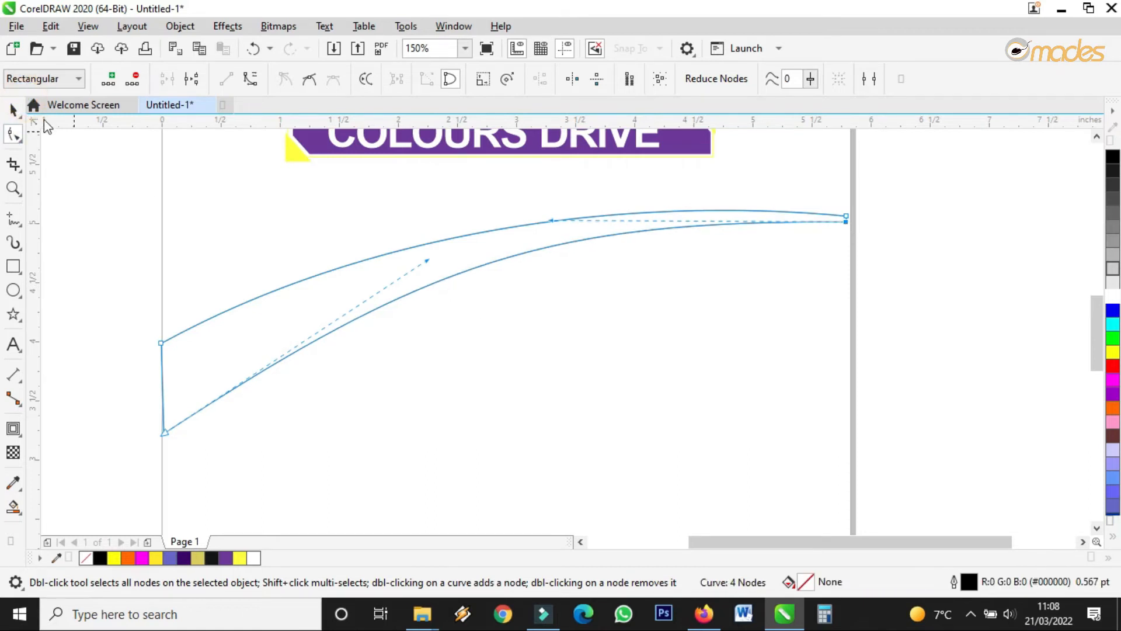
{"action": "left_click", "coordinate": [14, 110]}
{"action": "scroll", "coordinate": [461, 206], "scroll_direction": "down", "scroll_amount": 1}
{"action": "scroll", "coordinate": [485, 222], "scroll_direction": "up", "scroll_amount": 1}
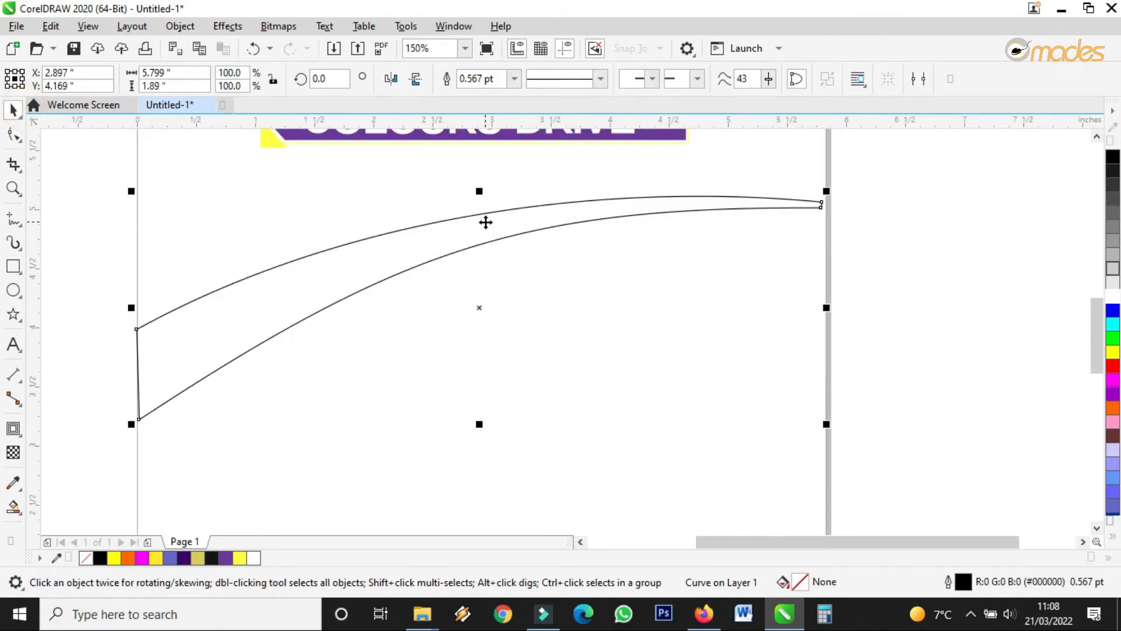
{"action": "scroll", "coordinate": [479, 512], "scroll_direction": "down", "scroll_amount": 1}
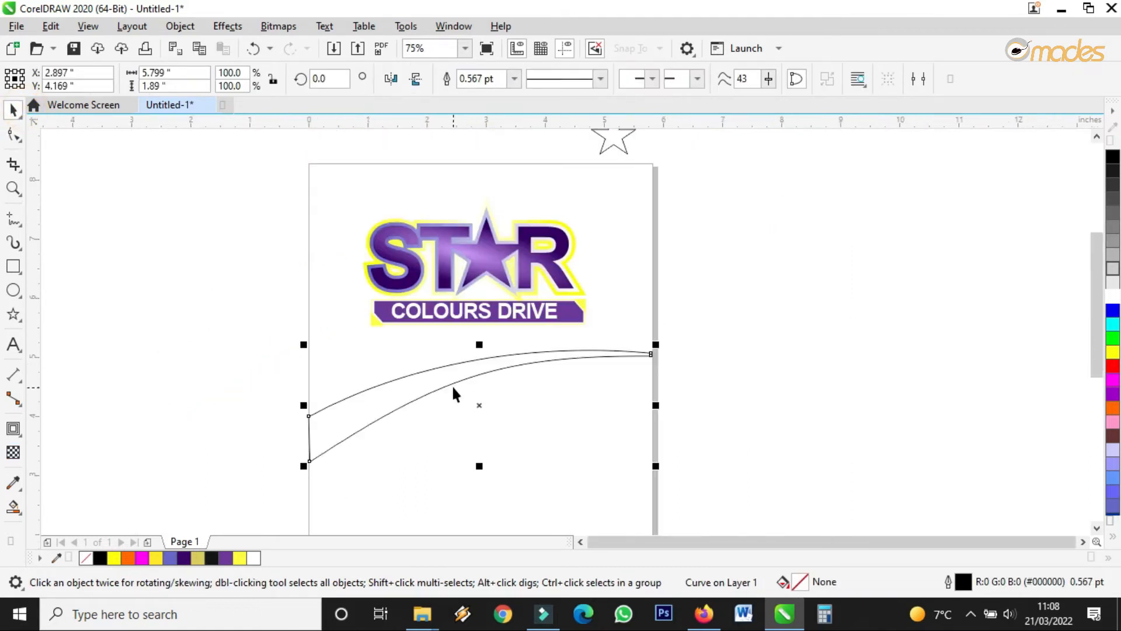
{"action": "left_click", "coordinate": [13, 483]}
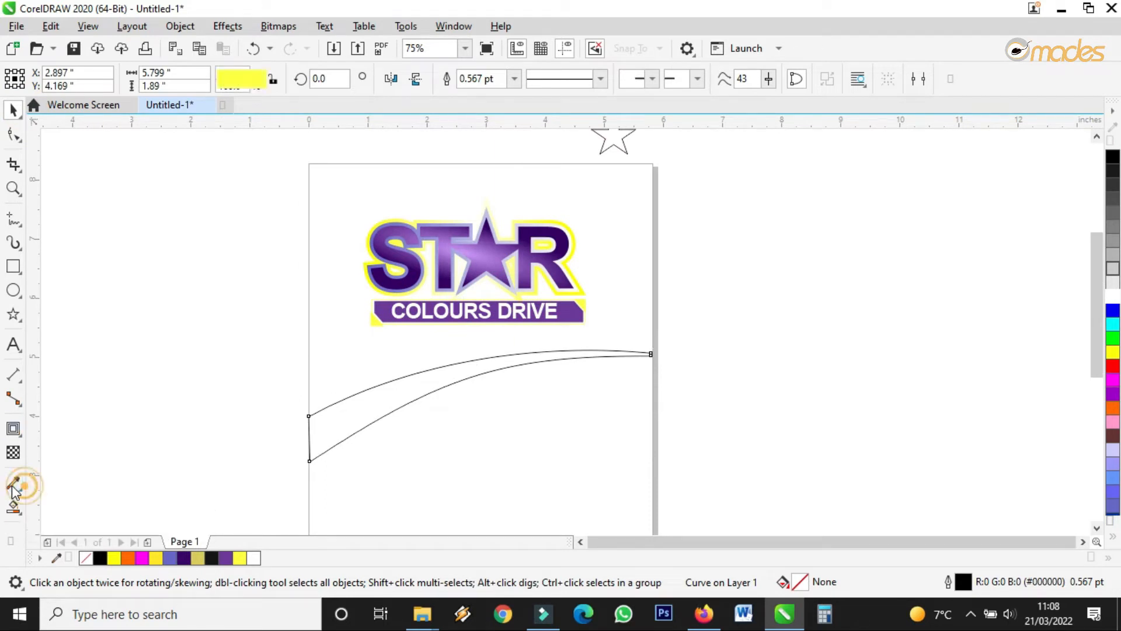
{"action": "scroll", "coordinate": [538, 350], "scroll_direction": "up", "scroll_amount": 2}
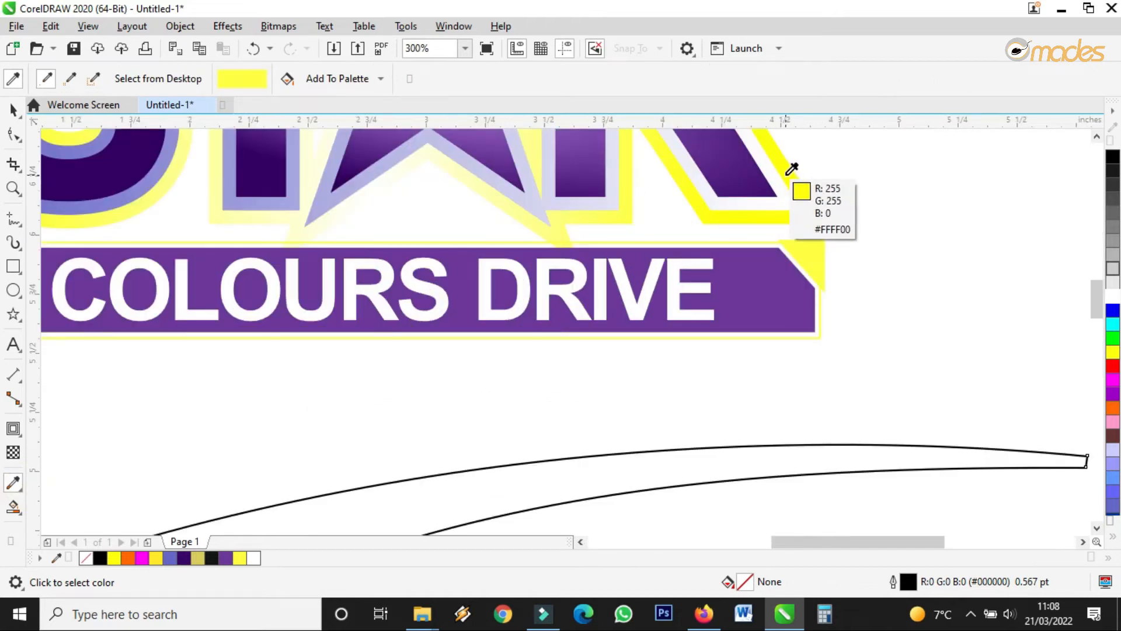
{"action": "left_click", "coordinate": [794, 175]}
{"action": "scroll", "coordinate": [793, 176], "scroll_direction": "down", "scroll_amount": 2}
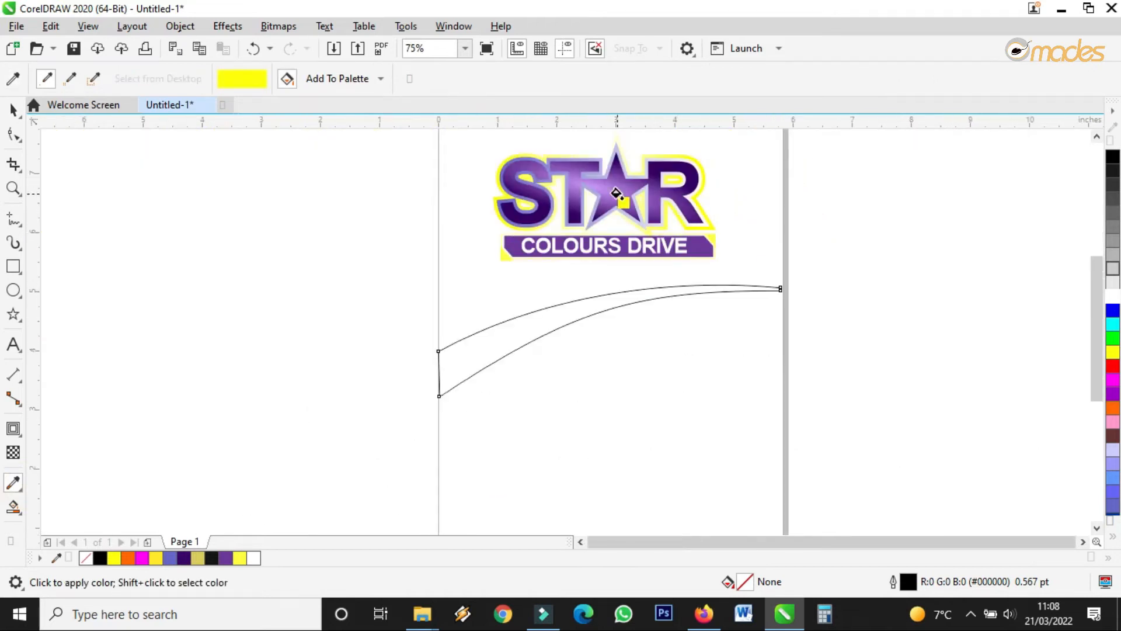
{"action": "scroll", "coordinate": [678, 232], "scroll_direction": "up", "scroll_amount": 1}
{"action": "left_click", "coordinate": [13, 109]}
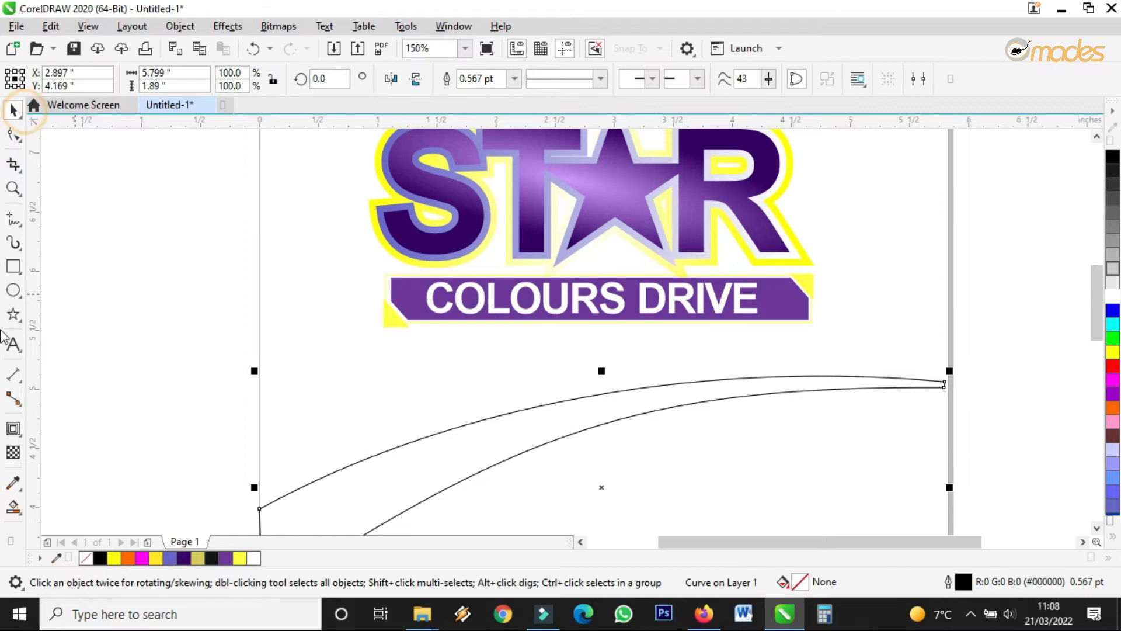
Sample the light lavender from the logo star's outline and fill the swoosh with it.
{"action": "left_click", "coordinate": [13, 483]}
{"action": "scroll", "coordinate": [621, 201], "scroll_direction": "up", "scroll_amount": 2}
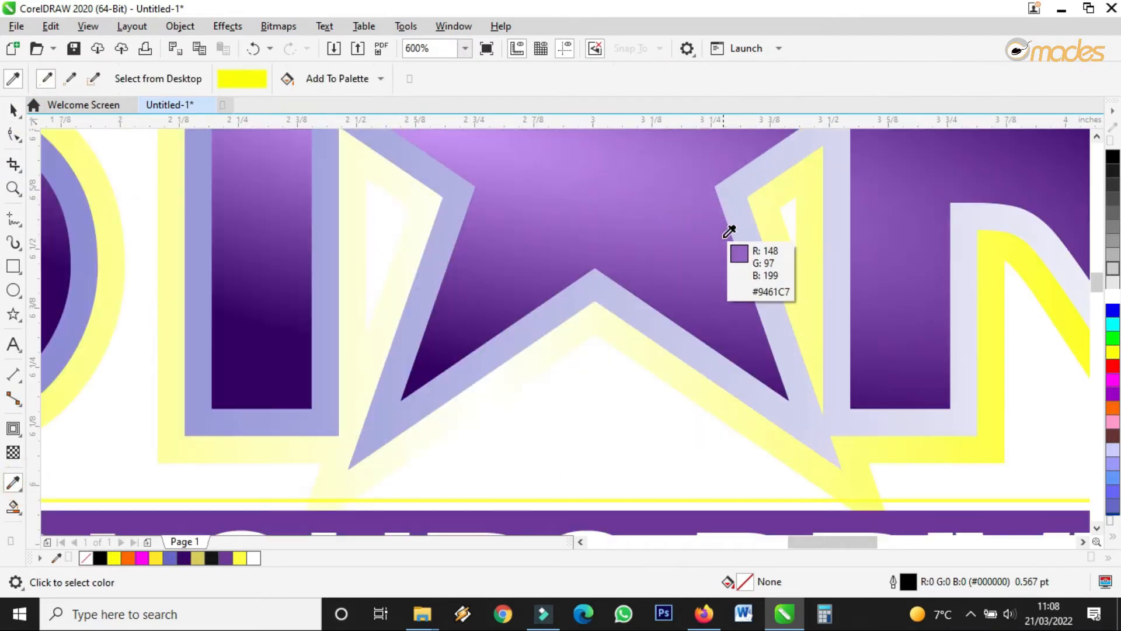
{"action": "left_click", "coordinate": [739, 187]}
{"action": "scroll", "coordinate": [605, 326], "scroll_direction": "down", "scroll_amount": 3}
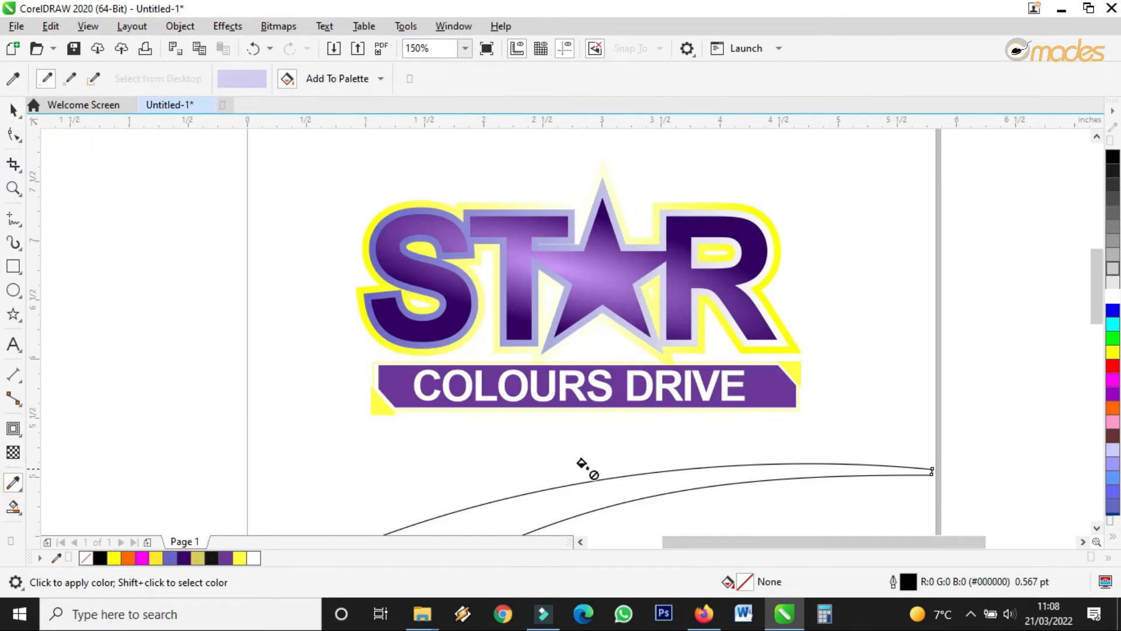
{"action": "scroll", "coordinate": [575, 456], "scroll_direction": "down", "scroll_amount": 2}
{"action": "scroll", "coordinate": [575, 456], "scroll_direction": "up", "scroll_amount": 3}
{"action": "left_click", "coordinate": [576, 456]}
{"action": "scroll", "coordinate": [518, 310], "scroll_direction": "down", "scroll_amount": 1}
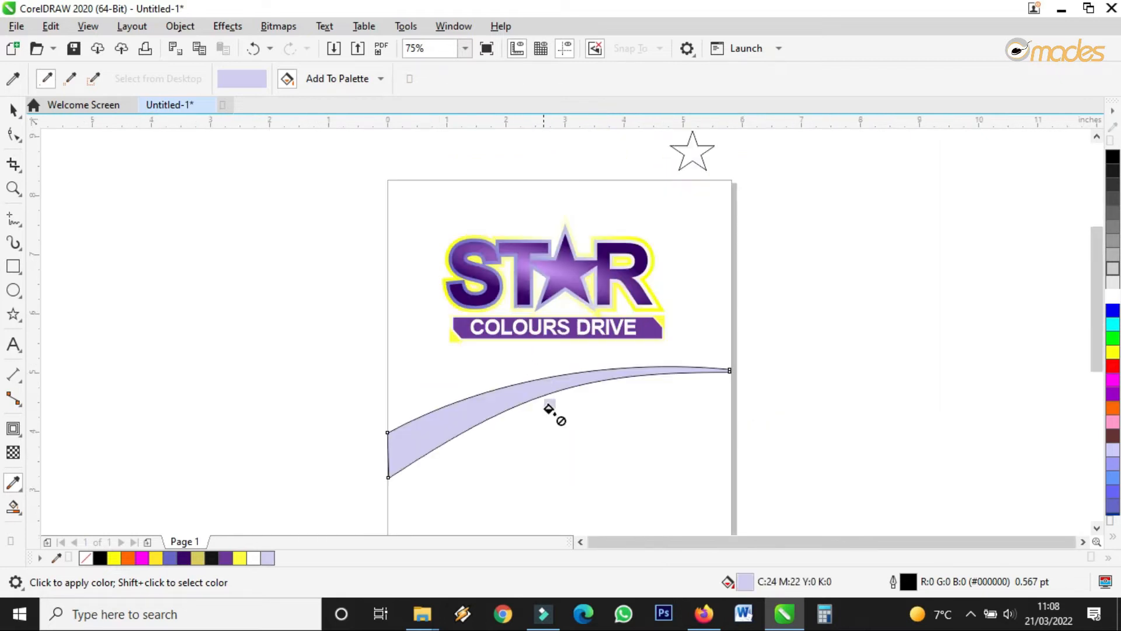
Remove the swoosh's outline by setting its outline width to None.
{"action": "scroll", "coordinate": [551, 413], "scroll_direction": "up", "scroll_amount": 2}
{"action": "left_click", "coordinate": [13, 109]}
{"action": "scroll", "coordinate": [702, 290], "scroll_direction": "down", "scroll_amount": 3}
{"action": "scroll", "coordinate": [709, 302], "scroll_direction": "up", "scroll_amount": 3}
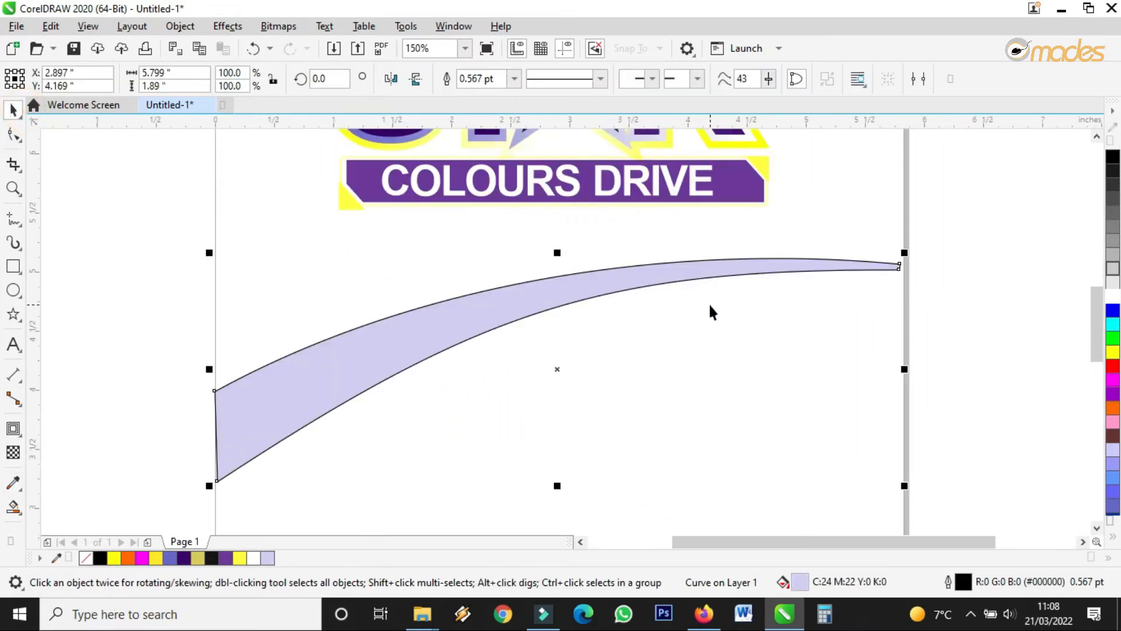
{"action": "scroll", "coordinate": [886, 271], "scroll_direction": "up", "scroll_amount": 2}
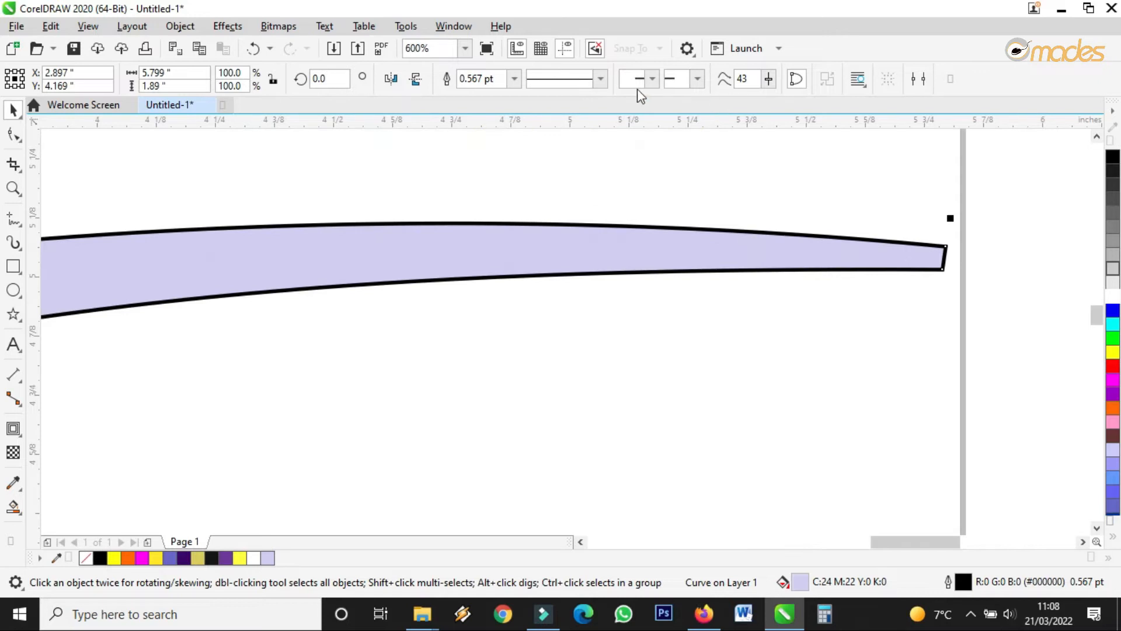
{"action": "left_click", "coordinate": [515, 79]}
{"action": "left_click", "coordinate": [490, 95]}
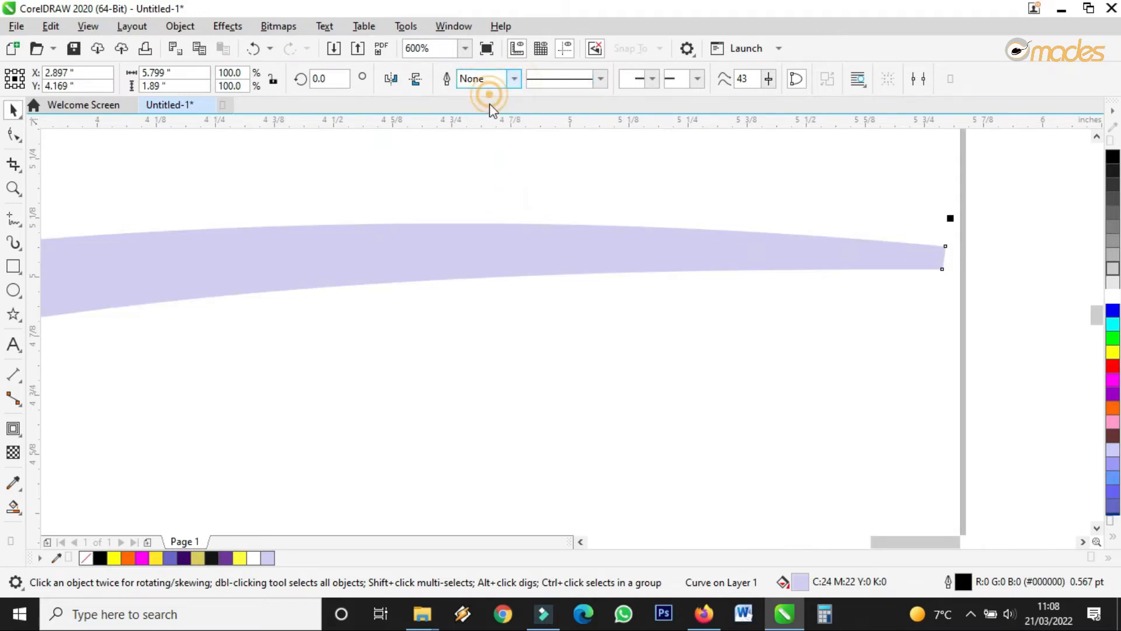
Square off the swoosh's right tip and stretch the shape to 5.825" wide so it reaches the page's right edge.
{"action": "key", "text": "F10"}
{"action": "left_click_drag", "start_coordinate": [943, 268], "coordinate": [946, 268]}
{"action": "left_click", "coordinate": [13, 109]}
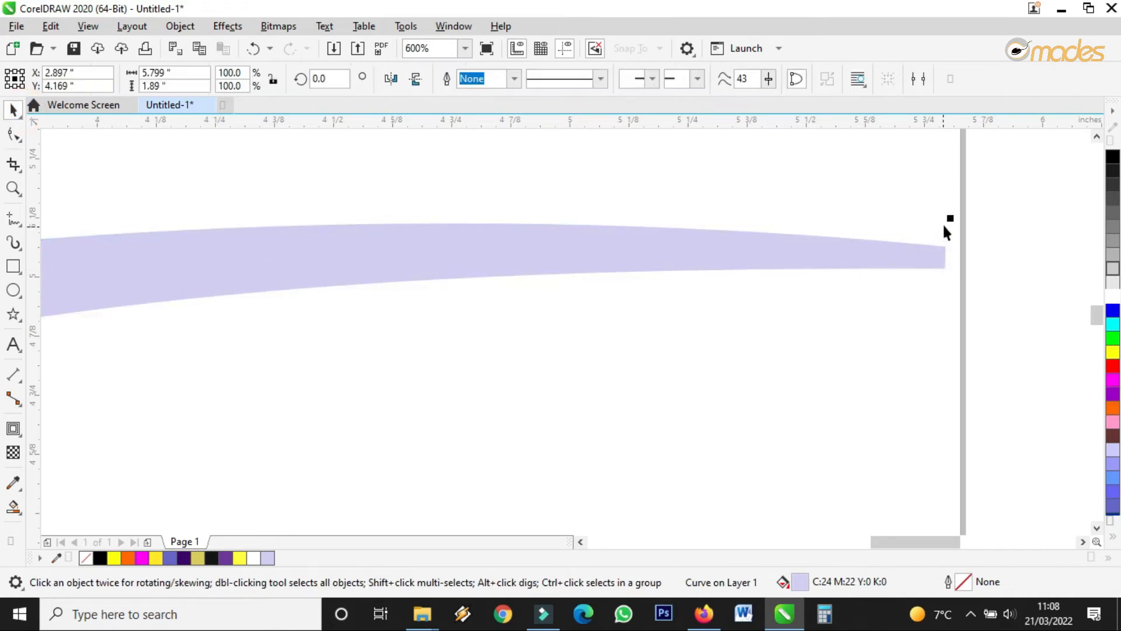
{"action": "scroll", "coordinate": [921, 260], "scroll_direction": "down", "scroll_amount": 2}
{"action": "left_click_drag", "start_coordinate": [938, 464], "coordinate": [944, 463]}
{"action": "scroll", "coordinate": [915, 328], "scroll_direction": "down", "scroll_amount": 2}
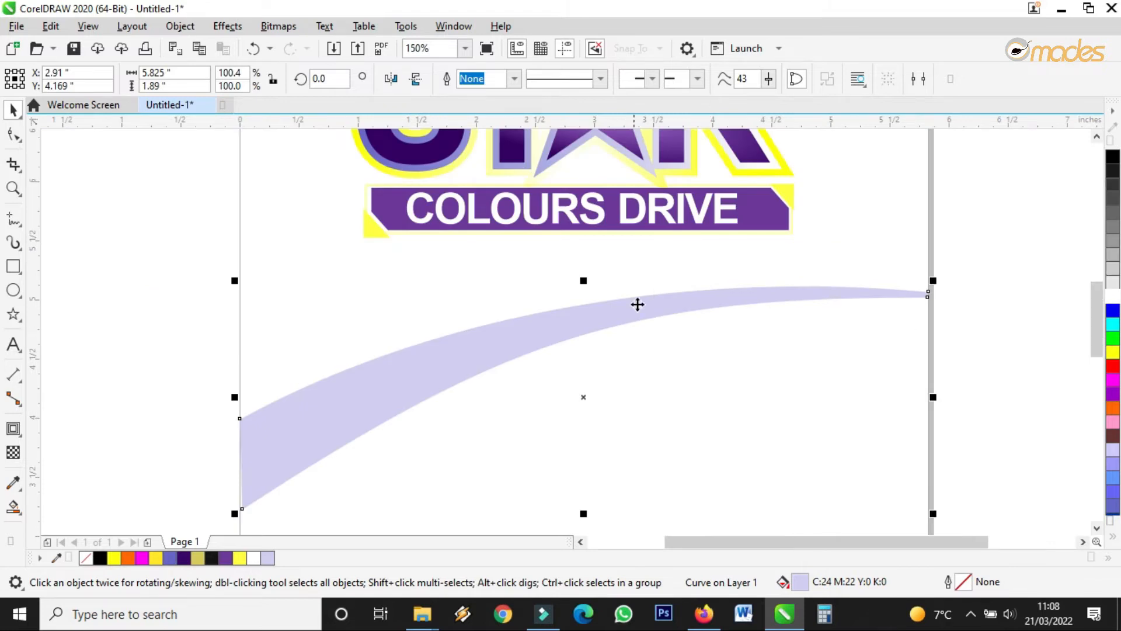
Duplicate the lavender swoosh slightly below the original, at about X 2.899", Y 3.898".
{"action": "scroll", "coordinate": [691, 309], "scroll_direction": "up", "scroll_amount": 2}
{"action": "left_click_drag", "start_coordinate": [691, 308], "coordinate": [683, 368]}
{"action": "scroll", "coordinate": [654, 314], "scroll_direction": "down", "scroll_amount": 4}
{"action": "scroll", "coordinate": [761, 316], "scroll_direction": "up", "scroll_amount": 4}
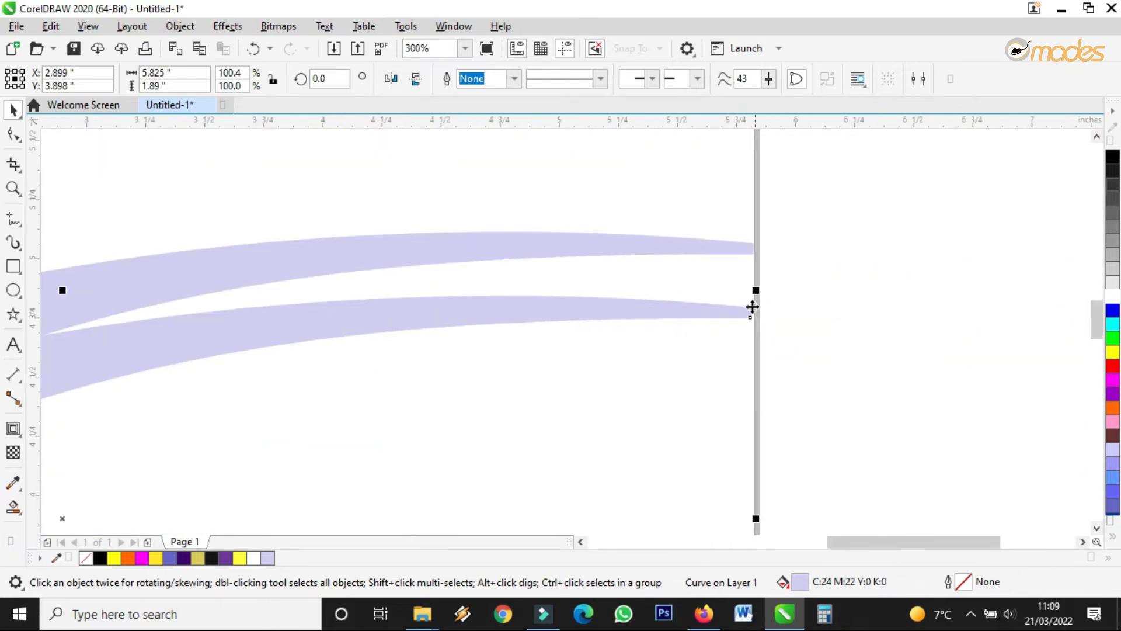
Pull the duplicate swoosh's right-end corners in to about 5.5" under the original's tip, and lower its upper-left corner by about 0.13".
{"action": "key", "text": "F10"}
{"action": "left_click", "coordinate": [749, 307]}
{"action": "left_click_drag", "start_coordinate": [750, 307], "coordinate": [713, 256]}
{"action": "scroll", "coordinate": [749, 257], "scroll_direction": "down", "scroll_amount": 2}
{"action": "scroll", "coordinate": [750, 261], "scroll_direction": "up", "scroll_amount": 2}
{"action": "scroll", "coordinate": [312, 291], "scroll_direction": "down", "scroll_amount": 2}
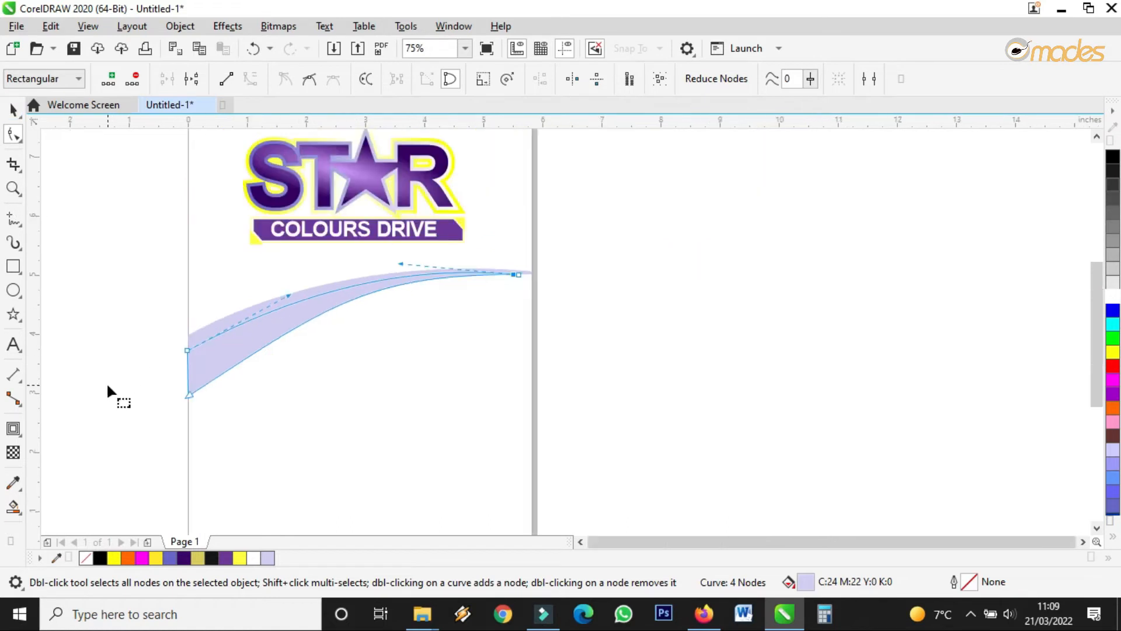
{"action": "scroll", "coordinate": [106, 381], "scroll_direction": "up", "scroll_amount": 2}
{"action": "left_click_drag", "start_coordinate": [261, 318], "coordinate": [260, 334]}
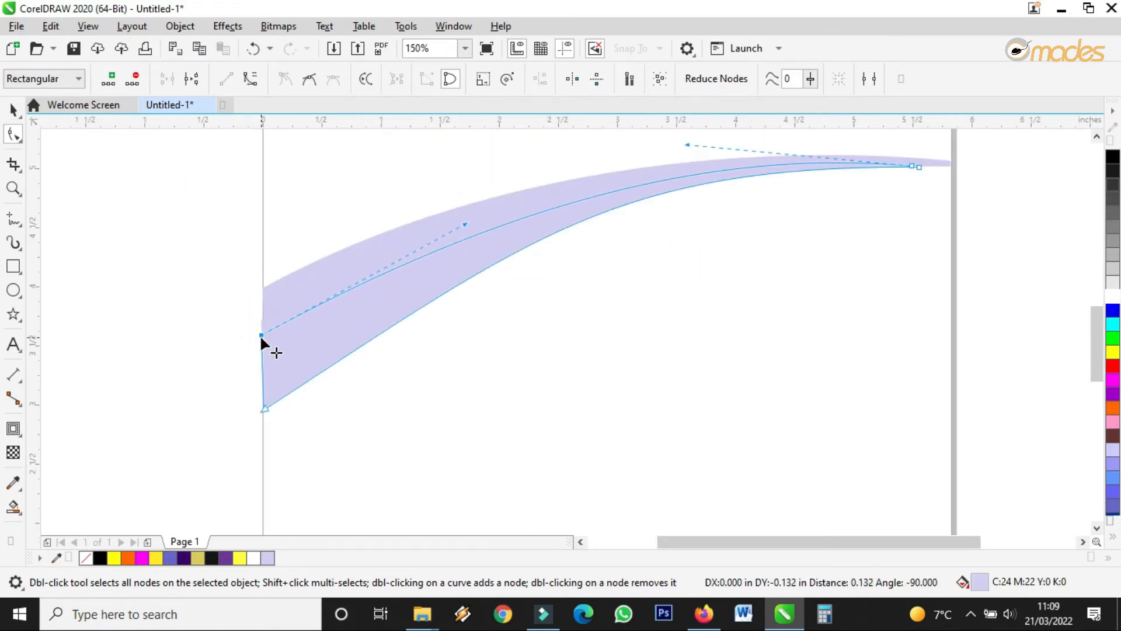
Fill the lower duplicate swoosh with the pure yellow (#FFFF00) sampled from the STAR lettering's outline.
{"action": "left_click", "coordinate": [14, 483]}
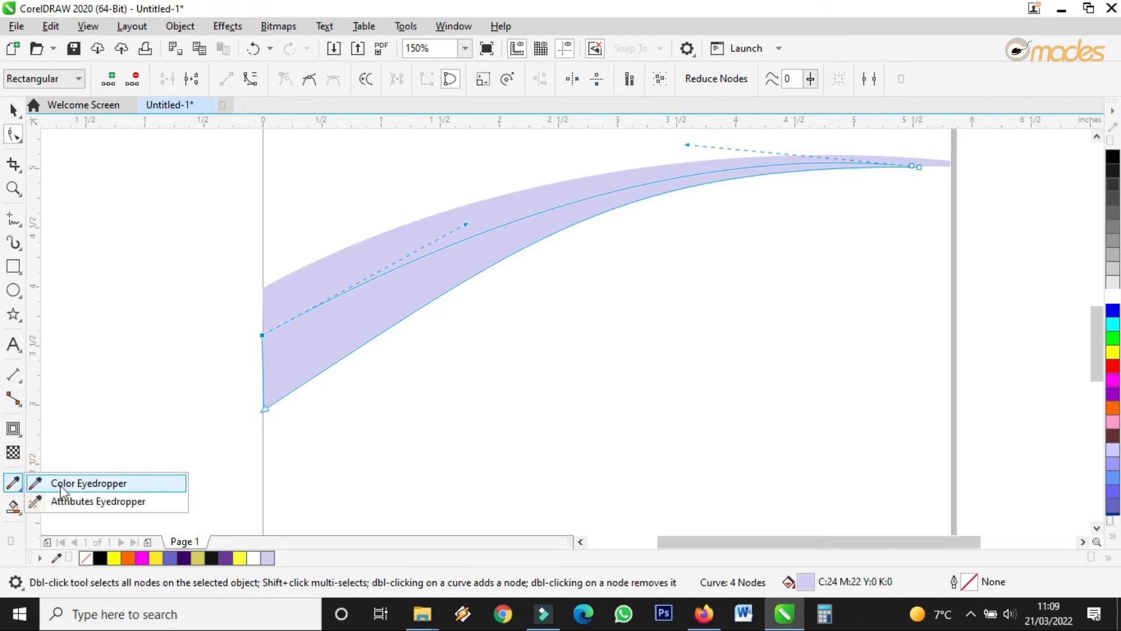
{"action": "left_click", "coordinate": [53, 480]}
{"action": "scroll", "coordinate": [393, 428], "scroll_direction": "down", "scroll_amount": 4}
{"action": "scroll", "coordinate": [462, 339], "scroll_direction": "up", "scroll_amount": 6}
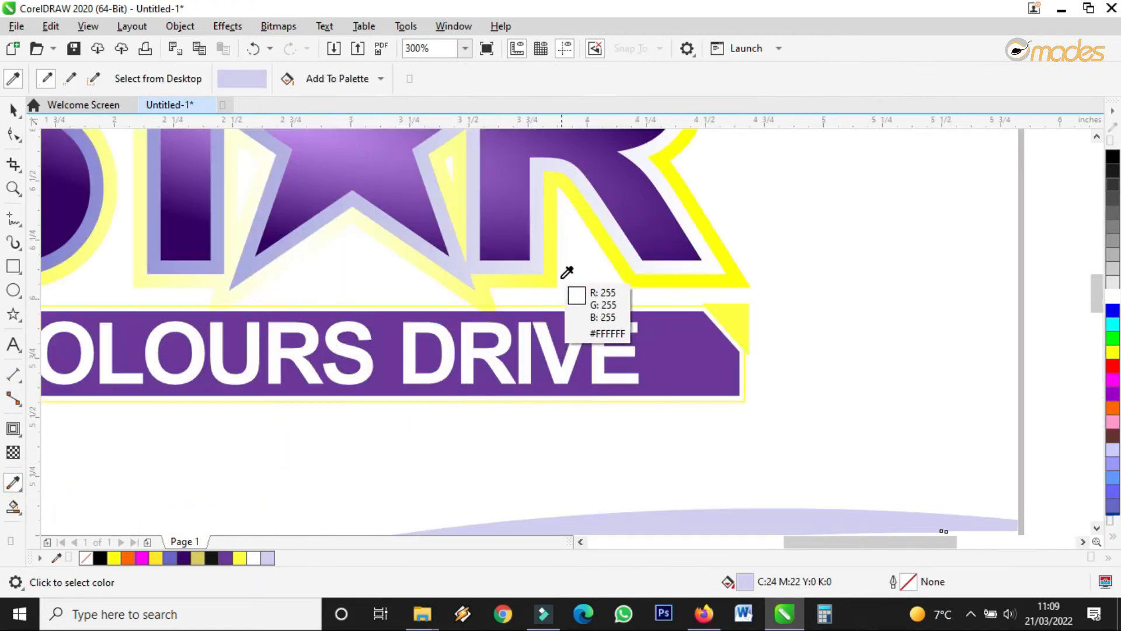
{"action": "left_click", "coordinate": [723, 258]}
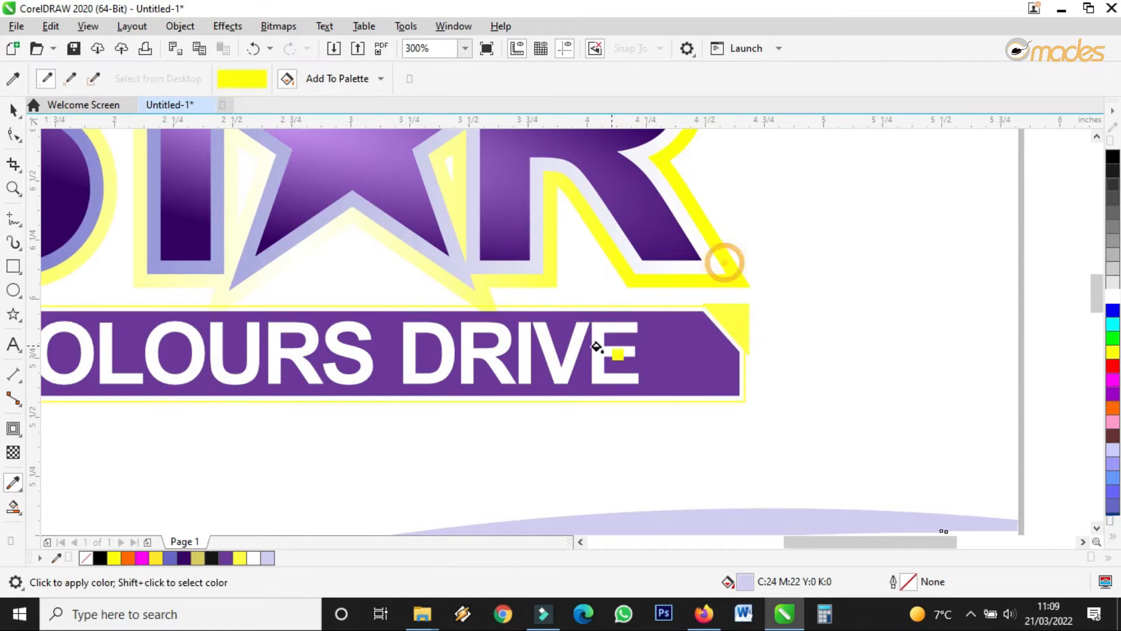
{"action": "scroll", "coordinate": [573, 385], "scroll_direction": "down", "scroll_amount": 6}
{"action": "scroll", "coordinate": [523, 396], "scroll_direction": "up", "scroll_amount": 6}
{"action": "left_click", "coordinate": [522, 396]}
{"action": "scroll", "coordinate": [509, 384], "scroll_direction": "down", "scroll_amount": 6}
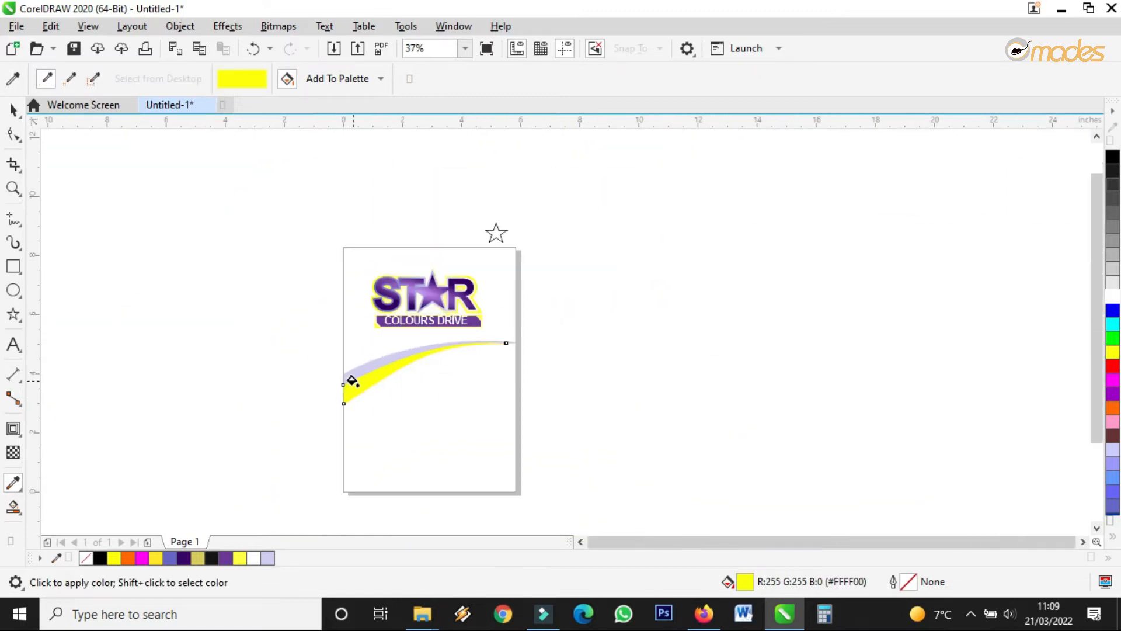
{"action": "scroll", "coordinate": [377, 393], "scroll_direction": "up", "scroll_amount": 2}
Duplicate the lavender and yellow swooshes together below the originals, at about X 2.908", Y 3.367".
{"action": "left_click", "coordinate": [9, 106]}
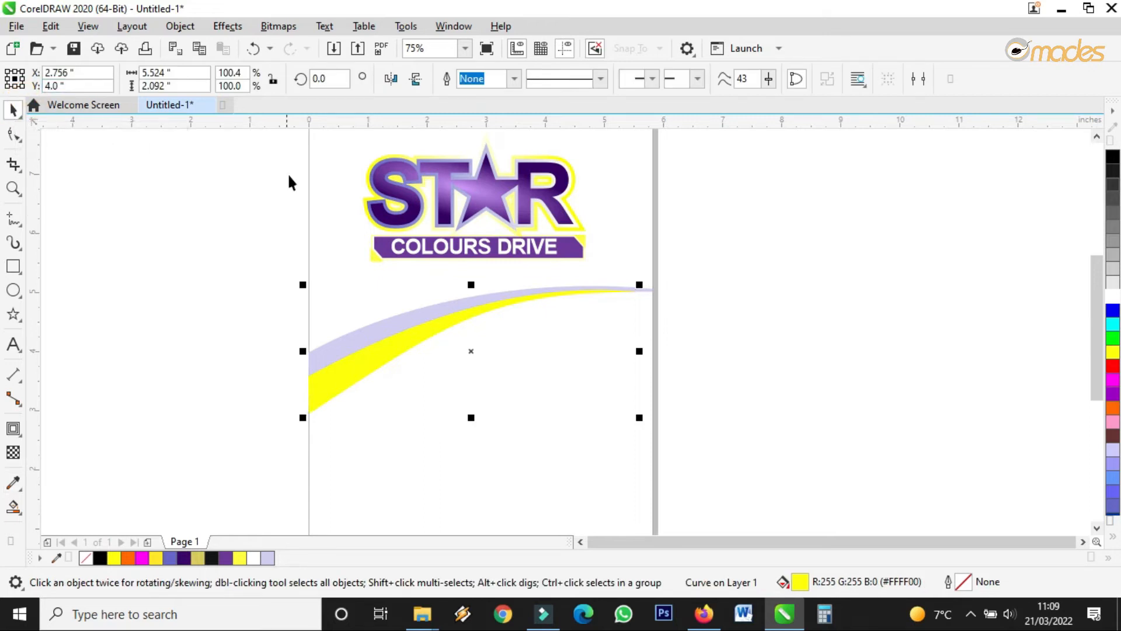
{"action": "left_click_drag", "start_coordinate": [695, 271], "coordinate": [222, 428]}
{"action": "left_click_drag", "start_coordinate": [475, 316], "coordinate": [468, 348]}
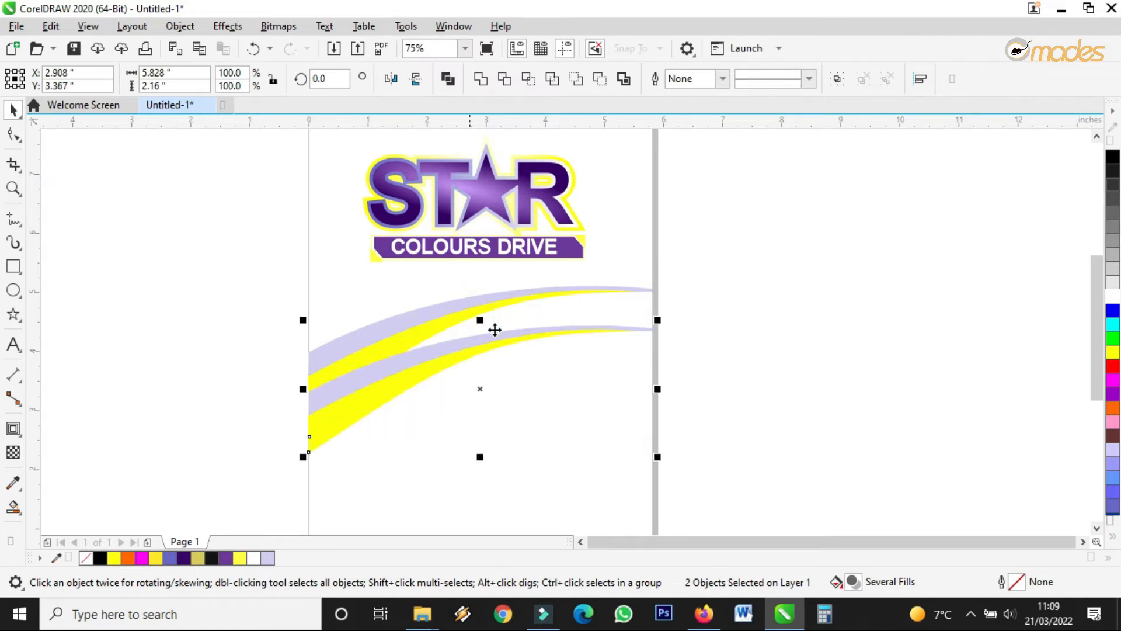
Skew the copied swoosh pair upward by about 6 degrees so its right tips meet the originals at the page edge.
{"action": "scroll", "coordinate": [631, 331], "scroll_direction": "up", "scroll_amount": 2}
{"action": "left_click", "coordinate": [632, 329]}
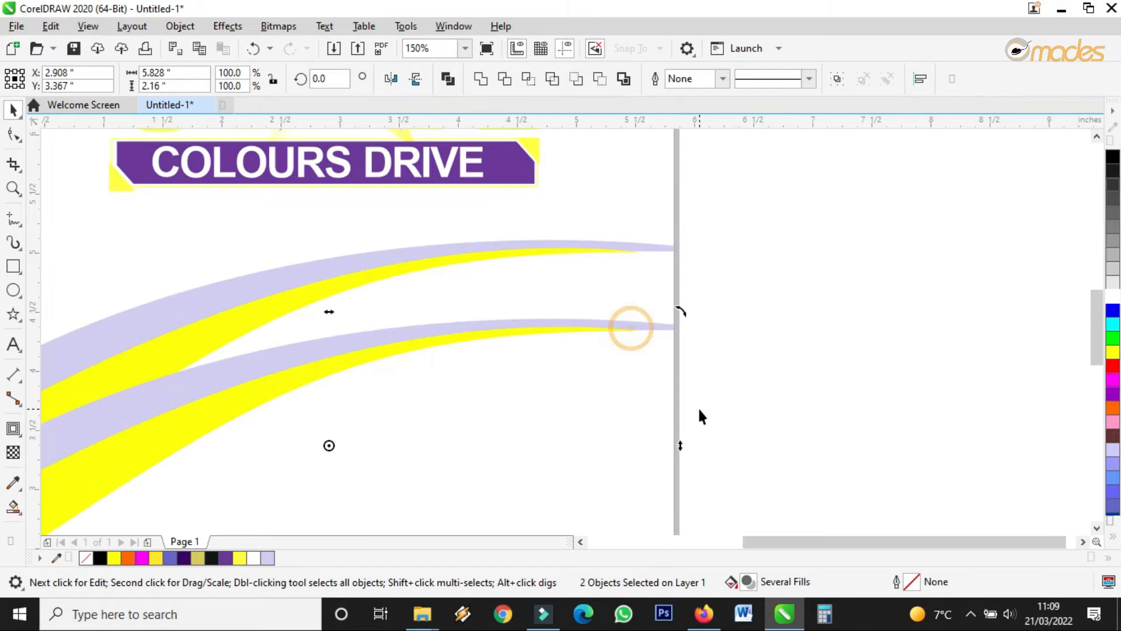
{"action": "left_click_drag", "start_coordinate": [678, 445], "coordinate": [670, 371]}
{"action": "scroll", "coordinate": [587, 306], "scroll_direction": "down", "scroll_amount": 2}
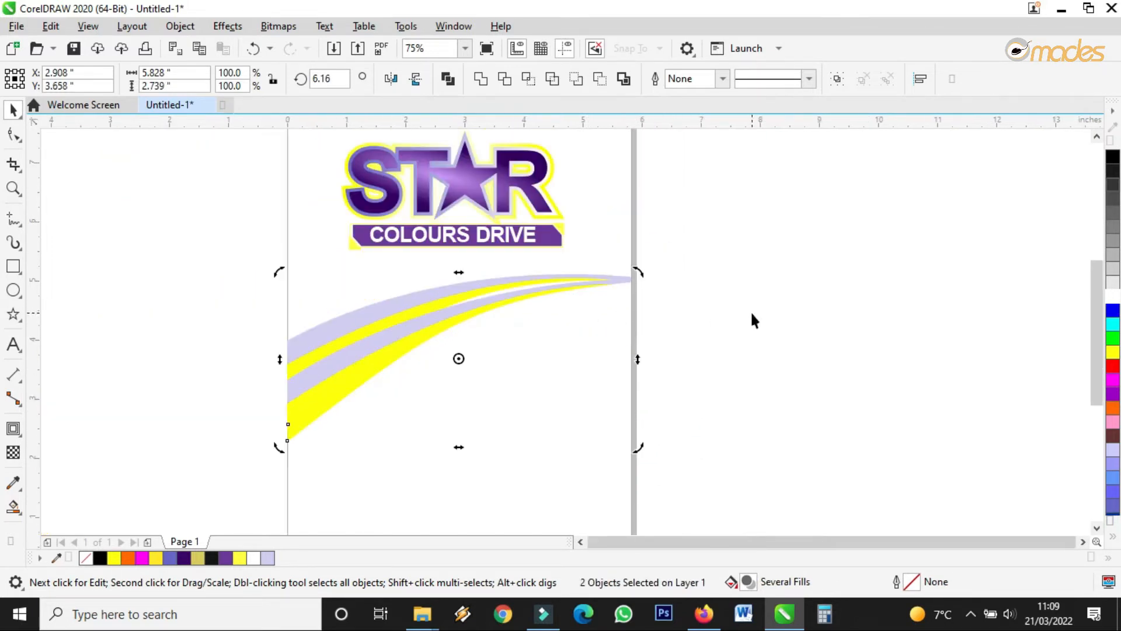
Bend the lavender copy's upper edge slightly upward to close the white gap beneath the original yellow swoosh.
{"action": "left_click", "coordinate": [527, 303]}
{"action": "scroll", "coordinate": [527, 281], "scroll_direction": "up", "scroll_amount": 2}
{"action": "double_click", "coordinate": [527, 280]}
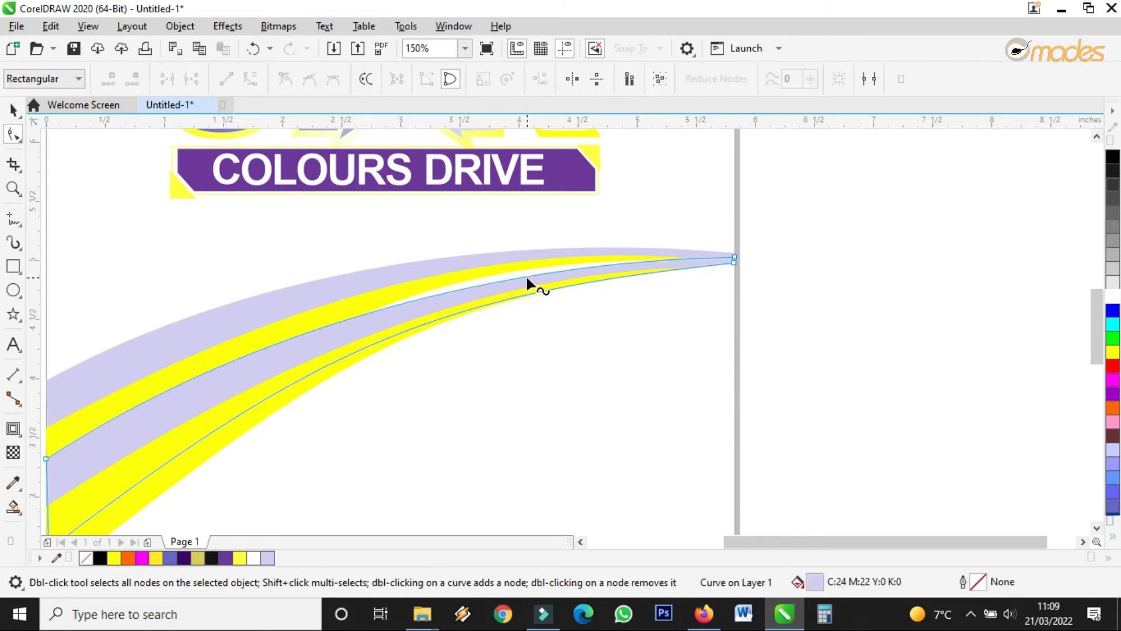
{"action": "left_click_drag", "start_coordinate": [525, 275], "coordinate": [523, 273]}
{"action": "scroll", "coordinate": [523, 275], "scroll_direction": "down", "scroll_amount": 2}
Delete the copied lavender and yellow swooshes, keeping only the original pair.
{"action": "left_click", "coordinate": [13, 109]}
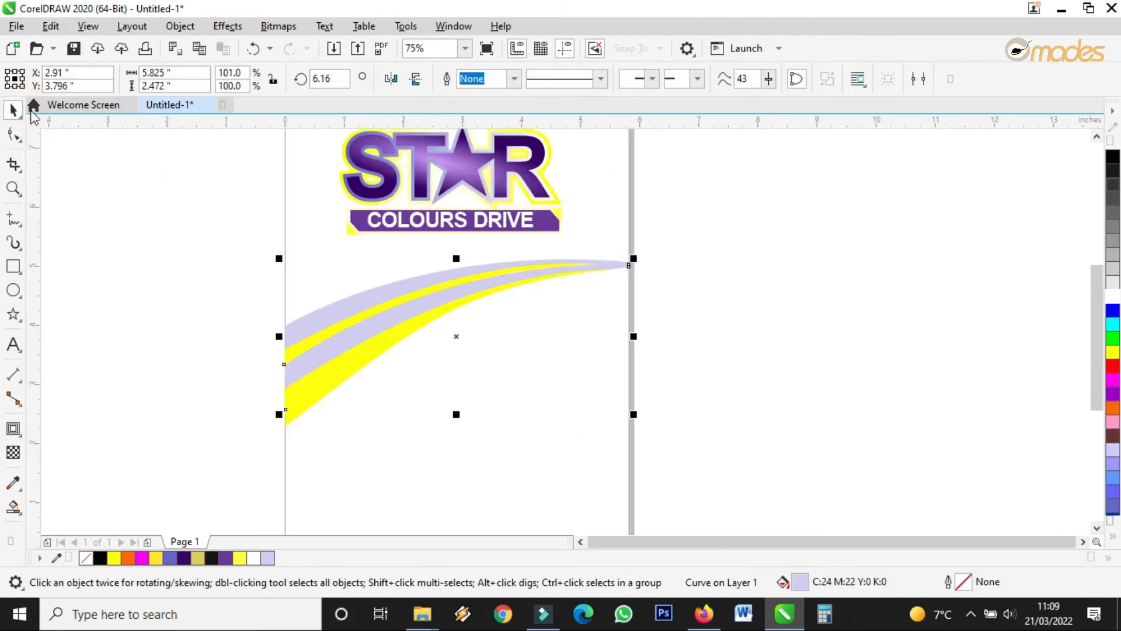
{"action": "scroll", "coordinate": [413, 326], "scroll_direction": "up", "scroll_amount": 2}
{"action": "left_click", "coordinate": [505, 292]}
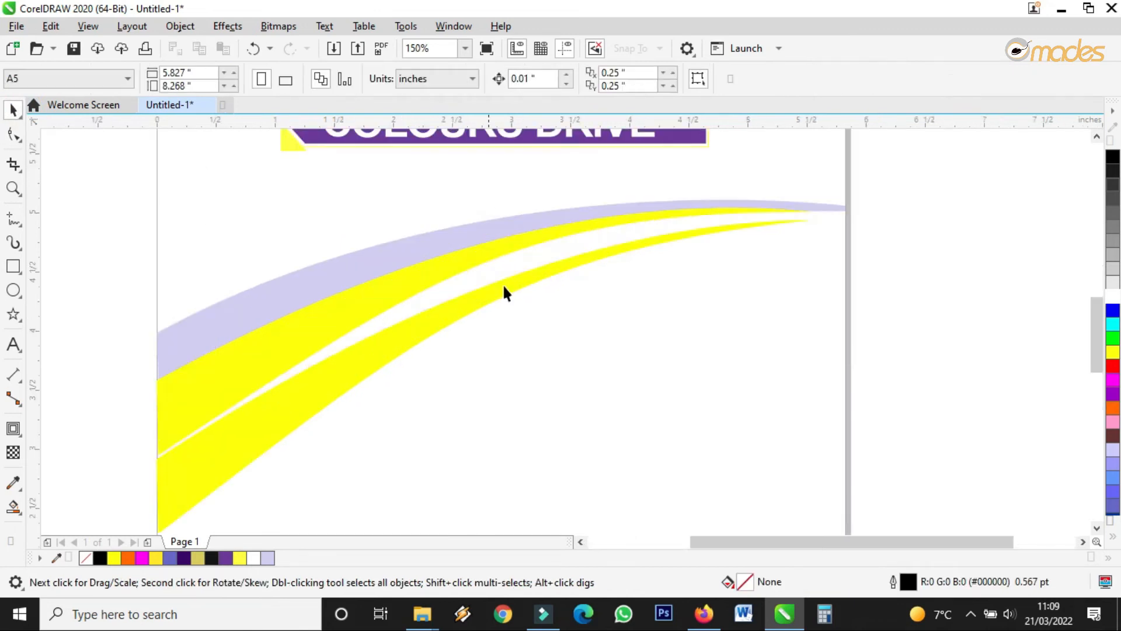
{"action": "left_click", "coordinate": [463, 308]}
{"action": "key", "text": "Delete"}
Duplicate the yellow swoosh about 0.52" straight below the original, at X 2.756", Y 3.479".
{"action": "left_click", "coordinate": [457, 267]}
{"action": "key", "text": "F10"}
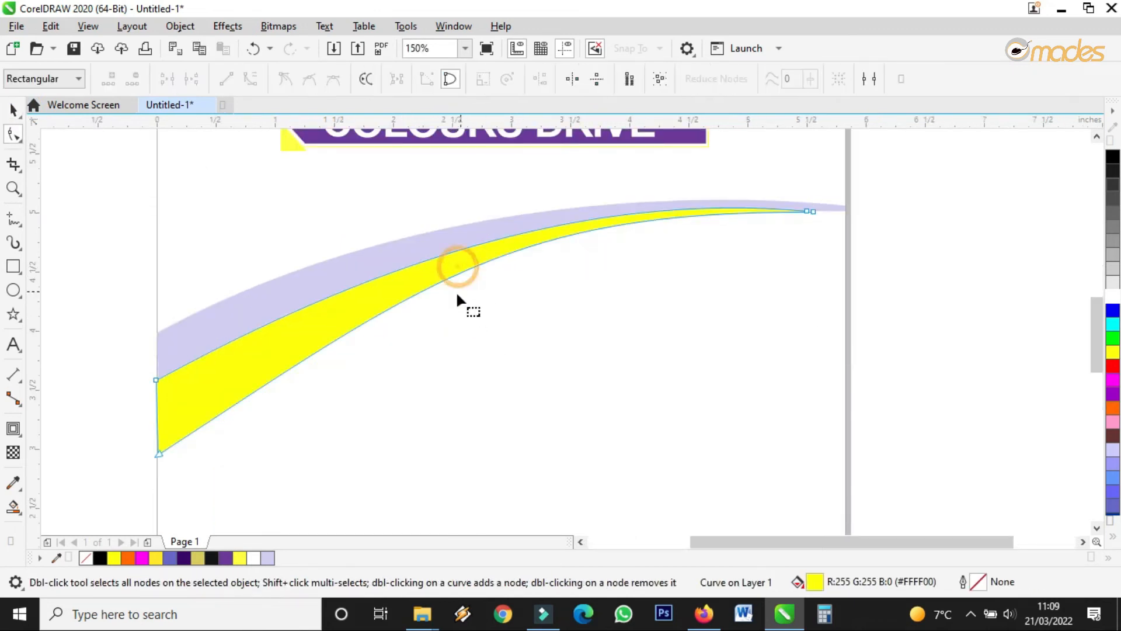
{"action": "left_click", "coordinate": [804, 209]}
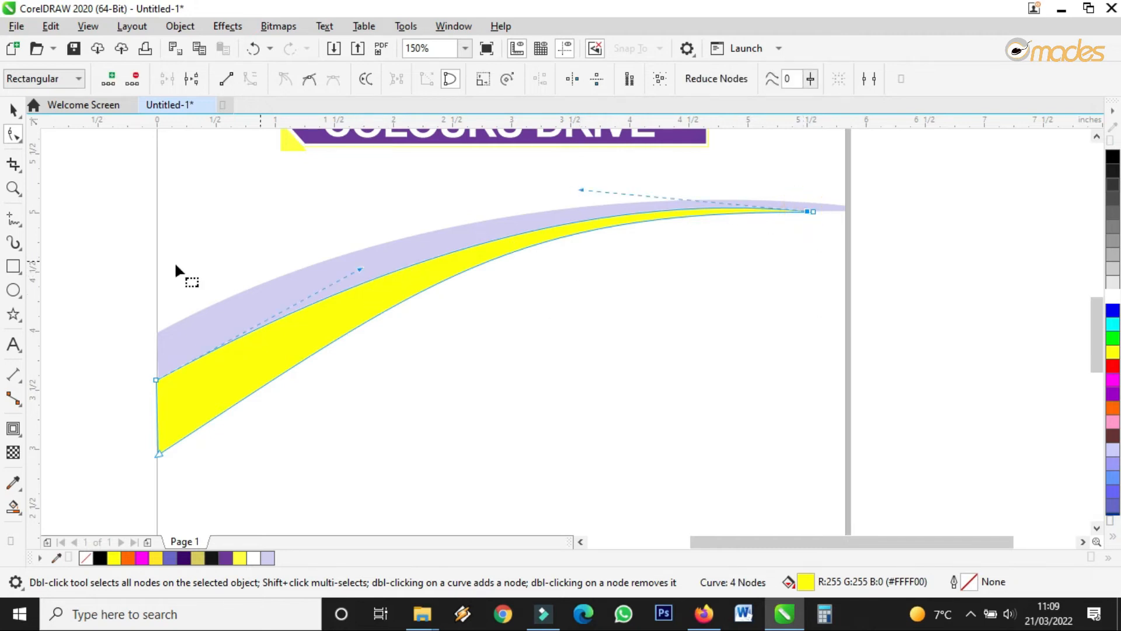
{"action": "left_click", "coordinate": [13, 109]}
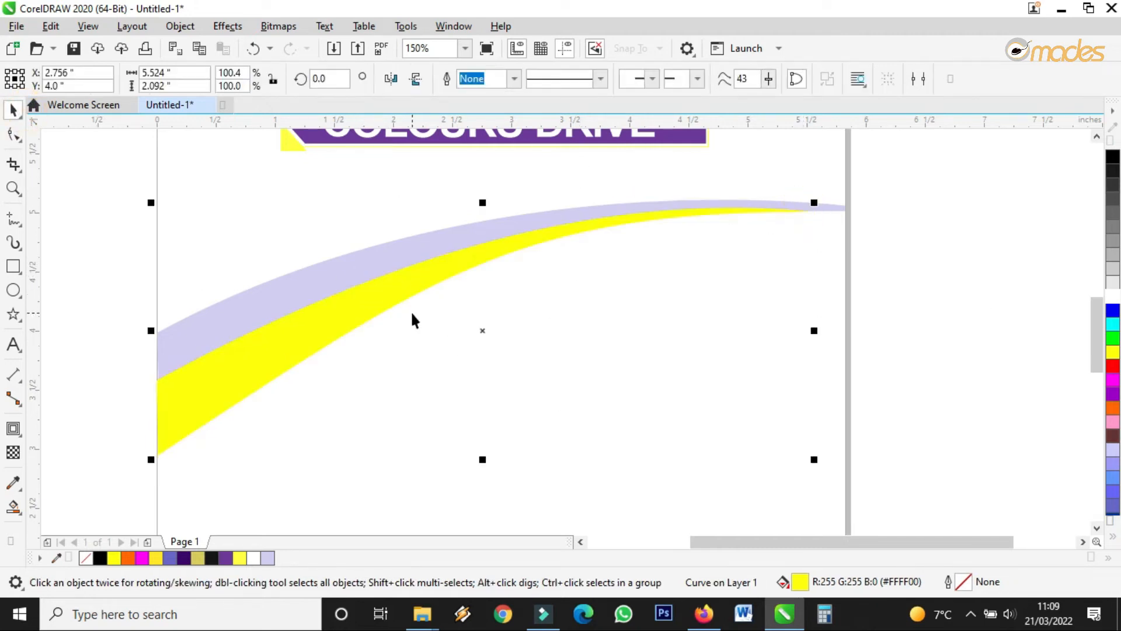
{"action": "left_click", "coordinate": [314, 321]}
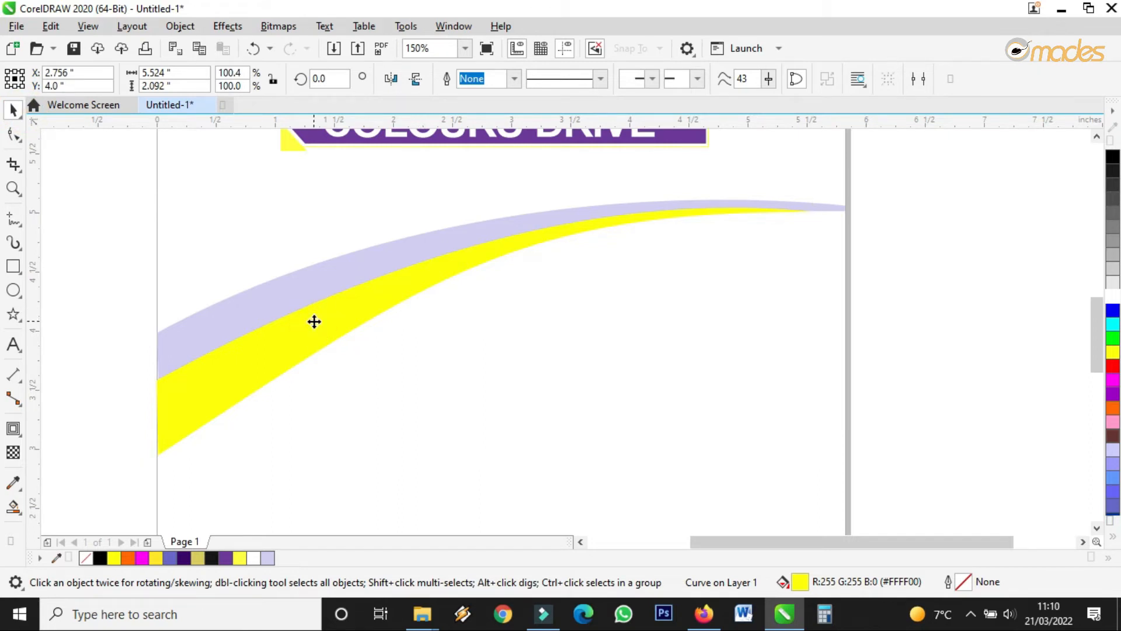
{"action": "left_click_drag", "start_coordinate": [314, 329], "coordinate": [314, 383]}
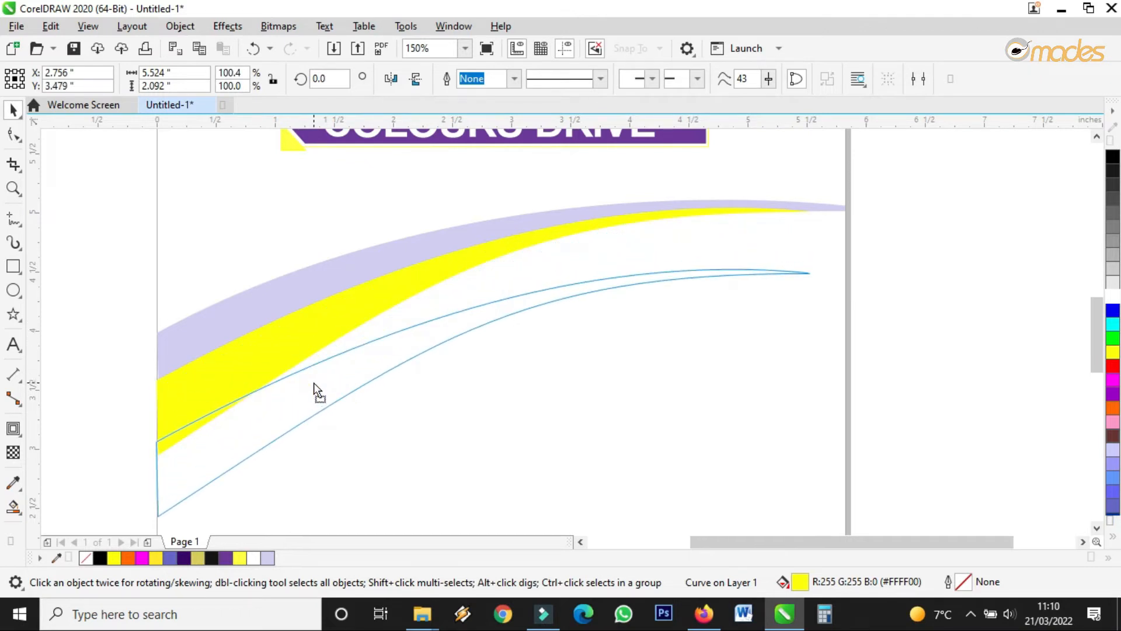
{"action": "left_click_drag", "start_coordinate": [314, 383], "coordinate": [313, 383]}
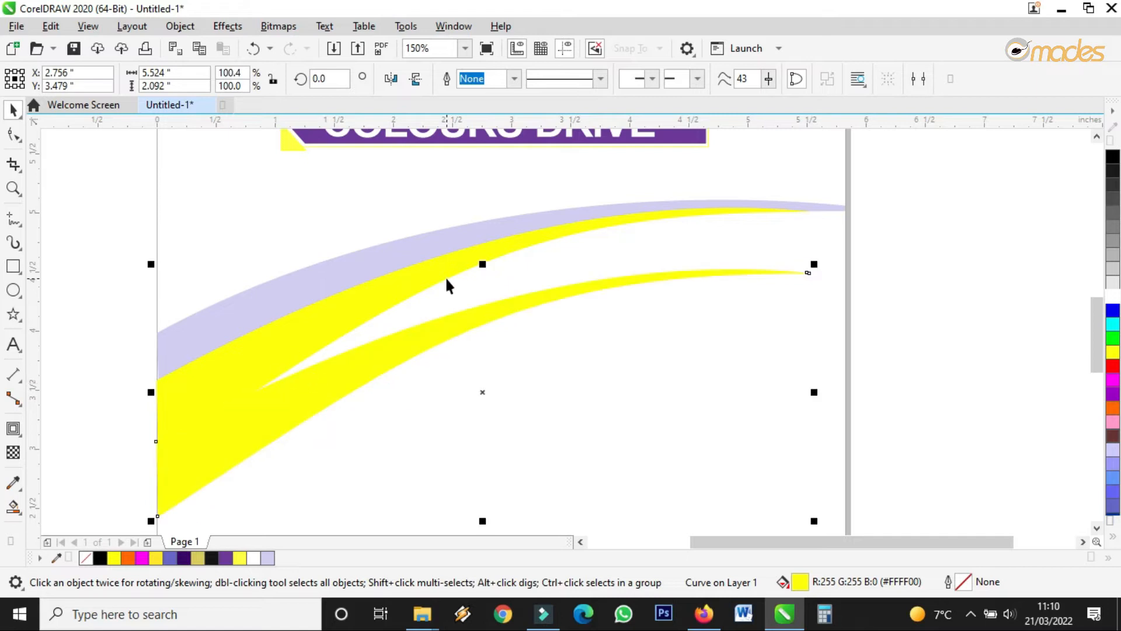
Move the yellow copy's right-end corners about 0.24" right and 0.51" up, and bend its upper edge closer to the original swoosh.
{"action": "left_click", "coordinate": [13, 134]}
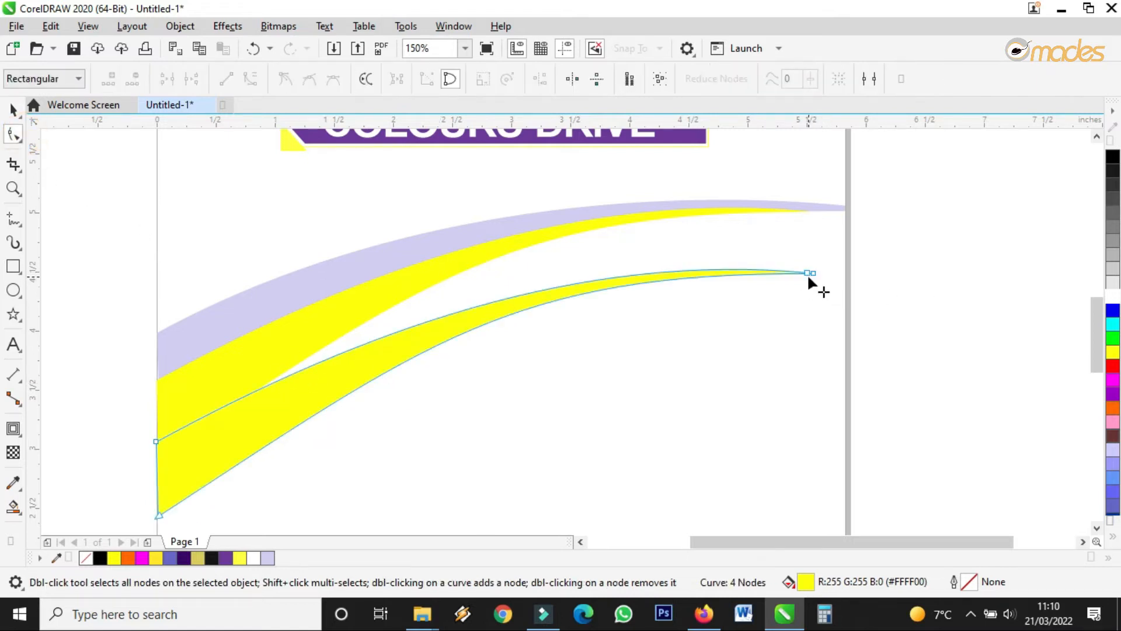
{"action": "left_click_drag", "start_coordinate": [828, 253], "coordinate": [771, 305]}
{"action": "left_click_drag", "start_coordinate": [812, 274], "coordinate": [838, 211]}
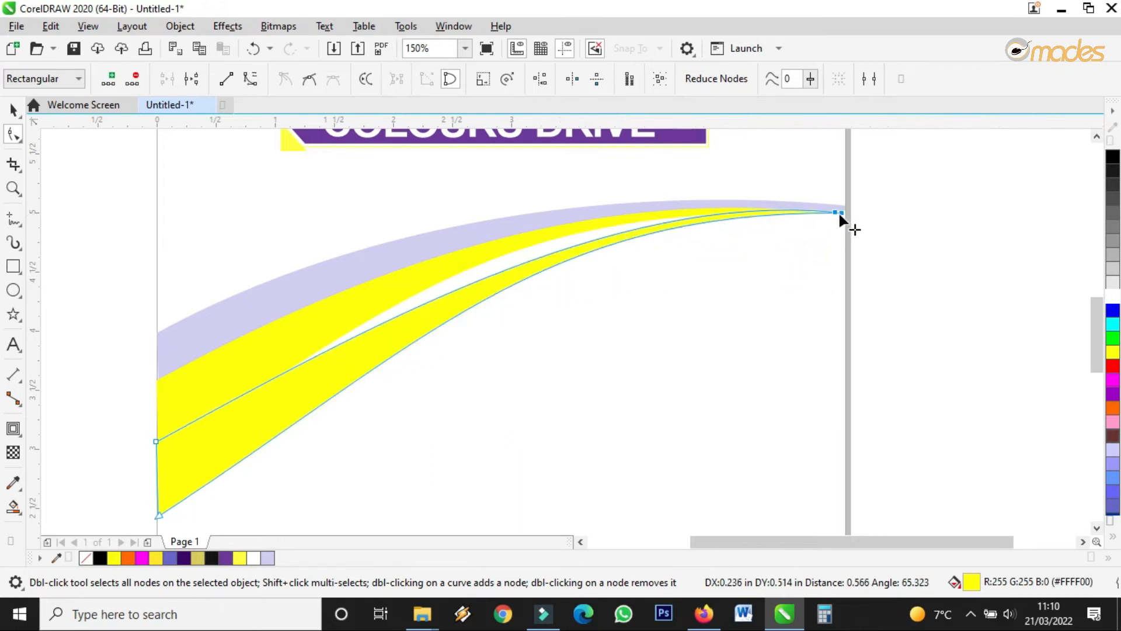
{"action": "left_click", "coordinate": [528, 262]}
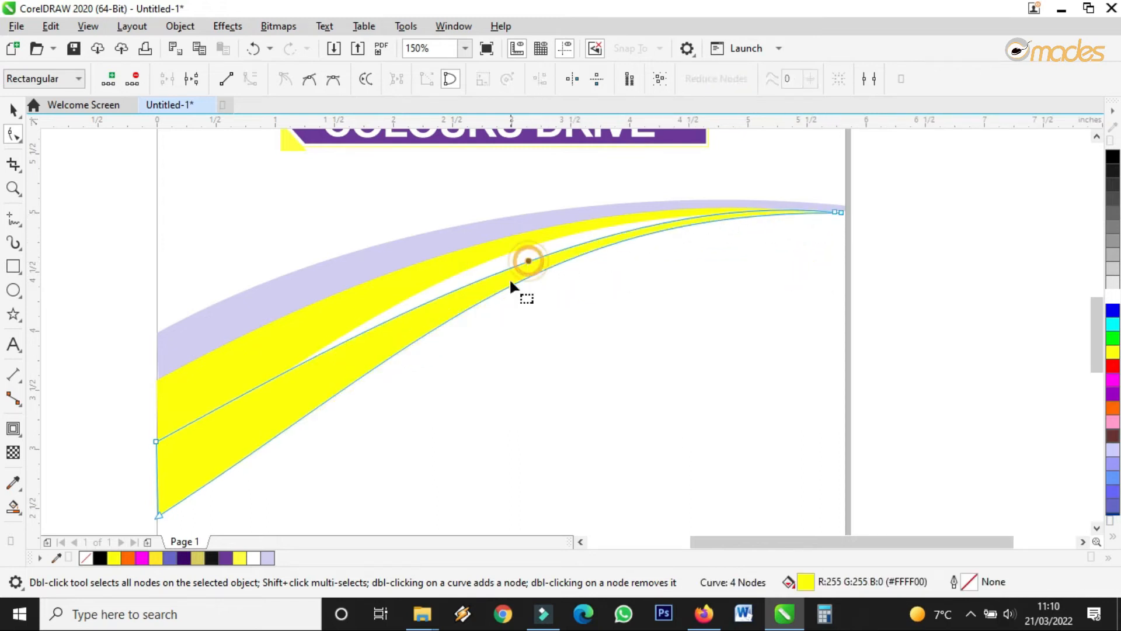
{"action": "left_click_drag", "start_coordinate": [528, 260], "coordinate": [505, 291]}
{"action": "left_click", "coordinate": [515, 284]}
Raise the yellow copy's lower-left corner by about 0.35", shorten its lower-curve handle, and fill the copy white.
{"action": "left_click_drag", "start_coordinate": [158, 512], "coordinate": [157, 471]}
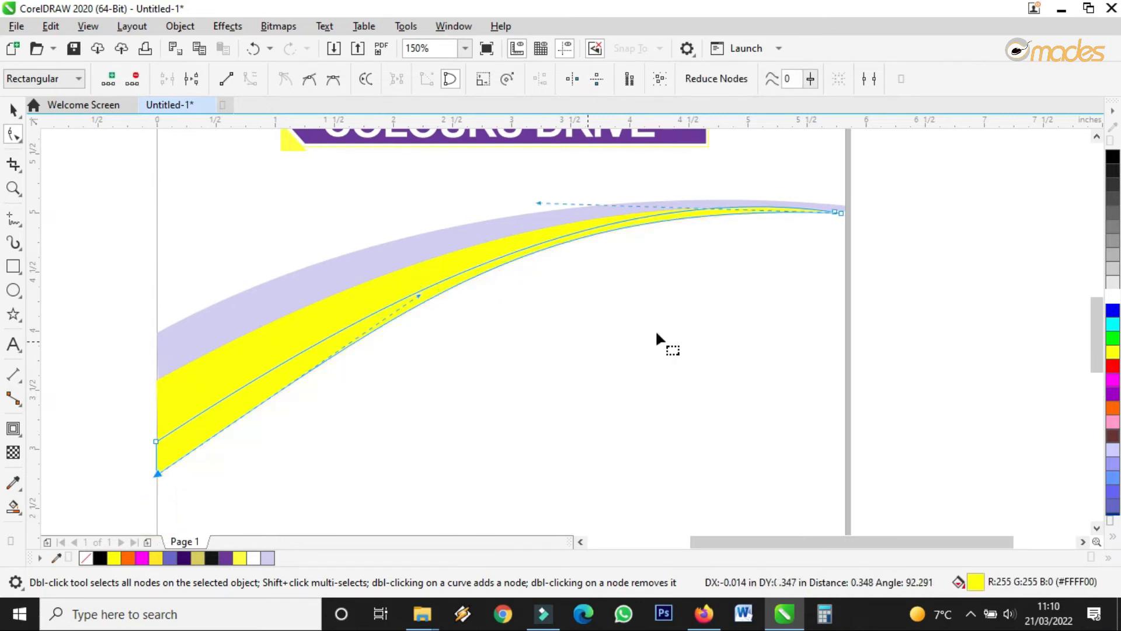
{"action": "left_click_drag", "start_coordinate": [419, 295], "coordinate": [358, 330]}
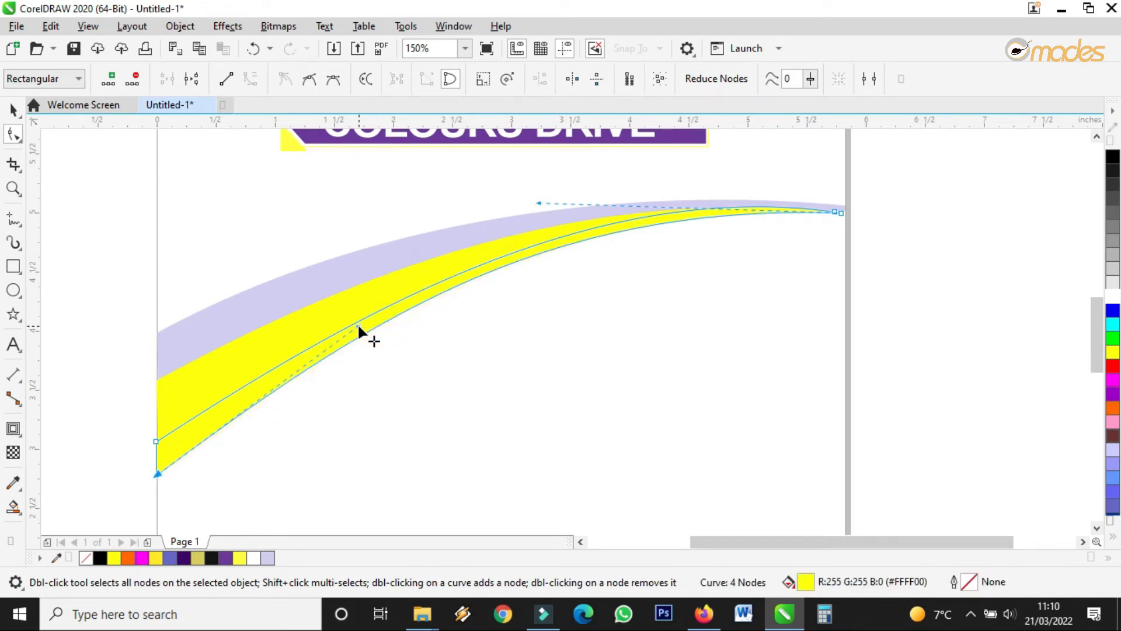
{"action": "left_click", "coordinate": [1113, 289]}
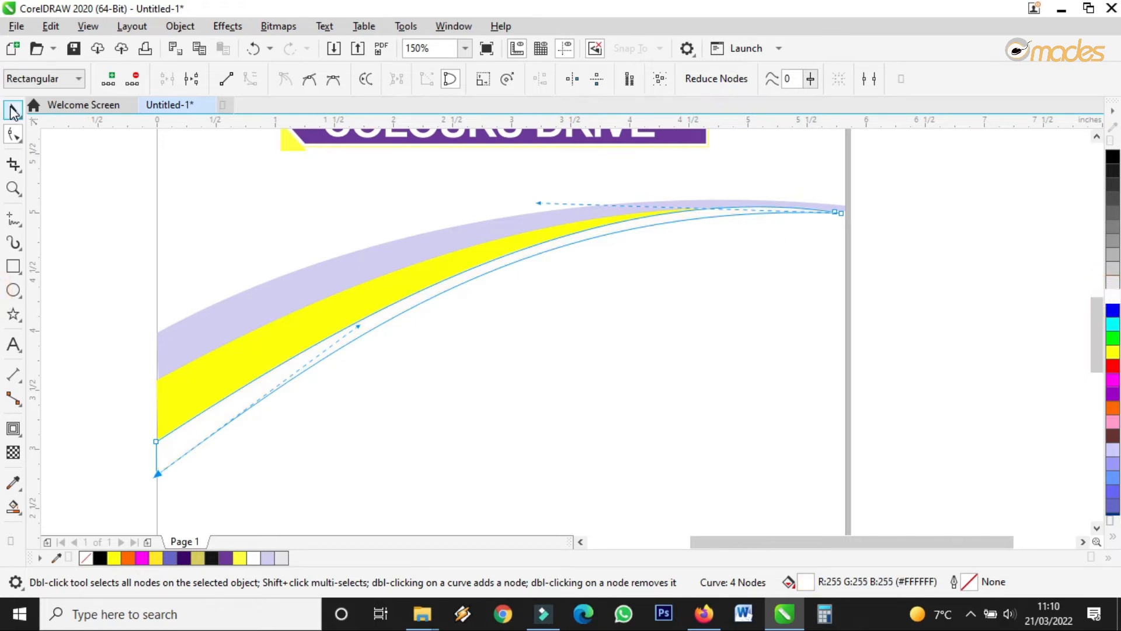
Duplicate the white swoosh straight down to about Y 3.709" and fill the duplicate with Powder Blue (#CCCCFF).
{"action": "left_click", "coordinate": [13, 109]}
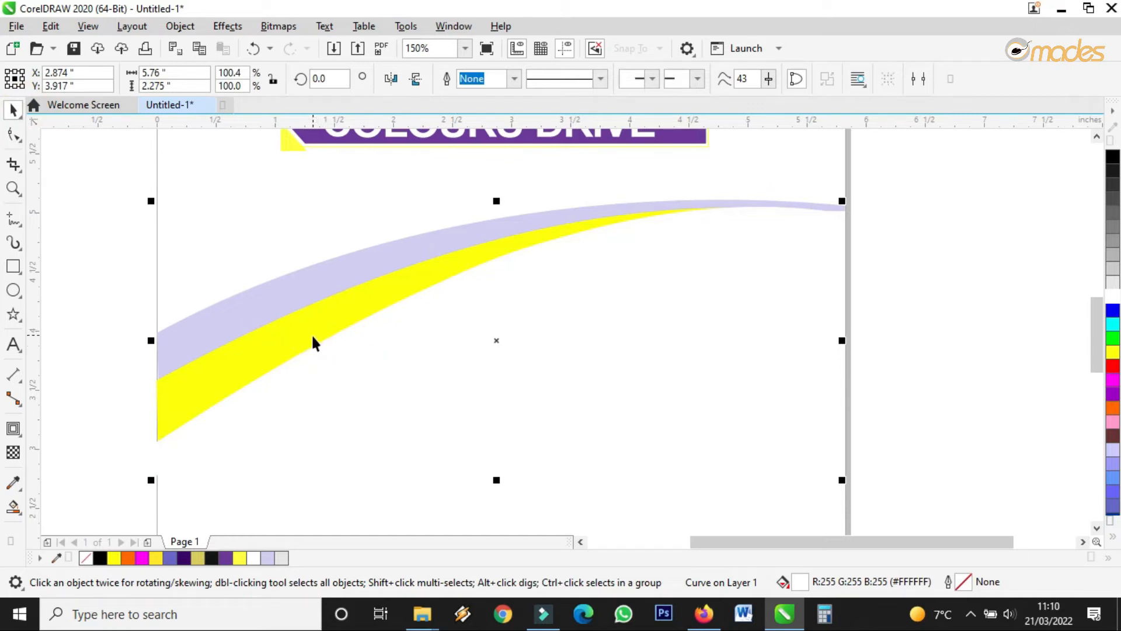
{"action": "mouse_move", "coordinate": [314, 350]}
{"action": "left_mouse_down"}
{"action": "mouse_move", "coordinate": [313, 382]}
{"action": "mouse_move", "coordinate": [314, 372]}
{"action": "left_mouse_up"}
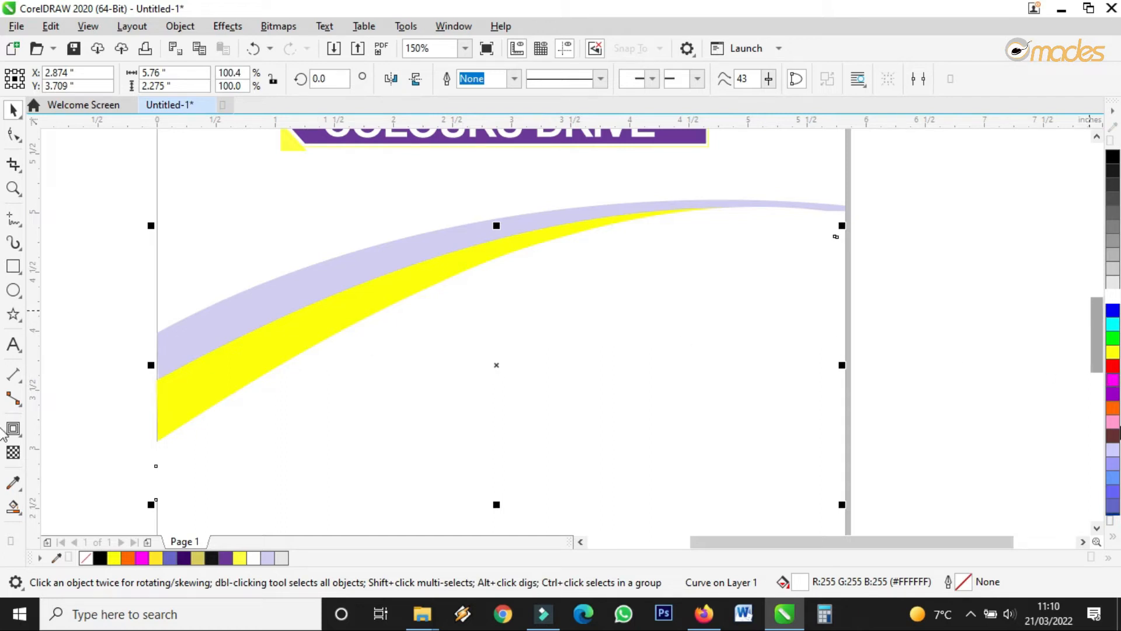
{"action": "left_click", "coordinate": [1113, 451]}
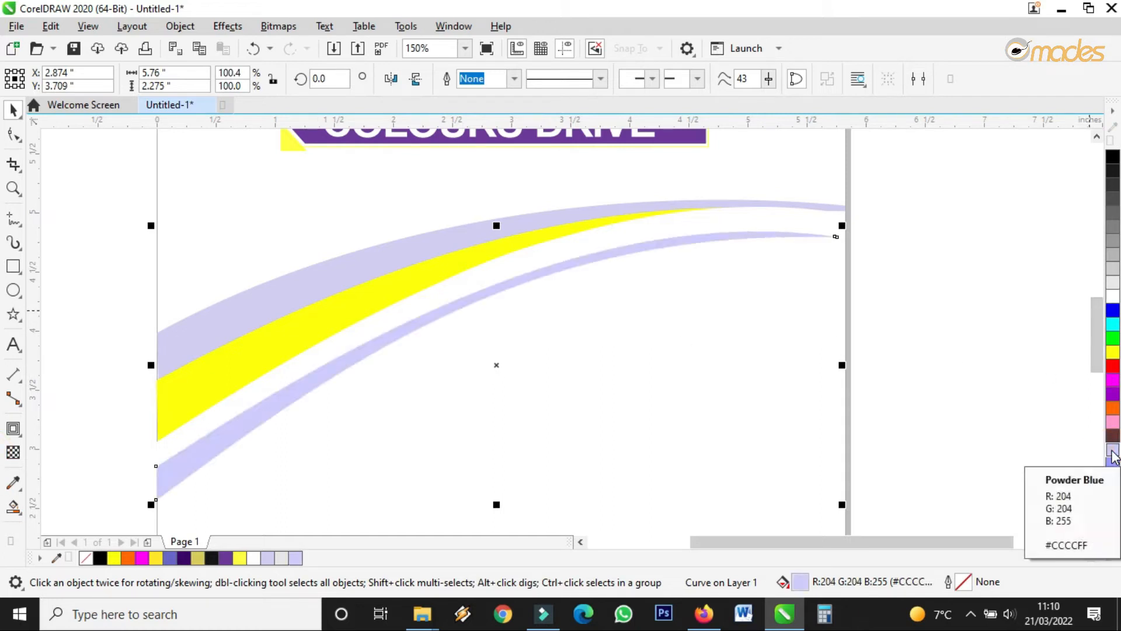
Move the Powder Blue swoosh's two right-end corners up onto the page's right edge, just below the lavender swoosh's tip.
{"action": "left_click", "coordinate": [13, 134]}
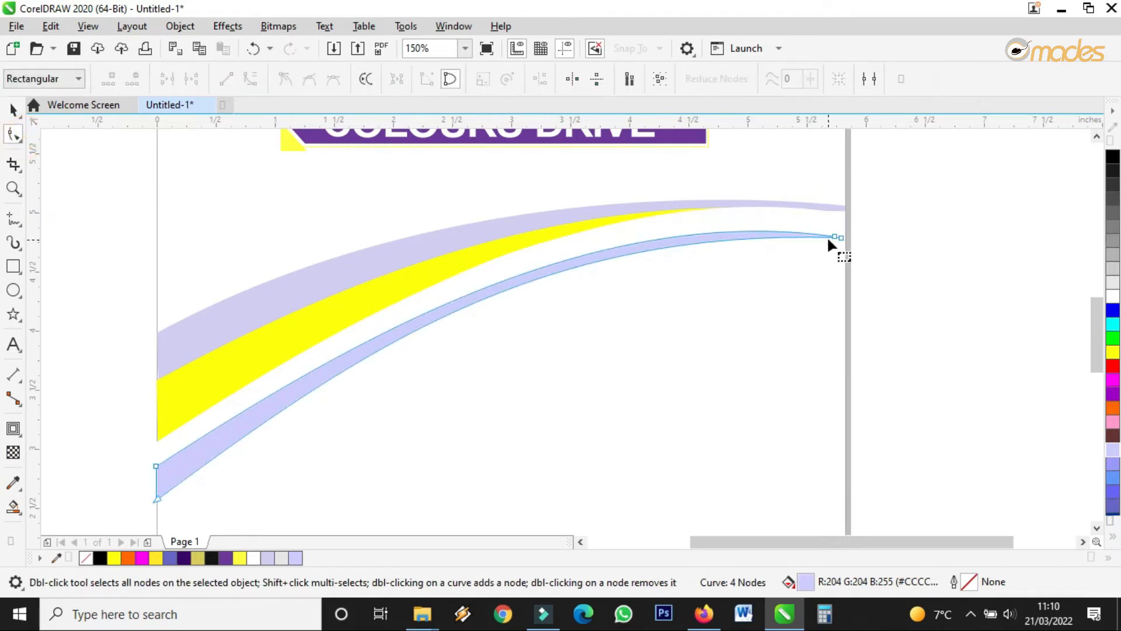
{"action": "left_click_drag", "start_coordinate": [833, 235], "coordinate": [845, 215]}
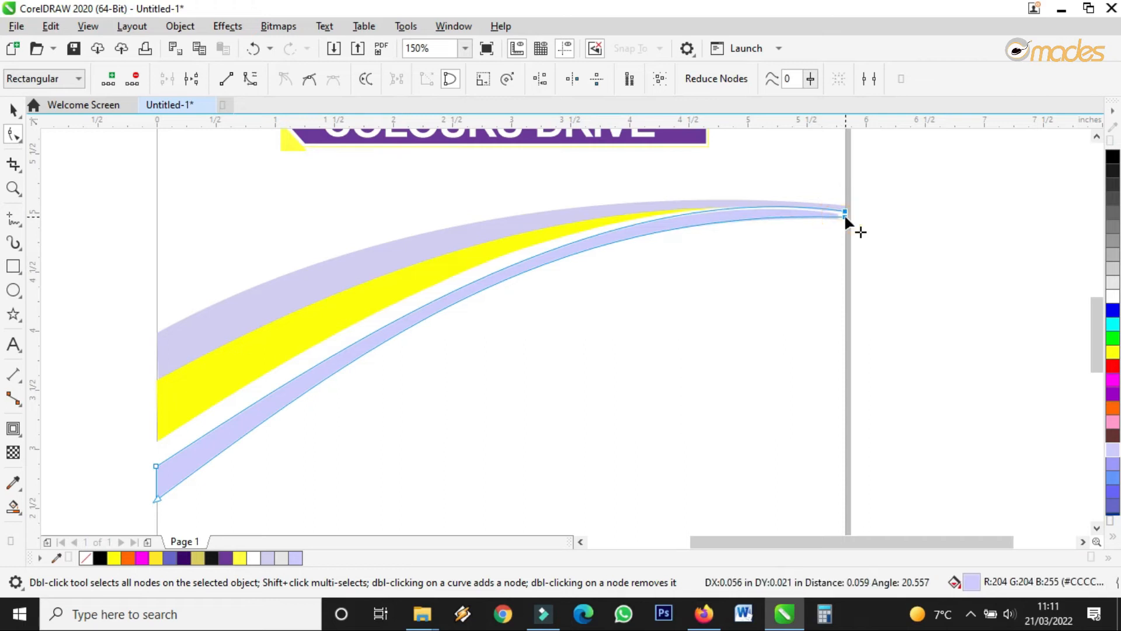
{"action": "left_click", "coordinate": [504, 265]}
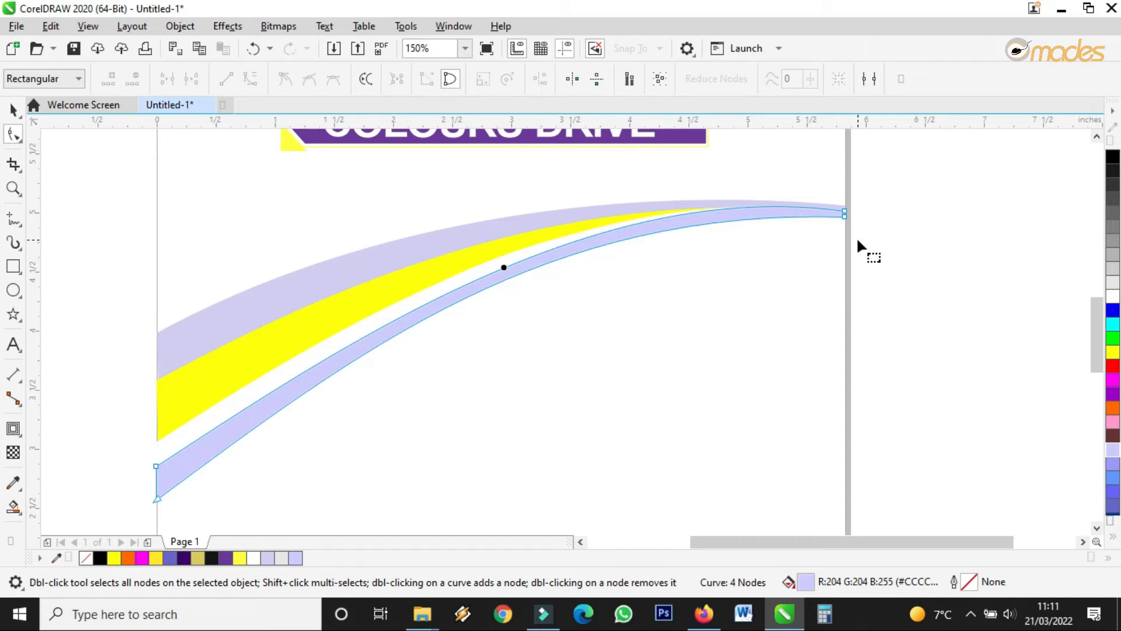
{"action": "left_click", "coordinate": [502, 268]}
{"action": "left_click", "coordinate": [501, 268]}
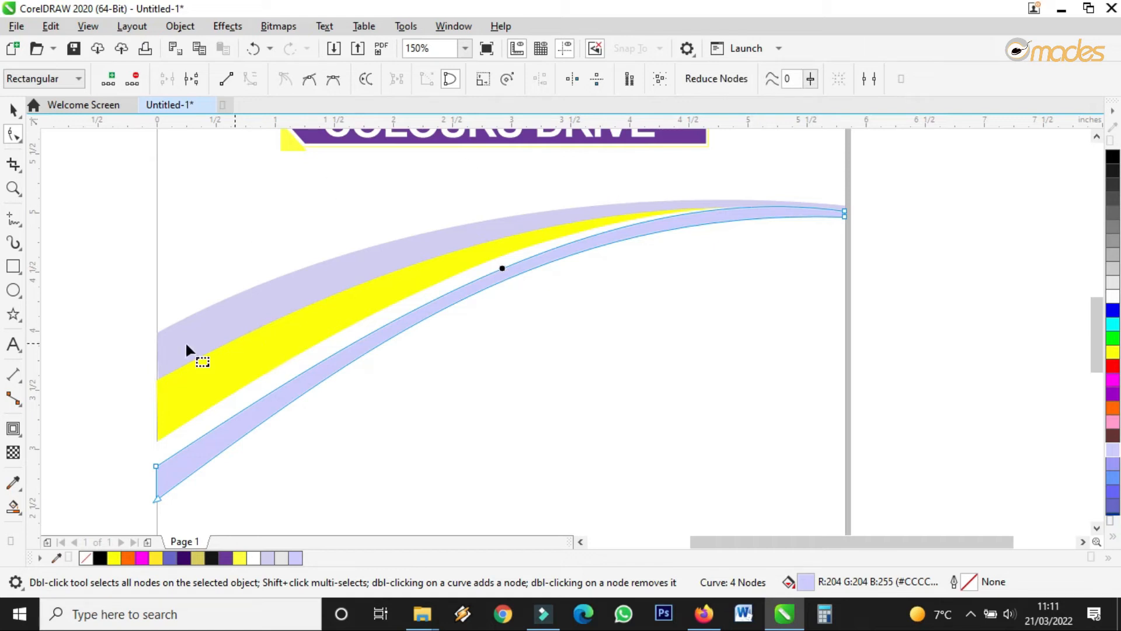
Lower the Powder Blue swoosh's lower-left corner by about 0.03" and shorten and raise its lower edge's right-end handle.
{"action": "left_click", "coordinate": [156, 497]}
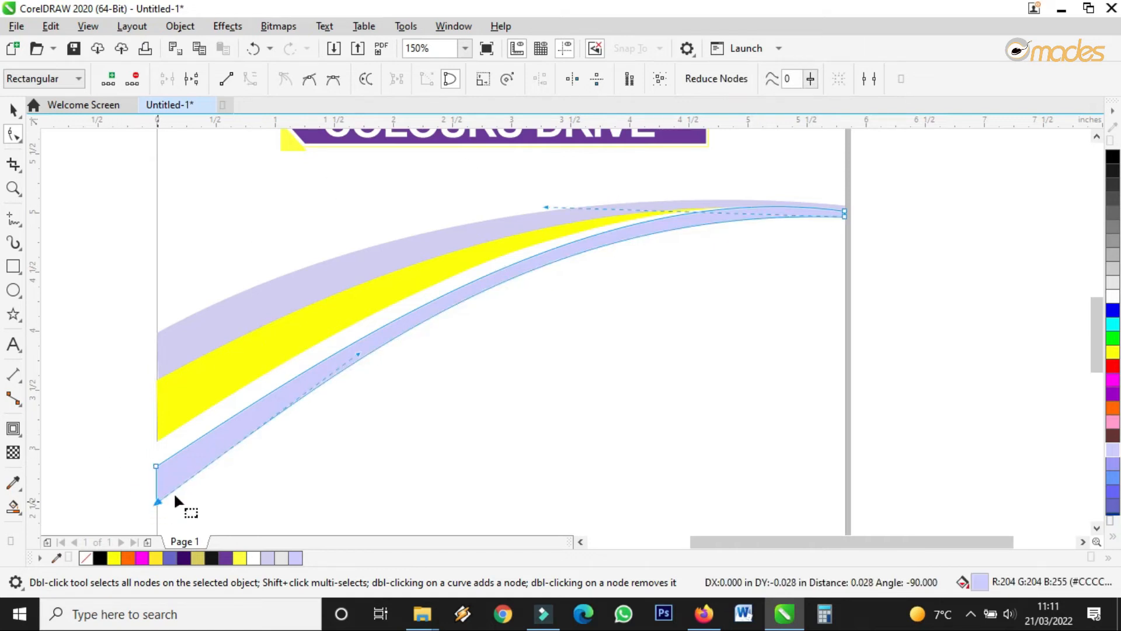
{"action": "scroll", "coordinate": [780, 210], "scroll_direction": "up", "scroll_amount": 2}
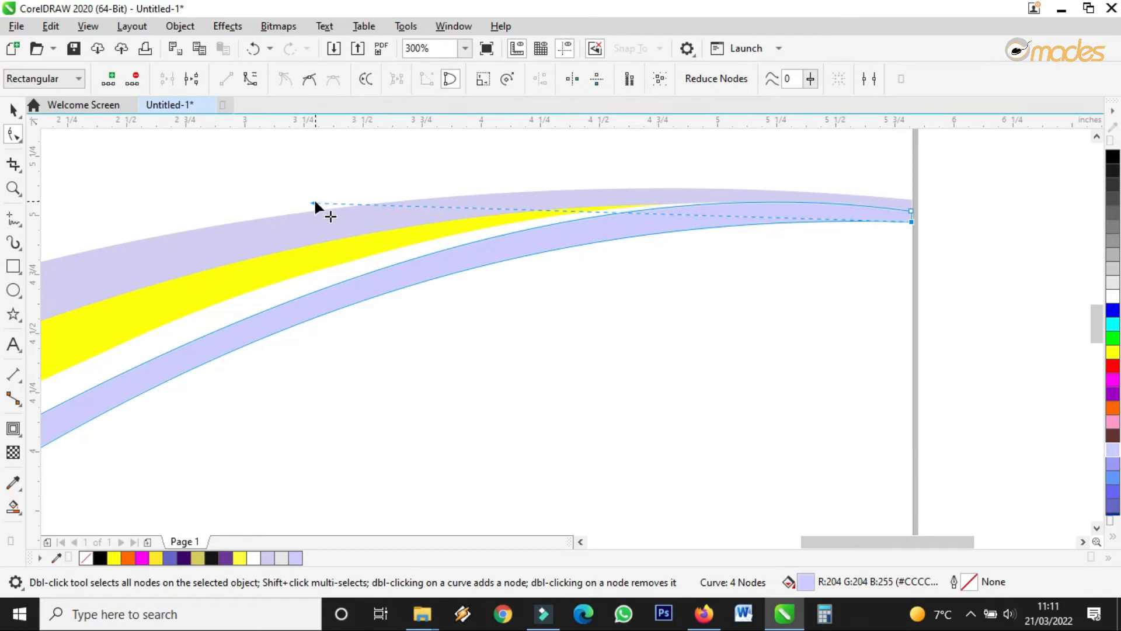
{"action": "left_click_drag", "start_coordinate": [315, 200], "coordinate": [614, 149]}
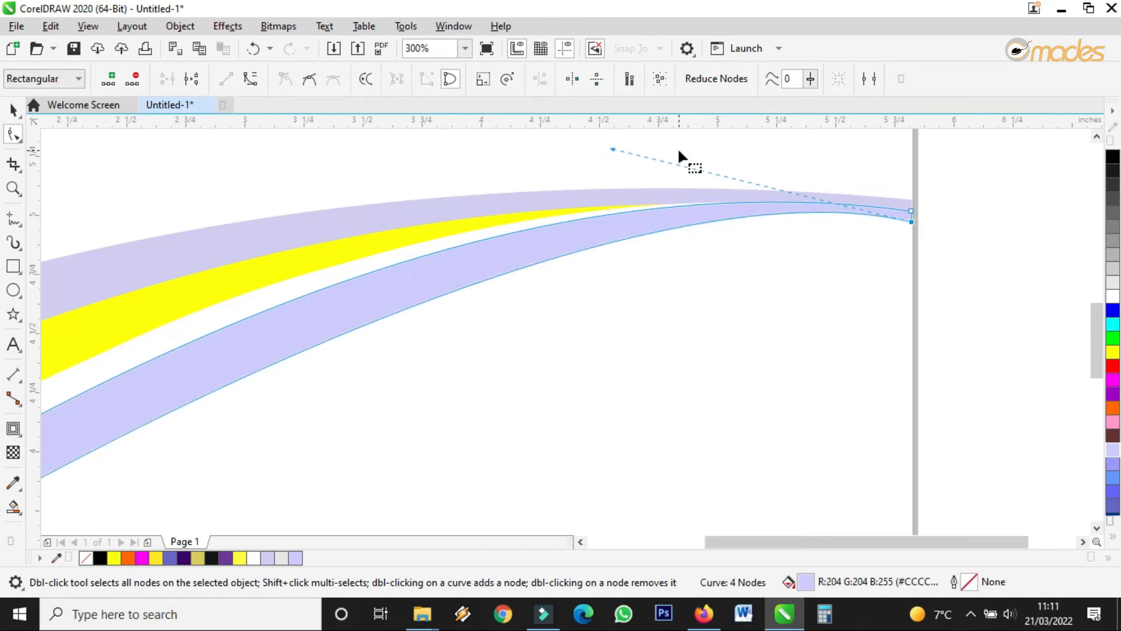
Add a node midway along the Powder Blue swoosh's lower edge, at about 3.3" across the page.
{"action": "scroll", "coordinate": [675, 148], "scroll_direction": "down", "scroll_amount": 1}
{"action": "scroll", "coordinate": [660, 152], "scroll_direction": "up", "scroll_amount": 1}
{"action": "scroll", "coordinate": [657, 156], "scroll_direction": "down", "scroll_amount": 1}
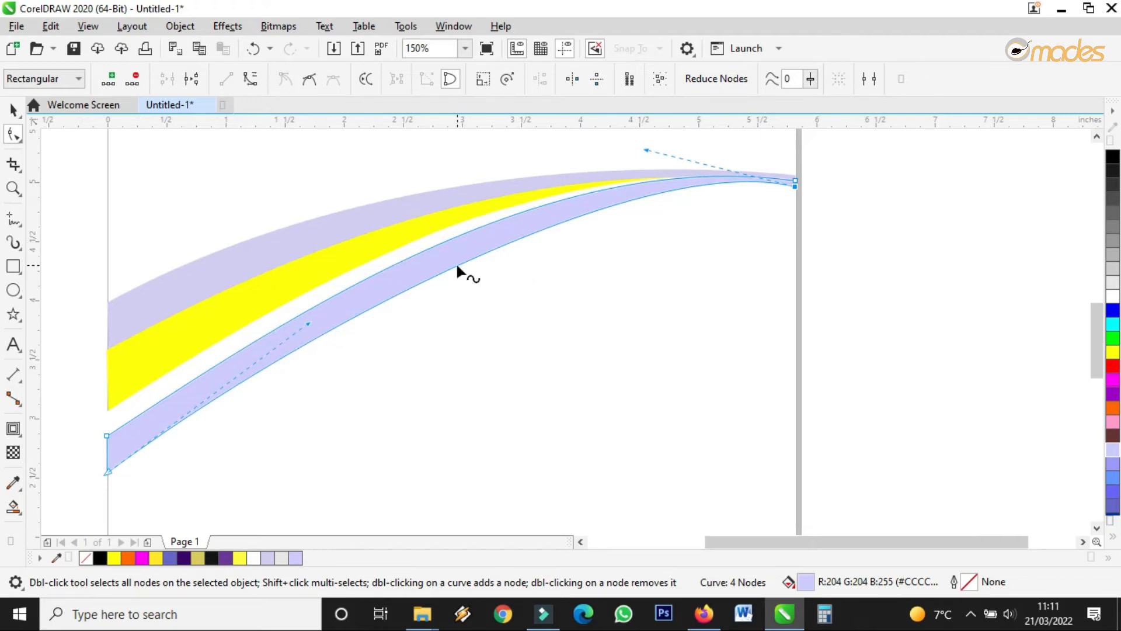
{"action": "double_click", "coordinate": [494, 255]}
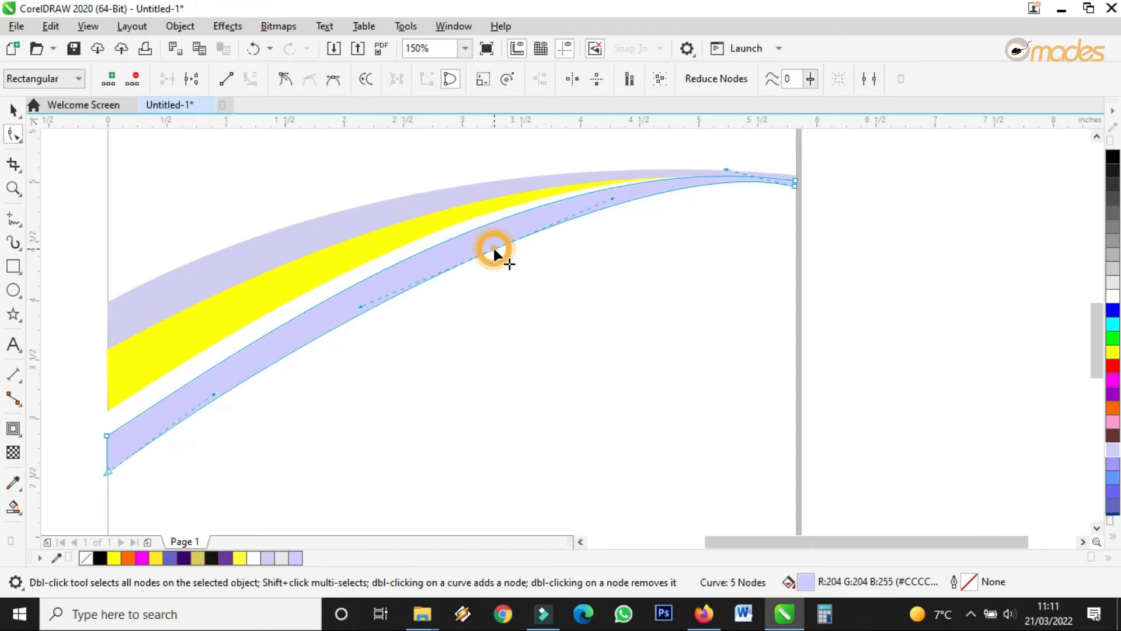
Move the Powder Blue swoosh's middle lower-edge node about 0.1" up and left, and lower the lower edge's right-end handle.
{"action": "double_click", "coordinate": [616, 205]}
{"action": "left_click", "coordinate": [253, 48]}
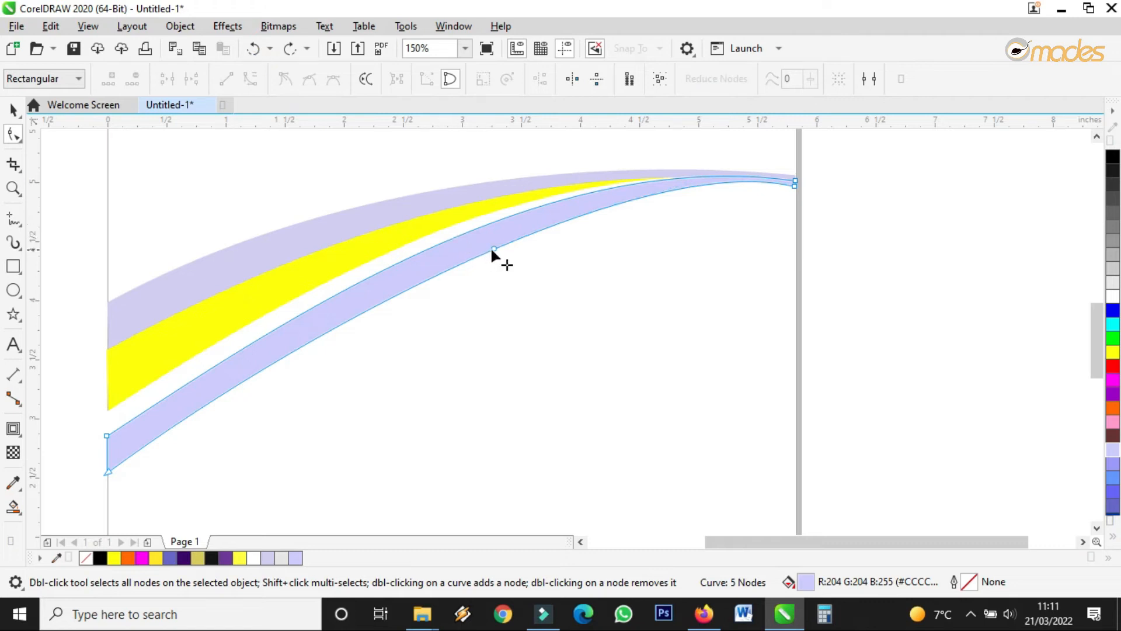
{"action": "left_click_drag", "start_coordinate": [493, 247], "coordinate": [481, 240]}
{"action": "left_click_drag", "start_coordinate": [725, 170], "coordinate": [721, 180]}
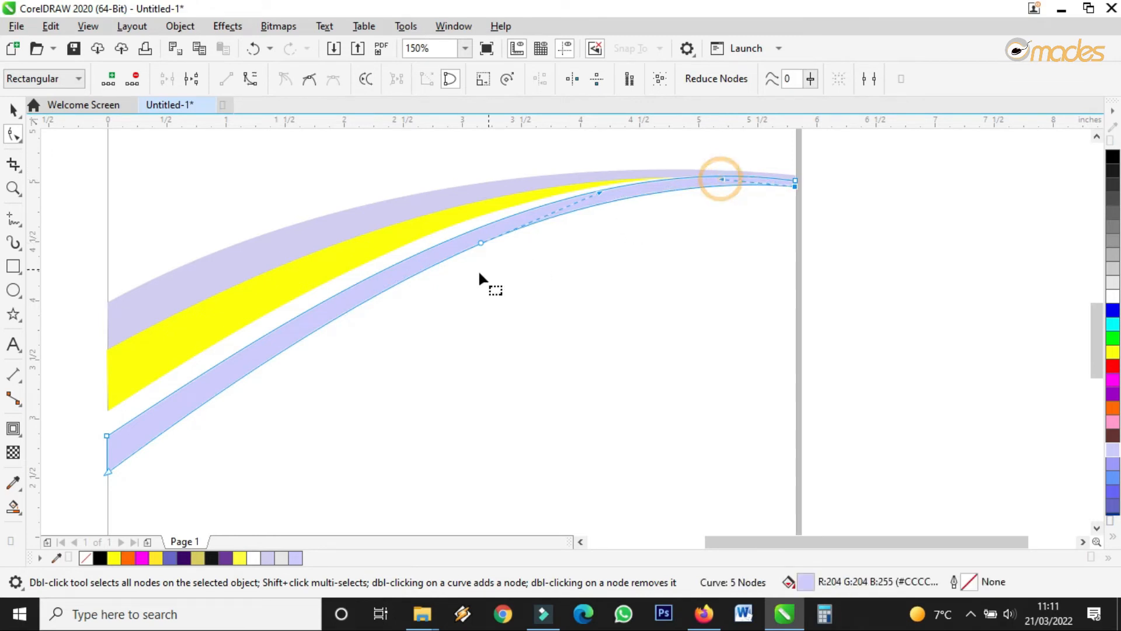
{"action": "left_click", "coordinate": [13, 109]}
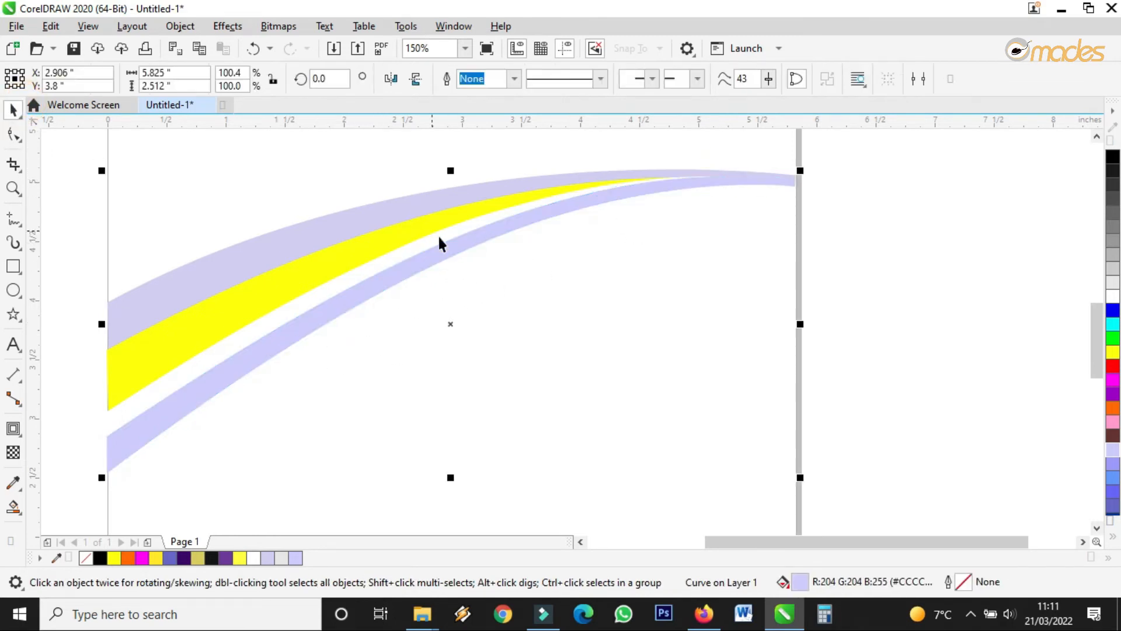
Apply a Gaussian Blur with a radius of about 12.7 pixels to the lavender swoosh.
{"action": "scroll", "coordinate": [507, 271], "scroll_direction": "down", "scroll_amount": 2}
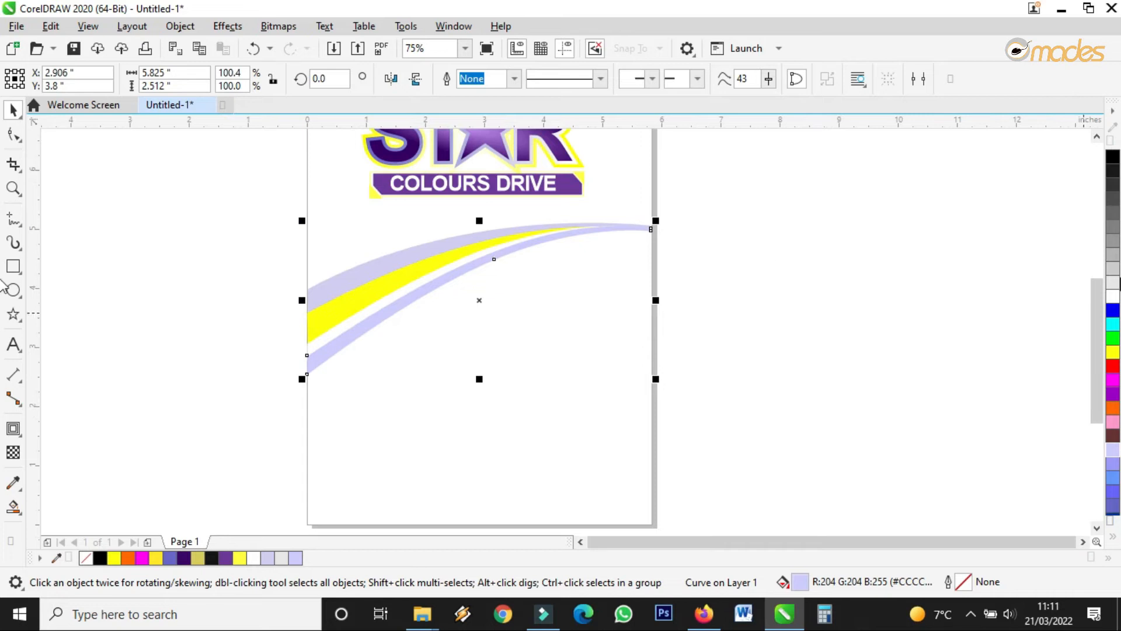
{"action": "scroll", "coordinate": [469, 223], "scroll_direction": "up", "scroll_amount": 2}
{"action": "left_click", "coordinate": [468, 252]}
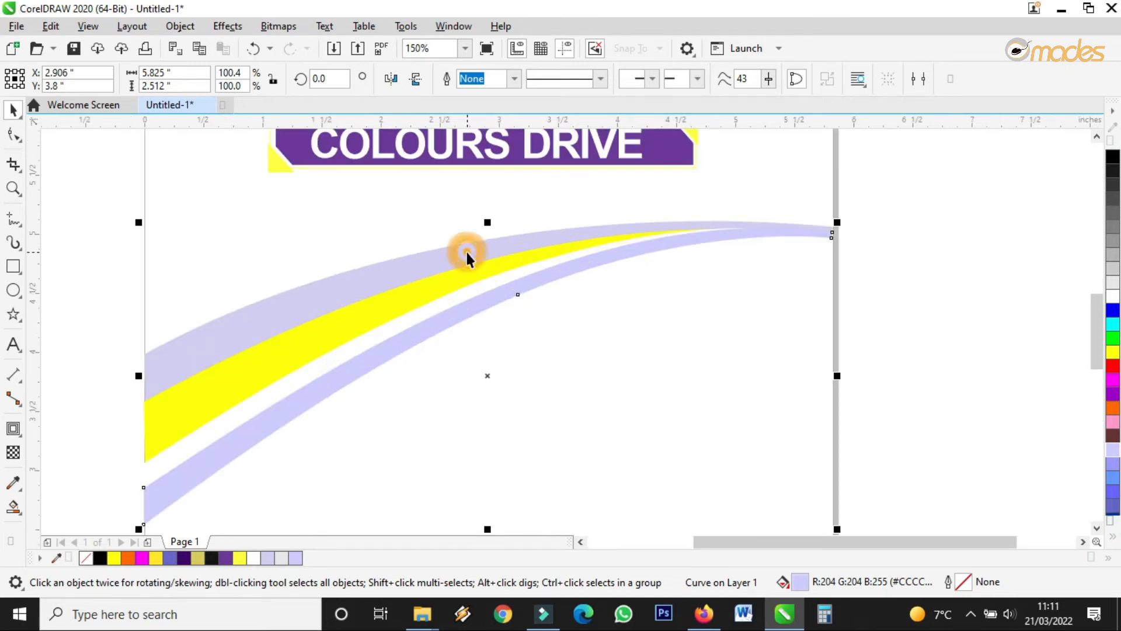
{"action": "left_click", "coordinate": [390, 267]}
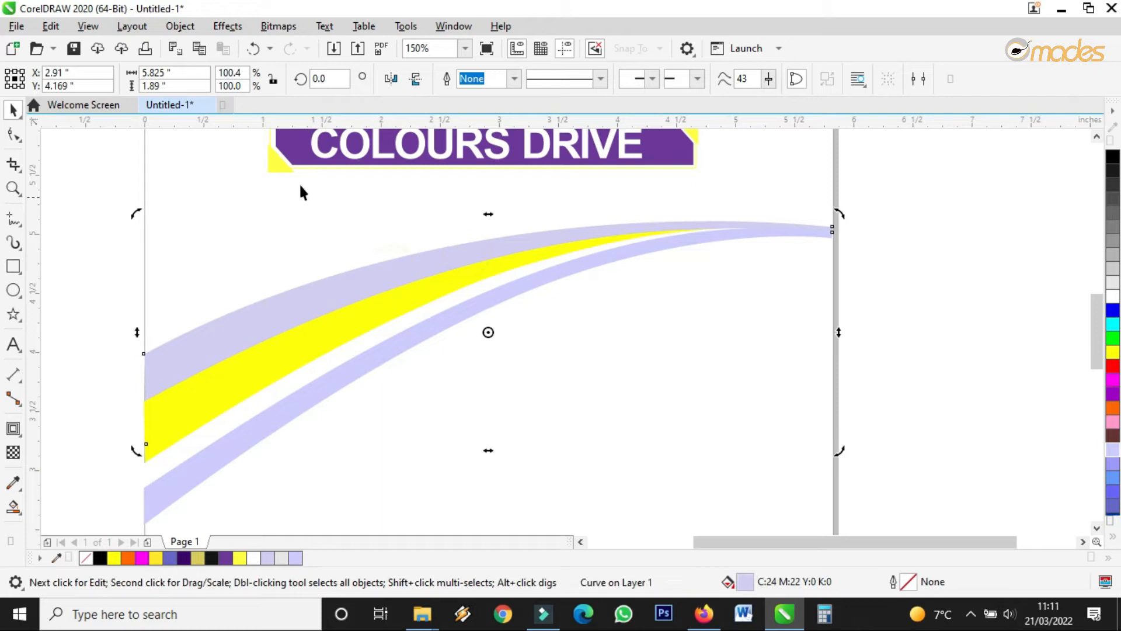
{"action": "left_click", "coordinate": [240, 28]}
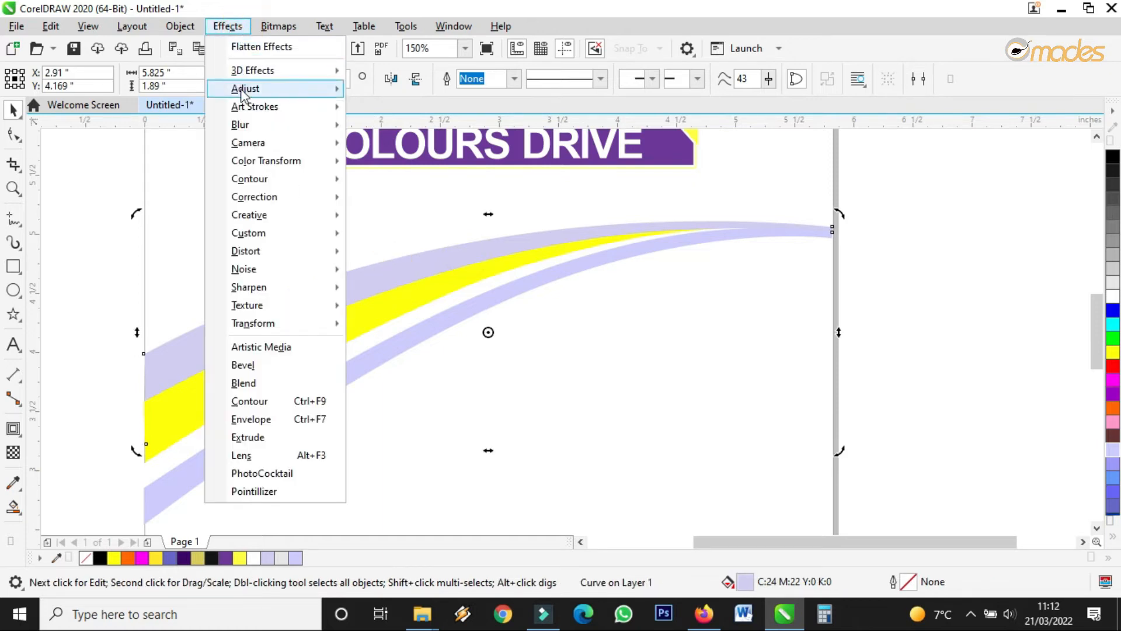
{"action": "mouse_move", "coordinate": [251, 124]}
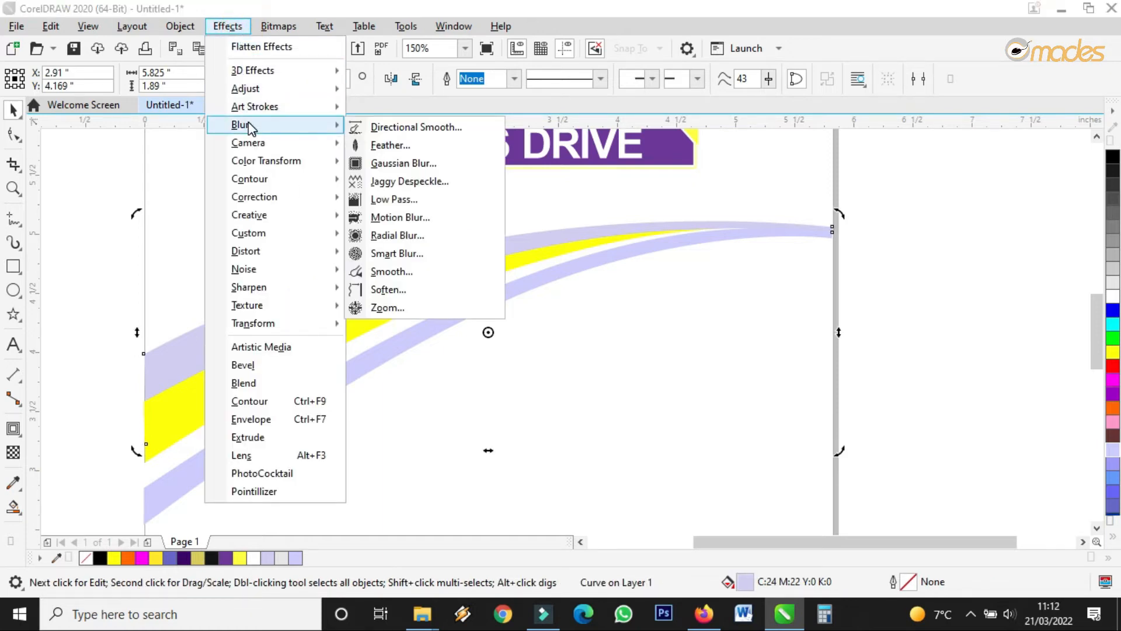
{"action": "left_click", "coordinate": [412, 167]}
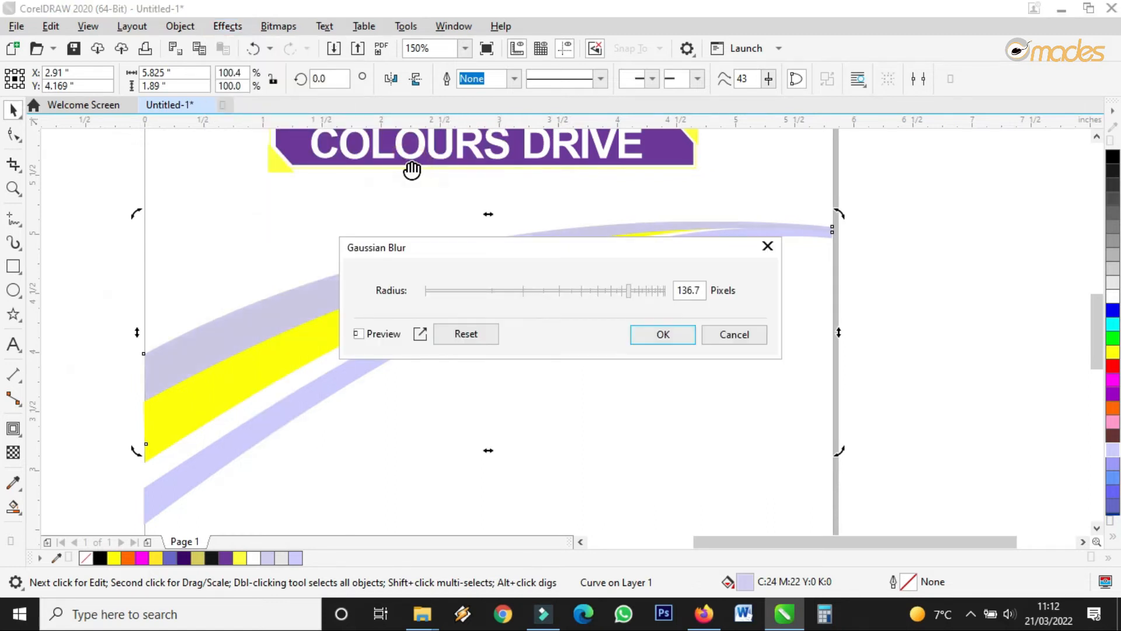
{"action": "left_click_drag", "start_coordinate": [595, 292], "coordinate": [470, 292]}
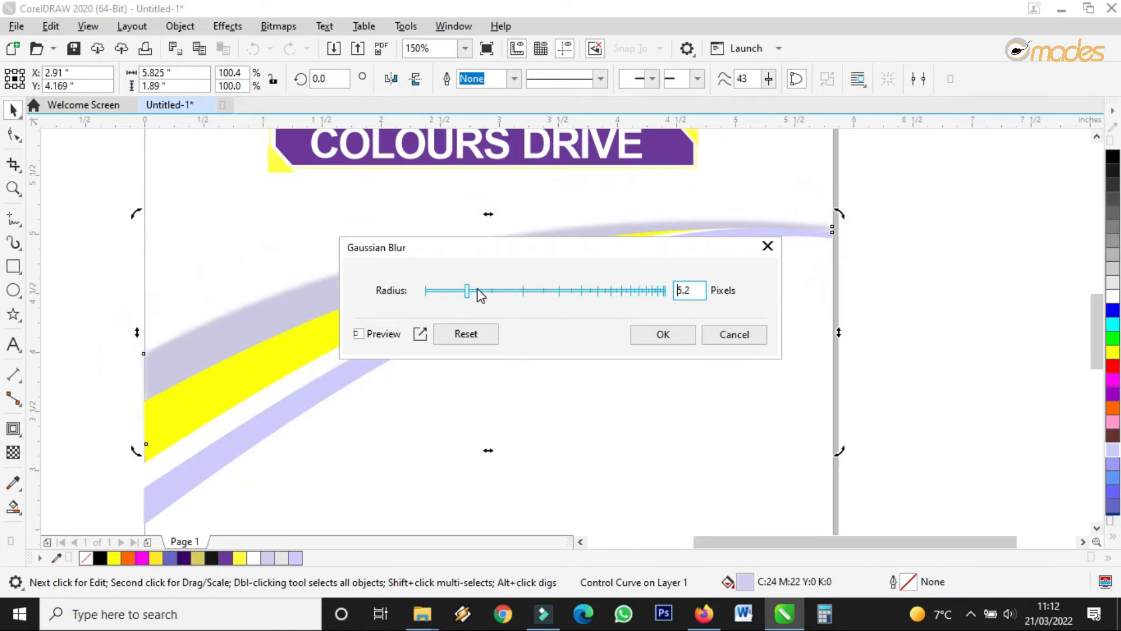
{"action": "left_click", "coordinate": [480, 291]}
{"action": "left_click", "coordinate": [503, 292]}
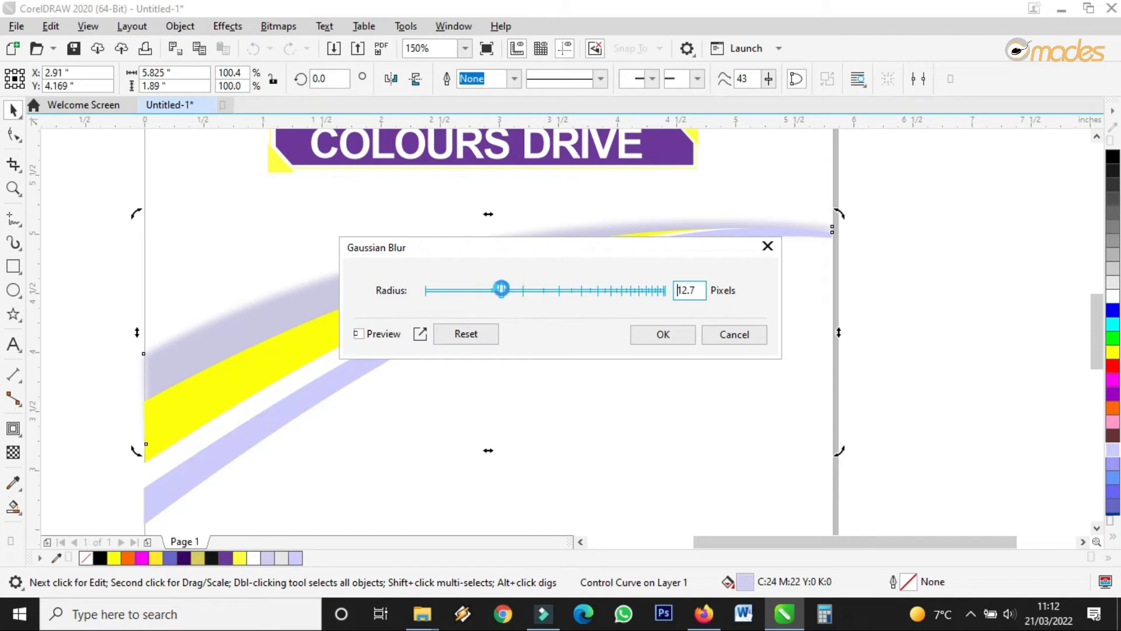
{"action": "left_click", "coordinate": [507, 292]}
{"action": "left_click", "coordinate": [658, 335]}
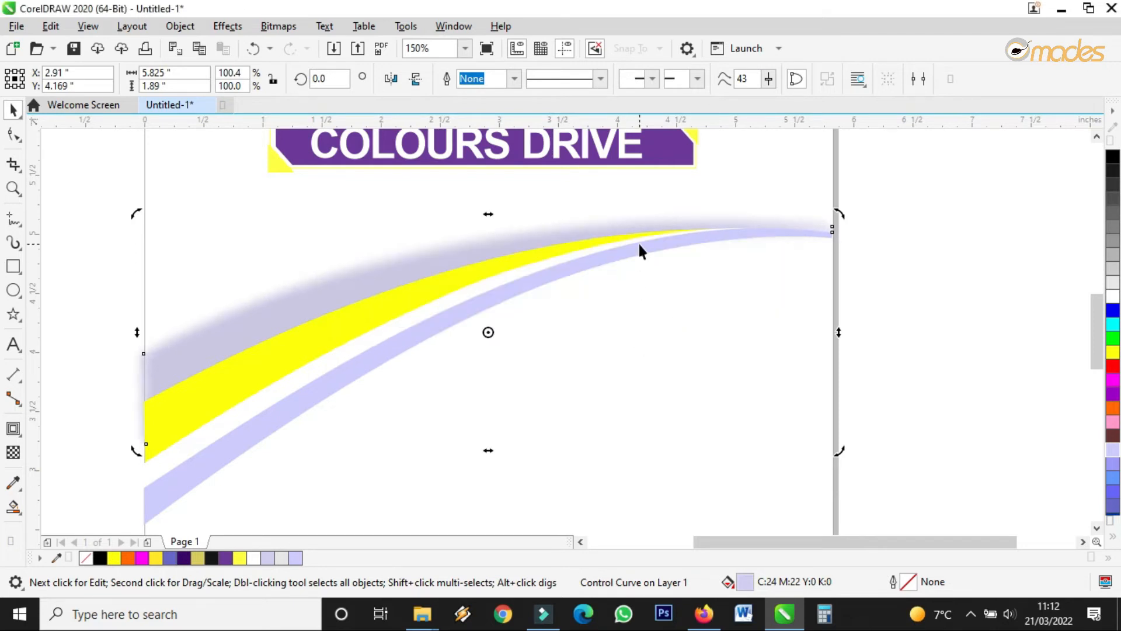
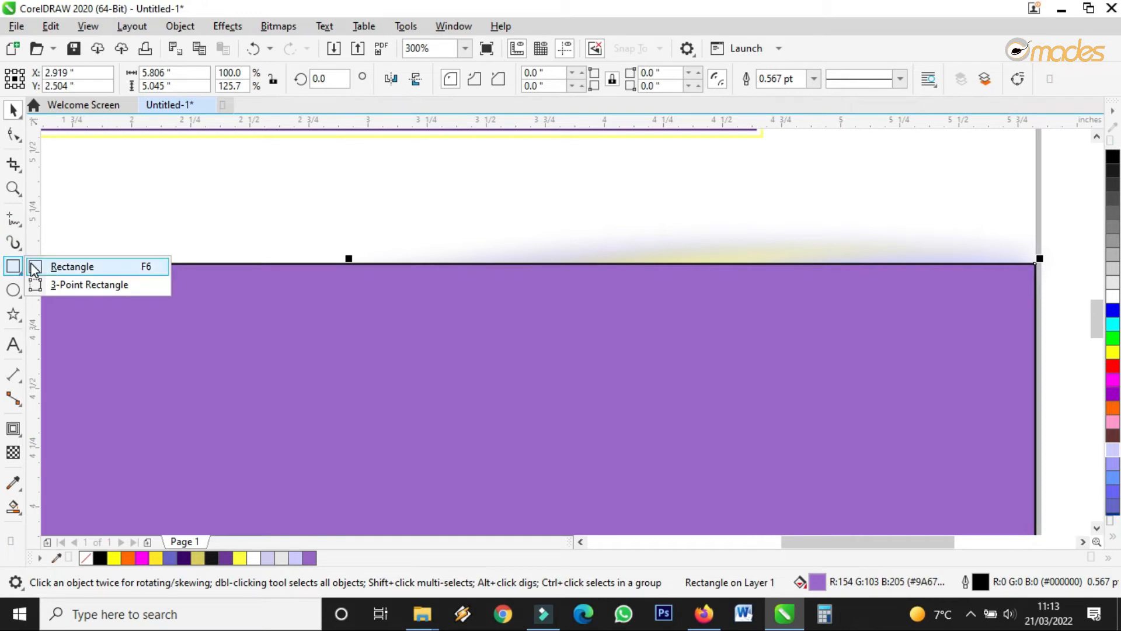
Sketch four short freehand practice lines above and across the purple rectangle's top edge, giving one of them a bend.
{"action": "mouse_move", "coordinate": [14, 225]}
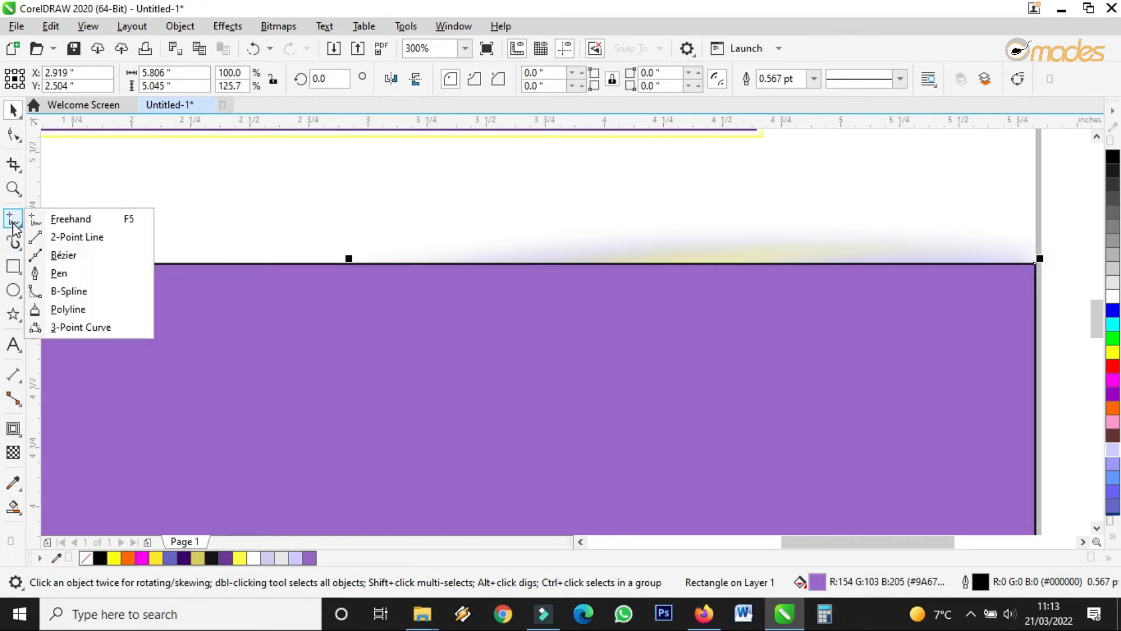
{"action": "left_click", "coordinate": [95, 220]}
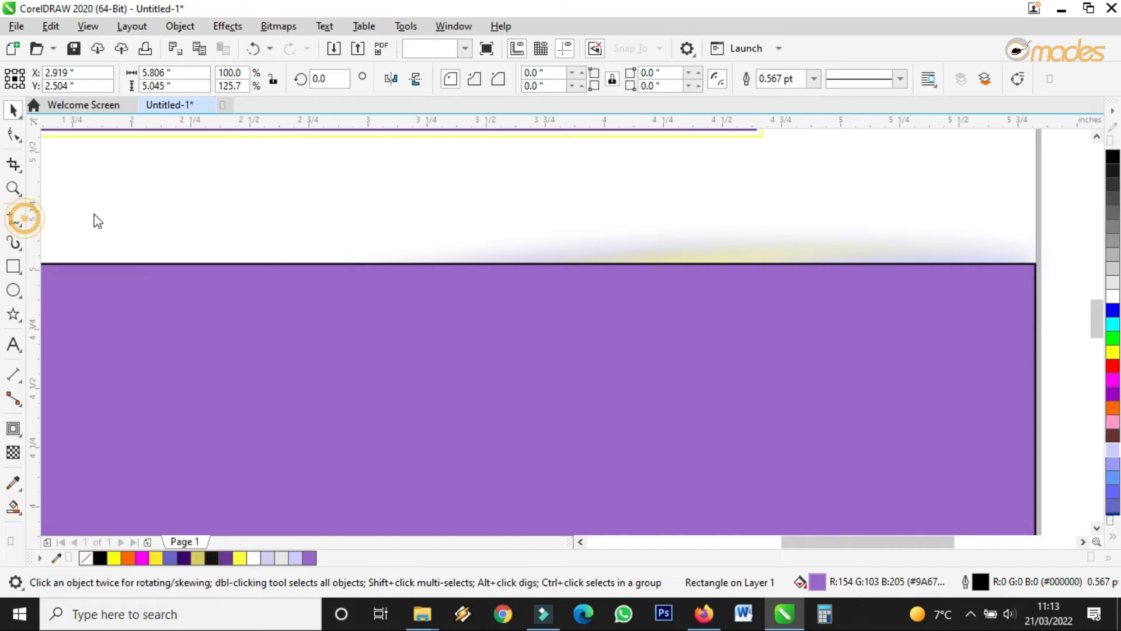
{"action": "left_click", "coordinate": [158, 183]}
{"action": "left_click", "coordinate": [145, 235]}
{"action": "left_click", "coordinate": [416, 315]}
{"action": "left_click_drag", "start_coordinate": [352, 206], "coordinate": [320, 217]}
{"action": "left_click", "coordinate": [291, 269]}
{"action": "left_click", "coordinate": [351, 327]}
{"action": "left_click", "coordinate": [417, 328]}
{"action": "left_click", "coordinate": [430, 319]}
{"action": "left_click", "coordinate": [13, 110]}
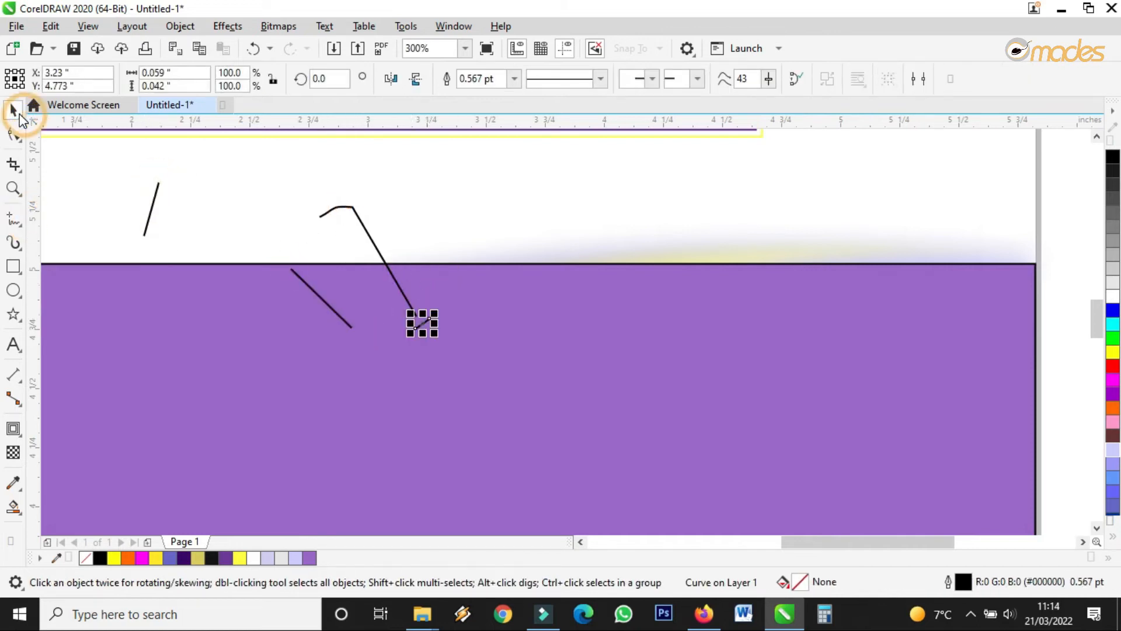
Curve the bent practice line's long segment upward and bend the leftmost practice line with an added node near its upper end.
{"action": "left_click", "coordinate": [14, 136]}
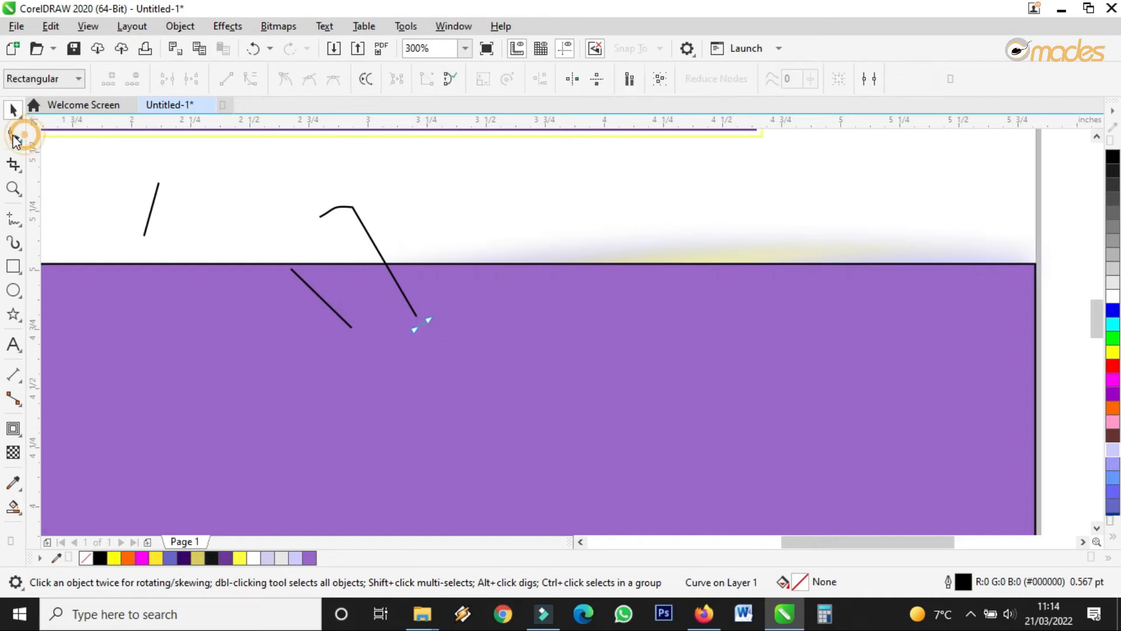
{"action": "left_click", "coordinate": [383, 258]}
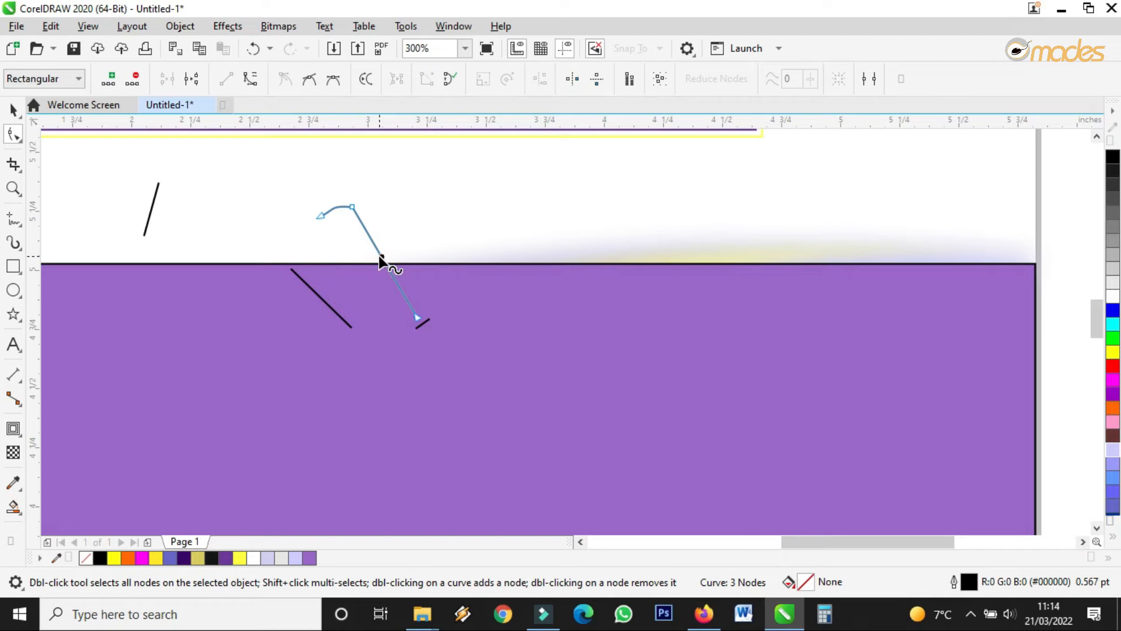
{"action": "left_click", "coordinate": [253, 80]}
{"action": "left_click_drag", "start_coordinate": [376, 251], "coordinate": [346, 177]}
{"action": "left_click", "coordinate": [153, 205]}
{"action": "left_click_drag", "start_coordinate": [159, 181], "coordinate": [150, 175]}
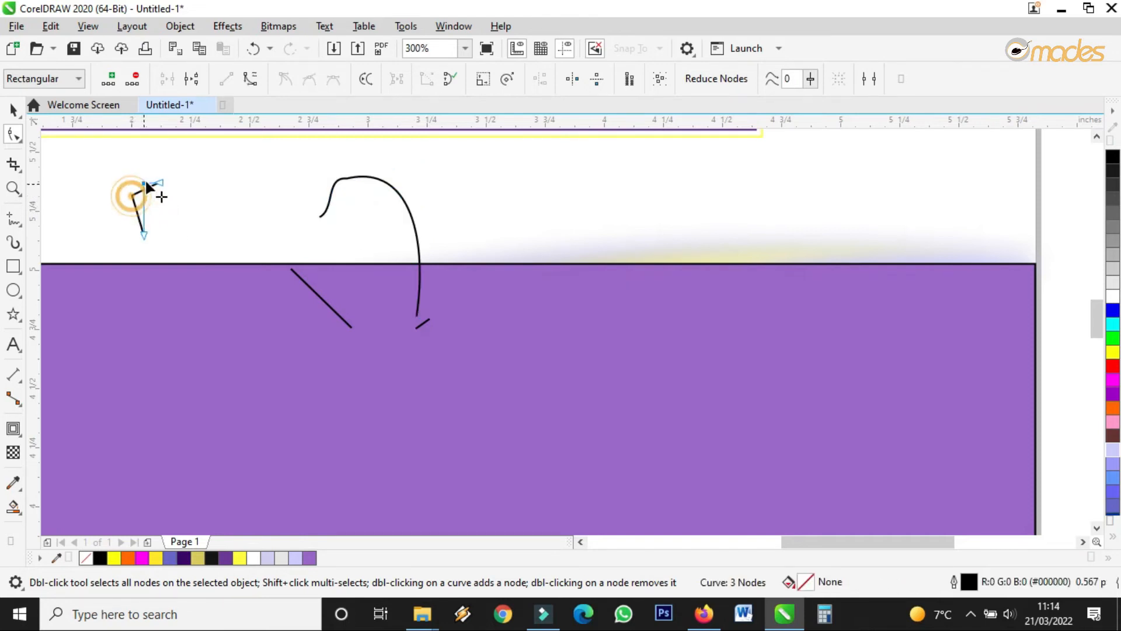
Delete all the freehand practice lines.
{"action": "left_click", "coordinate": [12, 109]}
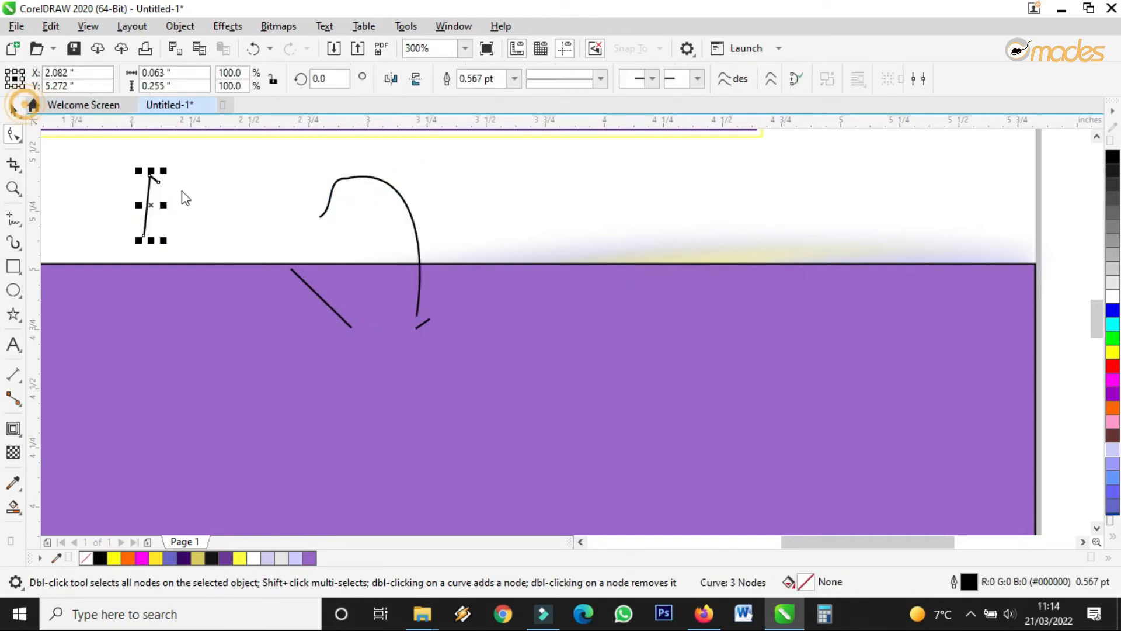
{"action": "left_click_drag", "start_coordinate": [123, 159], "coordinate": [508, 384]}
{"action": "key", "text": "Delete"}
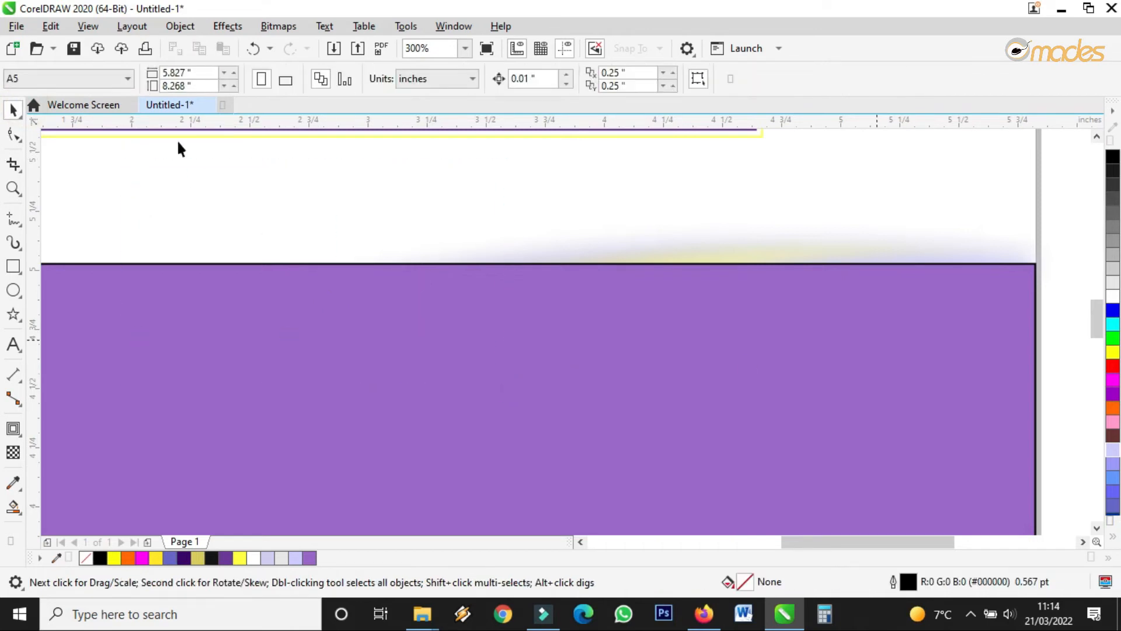
Try converting the purple rectangle to curves, and undo the conversion.
{"action": "left_click", "coordinate": [310, 321]}
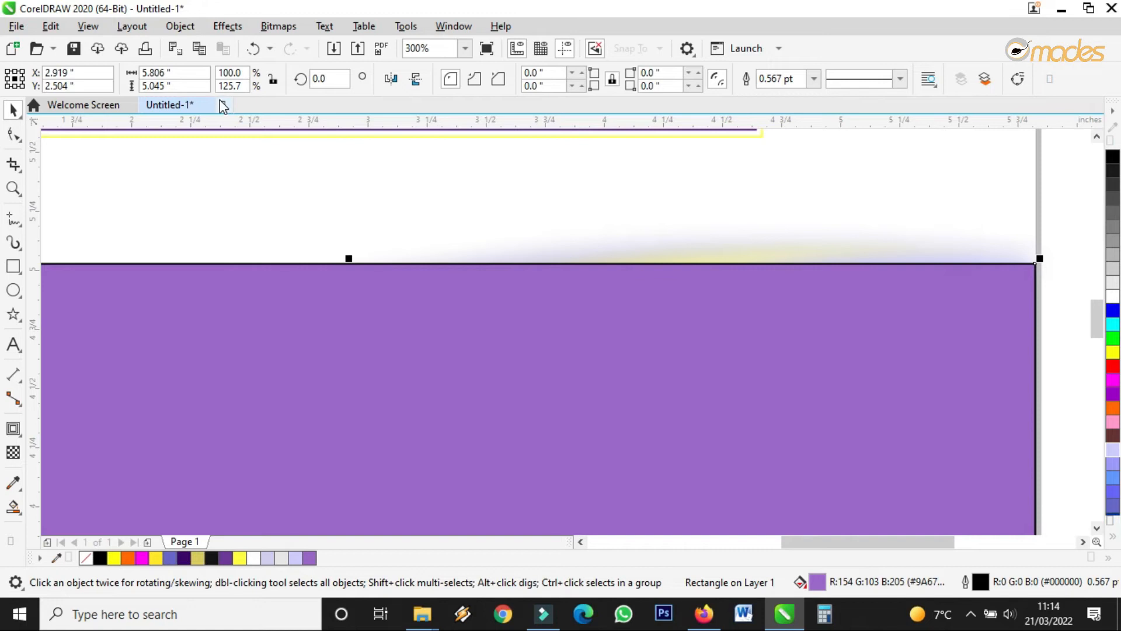
{"action": "left_click", "coordinate": [177, 27]}
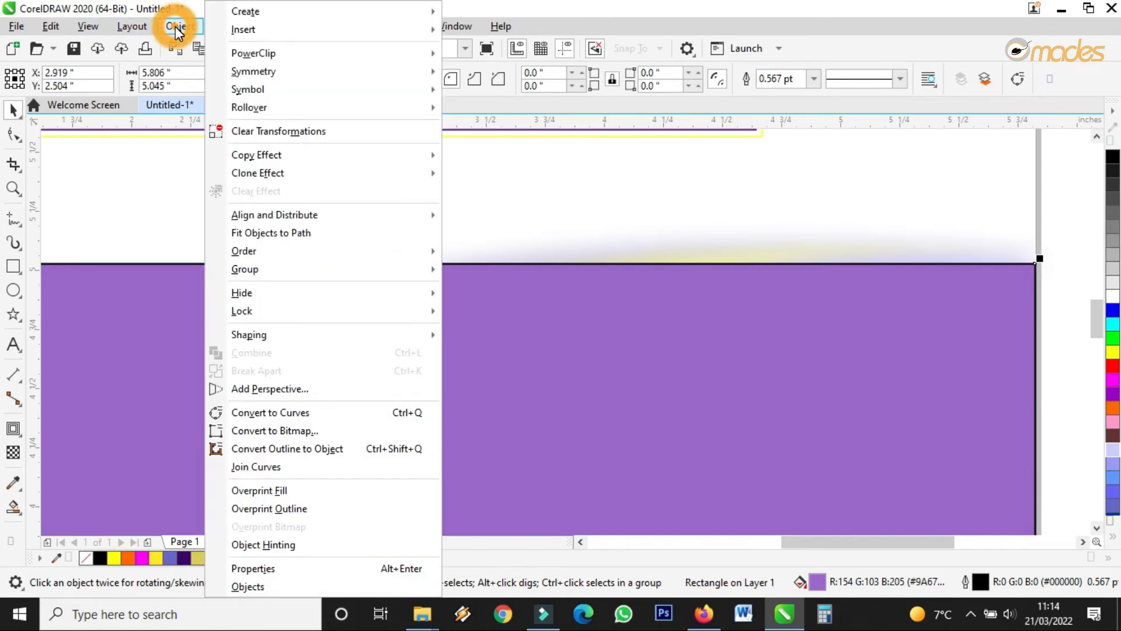
{"action": "left_click", "coordinate": [286, 416]}
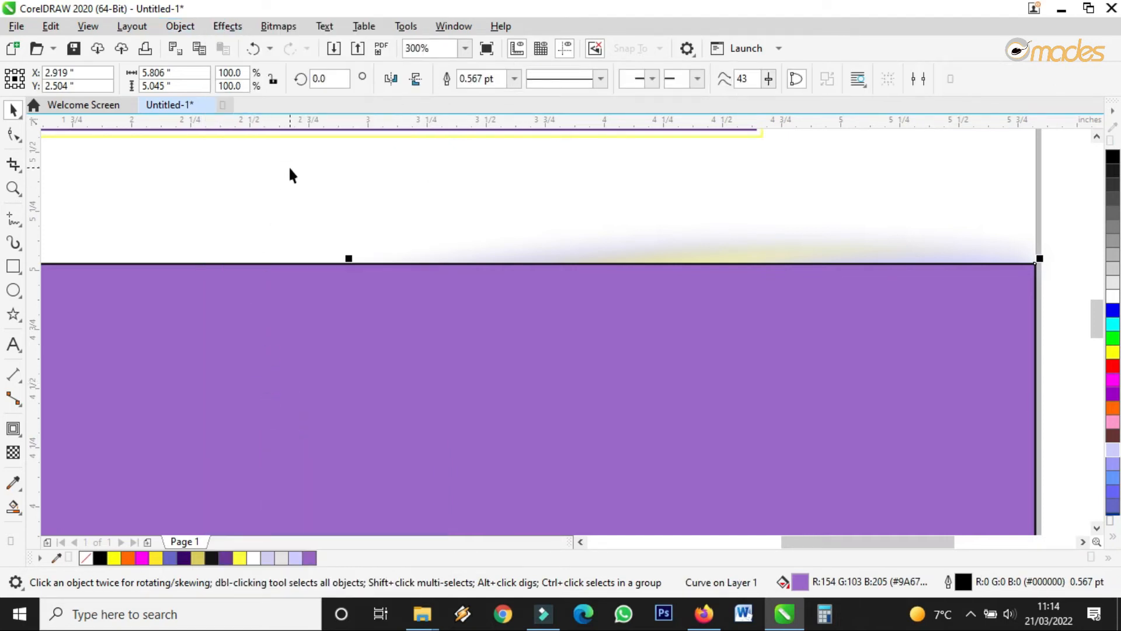
{"action": "left_click", "coordinate": [253, 48]}
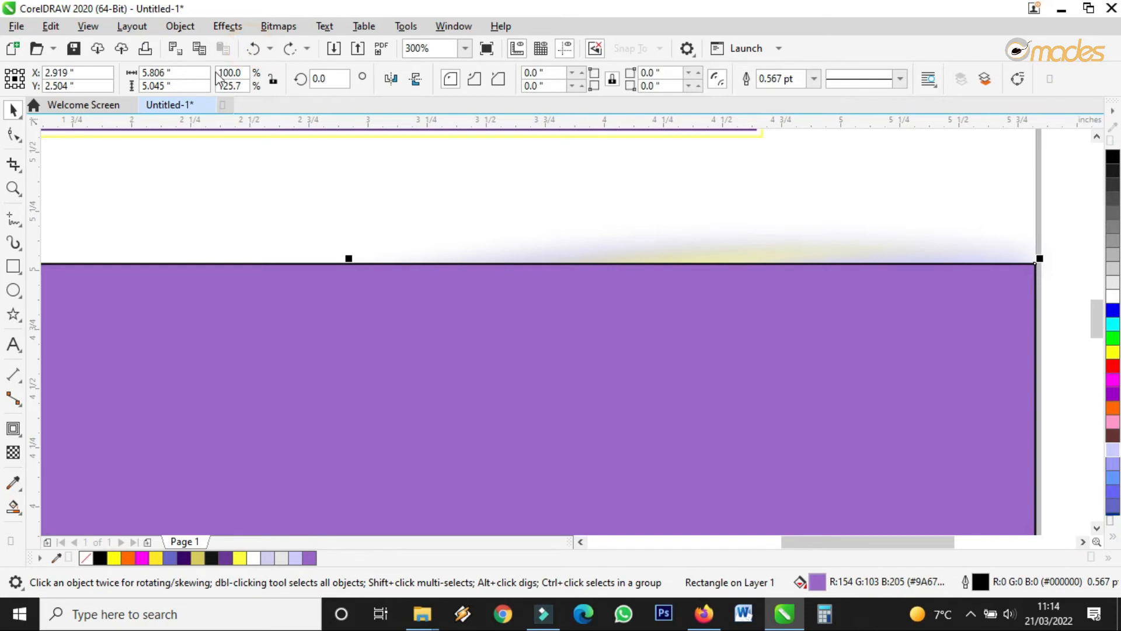
Try to add and move nodes on the unconverted purple rectangle's top edge with the Shape tool.
{"action": "left_click", "coordinate": [14, 135]}
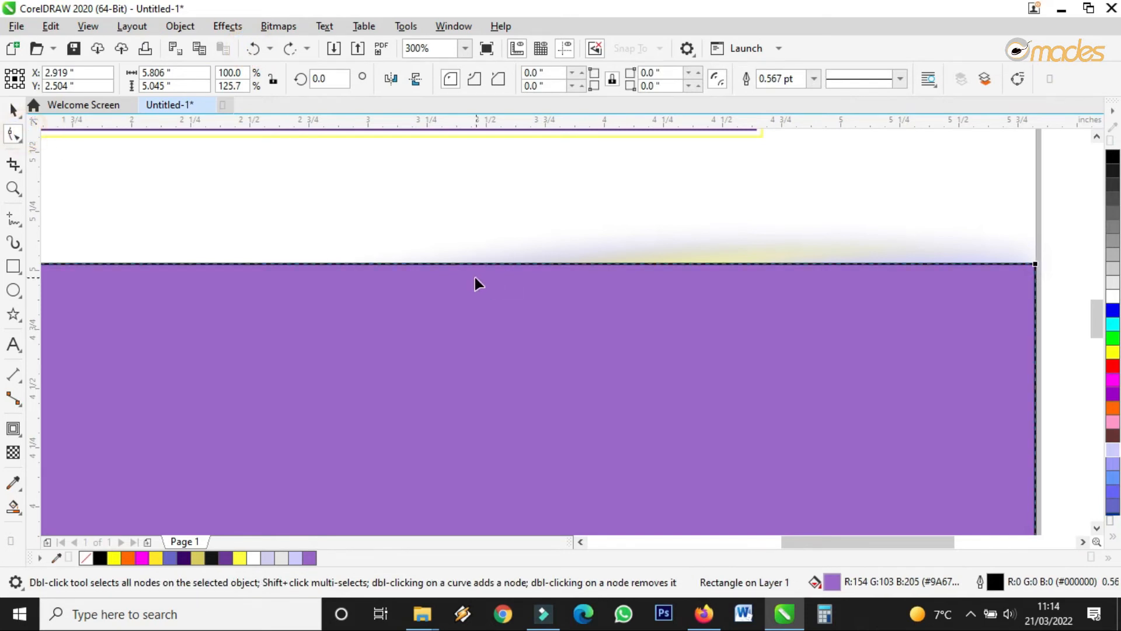
{"action": "left_click_drag", "start_coordinate": [459, 266], "coordinate": [459, 267]}
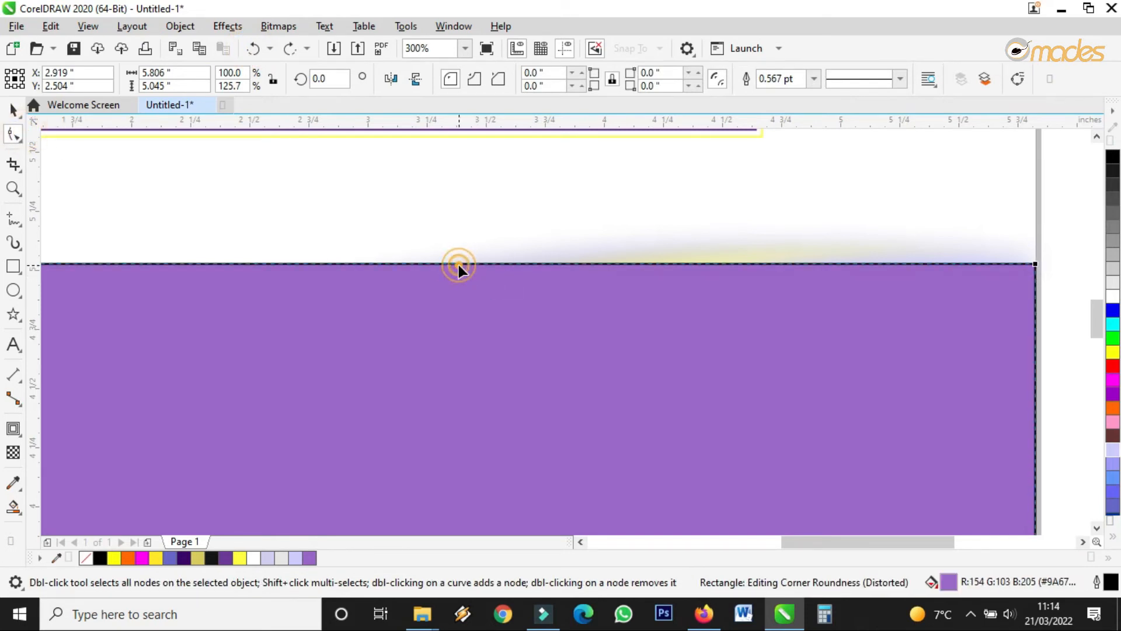
{"action": "double_click", "coordinate": [459, 265]}
{"action": "double_click", "coordinate": [404, 264]}
{"action": "left_click", "coordinate": [582, 270]}
{"action": "left_click", "coordinate": [13, 110]}
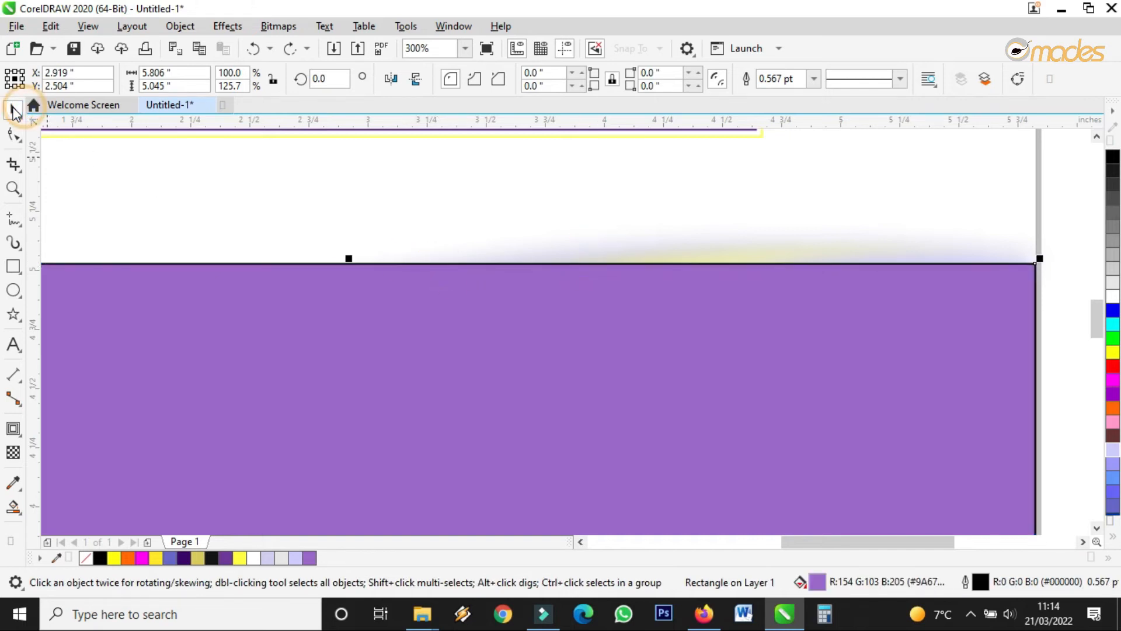
Convert the purple rectangle to curves and turn its straight top edge into a curve segment.
{"action": "left_click", "coordinate": [182, 26]}
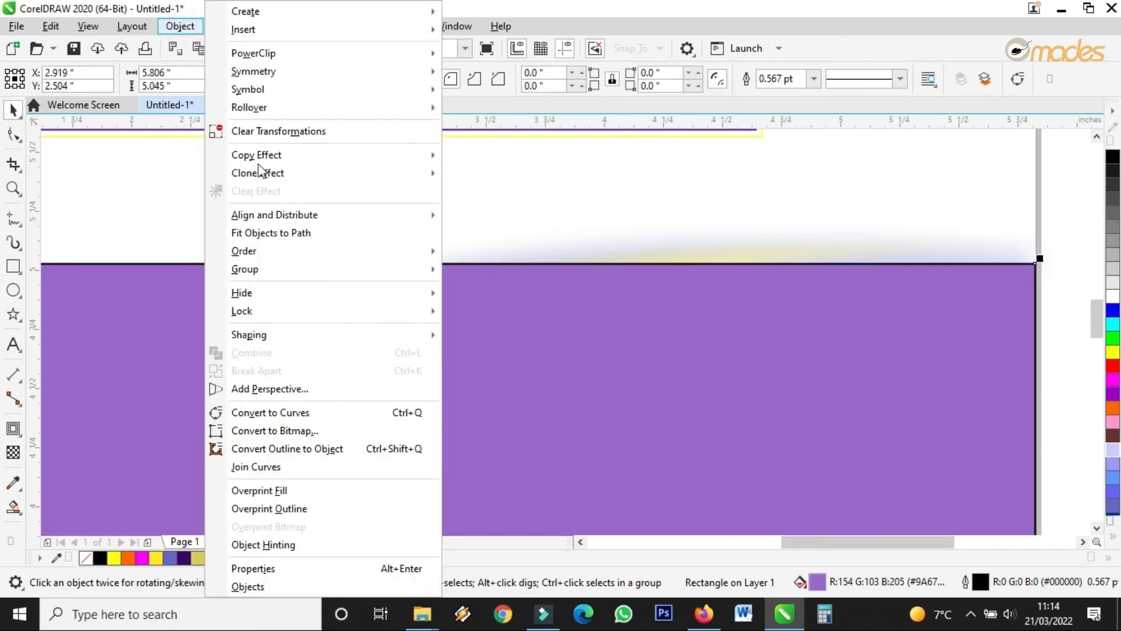
{"action": "left_click", "coordinate": [341, 410]}
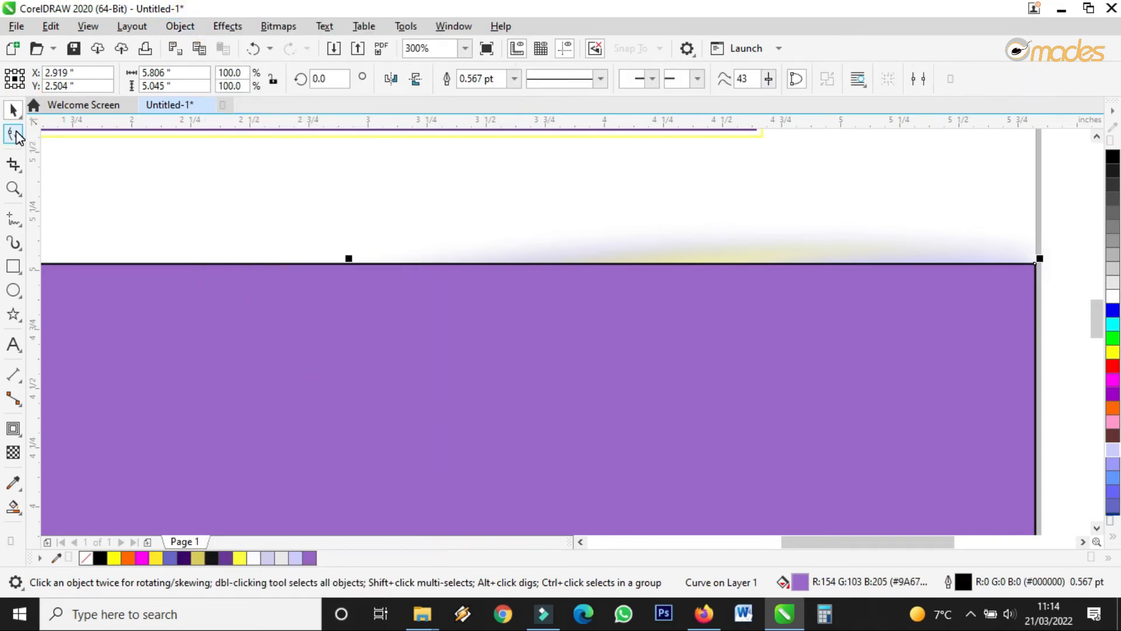
{"action": "left_click", "coordinate": [13, 134]}
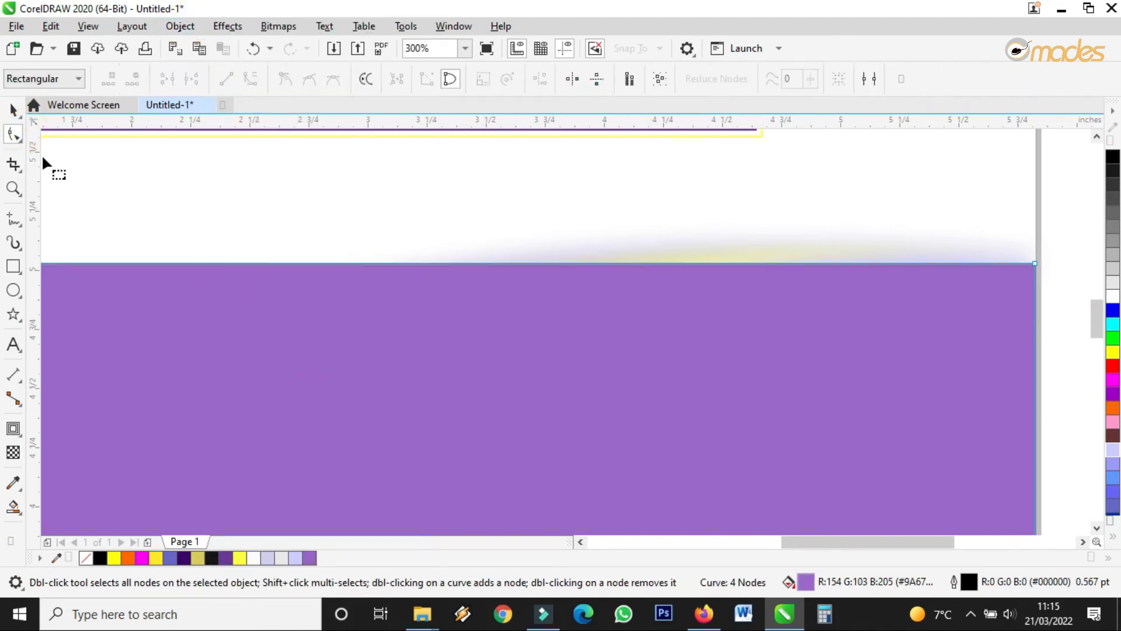
{"action": "left_click", "coordinate": [461, 263]}
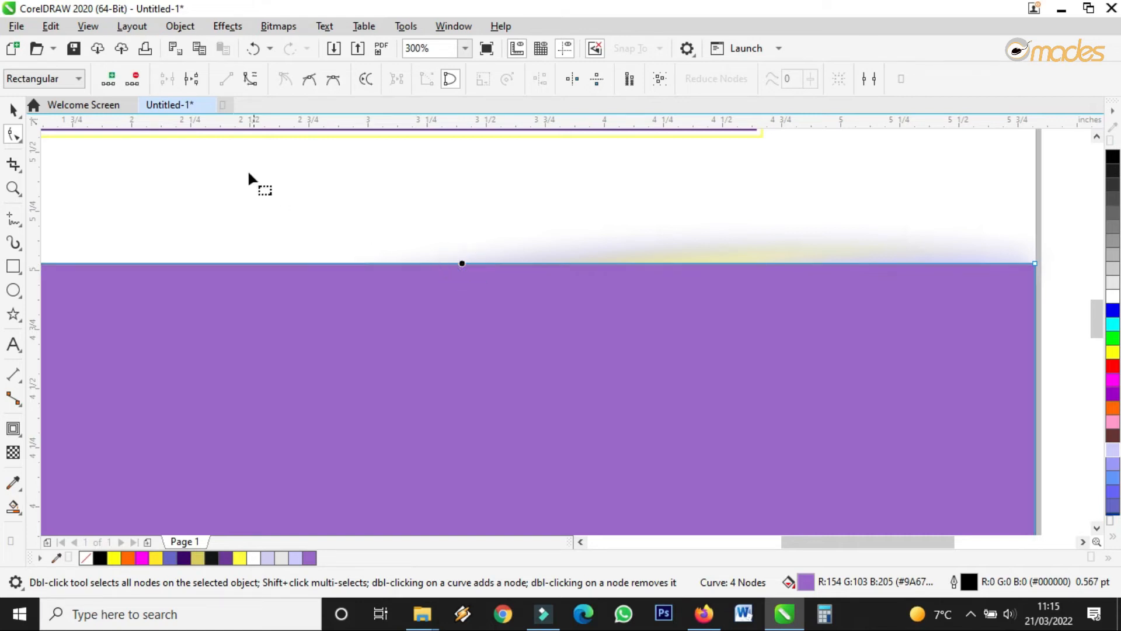
{"action": "left_click", "coordinate": [253, 85]}
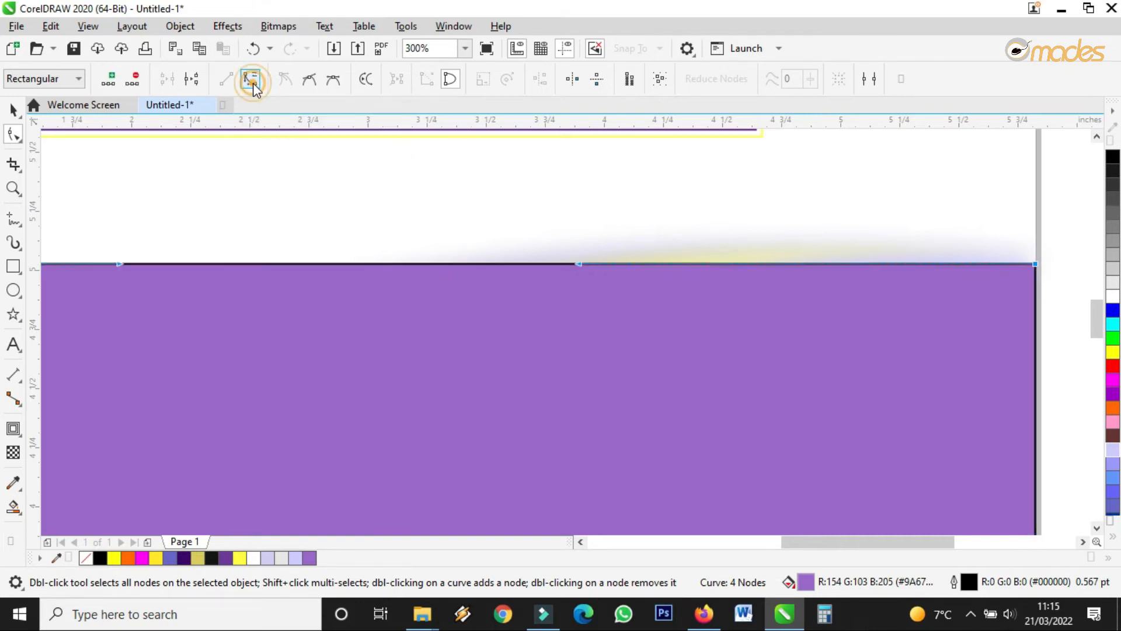
Lower the purple block's top-left corner node about 1.2 inches and bend the top edge upward into an arch following the swooshes.
{"action": "scroll", "coordinate": [471, 305], "scroll_direction": "down", "scroll_amount": 4}
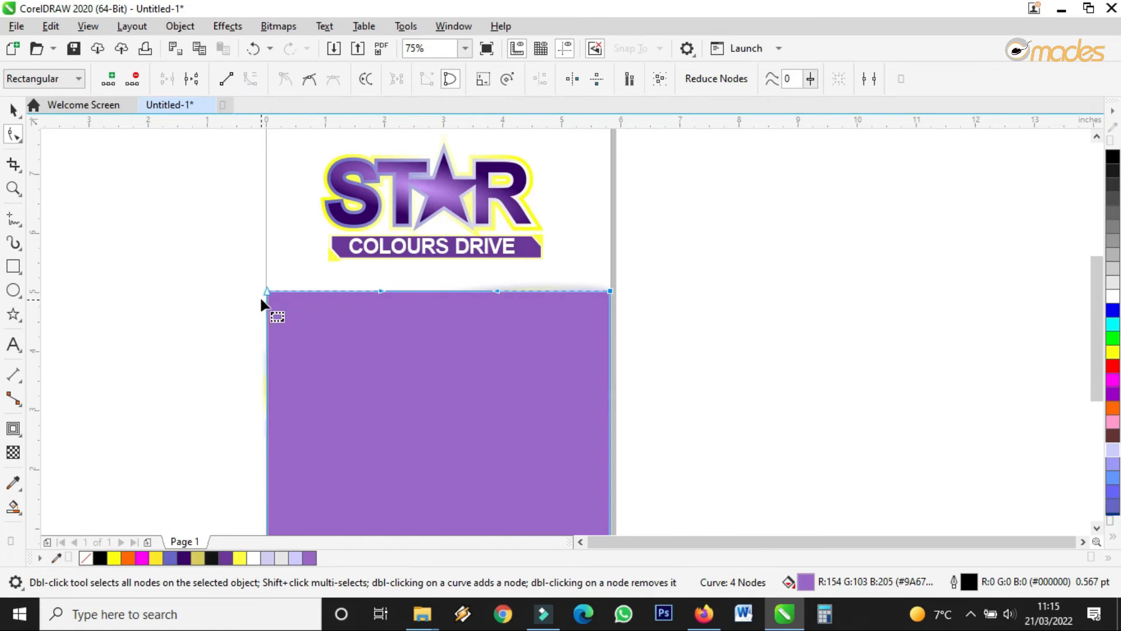
{"action": "left_click", "coordinate": [267, 291]}
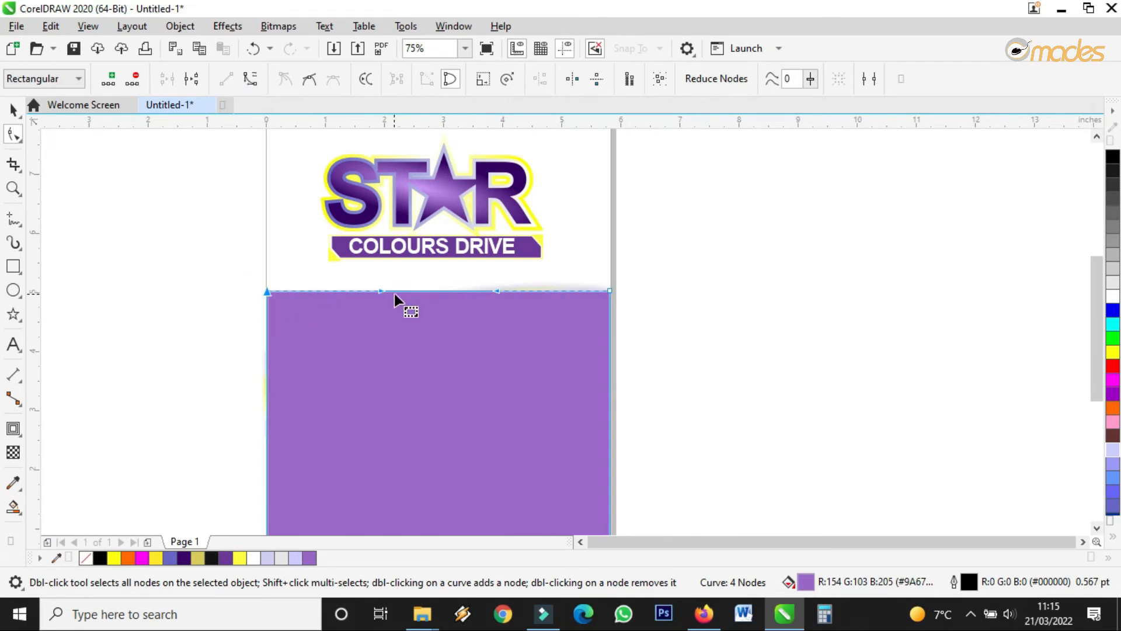
{"action": "scroll", "coordinate": [385, 296], "scroll_direction": "up", "scroll_amount": 2}
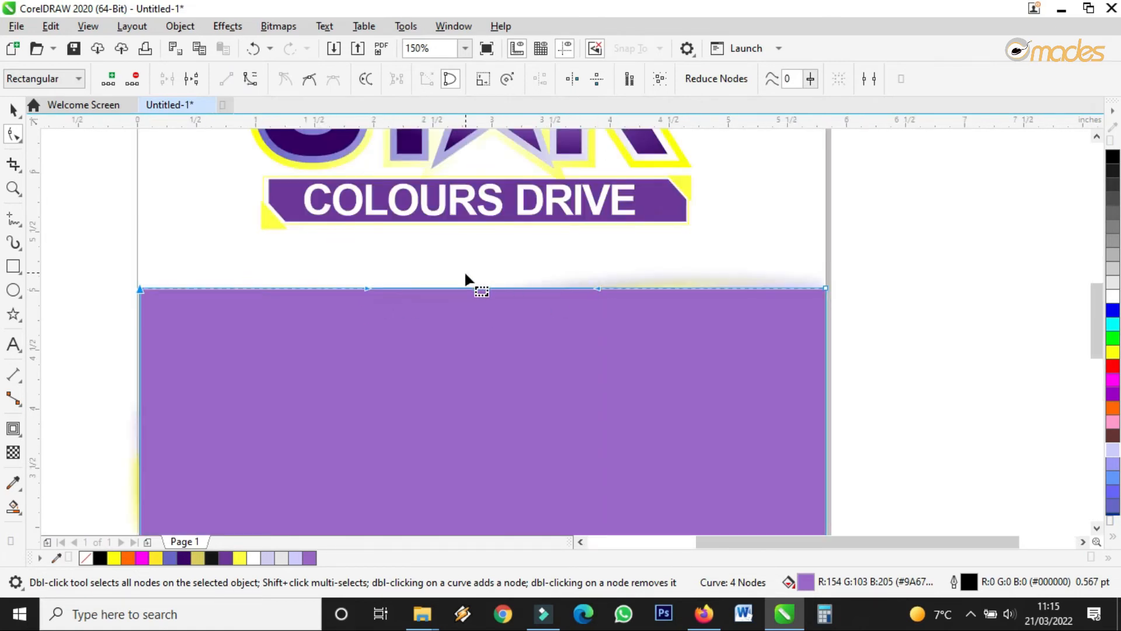
{"action": "left_click", "coordinate": [140, 290]}
{"action": "left_click_drag", "start_coordinate": [139, 288], "coordinate": [139, 426]}
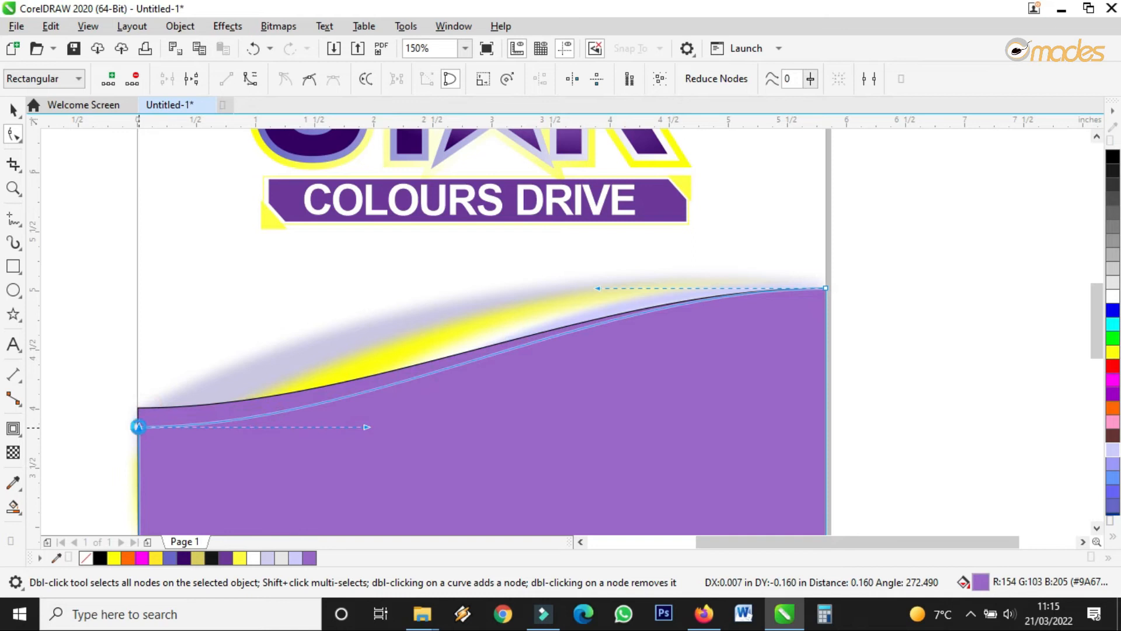
{"action": "left_click_drag", "start_coordinate": [365, 429], "coordinate": [363, 302]}
{"action": "left_click_drag", "start_coordinate": [826, 289], "coordinate": [825, 286]}
{"action": "scroll", "coordinate": [571, 268], "scroll_direction": "down", "scroll_amount": 2}
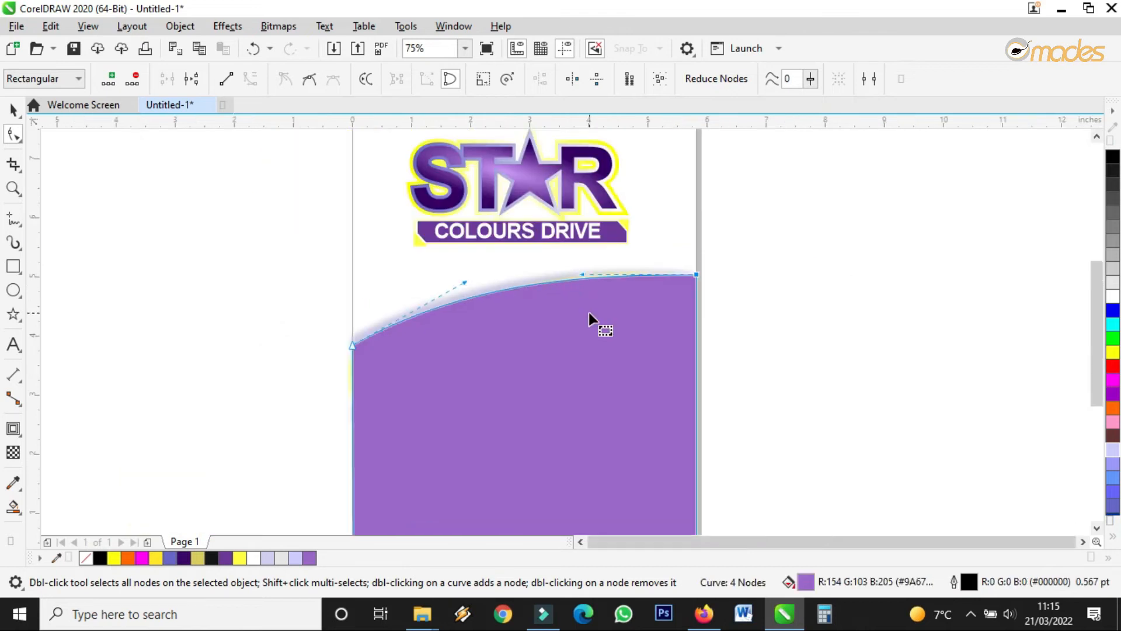
{"action": "left_click", "coordinate": [13, 108]}
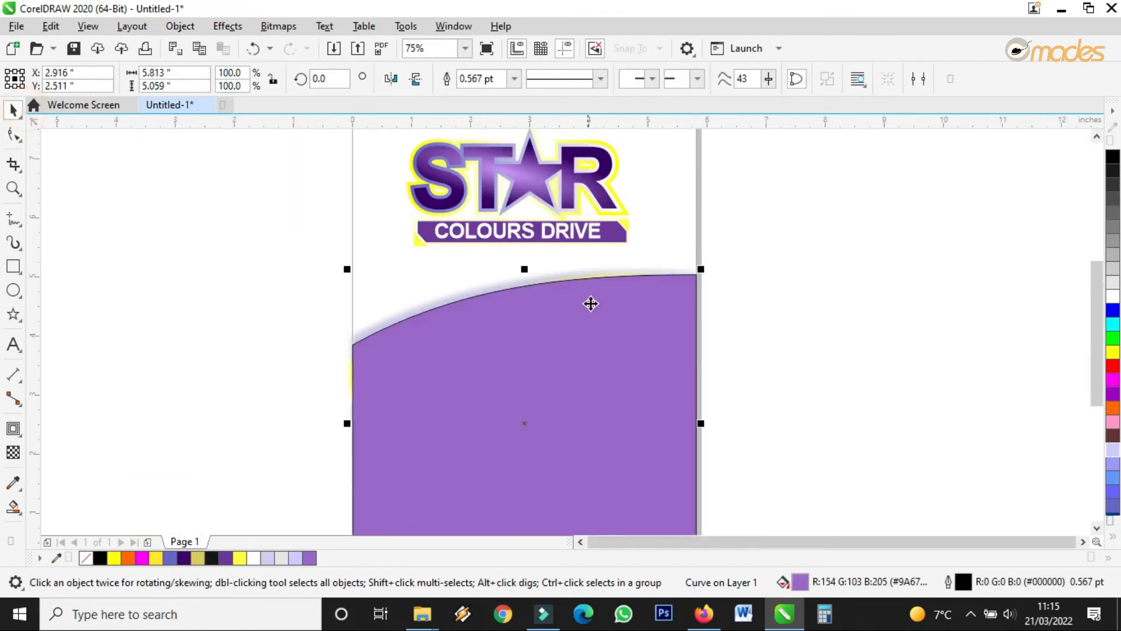
Send the curved purple block to the back of the page, behind the blurred swooshes.
{"action": "scroll", "coordinate": [591, 303], "scroll_direction": "up", "scroll_amount": 2}
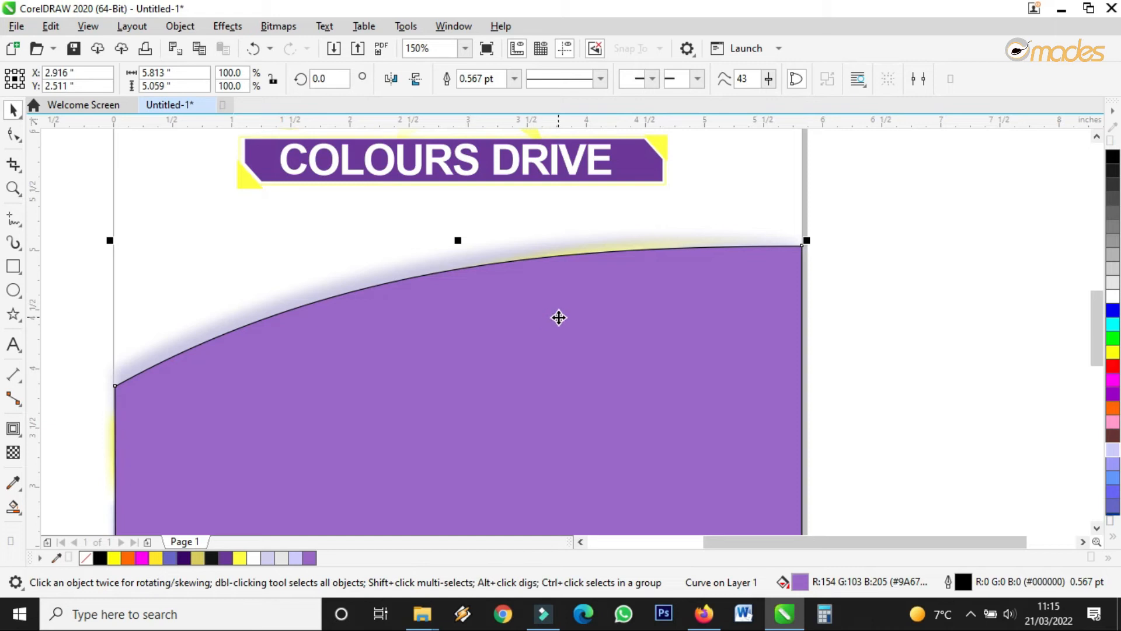
{"action": "right_click", "coordinate": [503, 314]}
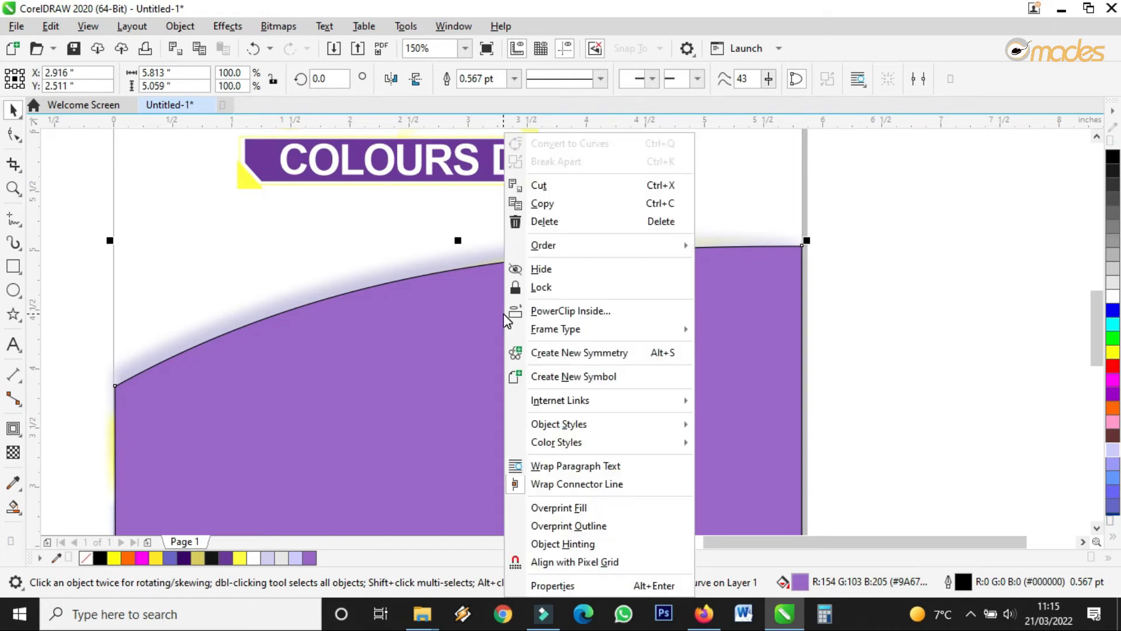
{"action": "left_click", "coordinate": [442, 337]}
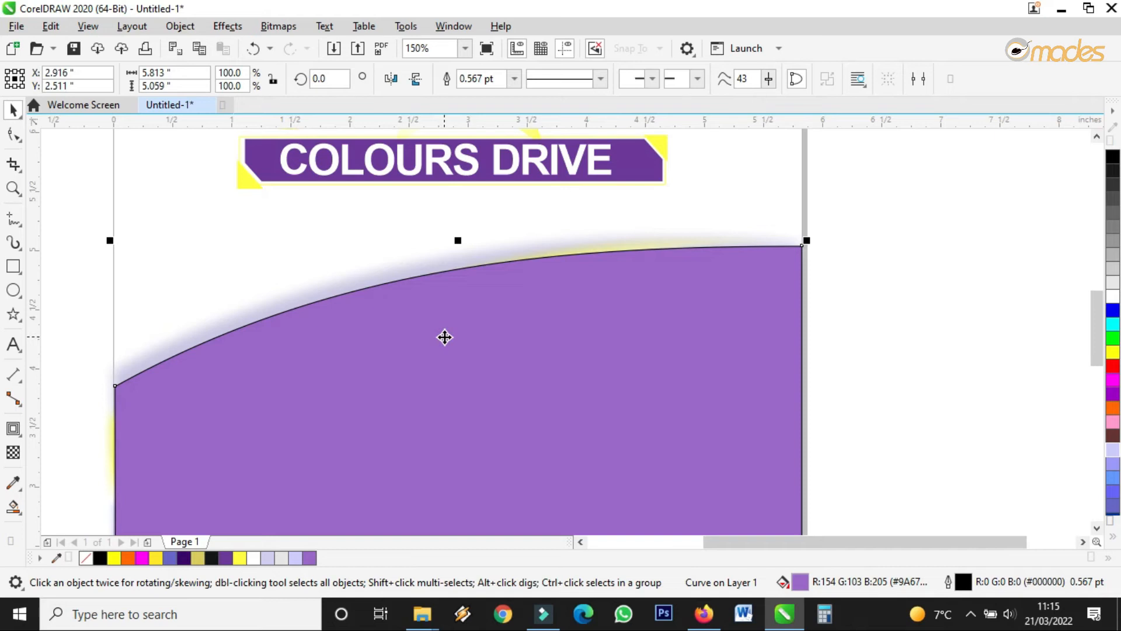
{"action": "right_click", "coordinate": [445, 337]}
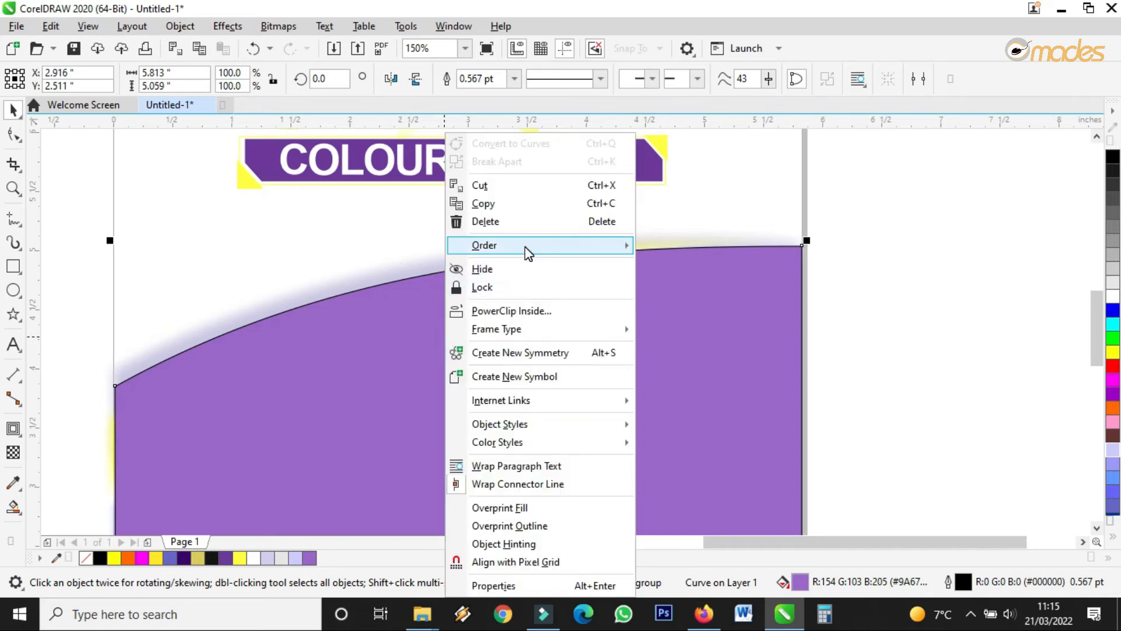
{"action": "mouse_move", "coordinate": [527, 251]}
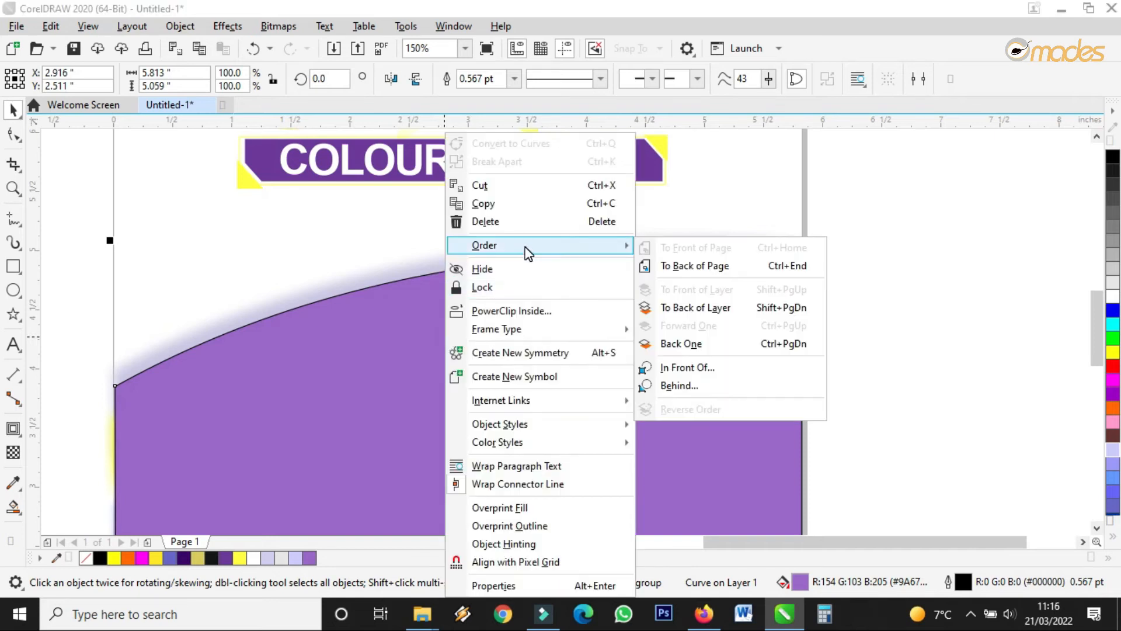
{"action": "left_click", "coordinate": [692, 271]}
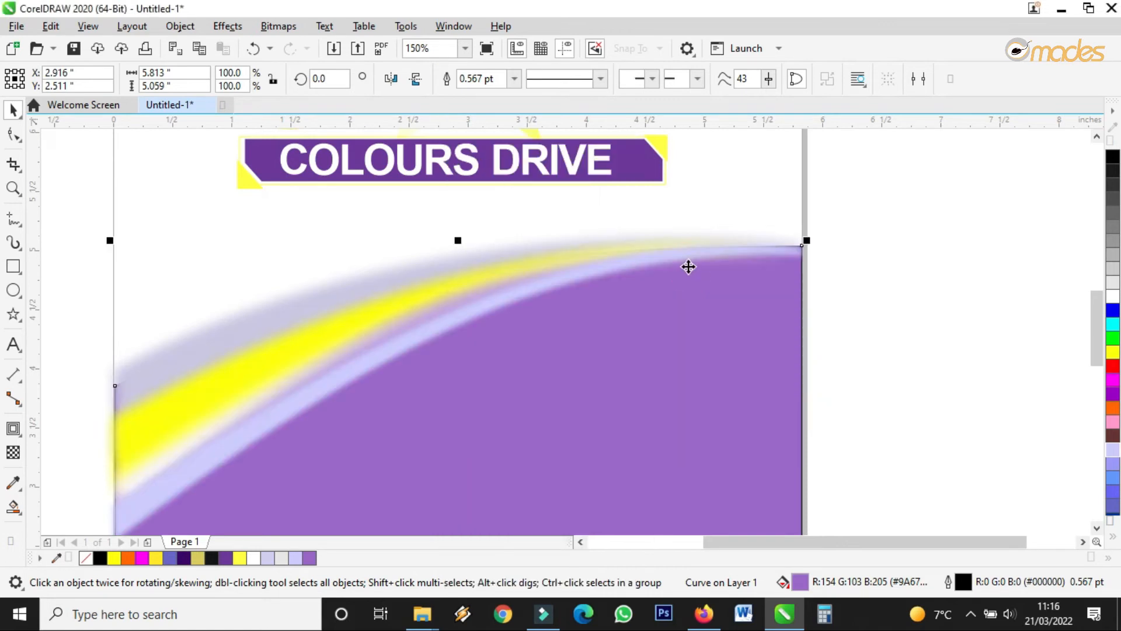
Raise the purple block's top-right corner node slightly, making the block about 5.115 inches high.
{"action": "scroll", "coordinate": [642, 272], "scroll_direction": "down", "scroll_amount": 2}
{"action": "scroll", "coordinate": [728, 255], "scroll_direction": "up", "scroll_amount": 2}
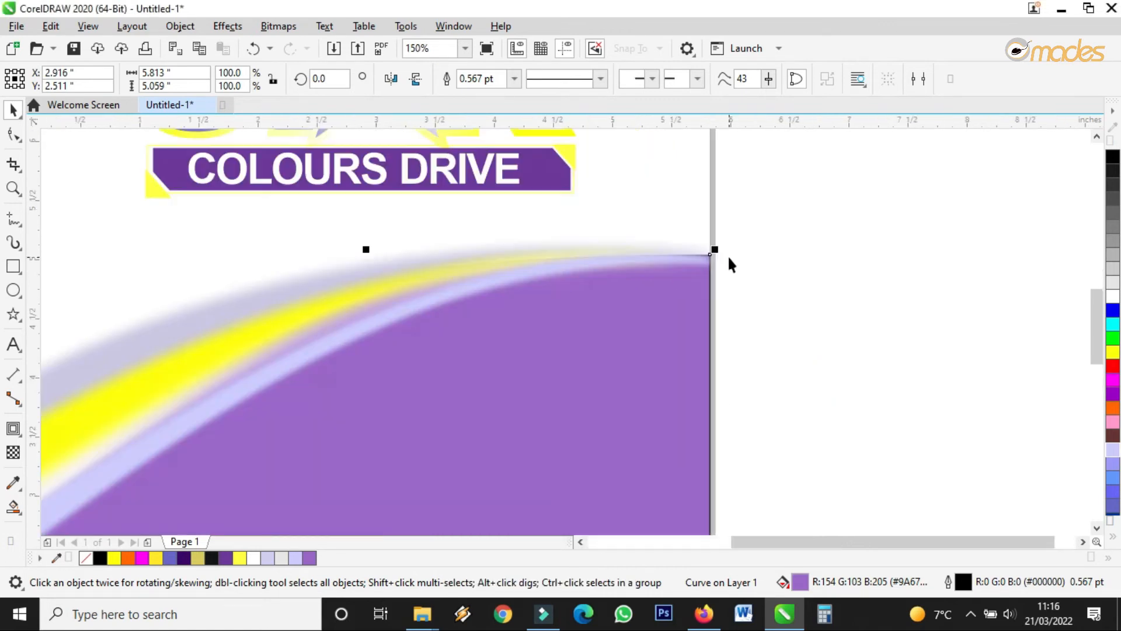
{"action": "double_click", "coordinate": [663, 408]}
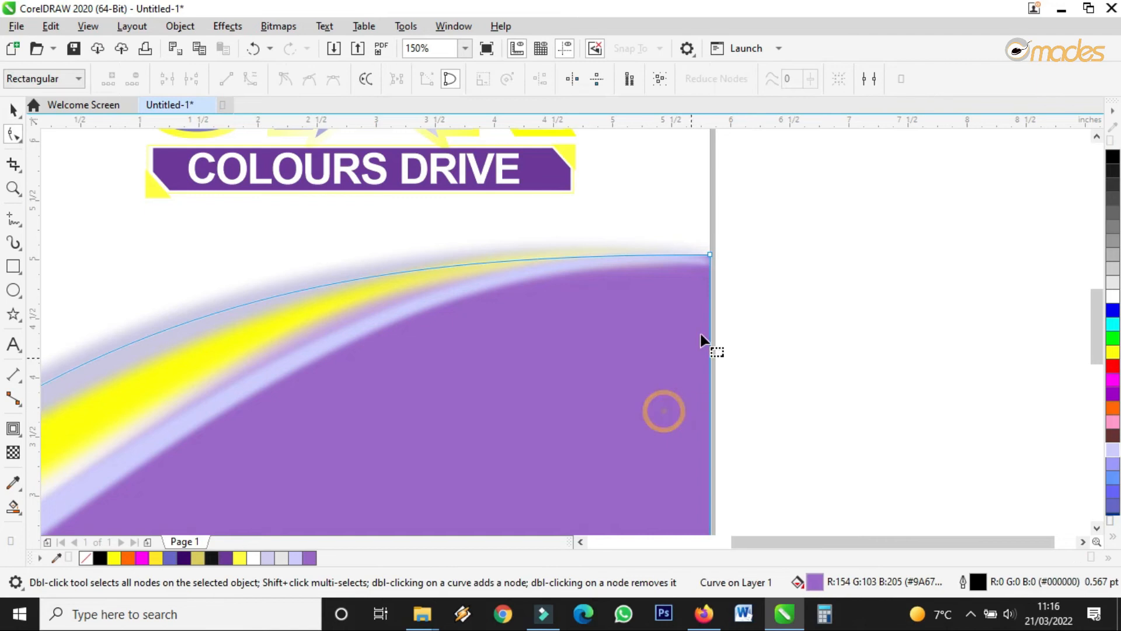
{"action": "left_click", "coordinate": [709, 255]}
{"action": "left_click_drag", "start_coordinate": [709, 254], "coordinate": [708, 246]}
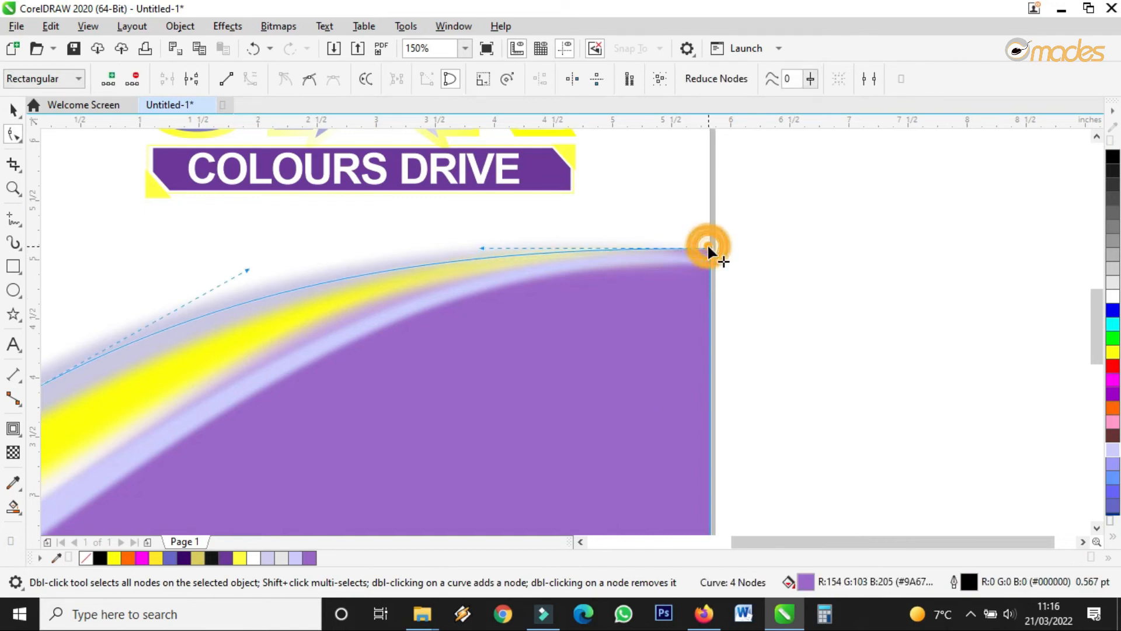
{"action": "scroll", "coordinate": [708, 248], "scroll_direction": "down", "scroll_amount": 1}
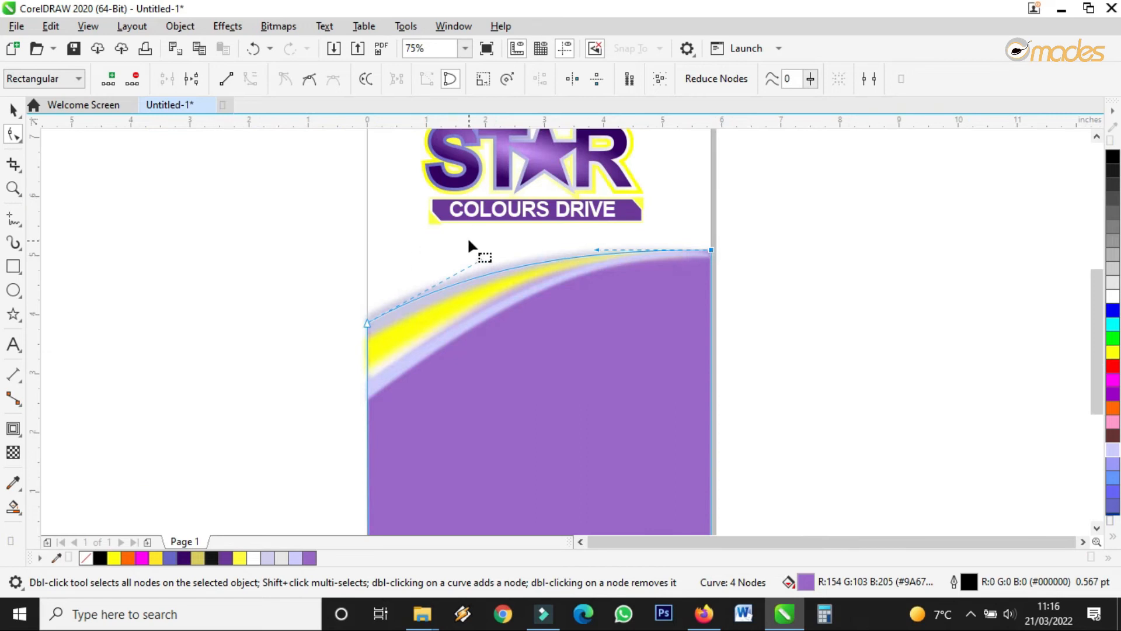
{"action": "left_click", "coordinate": [12, 110]}
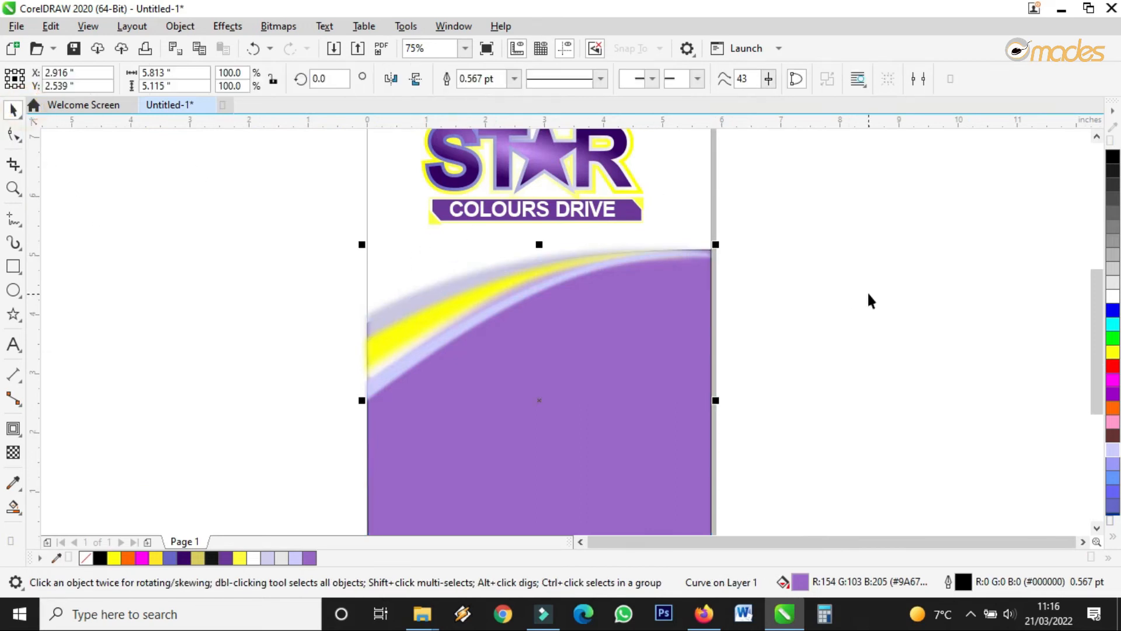
Remove the outline from the purple block by setting its outline width to None.
{"action": "scroll", "coordinate": [711, 332], "scroll_direction": "up", "scroll_amount": 2}
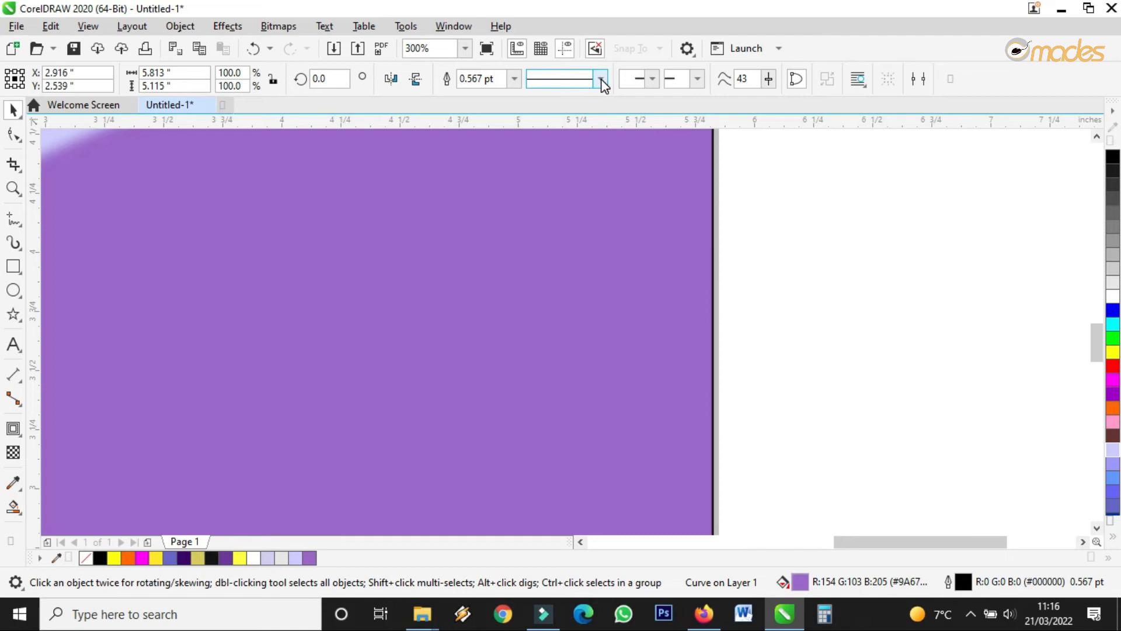
{"action": "left_click", "coordinate": [514, 78]}
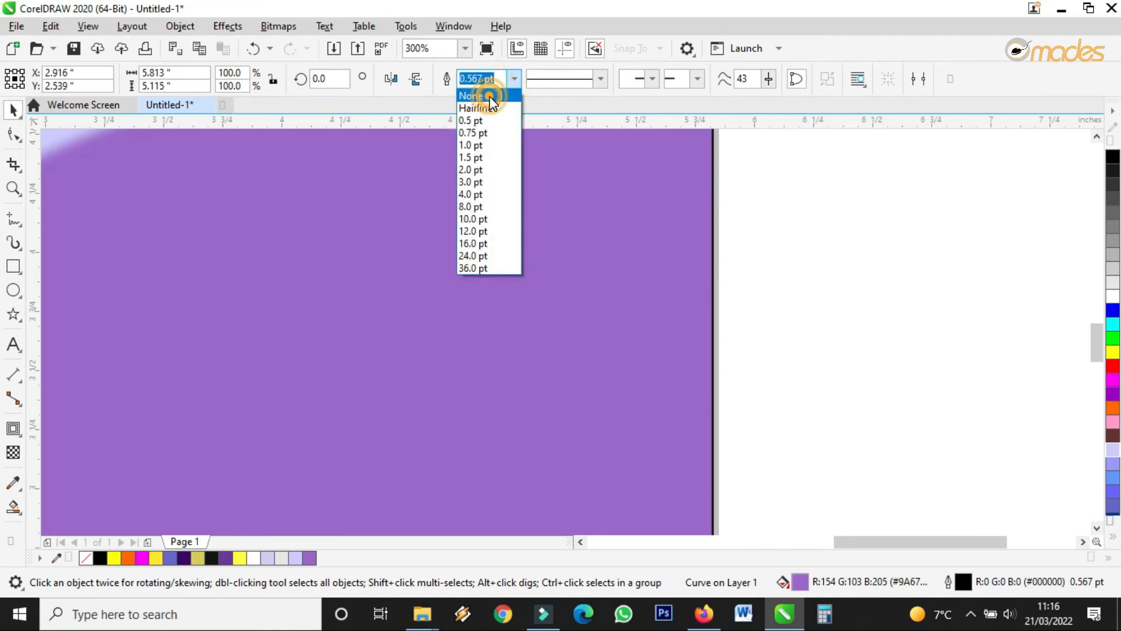
{"action": "left_click", "coordinate": [492, 98]}
{"action": "scroll", "coordinate": [705, 372], "scroll_direction": "down", "scroll_amount": 2}
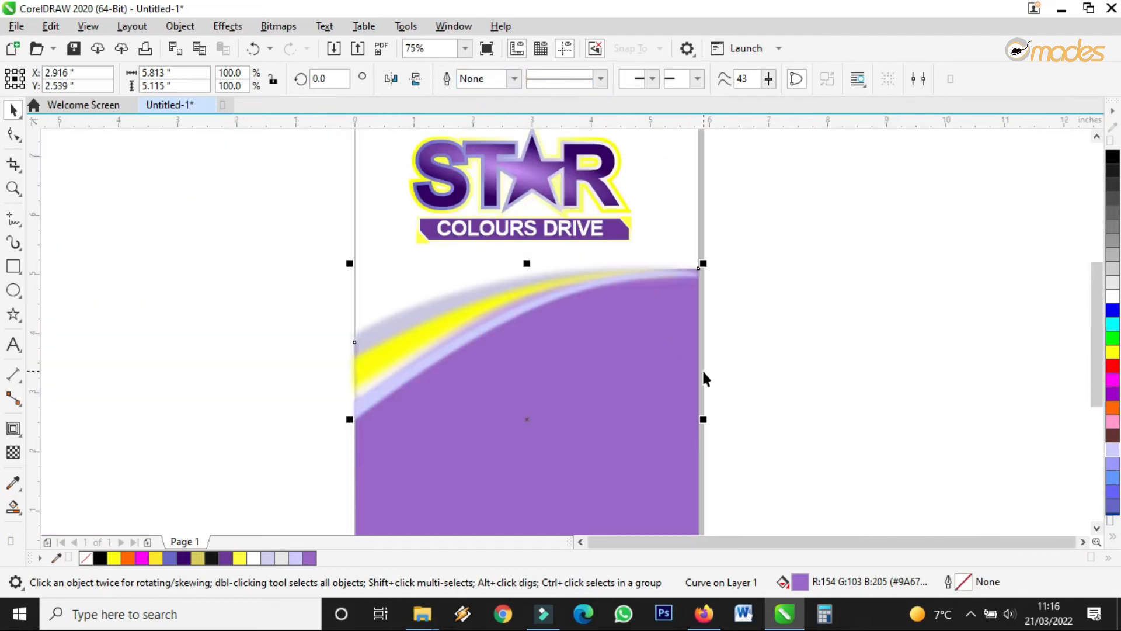
{"action": "left_click", "coordinate": [825, 368]}
Move the spare unfilled five-pointed star to the blank area beyond the page's upper right corner.
{"action": "scroll", "coordinate": [540, 298], "scroll_direction": "down", "scroll_amount": 2}
{"action": "scroll", "coordinate": [534, 309], "scroll_direction": "up", "scroll_amount": 1}
{"action": "left_click_drag", "start_coordinate": [613, 143], "coordinate": [736, 143]}
{"action": "scroll", "coordinate": [731, 225], "scroll_direction": "down", "scroll_amount": 1}
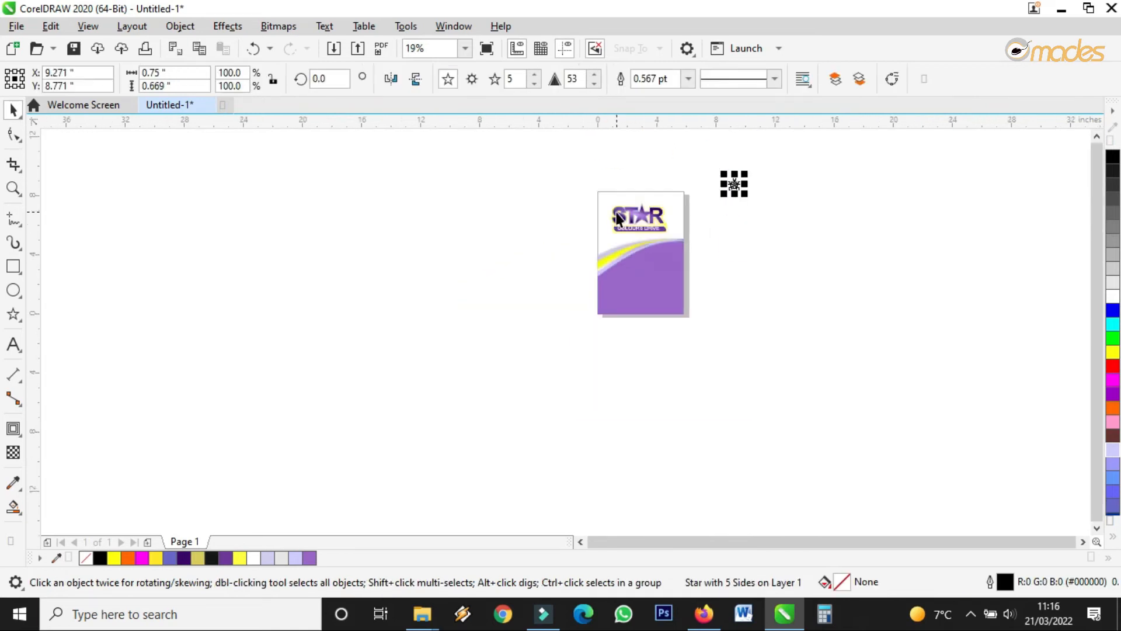
{"action": "scroll", "coordinate": [724, 175], "scroll_direction": "up", "scroll_amount": 2}
{"action": "left_click_drag", "start_coordinate": [803, 157], "coordinate": [430, 359]}
{"action": "scroll", "coordinate": [544, 287], "scroll_direction": "down", "scroll_amount": 1}
{"action": "scroll", "coordinate": [541, 321], "scroll_direction": "up", "scroll_amount": 1}
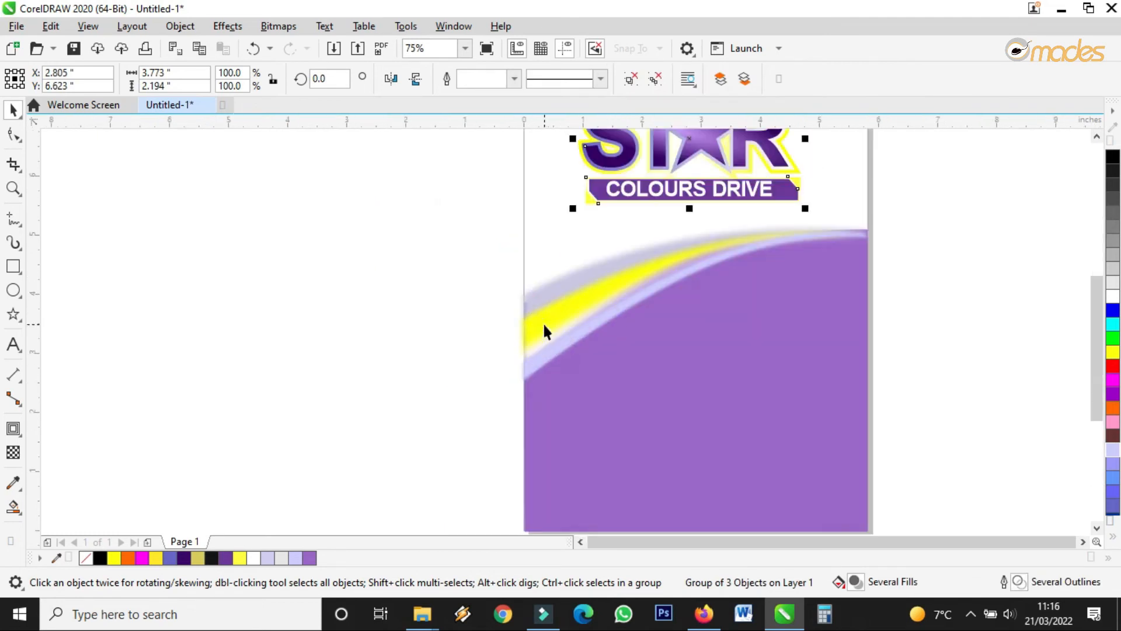
{"action": "left_click", "coordinate": [531, 310]}
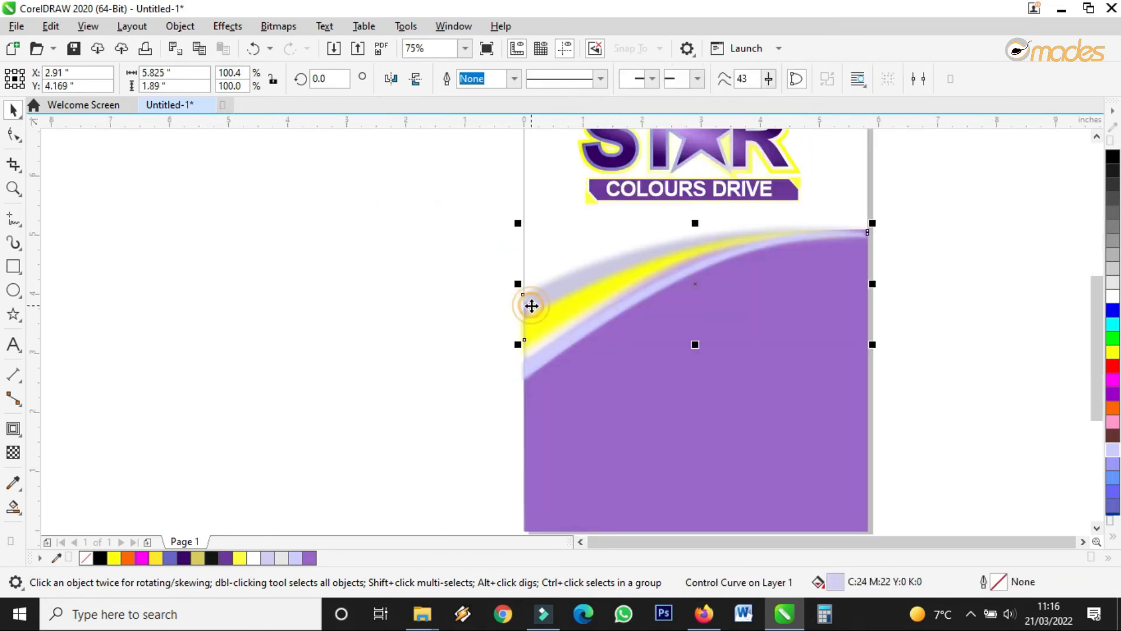
{"action": "left_click", "coordinate": [13, 135]}
{"action": "left_click", "coordinate": [10, 109]}
{"action": "scroll", "coordinate": [480, 247], "scroll_direction": "down", "scroll_amount": 1}
{"action": "left_click_drag", "start_coordinate": [411, 211], "coordinate": [752, 439]}
{"action": "left_click", "coordinate": [411, 288]}
{"action": "left_click_drag", "start_coordinate": [464, 238], "coordinate": [708, 403]}
{"action": "left_click_drag", "start_coordinate": [711, 234], "coordinate": [459, 433]}
{"action": "left_click", "coordinate": [605, 407]}
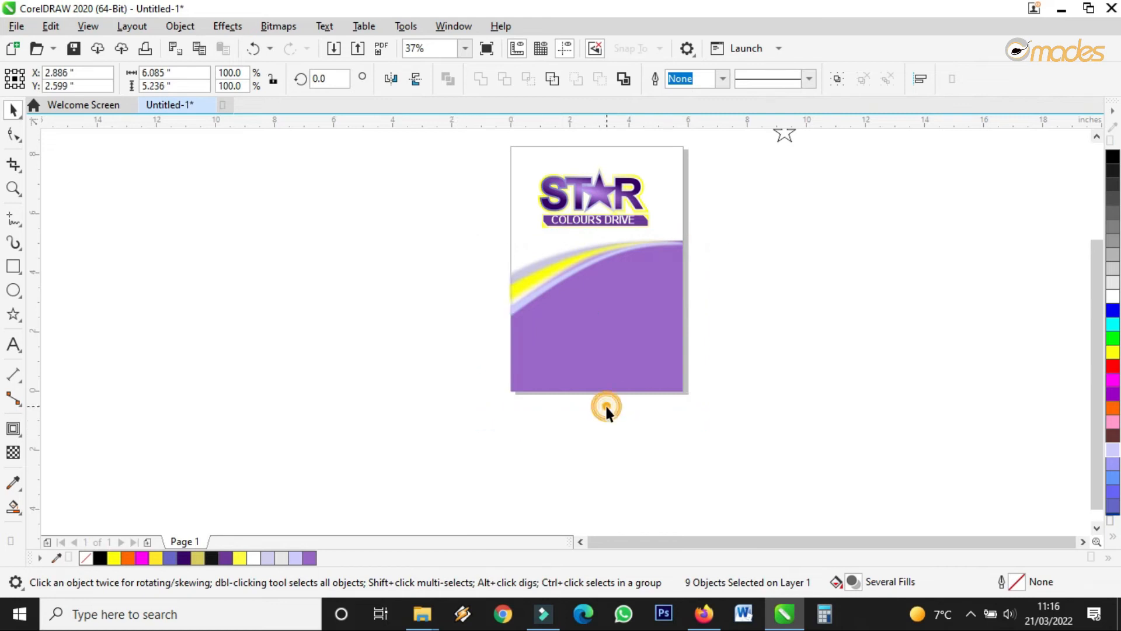
Apply a linear fountain fill across the purple block with the Interactive Fill tool, ending in vivid purple on the right.
{"action": "scroll", "coordinate": [609, 352], "scroll_direction": "up", "scroll_amount": 2}
{"action": "left_click", "coordinate": [615, 346]}
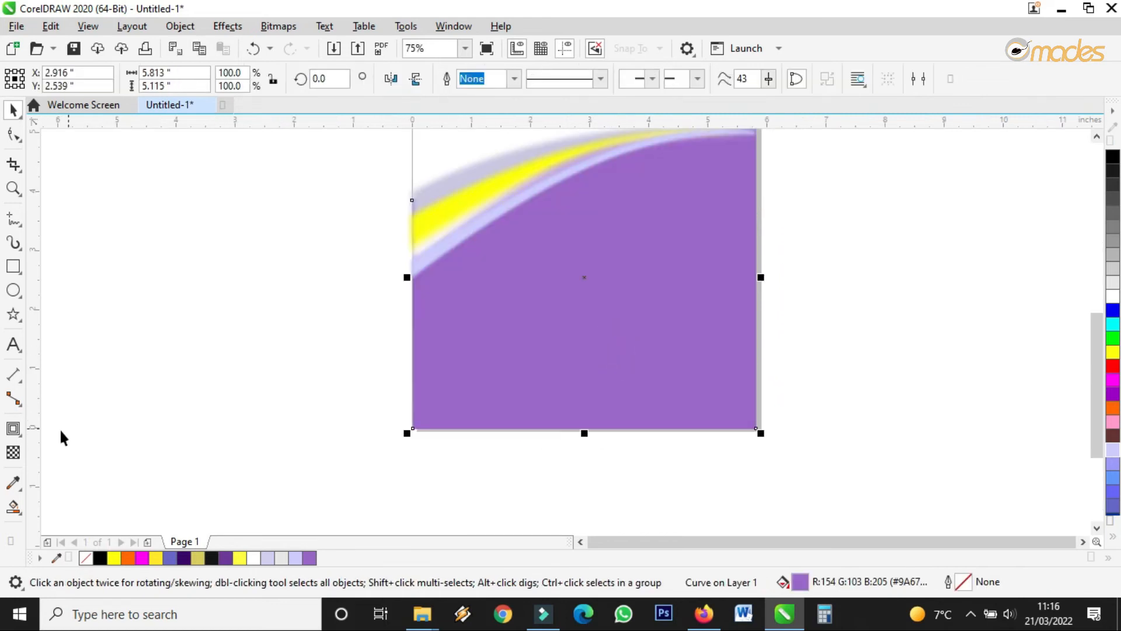
{"action": "left_click", "coordinate": [13, 507]}
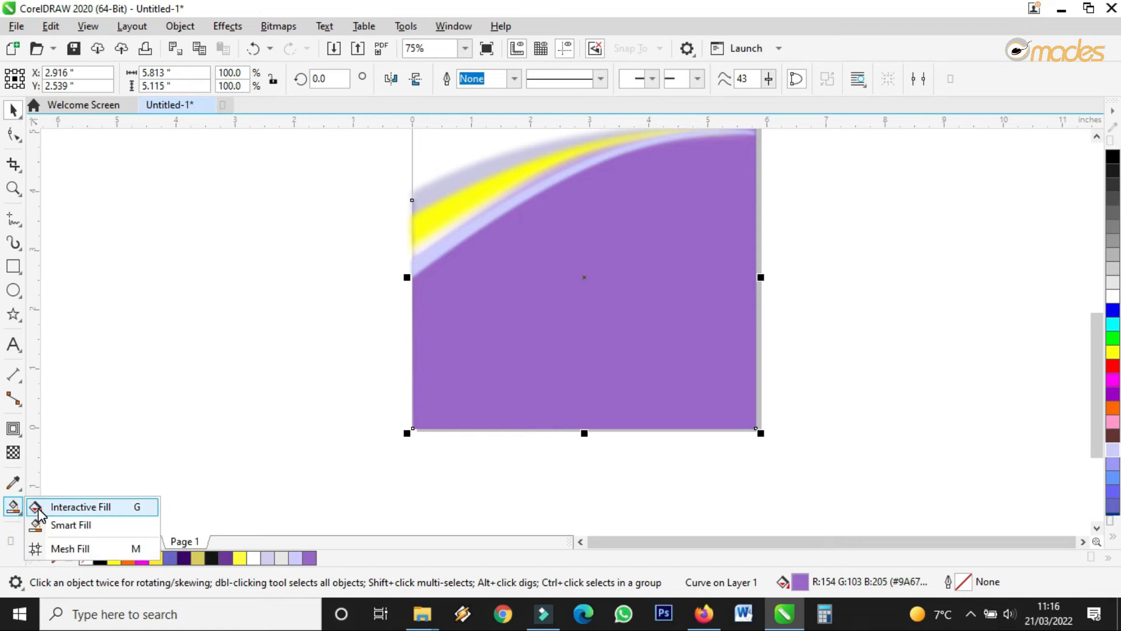
{"action": "left_click", "coordinate": [38, 507]}
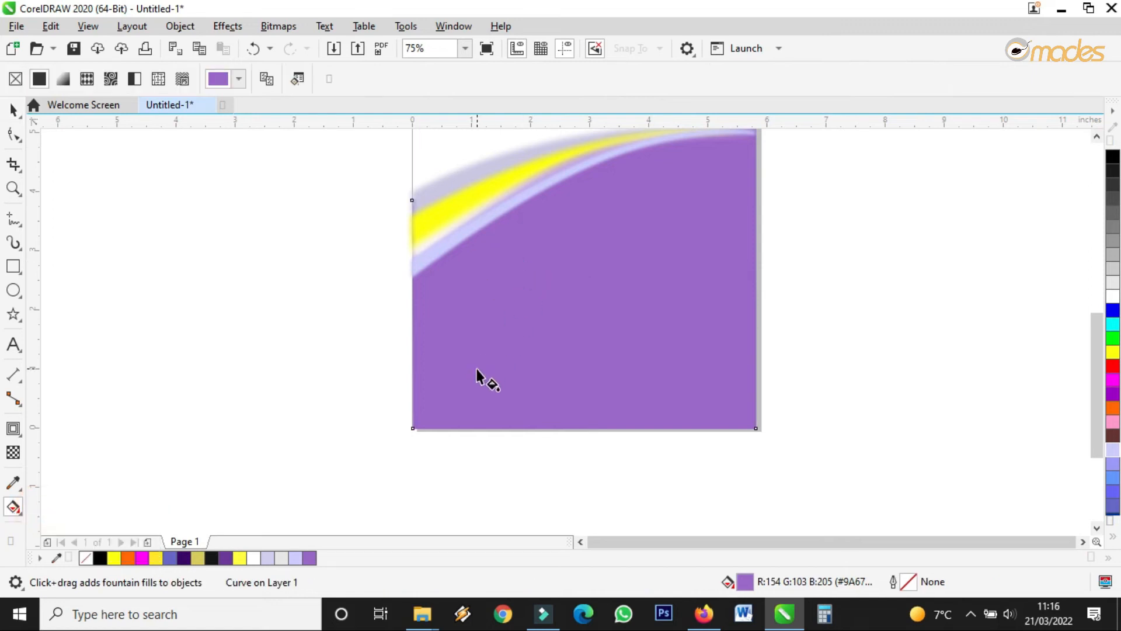
{"action": "left_click_drag", "start_coordinate": [419, 361], "coordinate": [701, 302]}
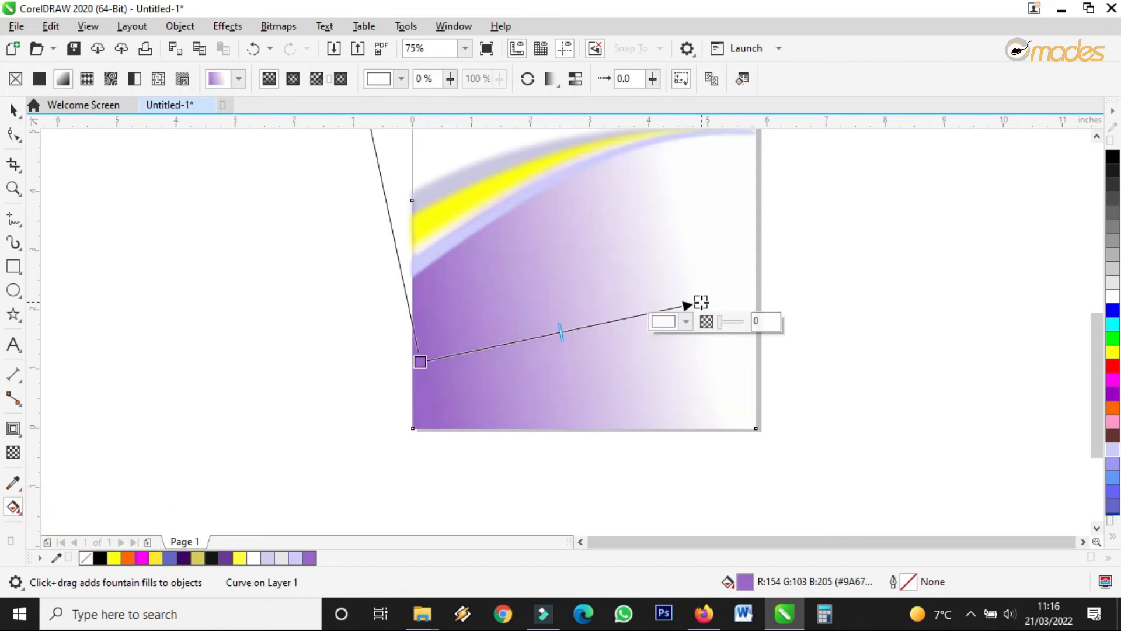
{"action": "scroll", "coordinate": [701, 302], "scroll_direction": "down", "scroll_amount": 2}
{"action": "left_click_drag", "start_coordinate": [1113, 394], "coordinate": [702, 302]}
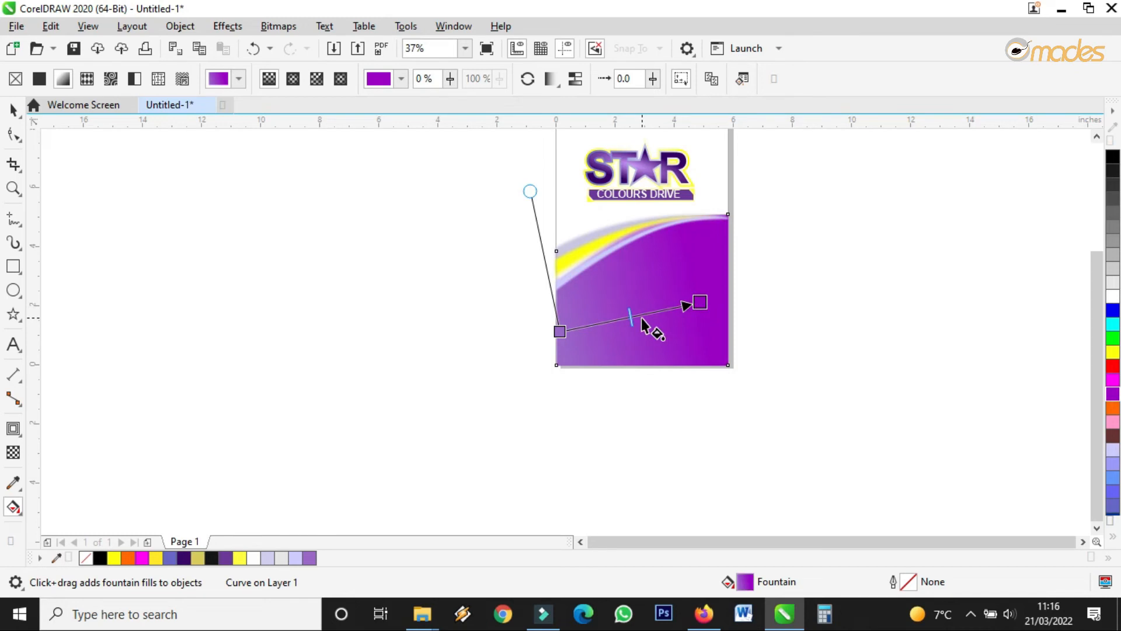
Move the fountain fill's start to the middle of the block and shift its end toward the block's upper right.
{"action": "left_click_drag", "start_coordinate": [559, 331], "coordinate": [637, 300]}
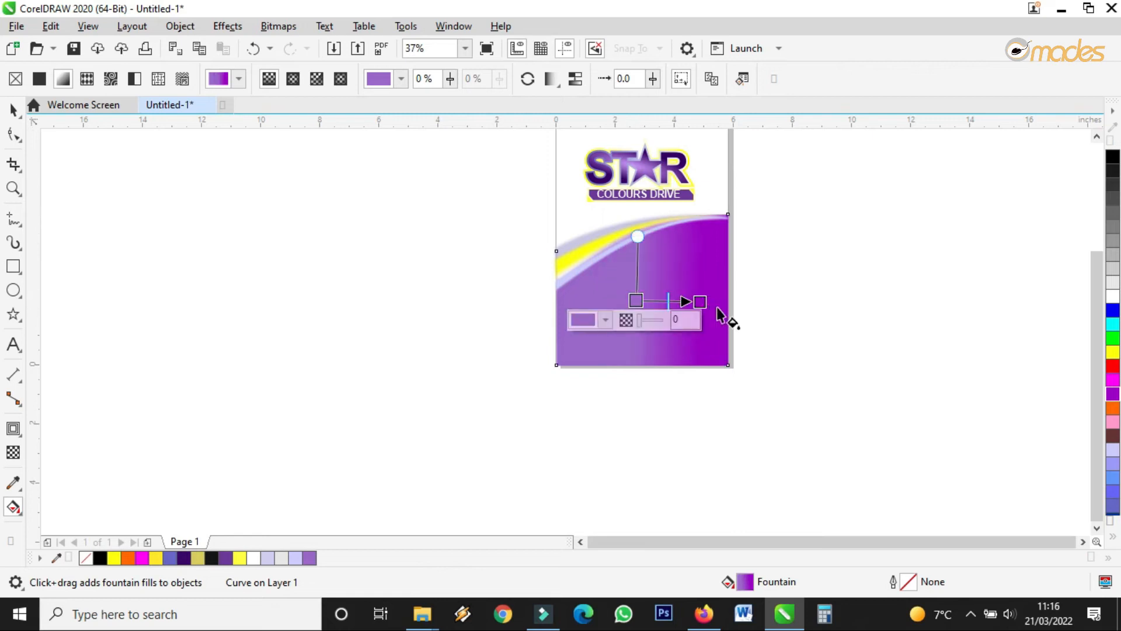
{"action": "left_click", "coordinate": [701, 302]}
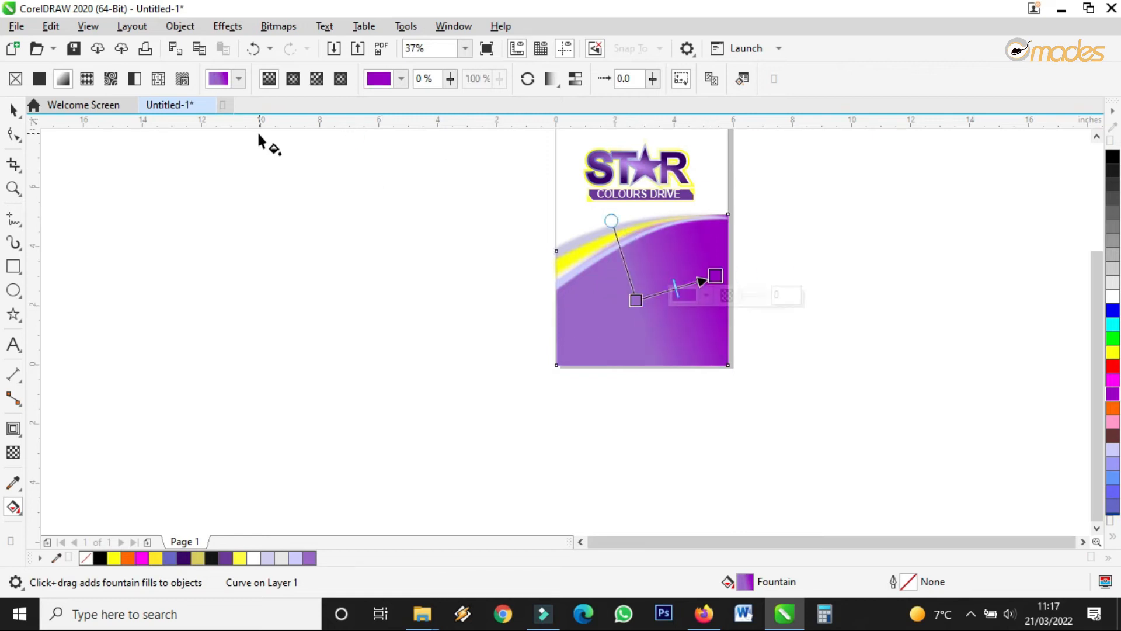
{"action": "left_click", "coordinate": [12, 110]}
Add the artistic text "Jotter" in the blank area beside the page's left edge.
{"action": "scroll", "coordinate": [641, 153], "scroll_direction": "up", "scroll_amount": 2}
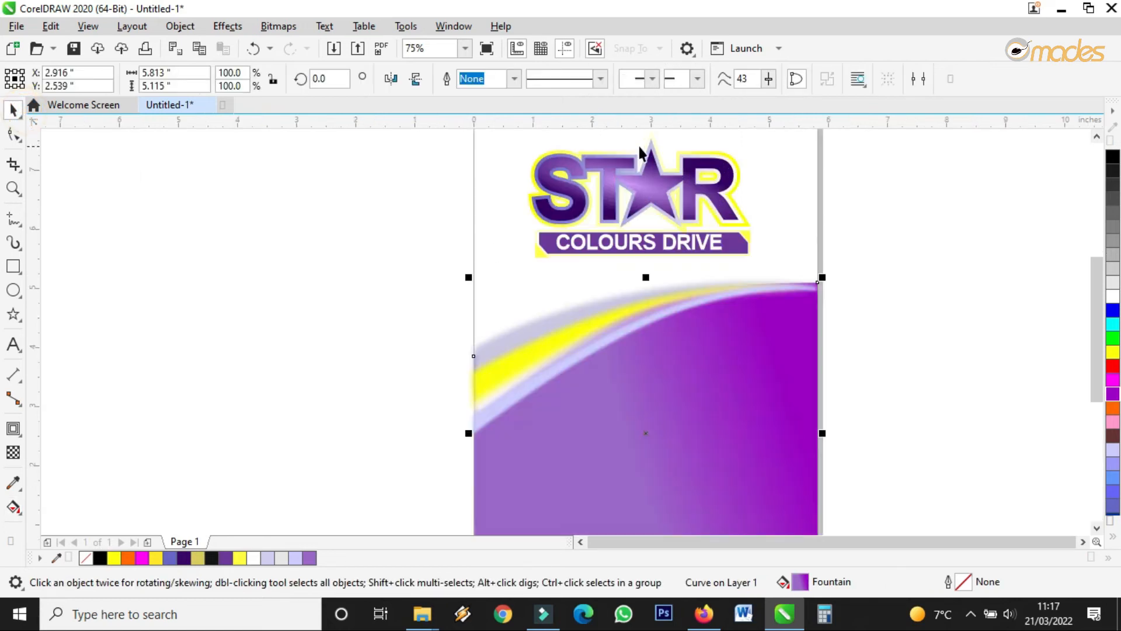
{"action": "left_click", "coordinate": [675, 236]}
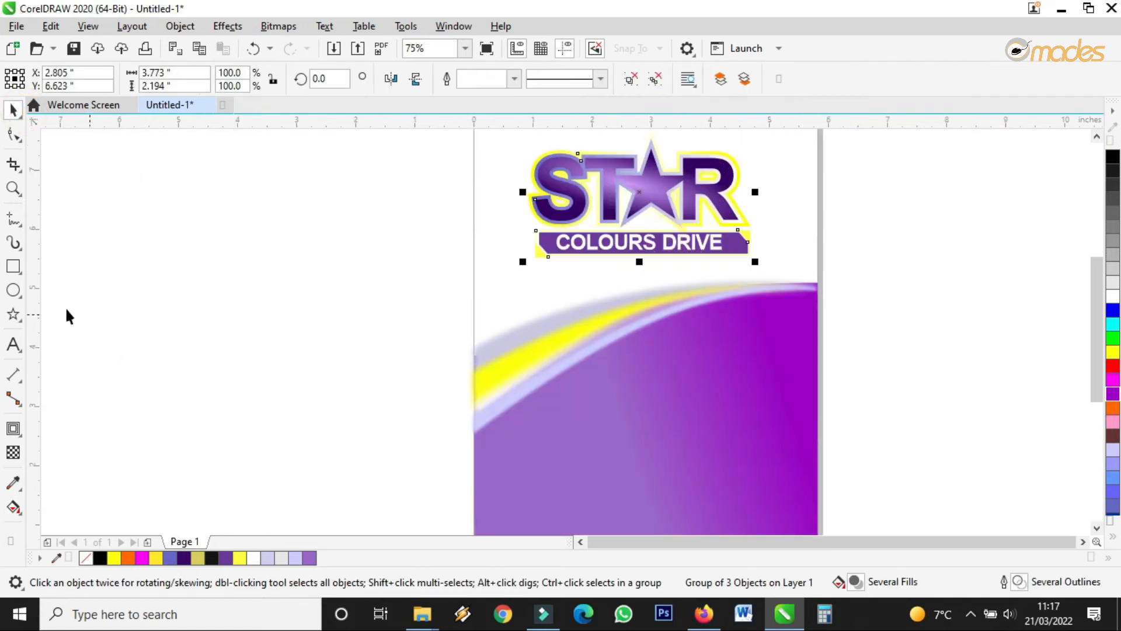
{"action": "left_click", "coordinate": [14, 344]}
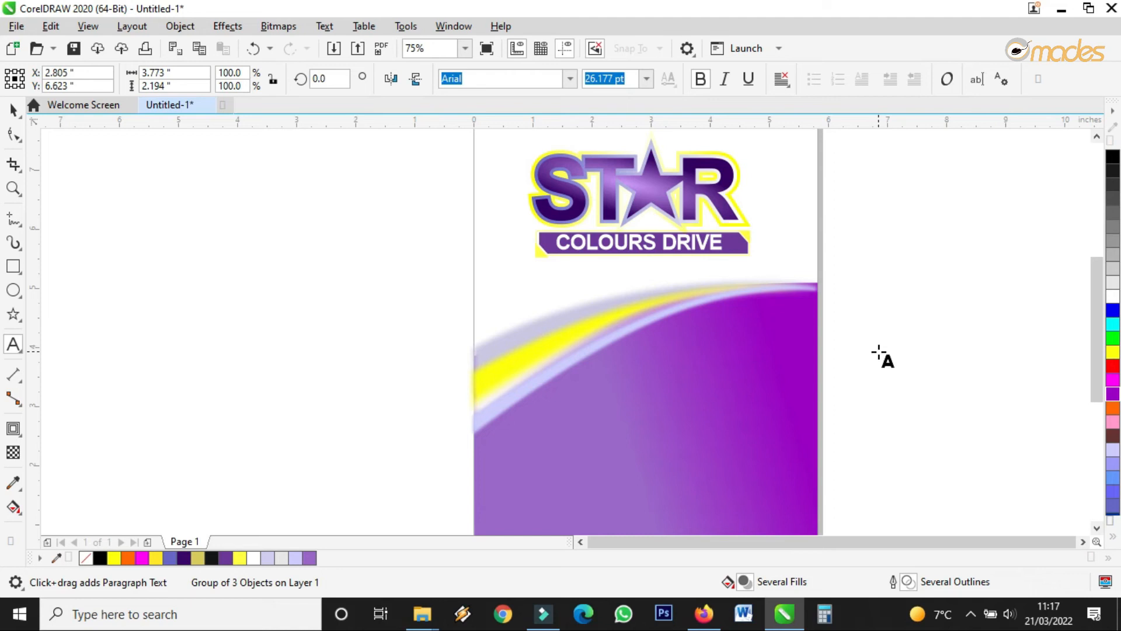
{"action": "left_click", "coordinate": [337, 360]}
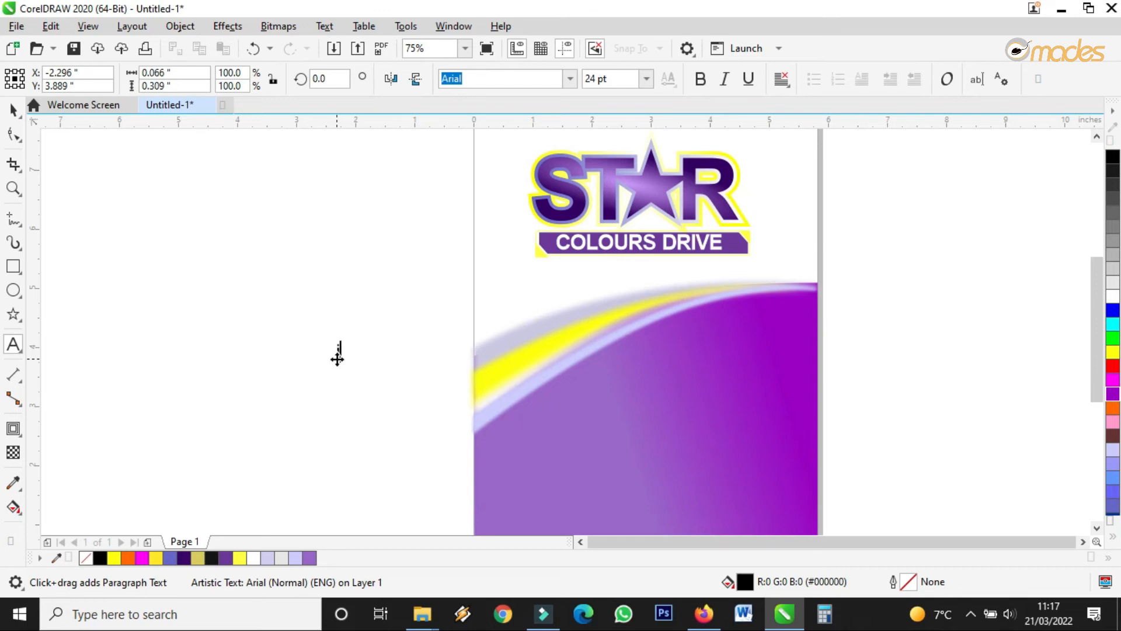
{"action": "type", "text": "otter"}
{"action": "key", "text": "Escape"}
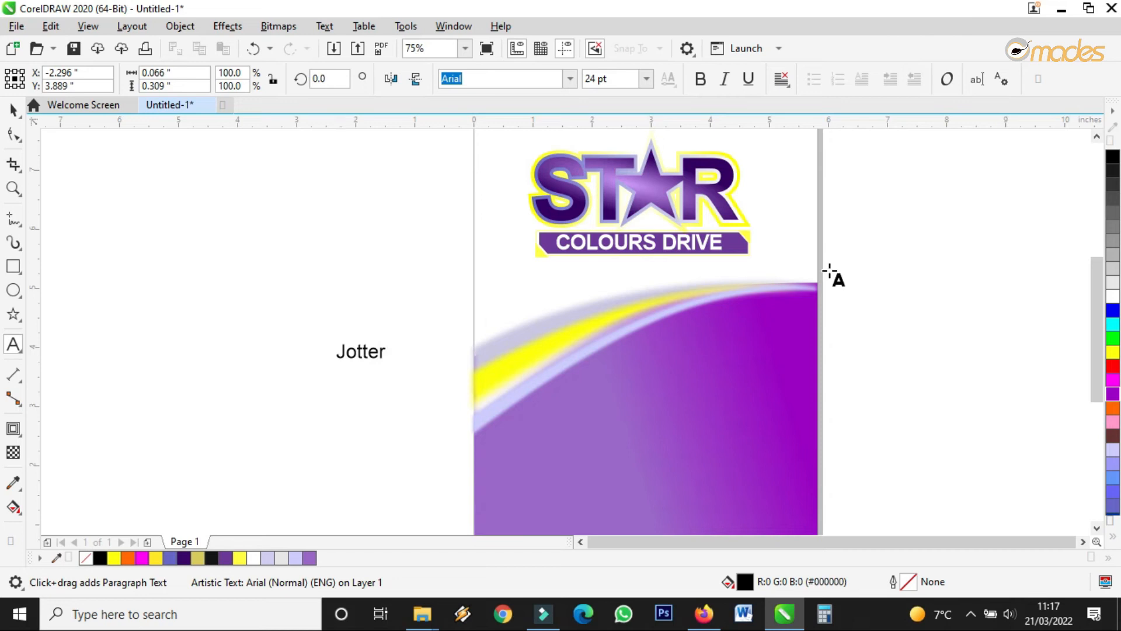
{"action": "left_click", "coordinate": [13, 108]}
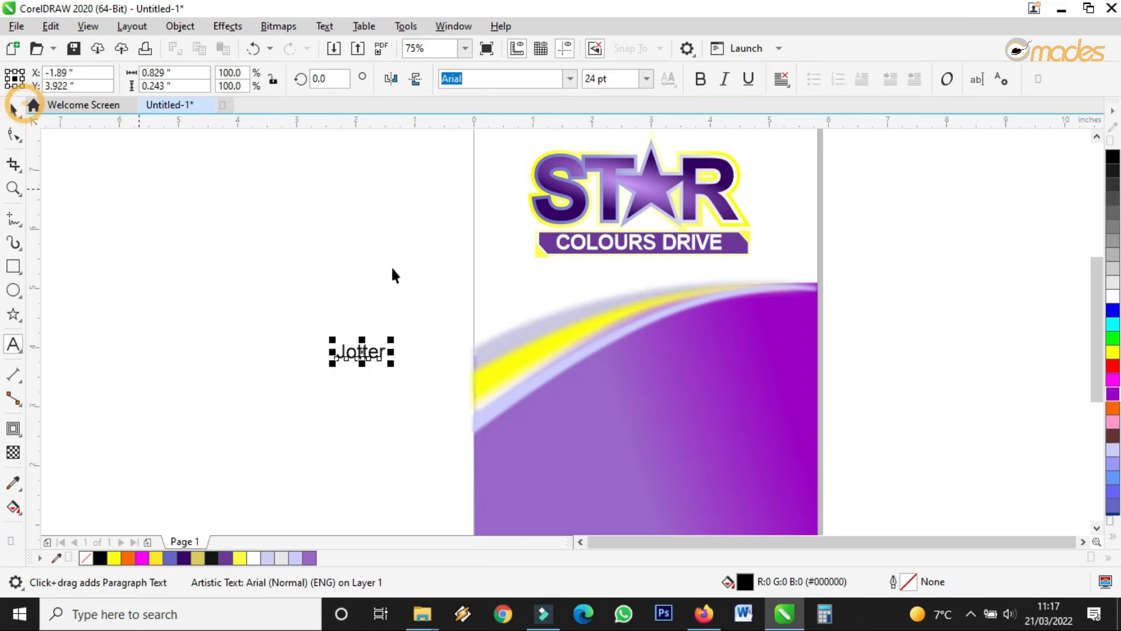
Enlarge the "Jotter" text to about 112 pt and move it onto the middle of the purple block.
{"action": "left_click_drag", "start_coordinate": [394, 338], "coordinate": [575, 279]}
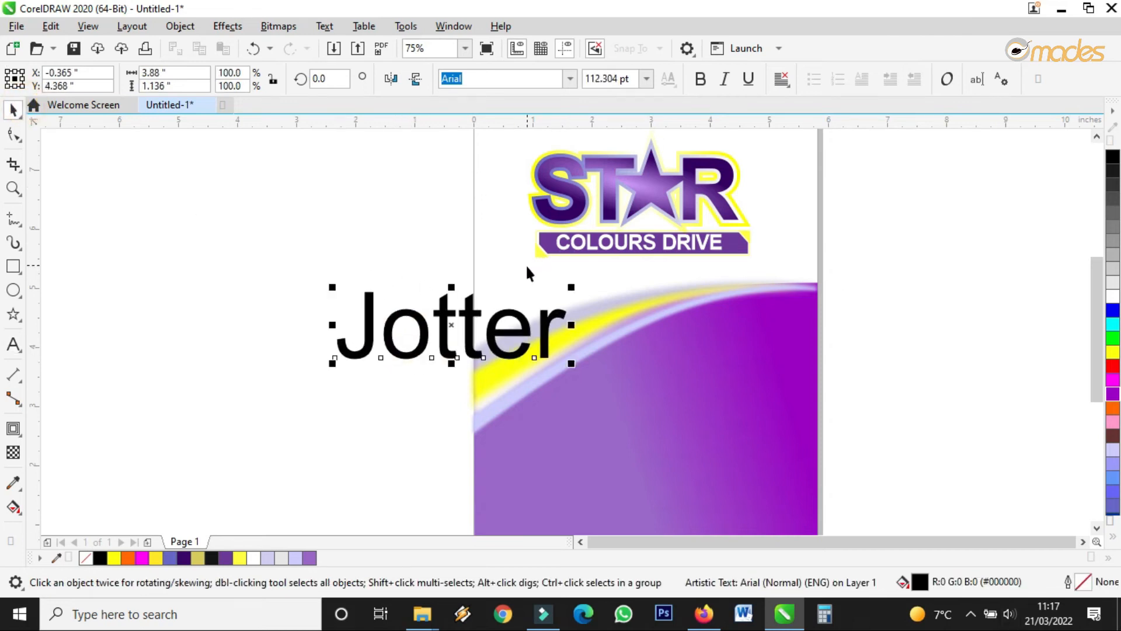
{"action": "scroll", "coordinate": [526, 266], "scroll_direction": "down", "scroll_amount": 2}
{"action": "left_click_drag", "start_coordinate": [490, 298], "coordinate": [588, 341]}
{"action": "scroll", "coordinate": [591, 344], "scroll_direction": "up", "scroll_amount": 2}
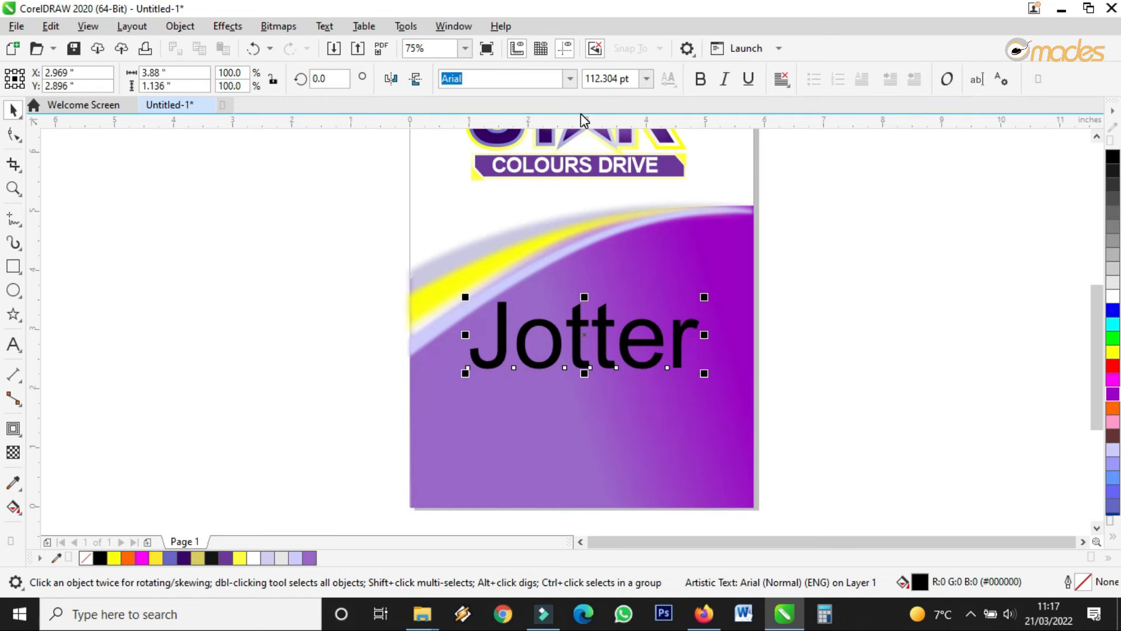
Change the "Jotter" text's font to Shit Happens and enlarge it to about 211 pt across the purple block.
{"action": "left_click", "coordinate": [570, 79]}
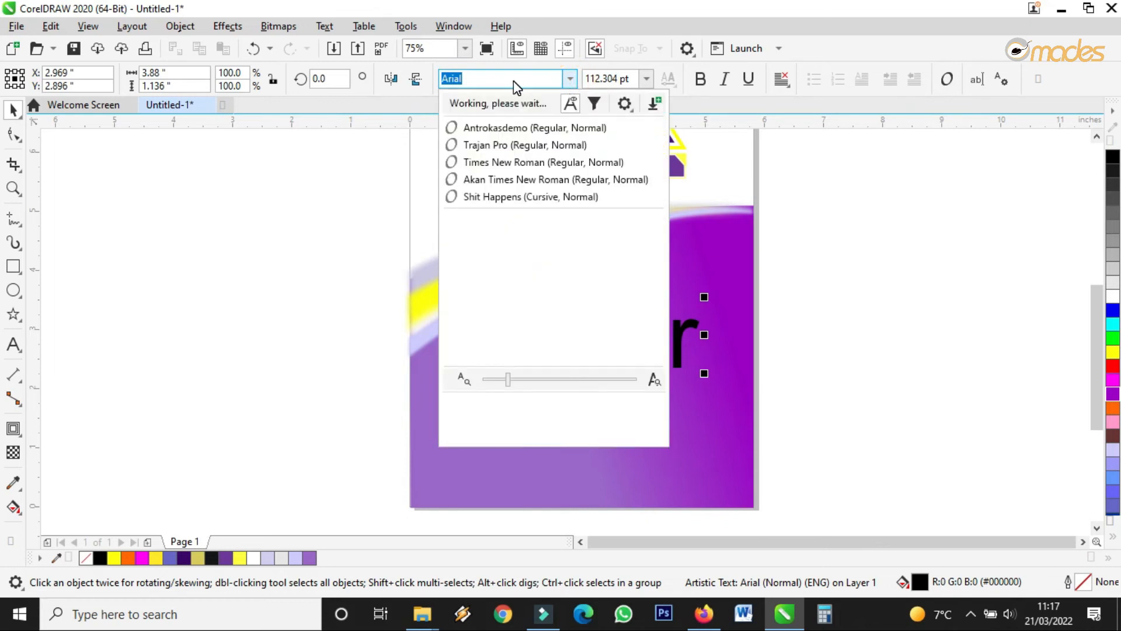
{"action": "left_click", "coordinate": [517, 197]}
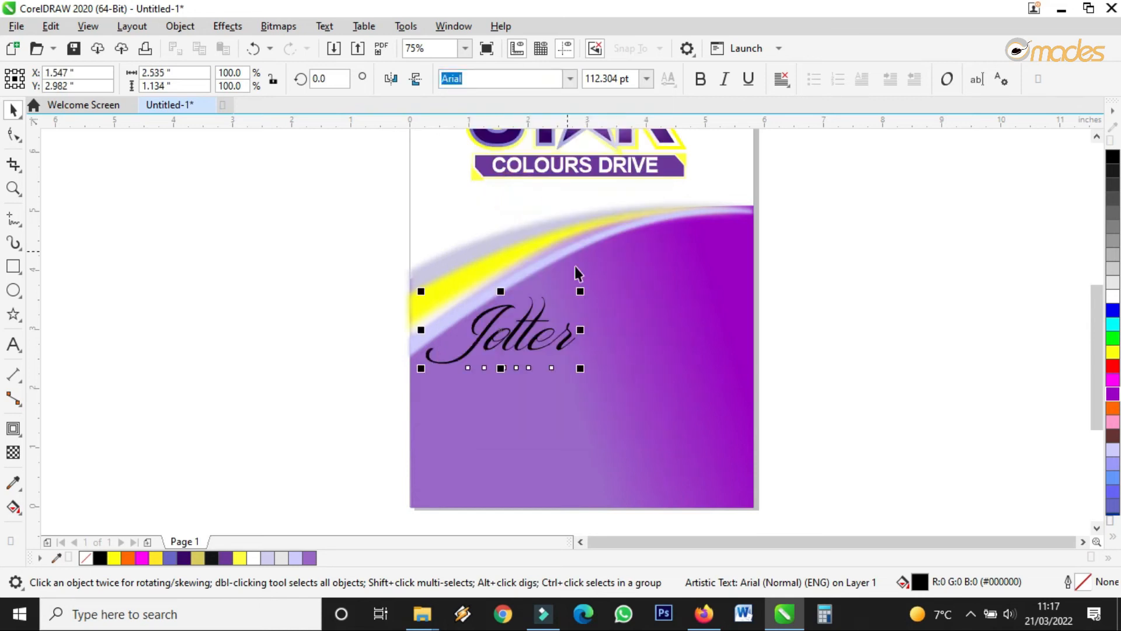
{"action": "left_click_drag", "start_coordinate": [581, 291], "coordinate": [700, 236]}
{"action": "left_click_drag", "start_coordinate": [572, 302], "coordinate": [576, 328]}
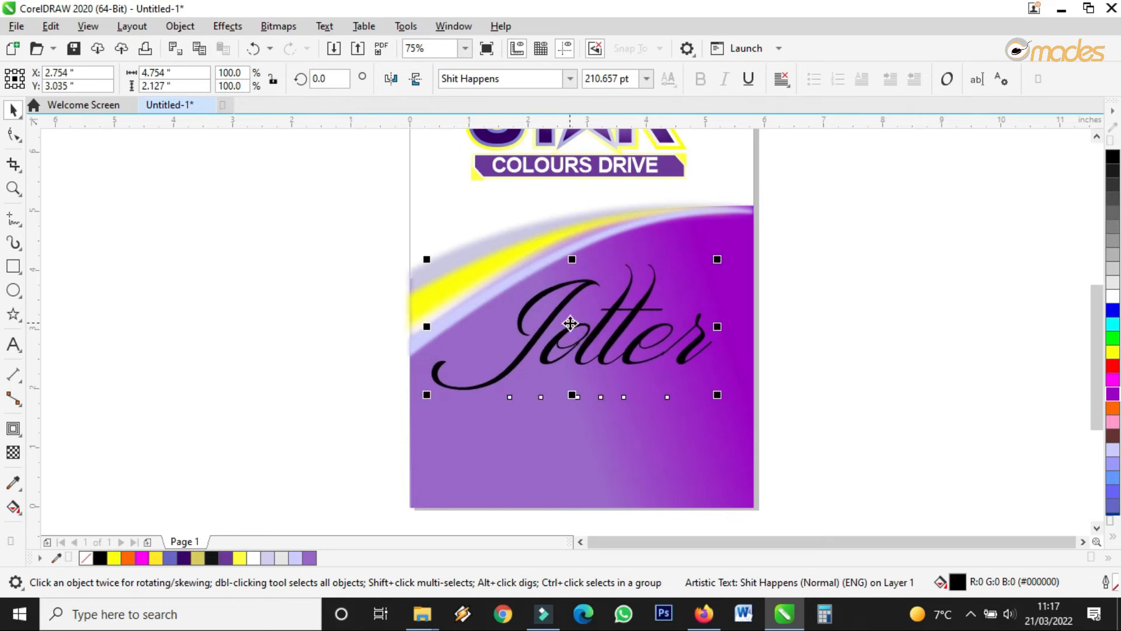
Reduce the "Jotter" text to about 198 pt and fill it with white.
{"action": "left_click_drag", "start_coordinate": [717, 259], "coordinate": [701, 266]}
{"action": "left_click", "coordinate": [1113, 289]}
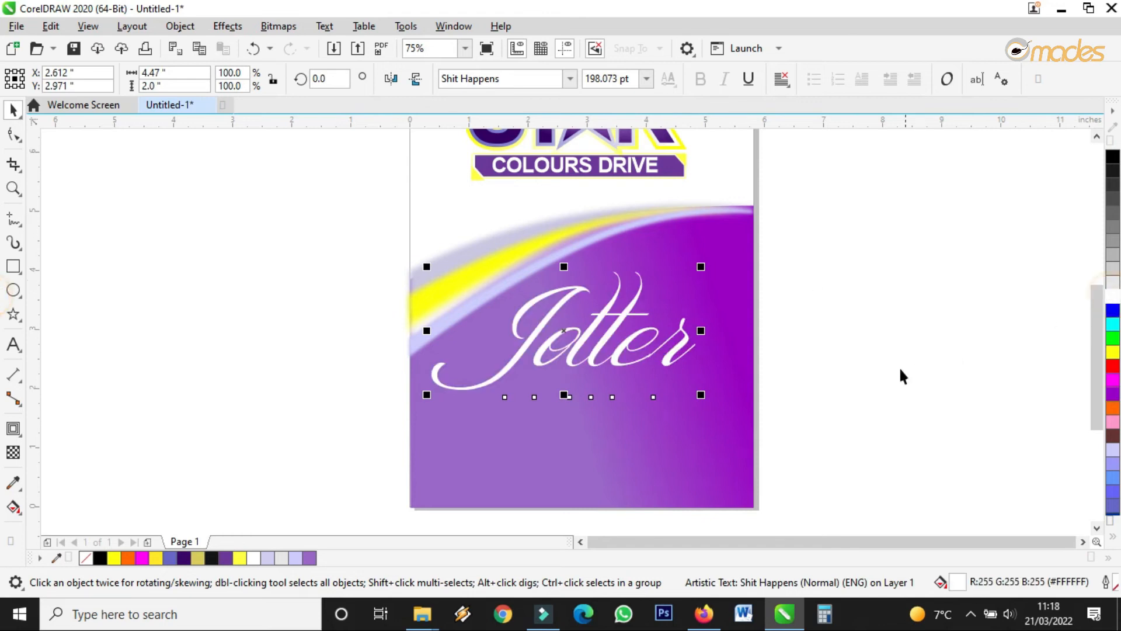
{"action": "left_click", "coordinate": [854, 373]}
Move the purple block slightly up and left so its lower left corner meets the page corner.
{"action": "scroll", "coordinate": [605, 371], "scroll_direction": "down", "scroll_amount": 2}
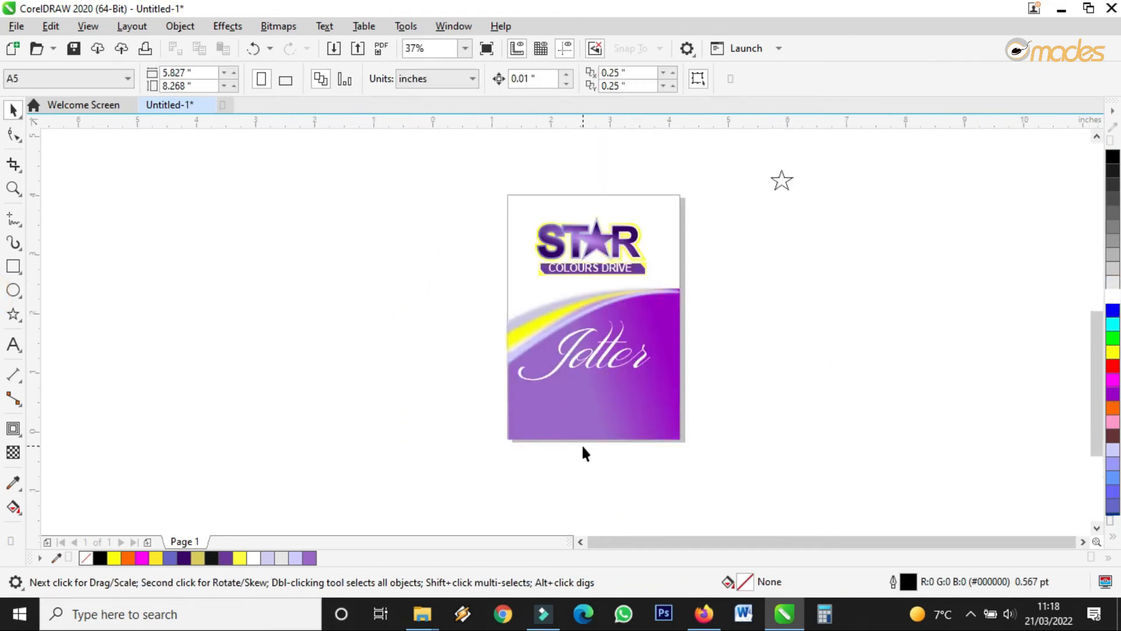
{"action": "scroll", "coordinate": [581, 448], "scroll_direction": "up", "scroll_amount": 2}
{"action": "left_click", "coordinate": [588, 434]}
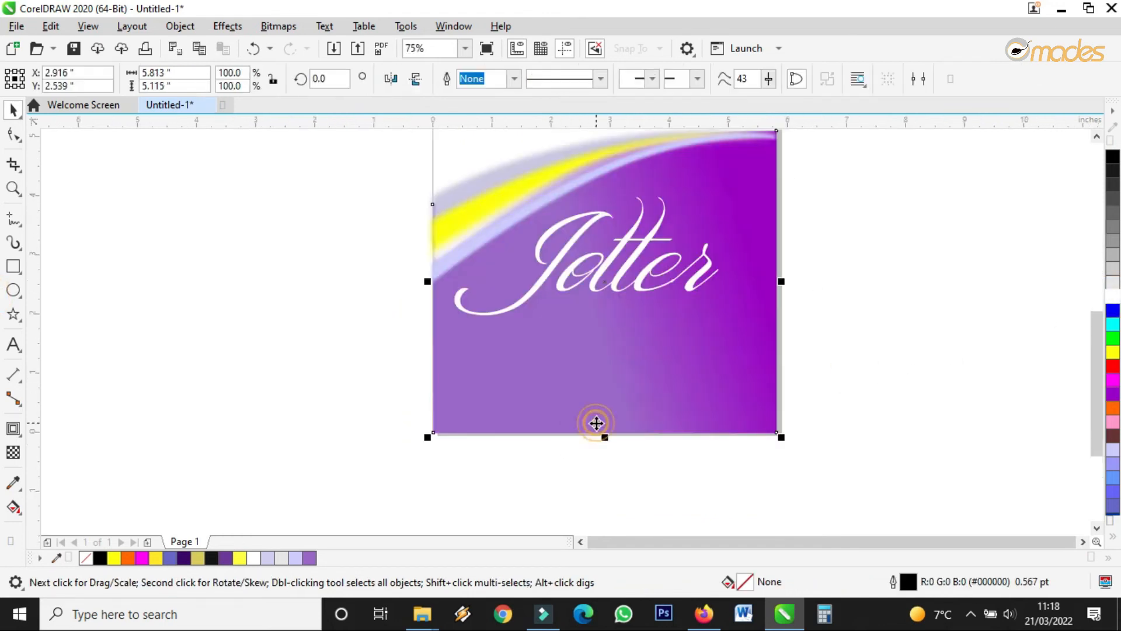
{"action": "left_click", "coordinate": [10, 270]}
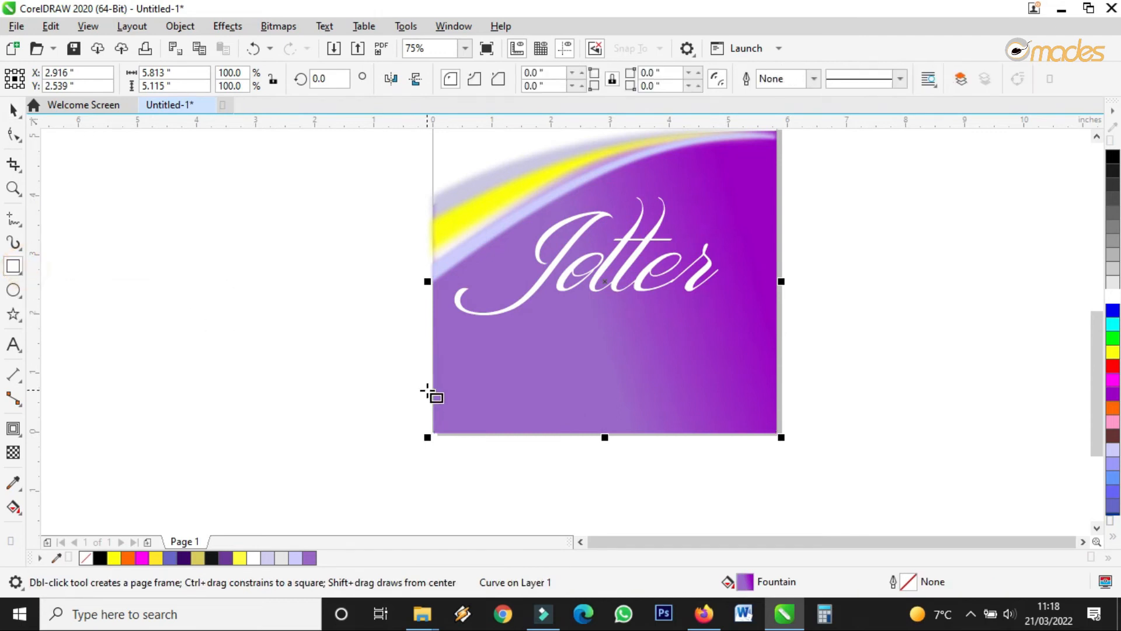
{"action": "scroll", "coordinate": [433, 414], "scroll_direction": "up", "scroll_amount": 6}
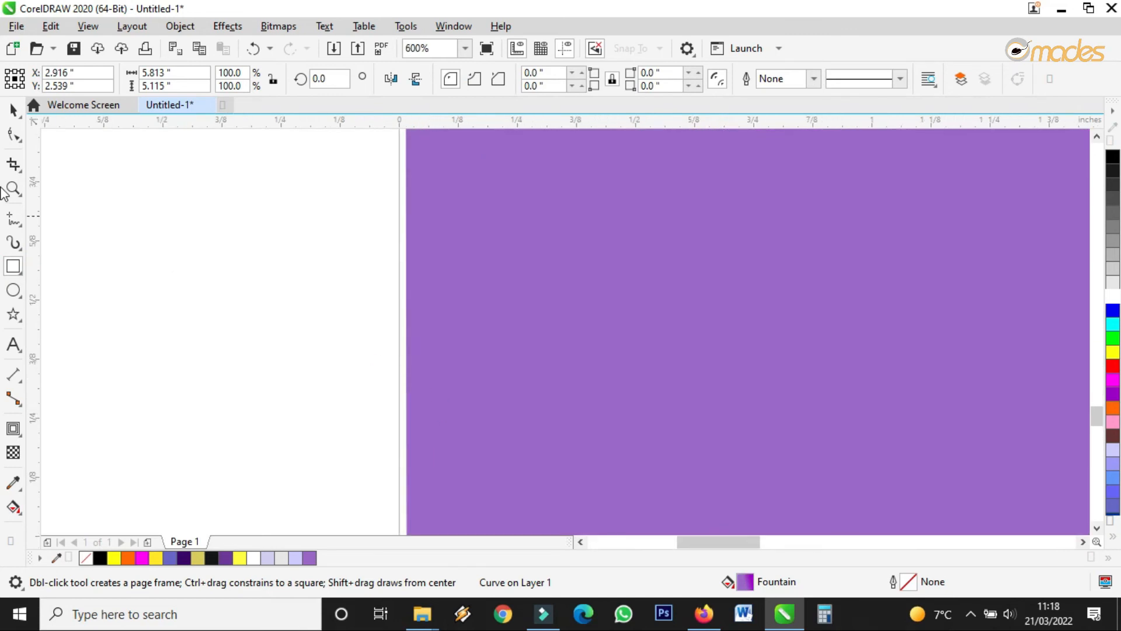
{"action": "left_click", "coordinate": [13, 109]}
{"action": "scroll", "coordinate": [665, 297], "scroll_direction": "down", "scroll_amount": 4}
{"action": "scroll", "coordinate": [598, 370], "scroll_direction": "up", "scroll_amount": 3}
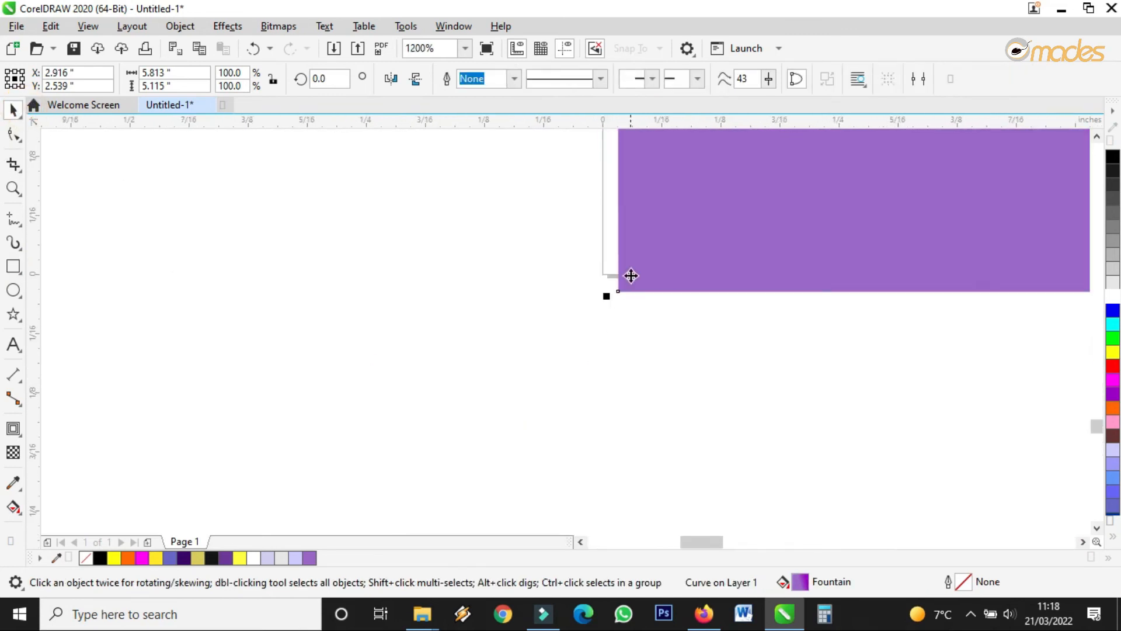
{"action": "left_click_drag", "start_coordinate": [660, 261], "coordinate": [648, 244]}
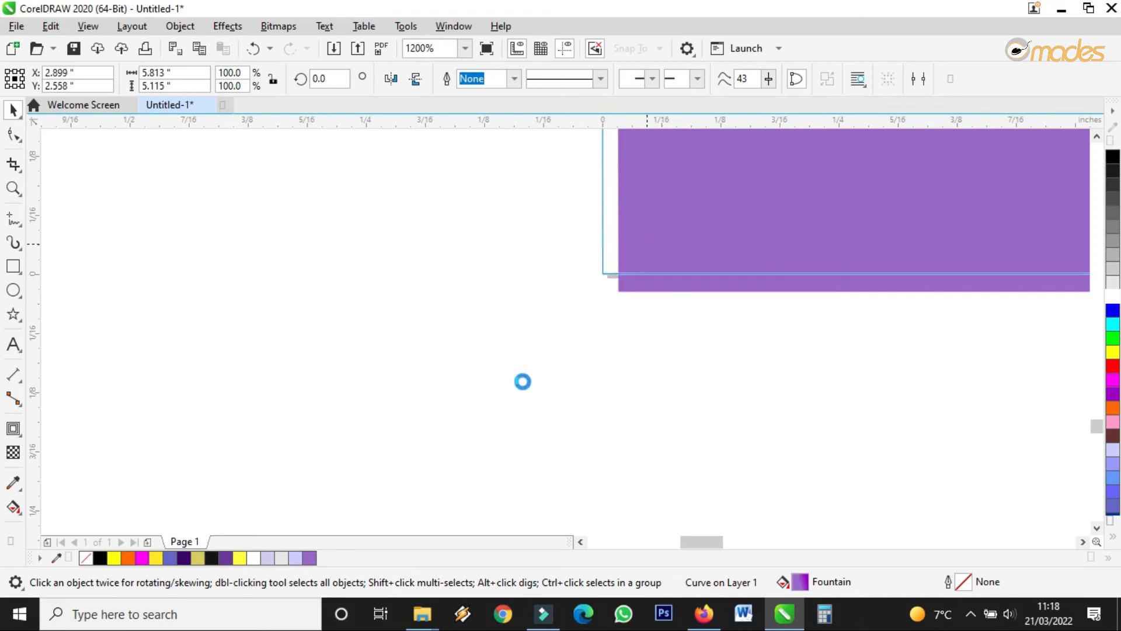
Stretch the purple block's right side to the page's right edge, making it about 5.834 inches wide.
{"action": "scroll", "coordinate": [521, 380], "scroll_direction": "down", "scroll_amount": 3}
{"action": "scroll", "coordinate": [742, 307], "scroll_direction": "down", "scroll_amount": 10}
{"action": "scroll", "coordinate": [713, 301], "scroll_direction": "up", "scroll_amount": 13}
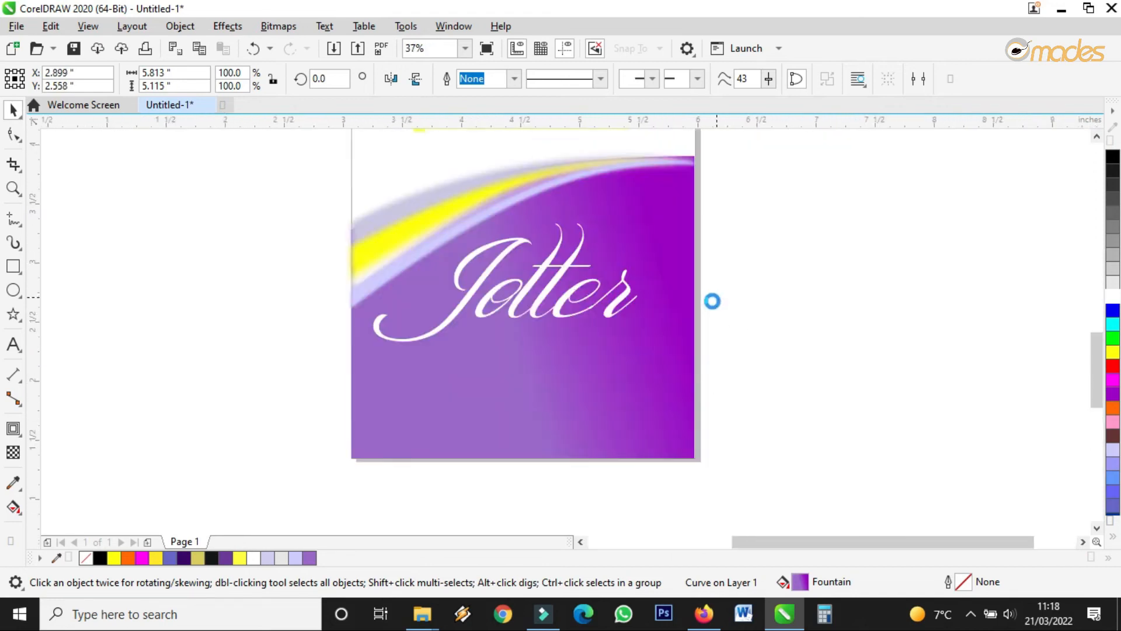
{"action": "left_click_drag", "start_coordinate": [510, 383], "coordinate": [533, 382]}
Lower the purple block's top edge until the block is about 5.048 inches high.
{"action": "scroll", "coordinate": [675, 407], "scroll_direction": "down", "scroll_amount": 10}
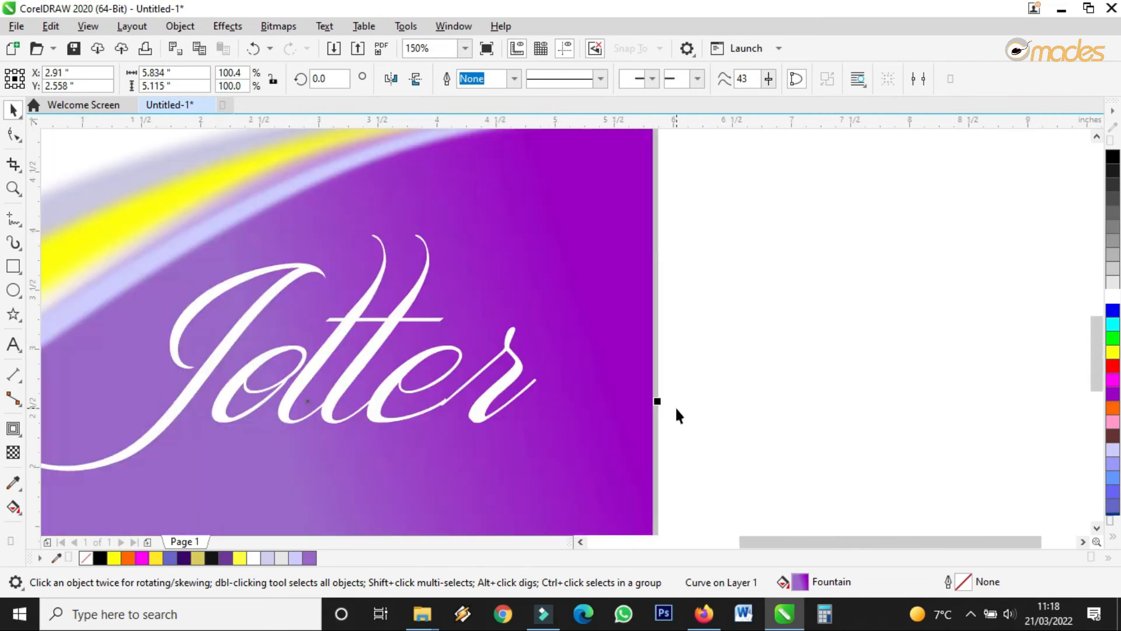
{"action": "scroll", "coordinate": [673, 246], "scroll_direction": "up", "scroll_amount": 2}
{"action": "scroll", "coordinate": [671, 248], "scroll_direction": "down", "scroll_amount": 1}
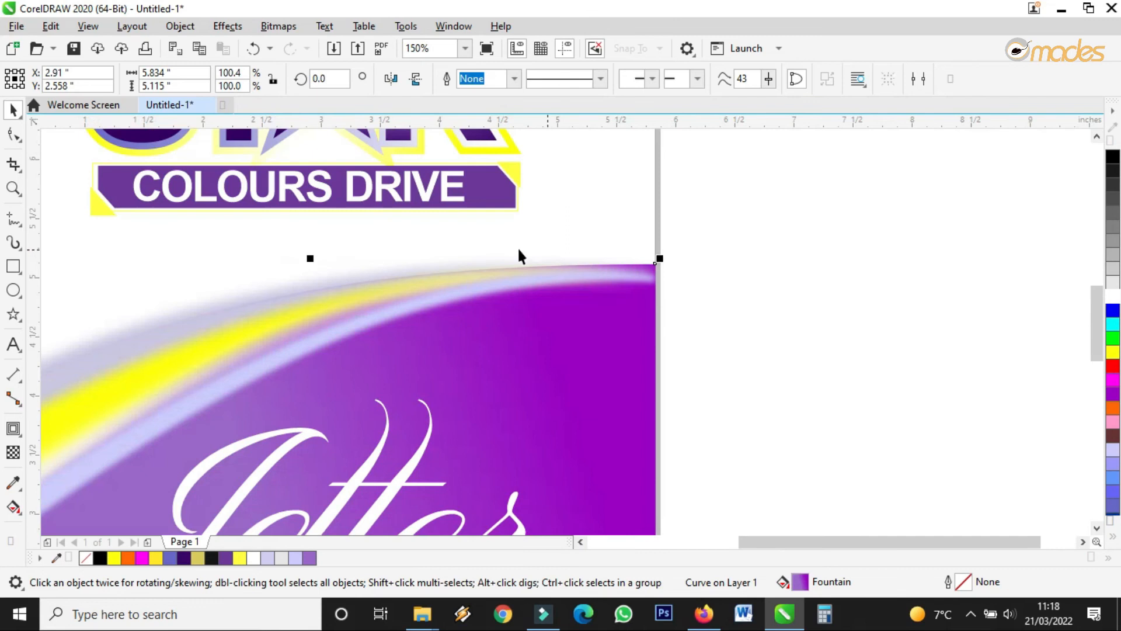
{"action": "left_click_drag", "start_coordinate": [310, 259], "coordinate": [313, 265]}
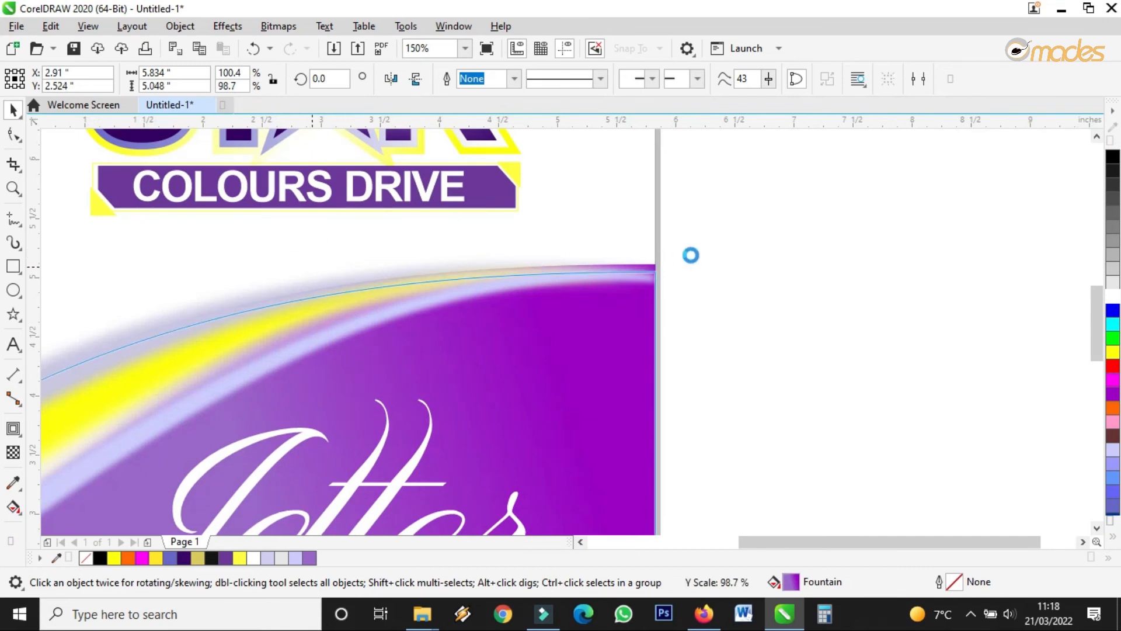
Duplicate the white "Jotter" text, placing the copy about half an inch left of and slightly below the original.
{"action": "scroll", "coordinate": [694, 253], "scroll_direction": "down", "scroll_amount": 3}
{"action": "scroll", "coordinate": [680, 290], "scroll_direction": "up", "scroll_amount": 4}
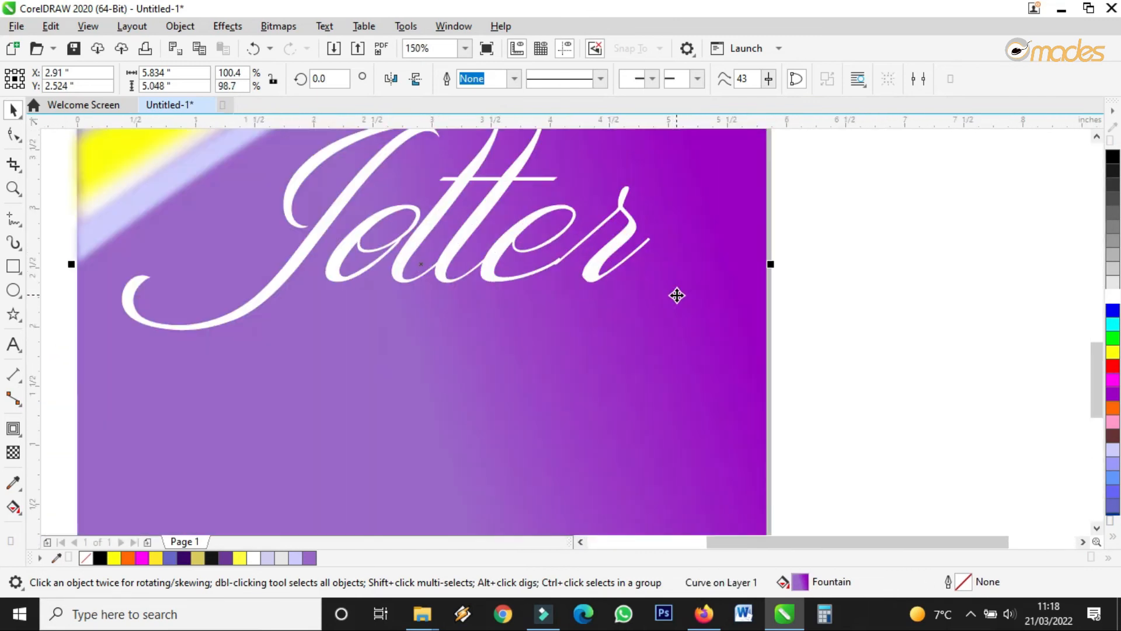
{"action": "scroll", "coordinate": [613, 300], "scroll_direction": "down", "scroll_amount": 1}
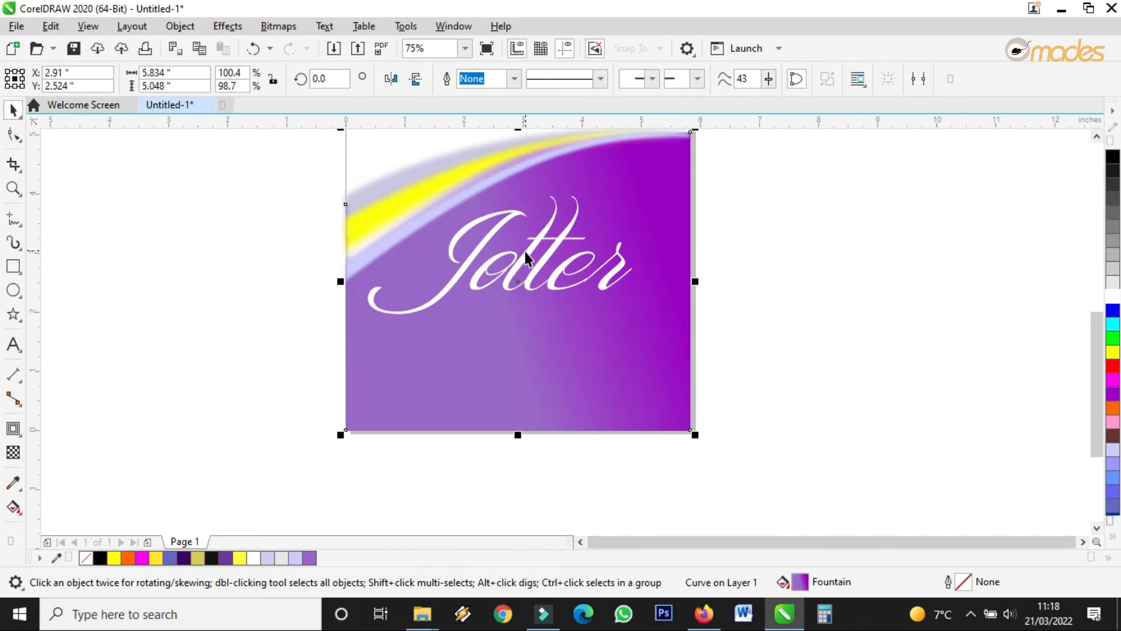
{"action": "left_click", "coordinate": [526, 257]}
{"action": "scroll", "coordinate": [543, 252], "scroll_direction": "up", "scroll_amount": 2}
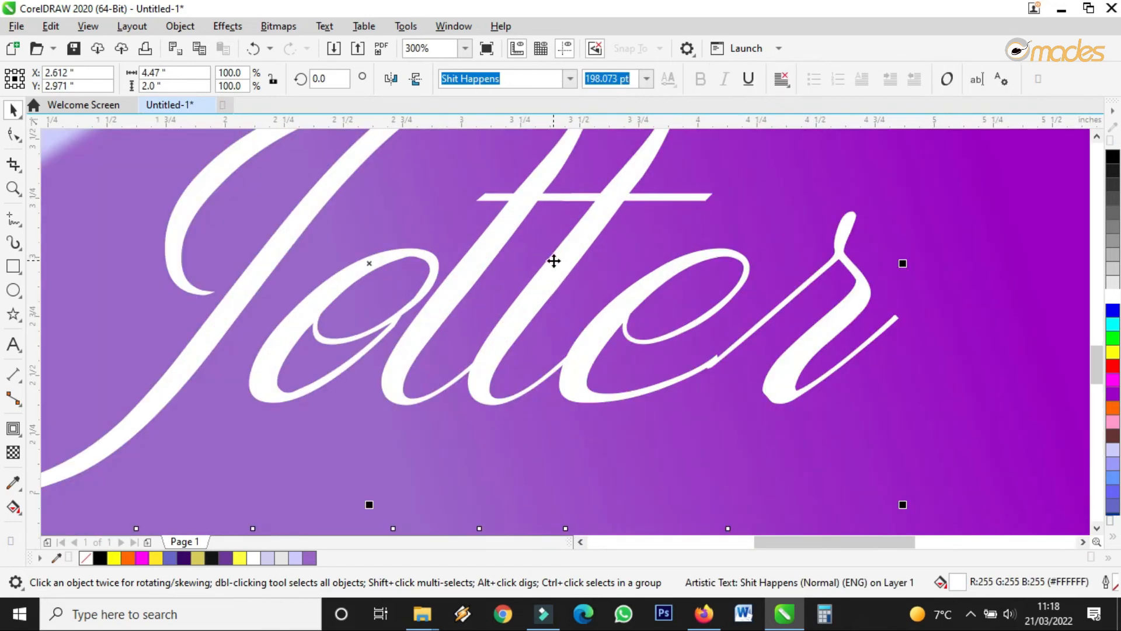
{"action": "left_click_drag", "start_coordinate": [562, 261], "coordinate": [451, 254]}
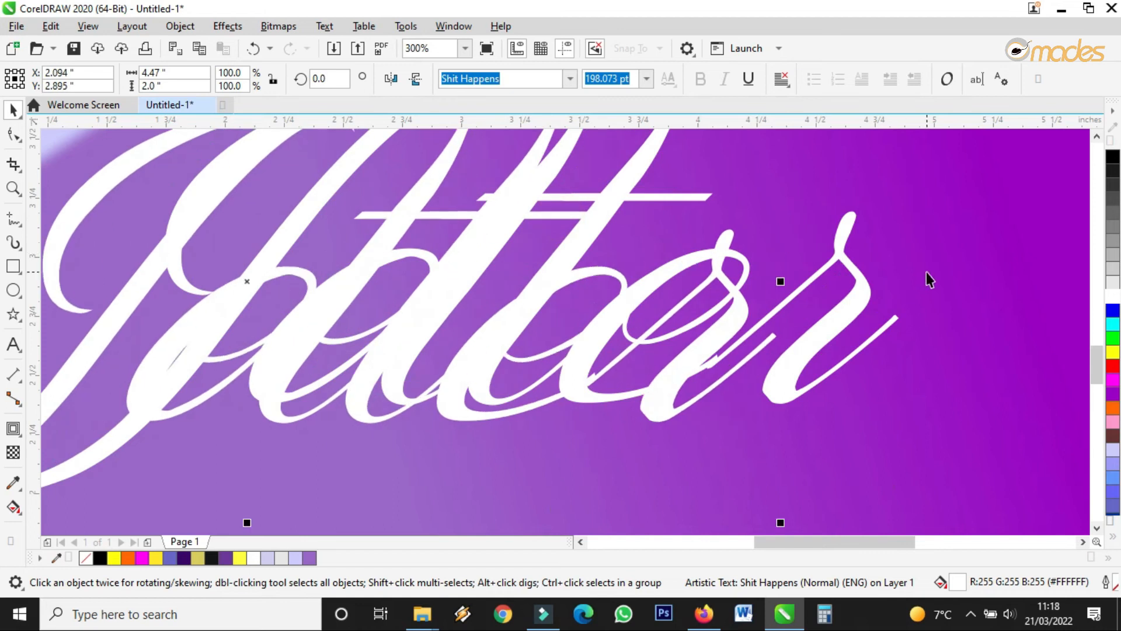
Fill the original "Jotter" text with black and shift the white copy slightly up and right, level with it.
{"action": "left_click", "coordinate": [854, 304]}
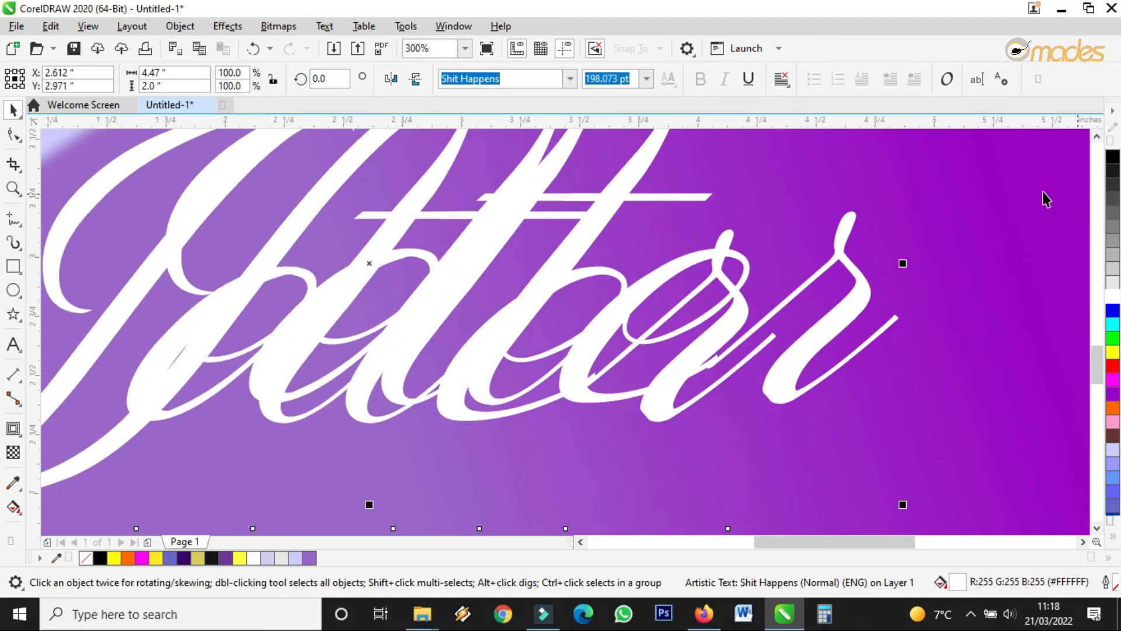
{"action": "left_click", "coordinate": [1112, 157]}
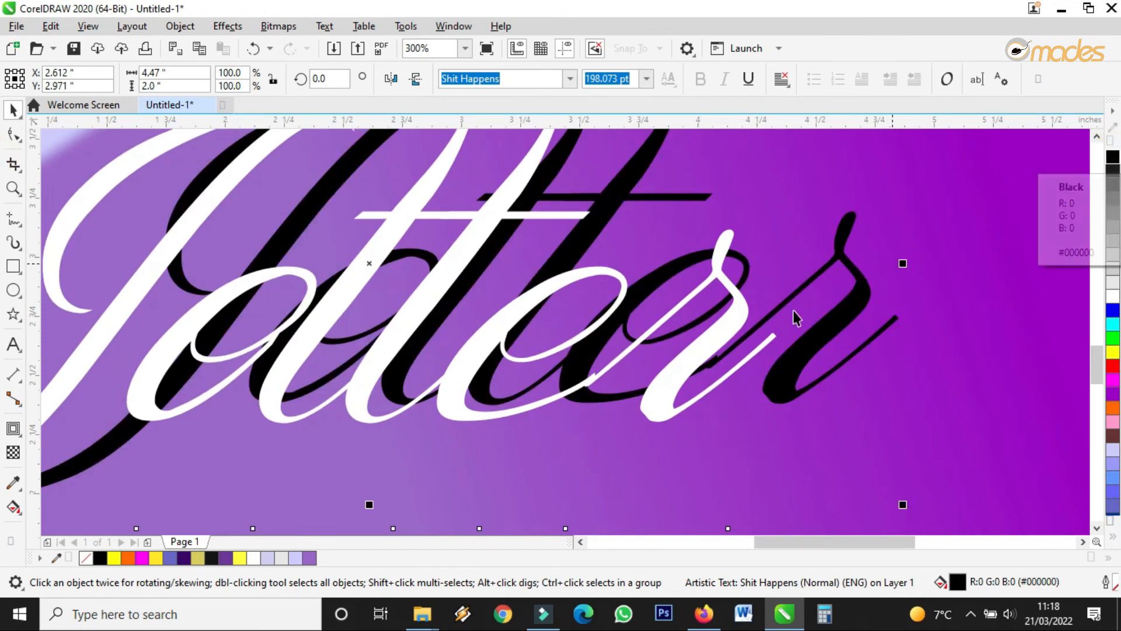
{"action": "left_click", "coordinate": [720, 339]}
{"action": "left_click_drag", "start_coordinate": [699, 342], "coordinate": [732, 324]}
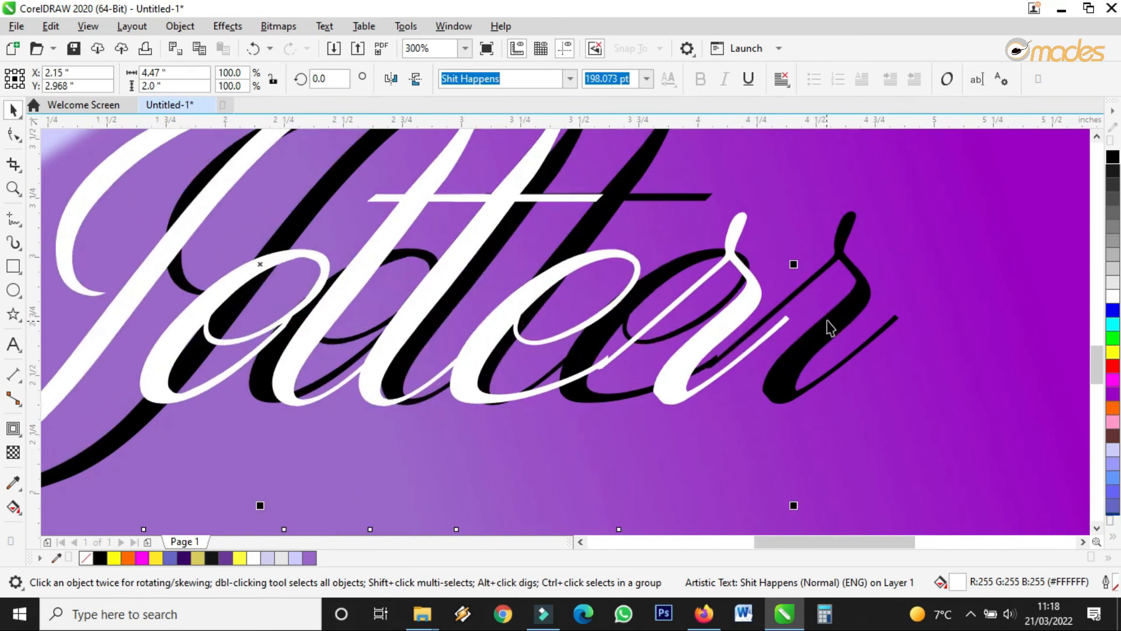
Apply a Gaussian Blur to the black "Jotter" text.
{"action": "left_click", "coordinate": [857, 297]}
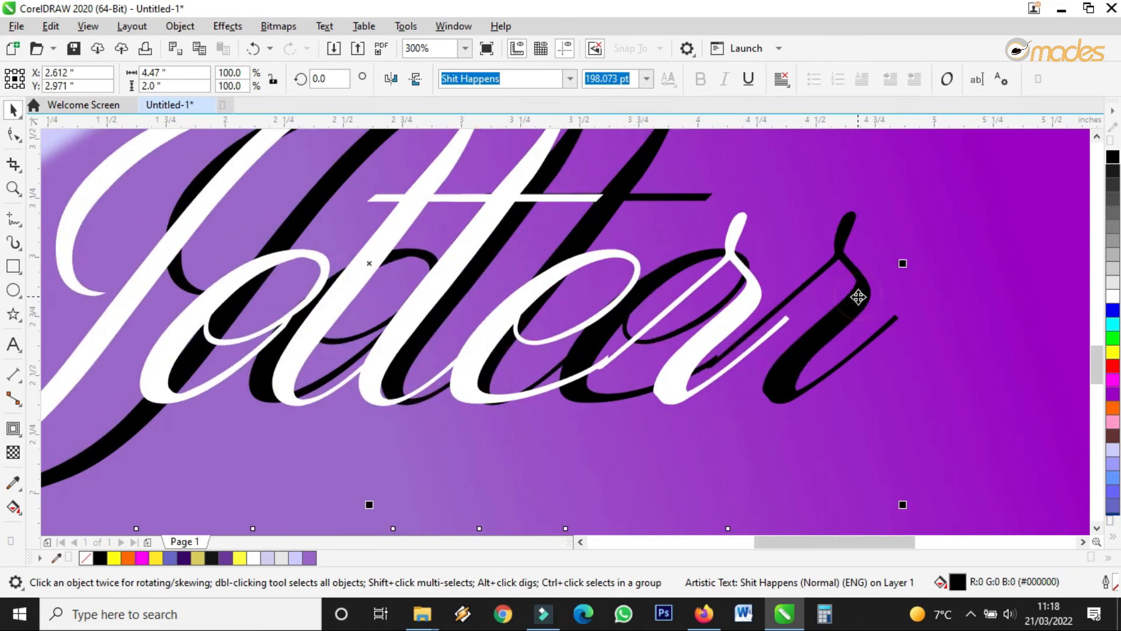
{"action": "left_click", "coordinate": [228, 27]}
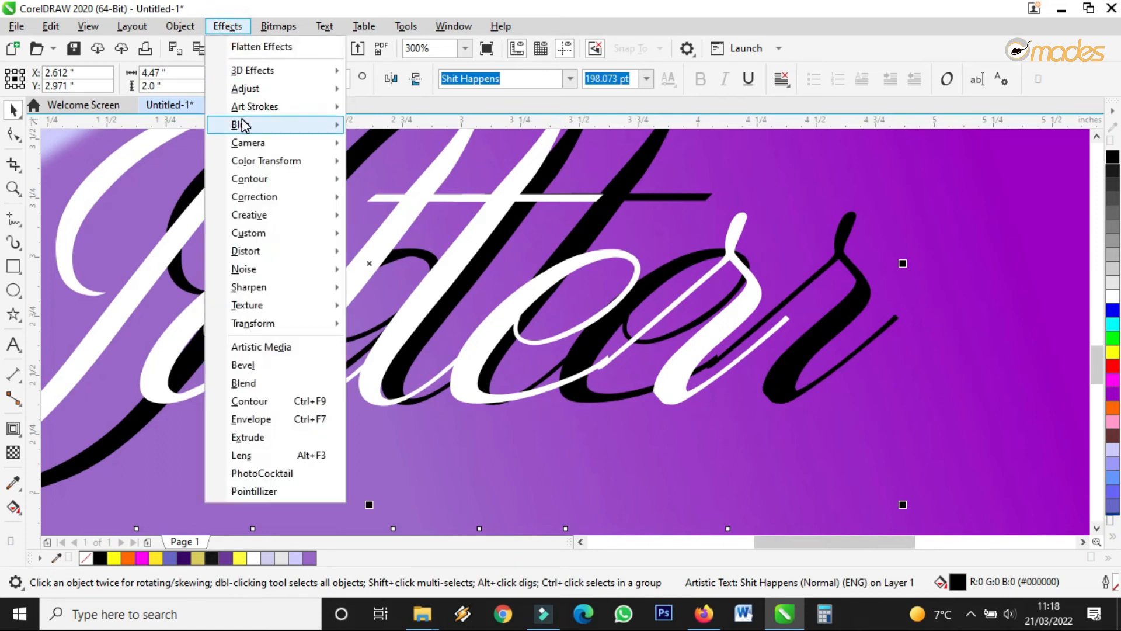
{"action": "mouse_move", "coordinate": [245, 124]}
{"action": "left_click", "coordinate": [416, 164]}
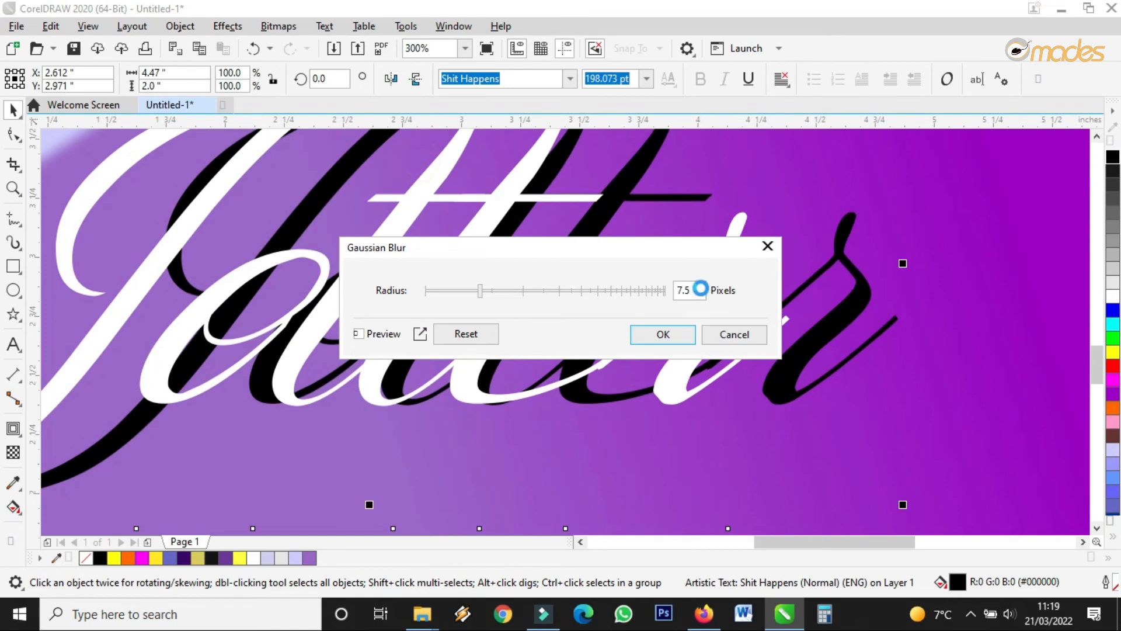
{"action": "left_click", "coordinate": [485, 290]}
{"action": "left_click", "coordinate": [657, 332]}
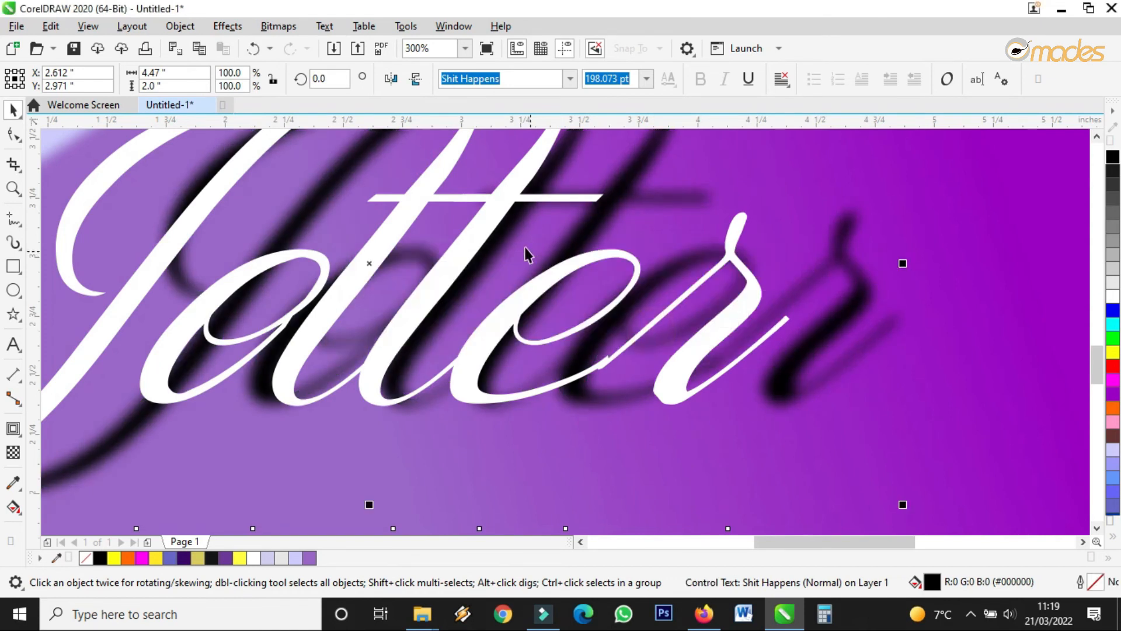
Move the white "Jotter" text over the blurred black one, offset slightly up and left, so it forms a drop shadow.
{"action": "left_click_drag", "start_coordinate": [526, 297], "coordinate": [633, 297]}
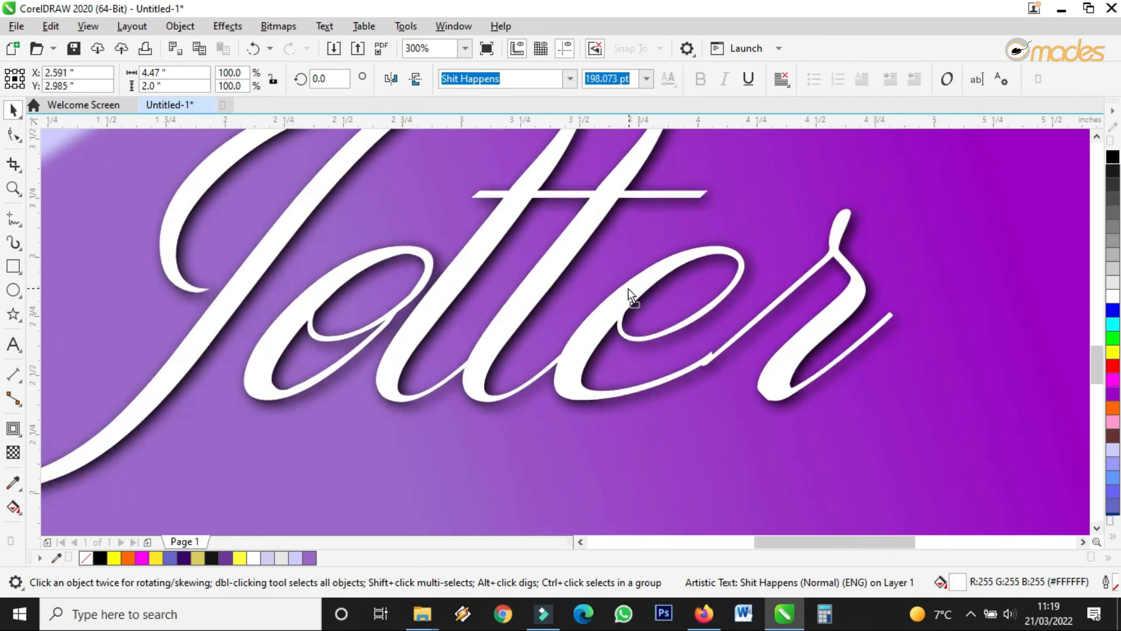
{"action": "scroll", "coordinate": [623, 285], "scroll_direction": "down", "scroll_amount": 2}
{"action": "left_click", "coordinate": [953, 286]}
{"action": "scroll", "coordinate": [888, 243], "scroll_direction": "up", "scroll_amount": 2}
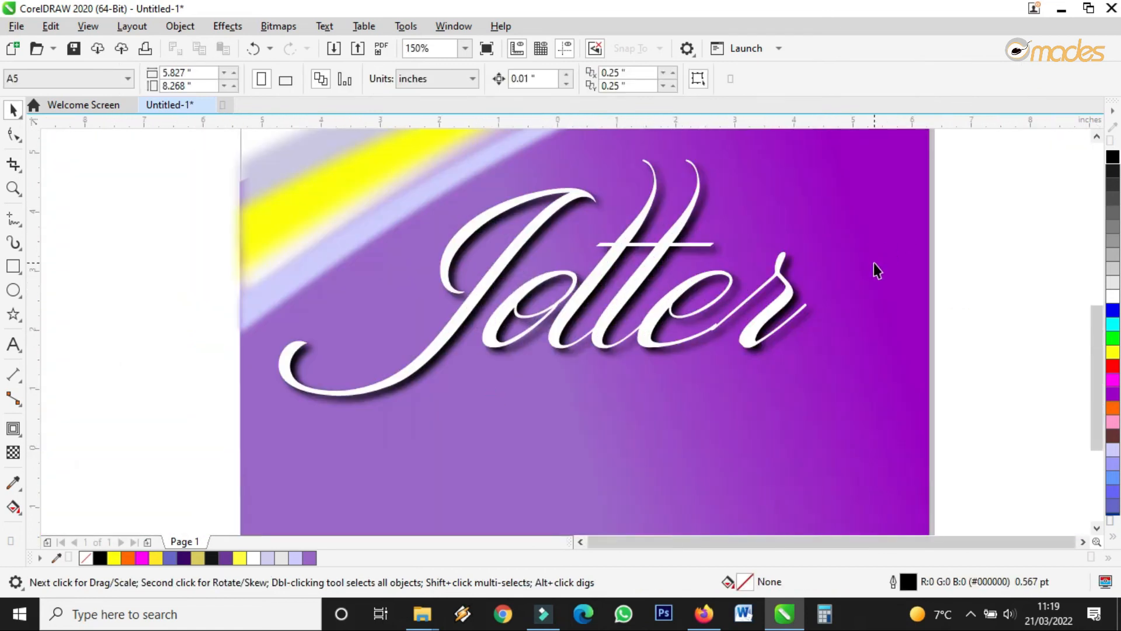
Move the "Jotter" text together with its shadow about 0.3 inch right within the purple block.
{"action": "scroll", "coordinate": [874, 264], "scroll_direction": "down", "scroll_amount": 1}
{"action": "left_click_drag", "start_coordinate": [963, 176], "coordinate": [496, 383]}
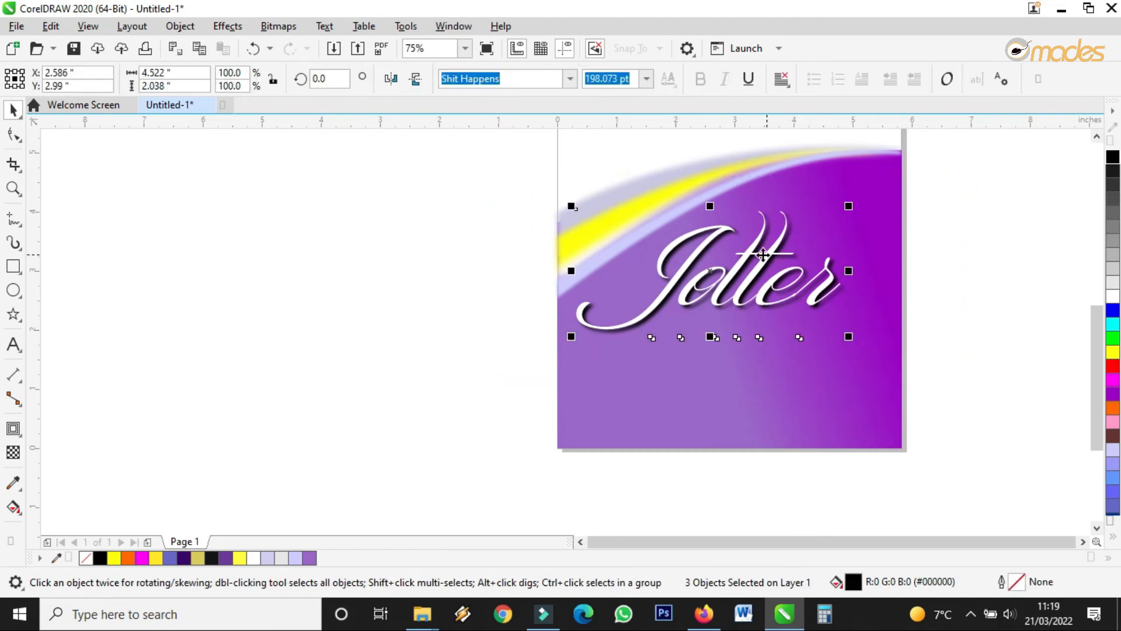
{"action": "left_click_drag", "start_coordinate": [762, 254], "coordinate": [779, 252]}
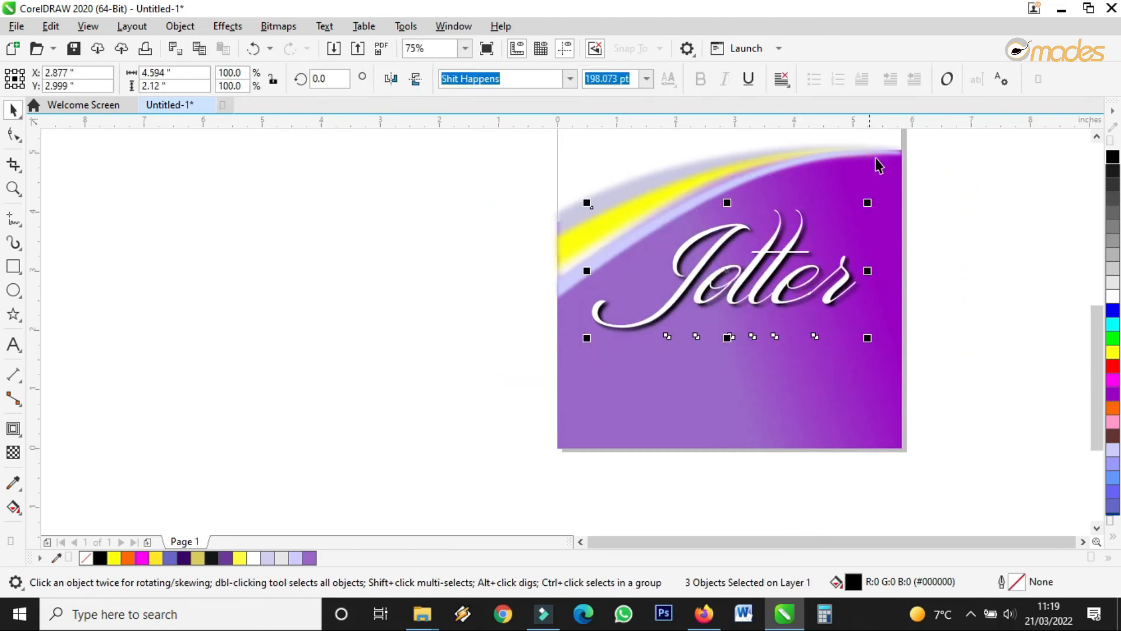
{"action": "left_click", "coordinate": [949, 243]}
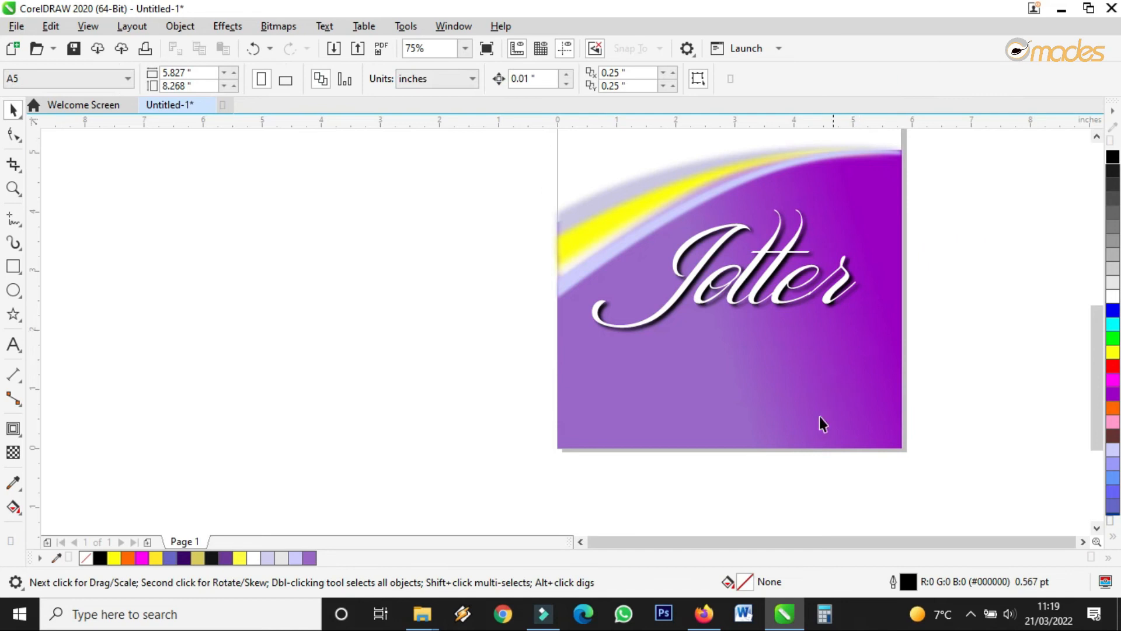
Draw a thin horizontal rectangle about 5.83 by 0.16 inches across the full page width, near the bottom of the purple block.
{"action": "scroll", "coordinate": [818, 415], "scroll_direction": "up", "scroll_amount": 1}
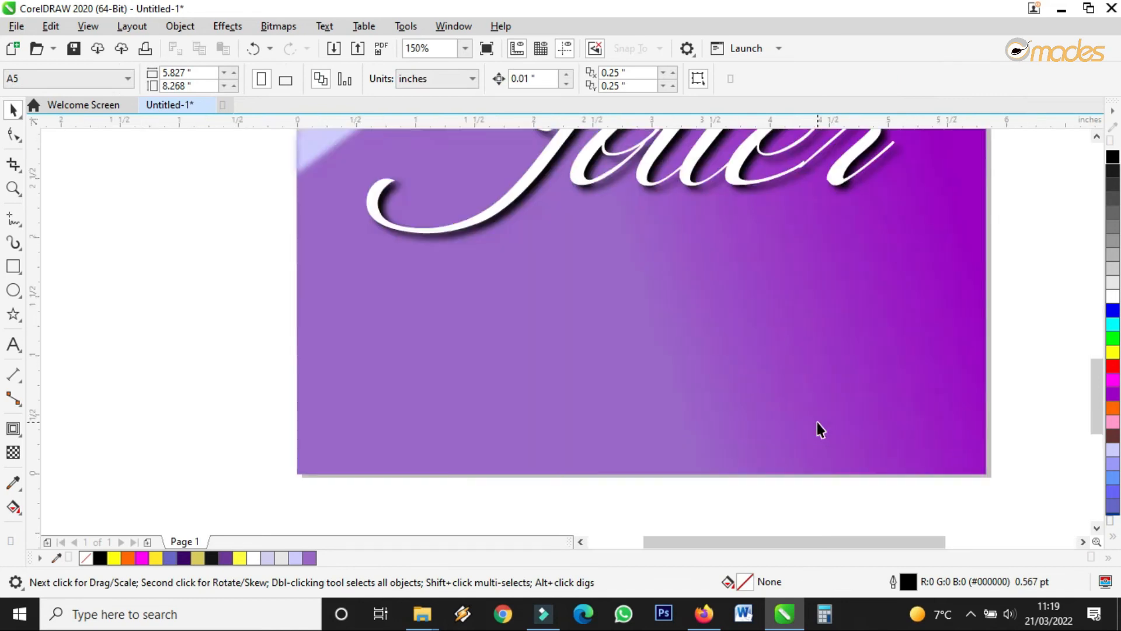
{"action": "left_click", "coordinate": [13, 265]}
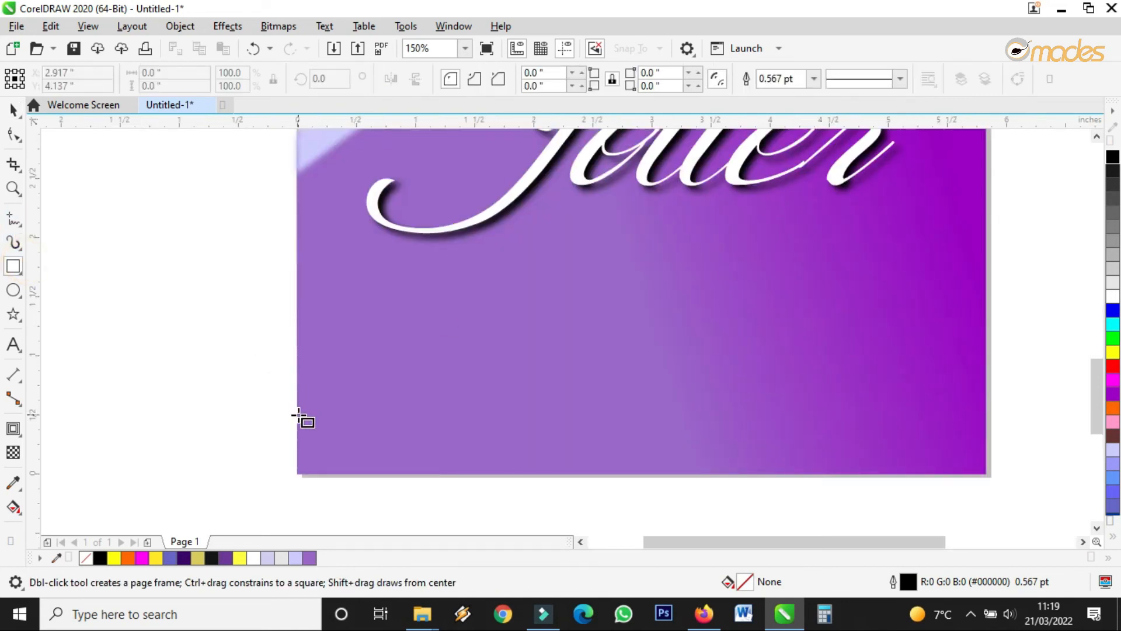
{"action": "left_click_drag", "start_coordinate": [297, 415], "coordinate": [988, 435]}
{"action": "left_click", "coordinate": [14, 109]}
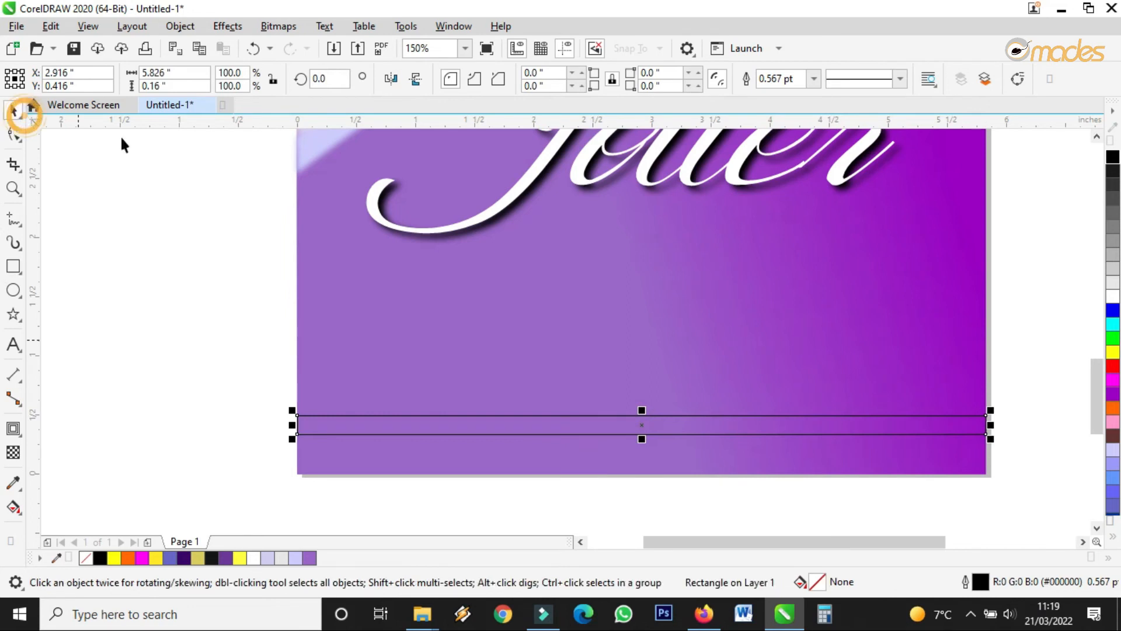
Fill the thin rectangle with white and set its outline to None.
{"action": "left_click", "coordinate": [1112, 296]}
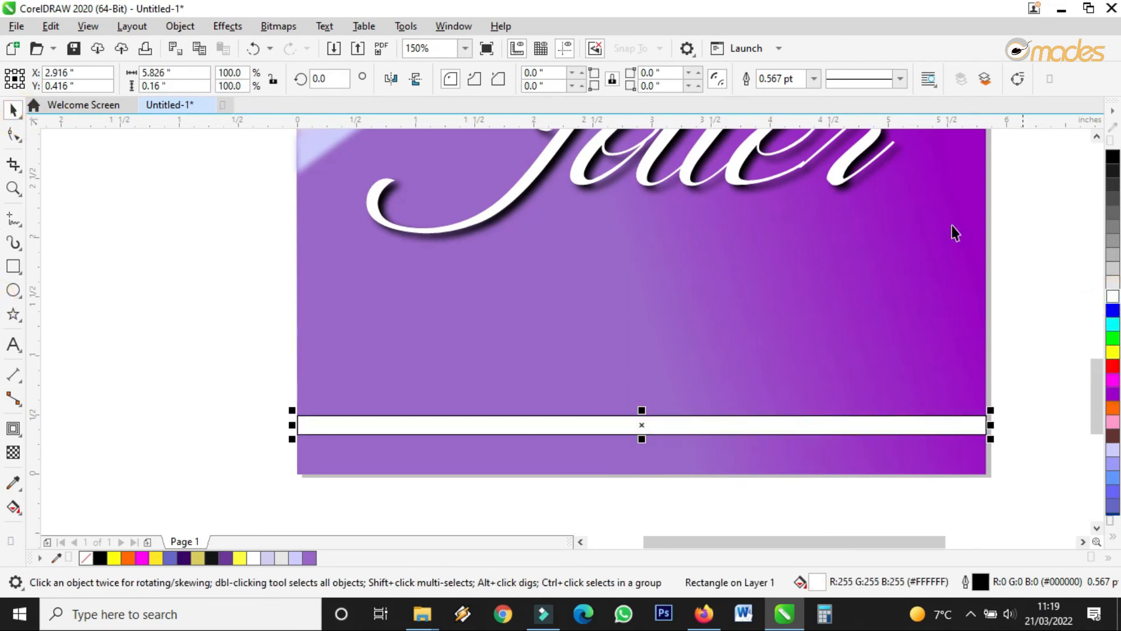
{"action": "left_click", "coordinate": [811, 79]}
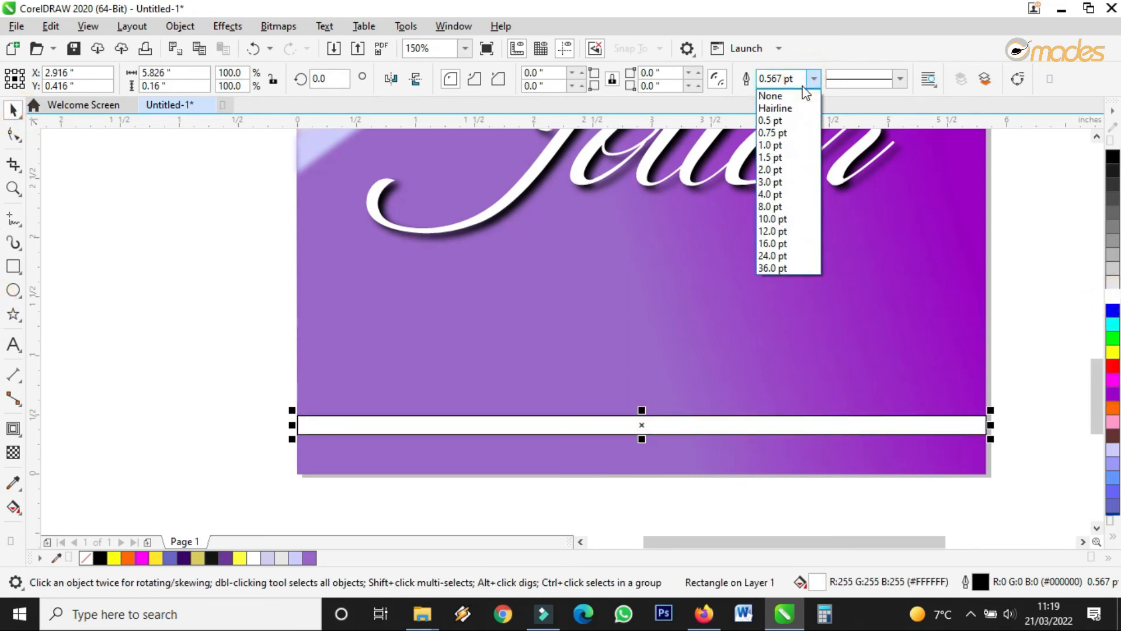
{"action": "left_click", "coordinate": [770, 96]}
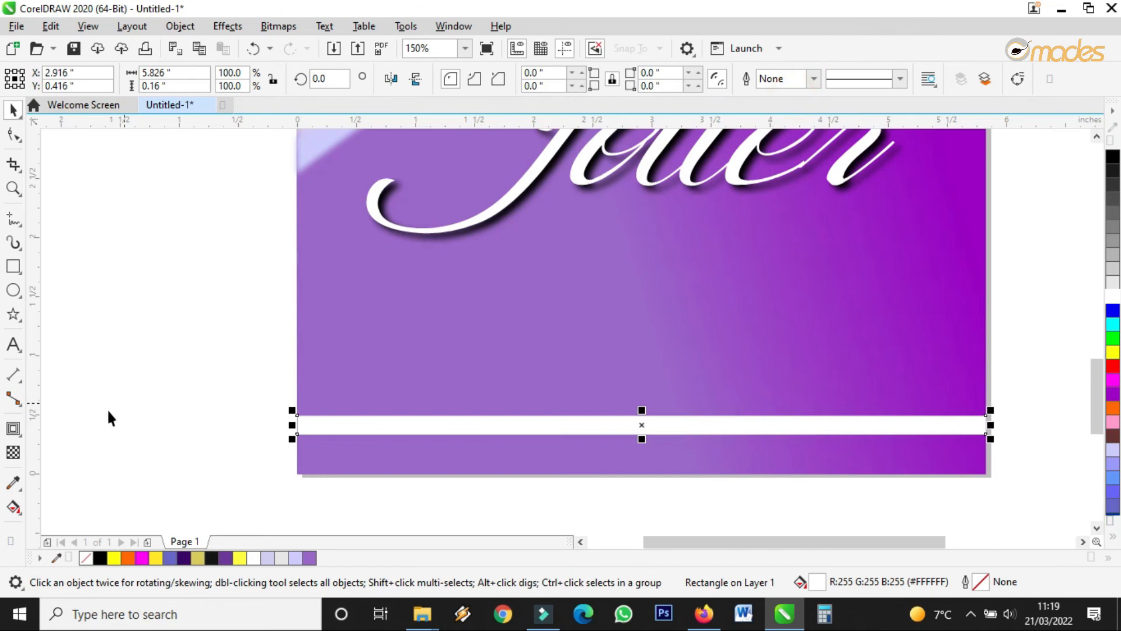
Apply a linear fountain fill to the thin bar, running from white at its left end to yellow.
{"action": "left_click", "coordinate": [12, 508]}
{"action": "left_click_drag", "start_coordinate": [346, 424], "coordinate": [671, 430]}
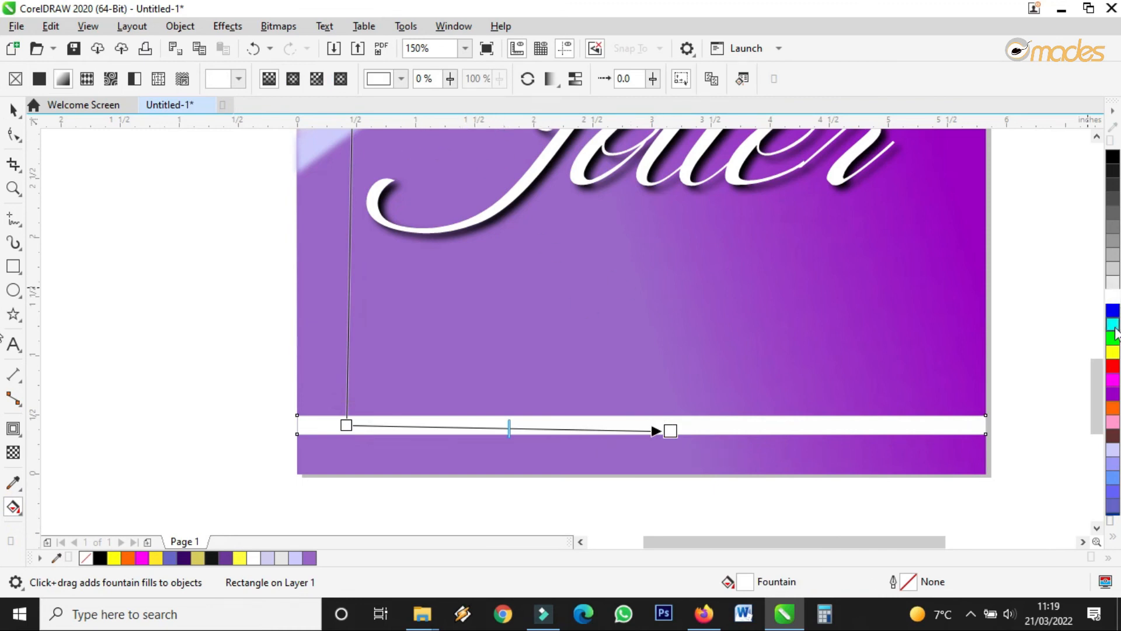
{"action": "left_click_drag", "start_coordinate": [1113, 338], "coordinate": [670, 431]}
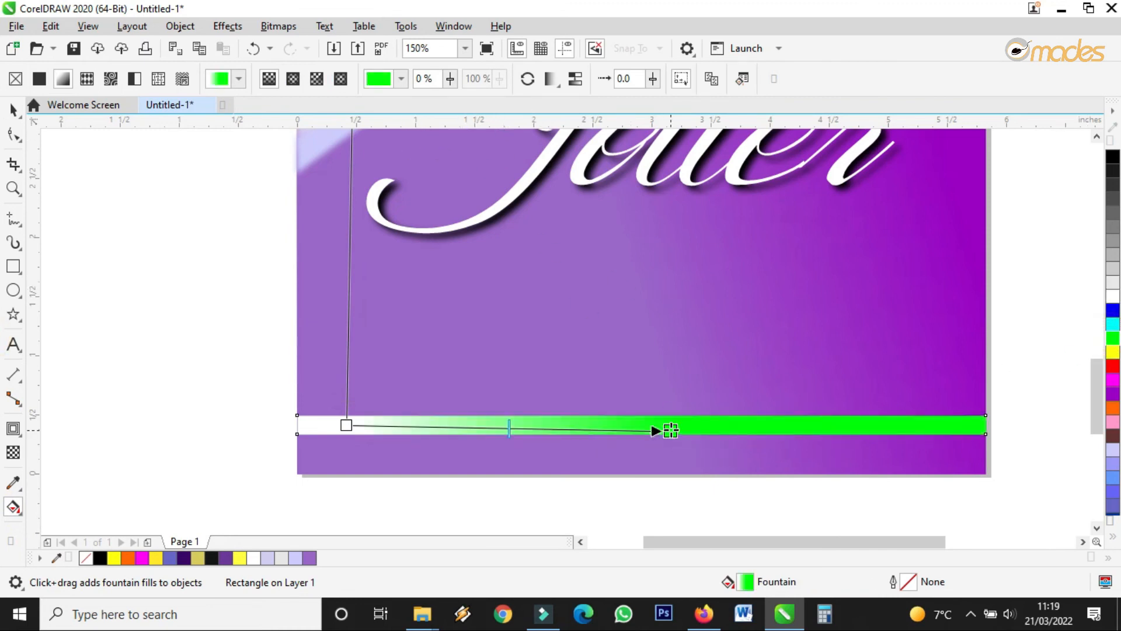
{"action": "left_click_drag", "start_coordinate": [1113, 352], "coordinate": [669, 430]}
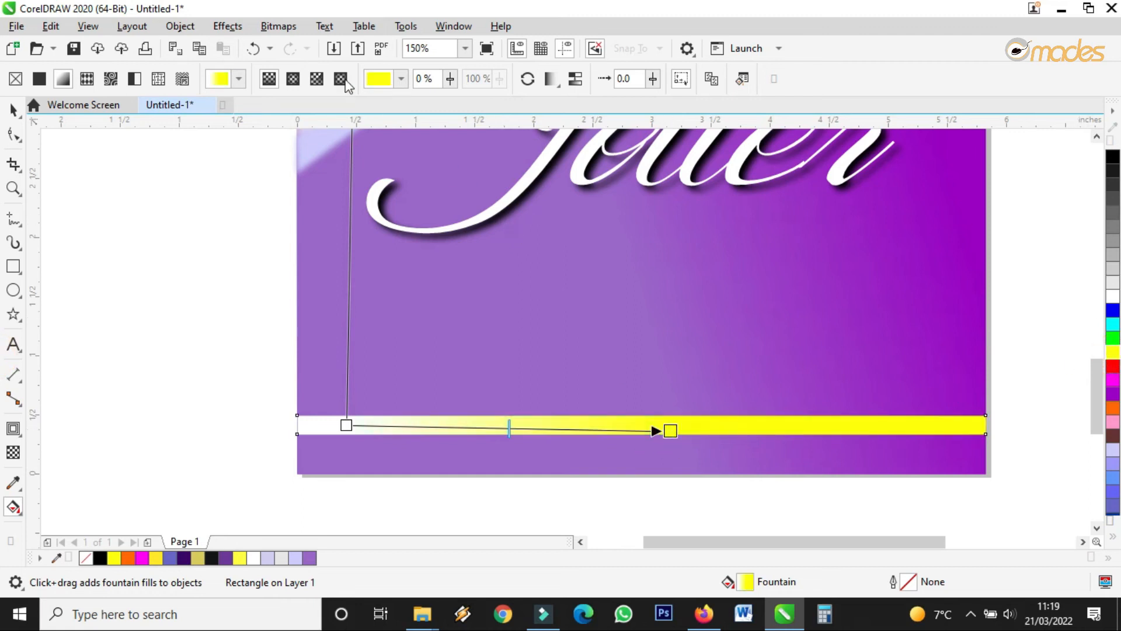
Change the bar's fill to an elliptical fountain with a yellow centre fading to white, stretched wide toward both ends.
{"action": "left_click", "coordinate": [288, 82]}
{"action": "left_click_drag", "start_coordinate": [512, 416], "coordinate": [533, 348]}
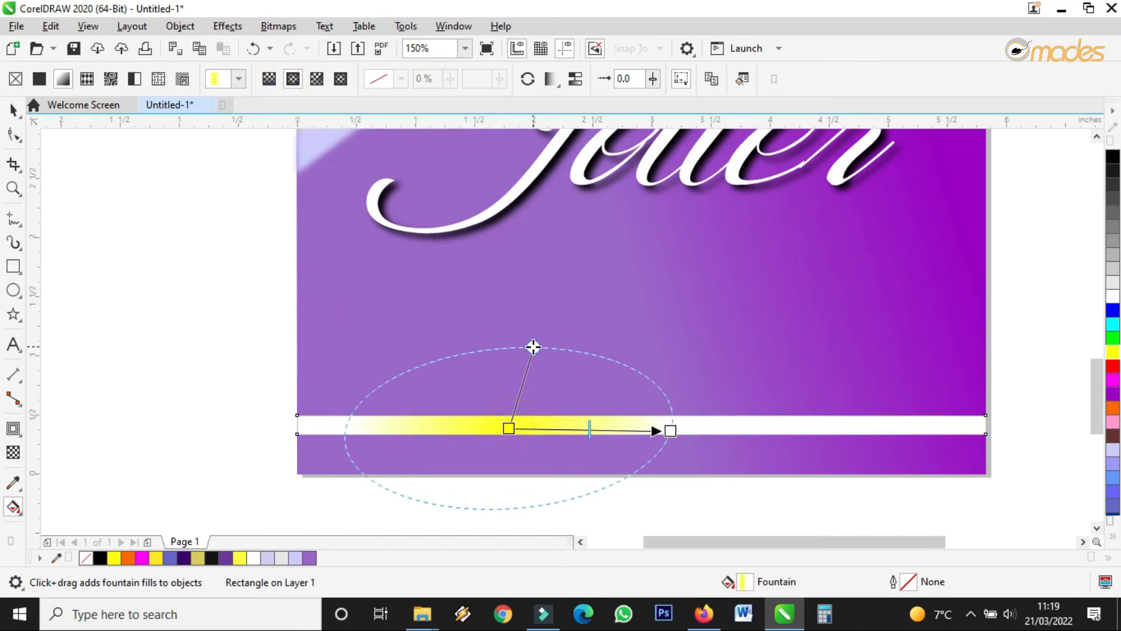
{"action": "left_click_drag", "start_coordinate": [508, 428], "coordinate": [599, 376]}
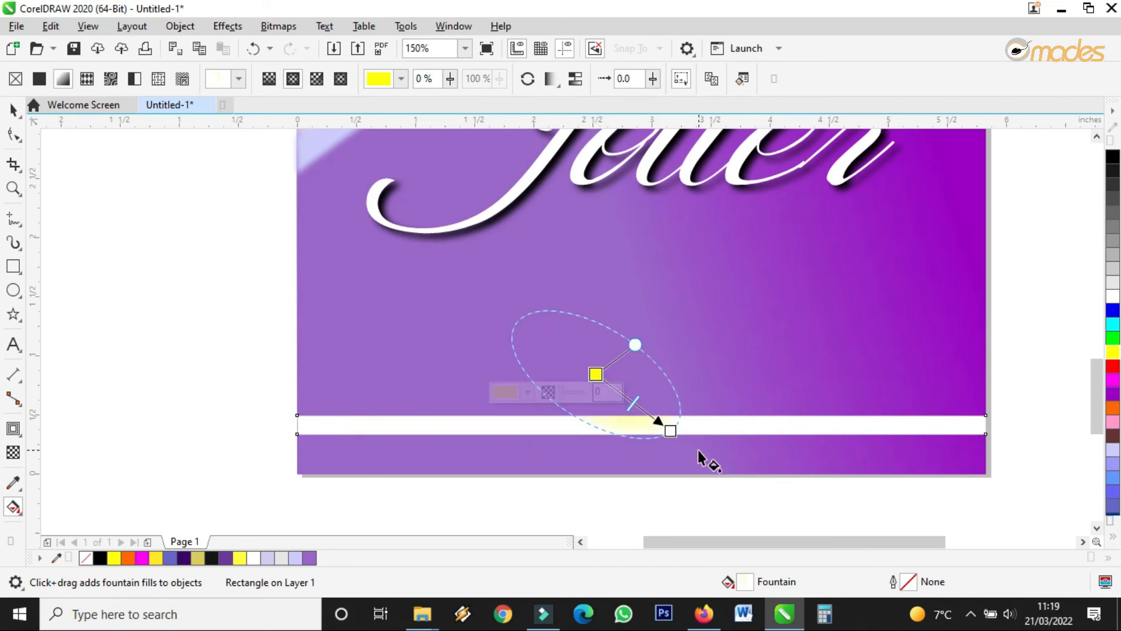
{"action": "left_click_drag", "start_coordinate": [670, 431], "coordinate": [846, 436]}
{"action": "left_click_drag", "start_coordinate": [657, 253], "coordinate": [656, 310]}
{"action": "left_click_drag", "start_coordinate": [595, 376], "coordinate": [594, 408]}
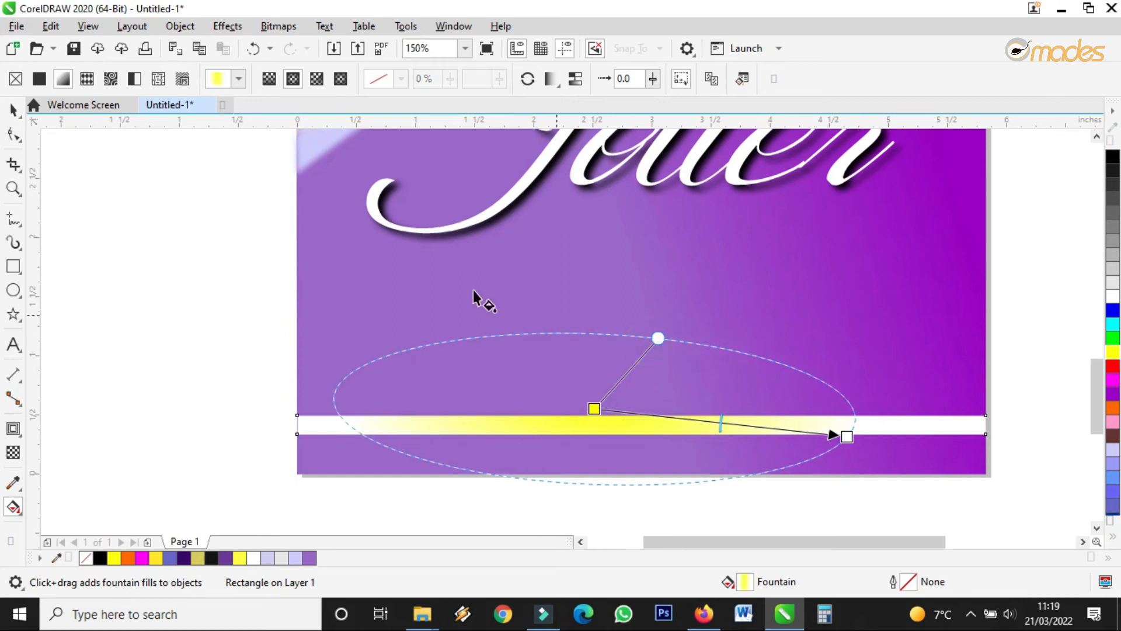
{"action": "left_click", "coordinate": [12, 110]}
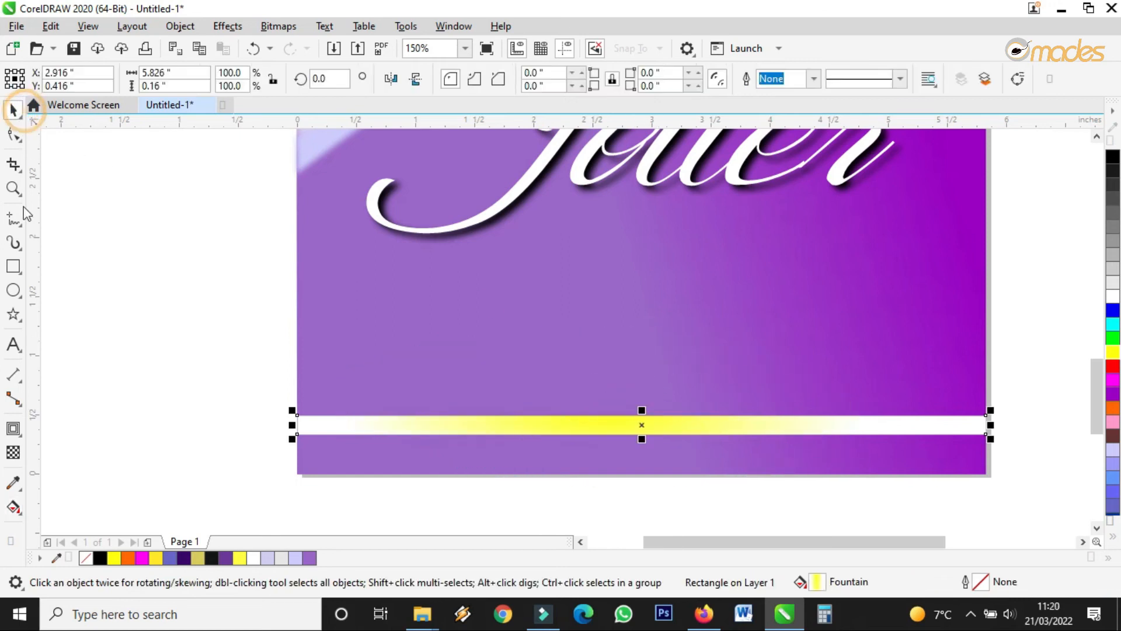
Apply a fountain transparency to the right part of the bar so its end fades out completely.
{"action": "left_click", "coordinate": [13, 452]}
{"action": "left_click_drag", "start_coordinate": [777, 422], "coordinate": [919, 419]}
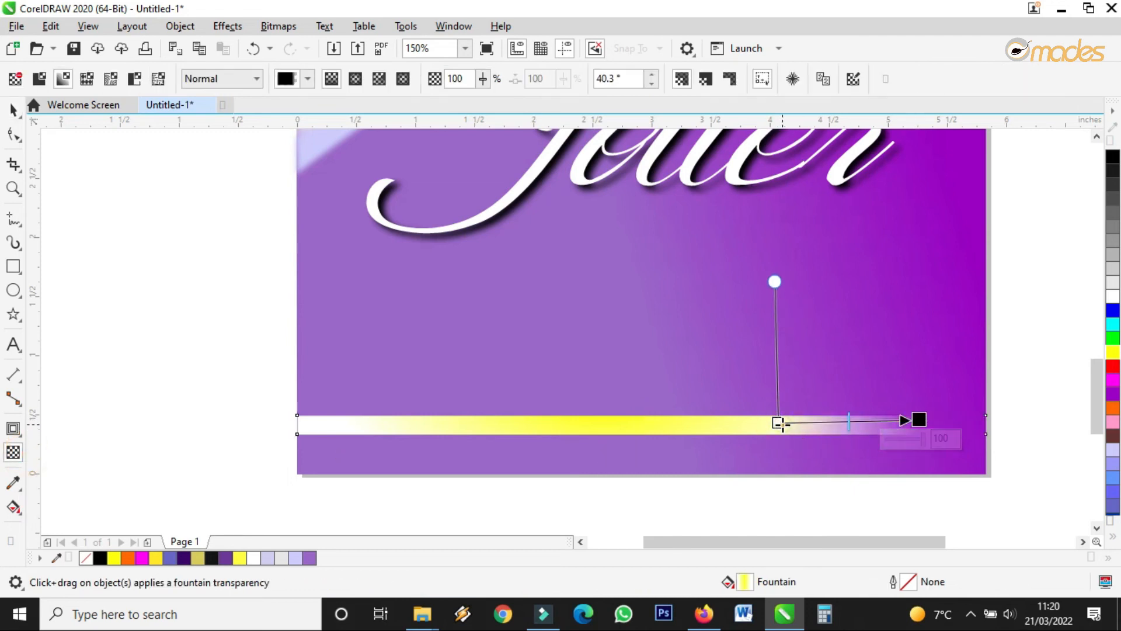
{"action": "left_click", "coordinate": [14, 111]}
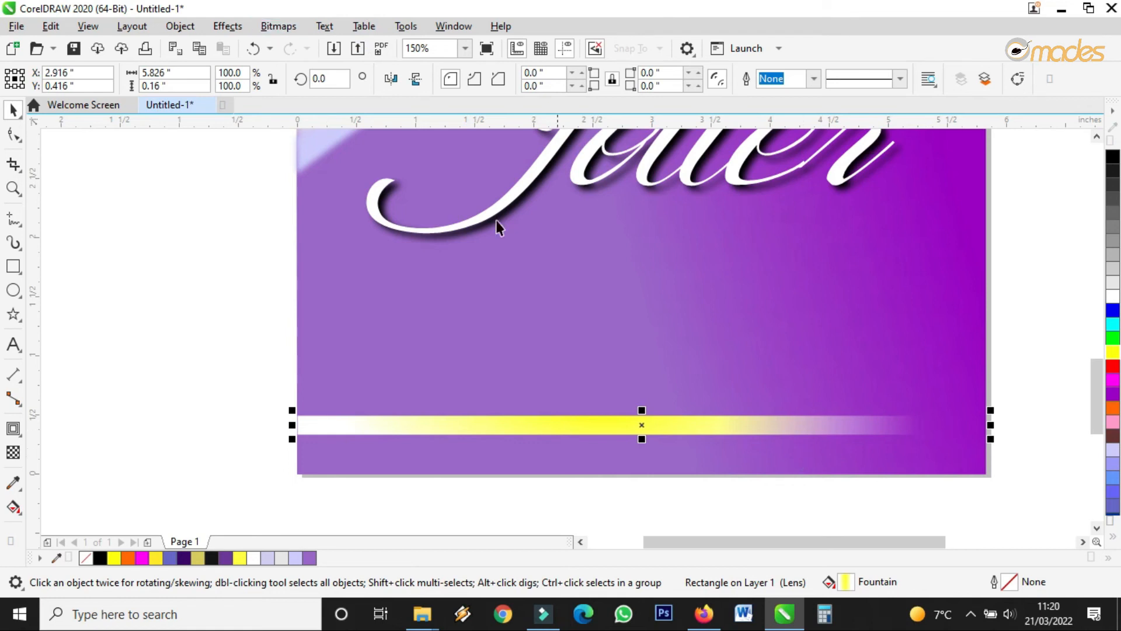
Convert the bar to a 300 dpi bitmap in RGB Color (24-bit) mode.
{"action": "left_click", "coordinate": [272, 29]}
{"action": "left_click", "coordinate": [293, 43]}
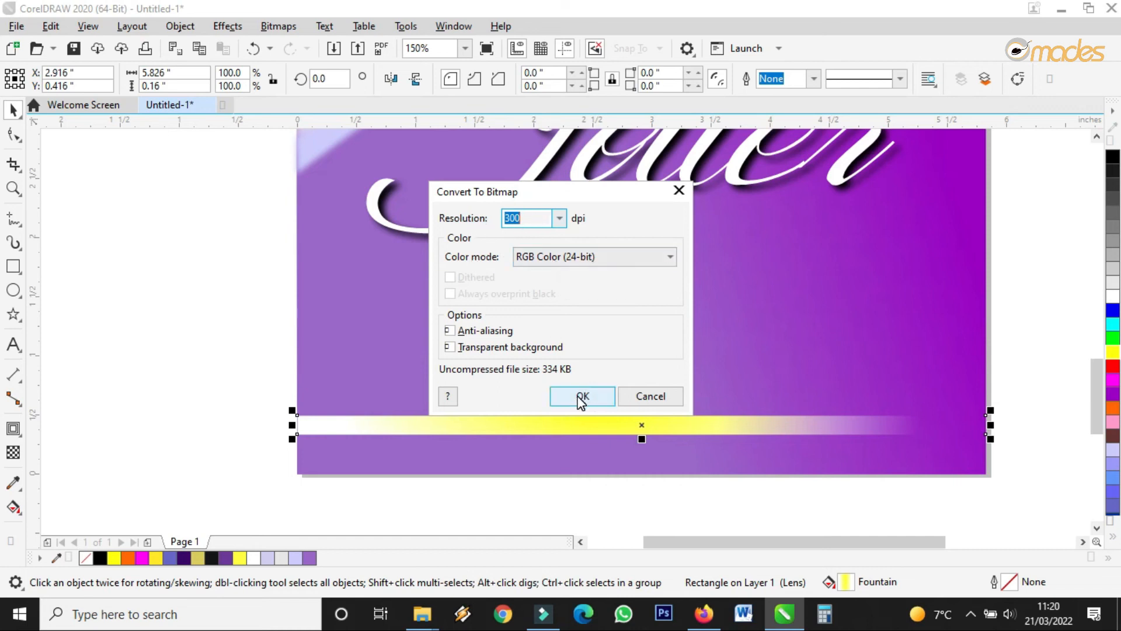
{"action": "left_click", "coordinate": [548, 258]}
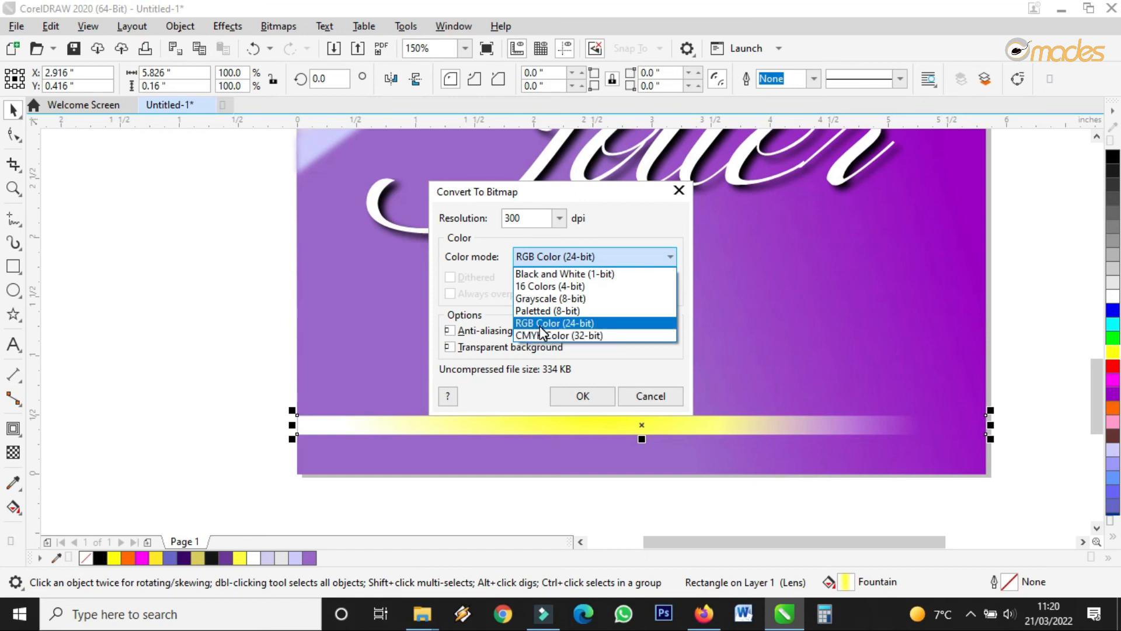
{"action": "left_click", "coordinate": [539, 326]}
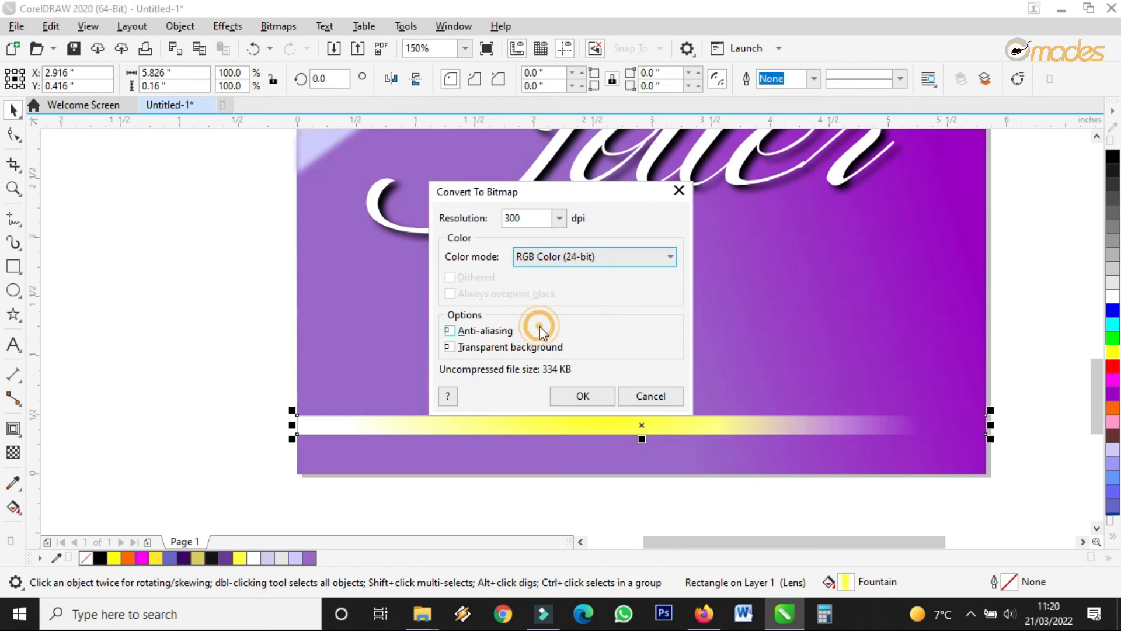
{"action": "left_click", "coordinate": [582, 395]}
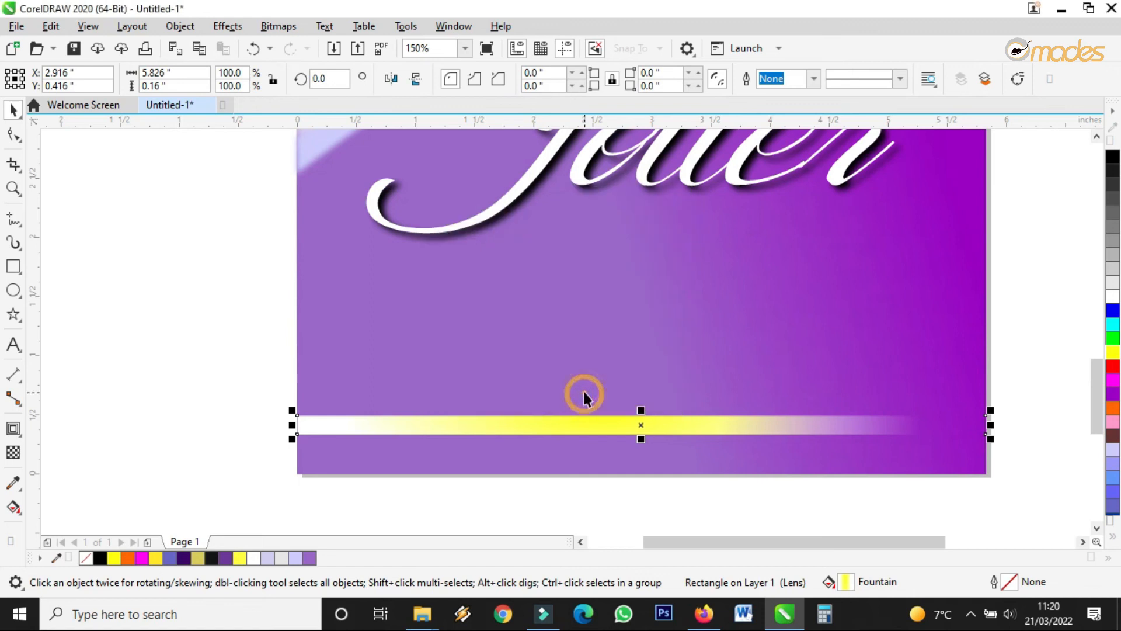
Apply a fountain transparency to the bitmap bar's left part, fading it out from the middle toward the left end.
{"action": "left_click", "coordinate": [13, 453]}
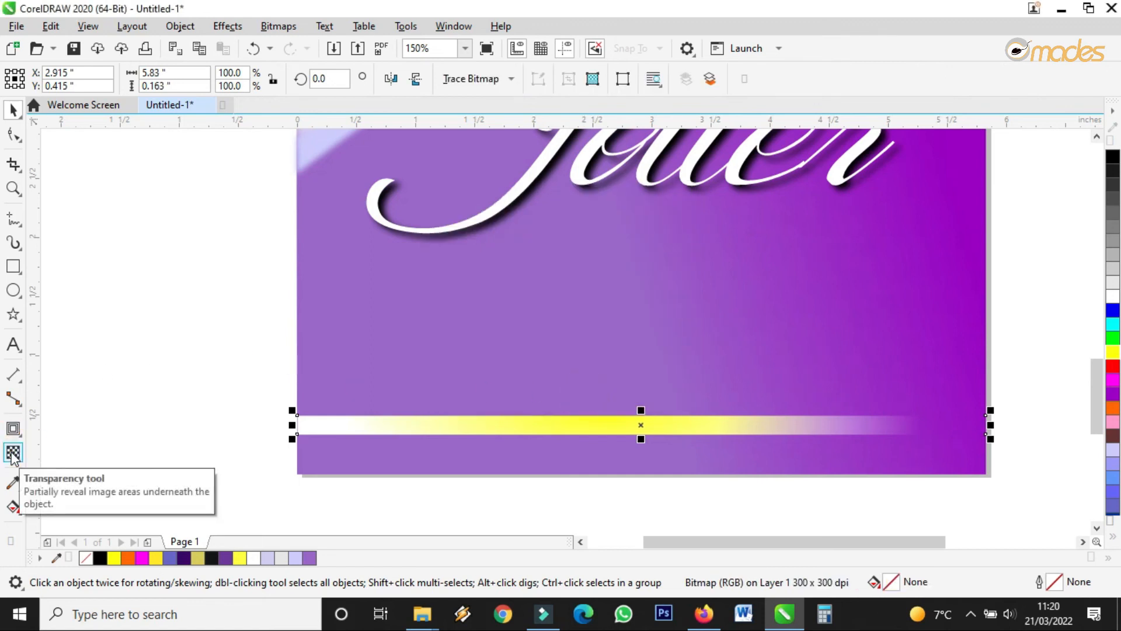
{"action": "left_click_drag", "start_coordinate": [308, 426], "coordinate": [554, 419]}
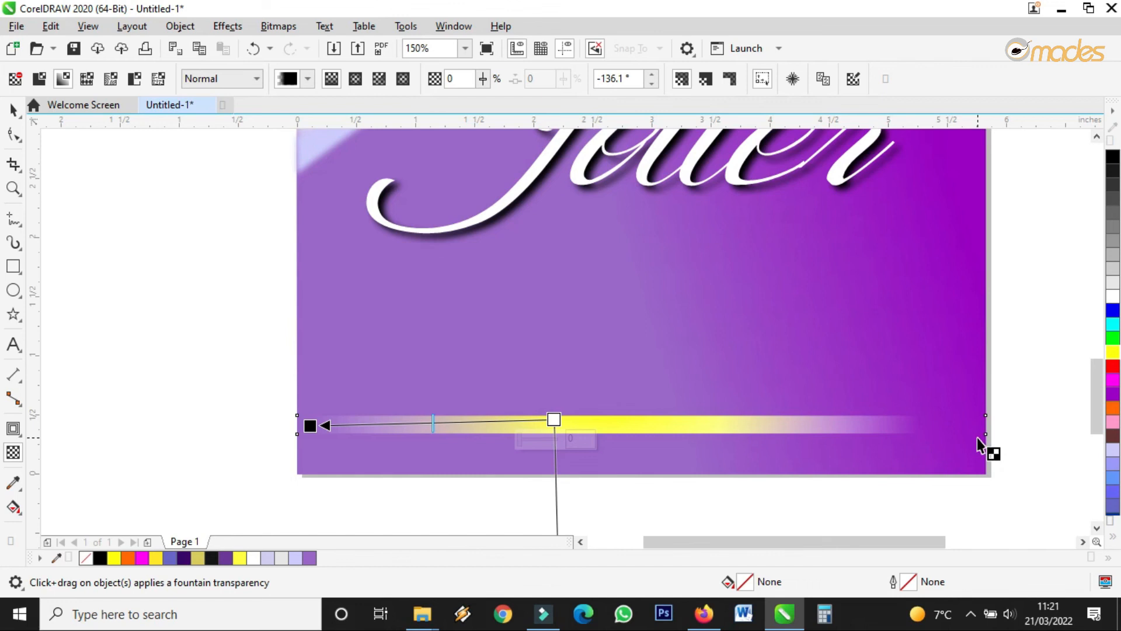
{"action": "left_click_drag", "start_coordinate": [310, 426], "coordinate": [341, 424]}
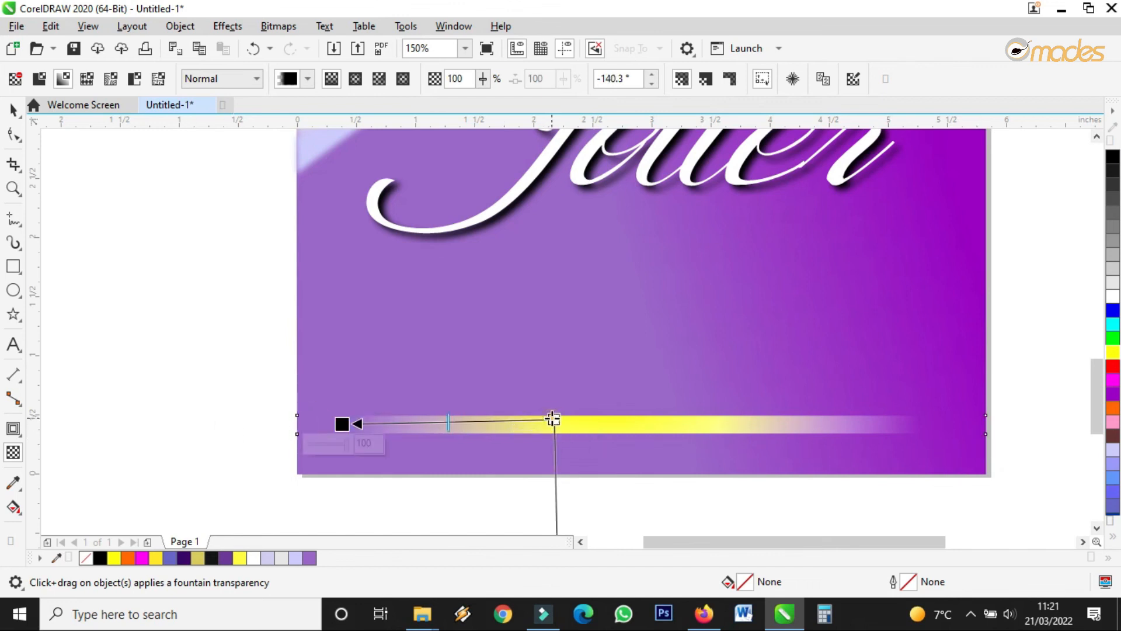
{"action": "left_click_drag", "start_coordinate": [552, 418], "coordinate": [616, 419]}
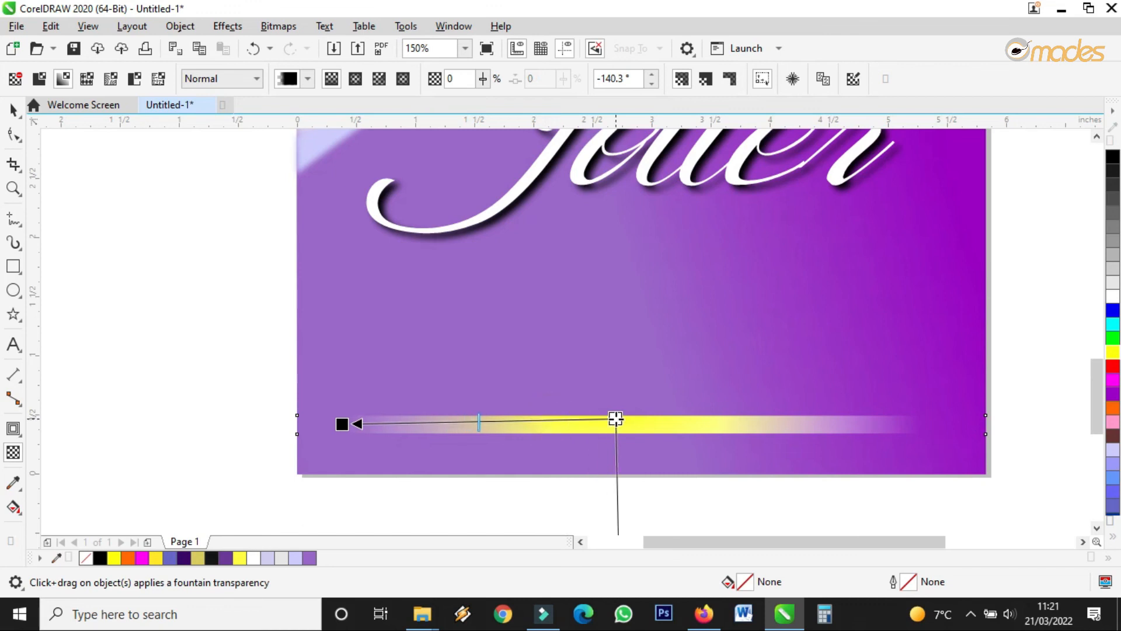
{"action": "left_click", "coordinate": [11, 111]}
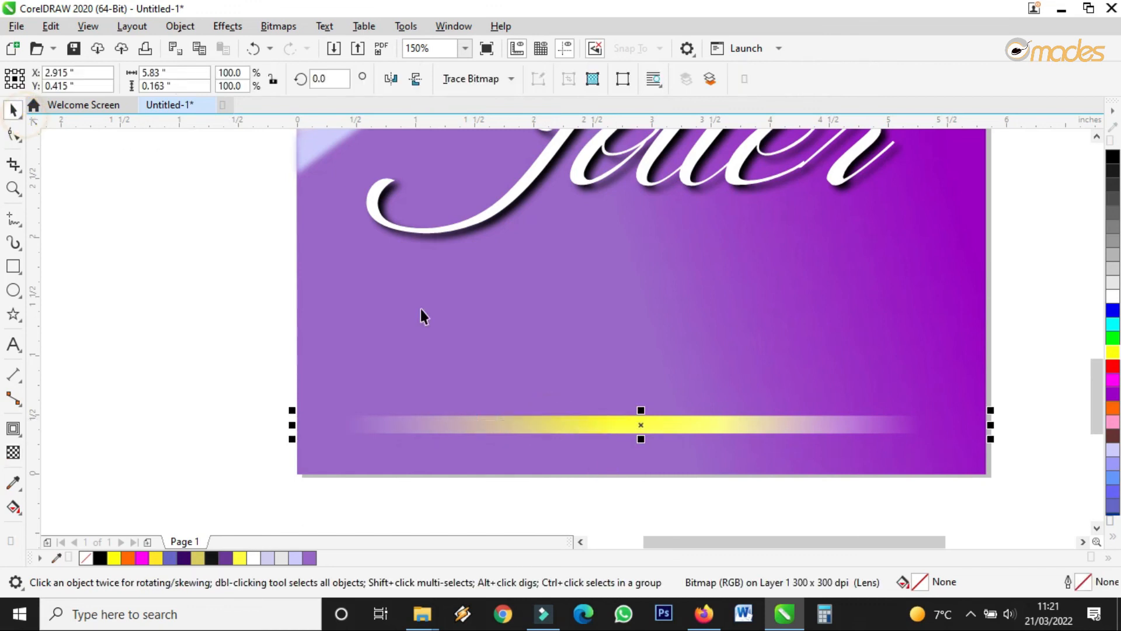
Add a very thin copy of the yellow gradient bar just above it and another just below it.
{"action": "left_click", "coordinate": [641, 431]}
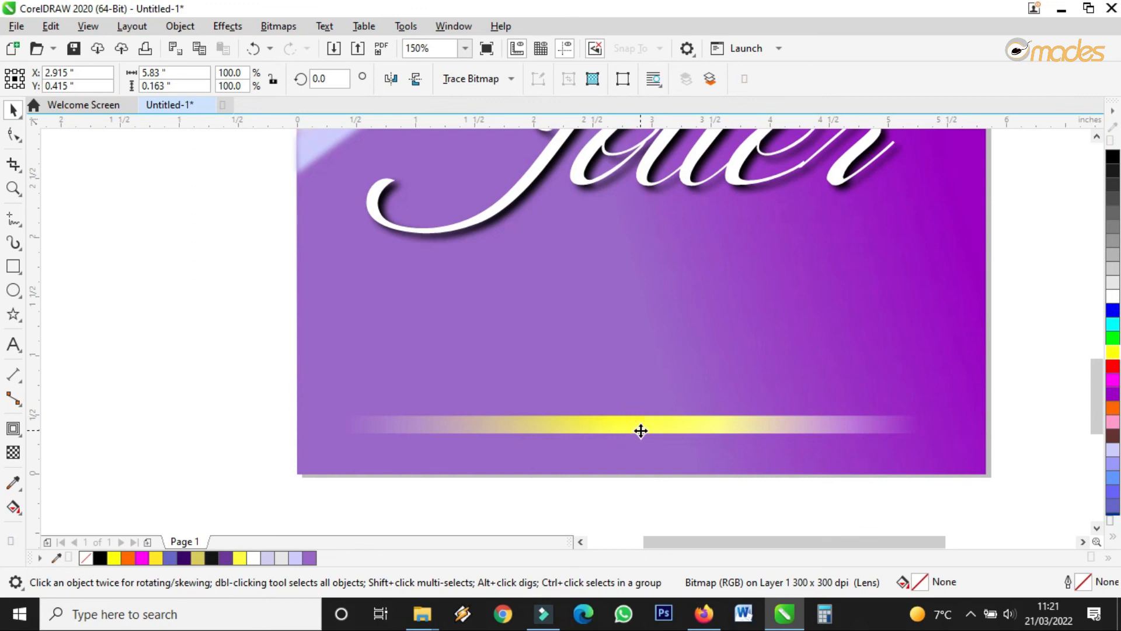
{"action": "mouse_move", "coordinate": [640, 431]}
{"action": "left_mouse_down"}
{"action": "mouse_move", "coordinate": [643, 390]}
{"action": "mouse_move", "coordinate": [643, 432]}
{"action": "left_mouse_up"}
{"action": "scroll", "coordinate": [642, 404], "scroll_direction": "up", "scroll_amount": 2}
{"action": "scroll", "coordinate": [643, 397], "scroll_direction": "down", "scroll_amount": 2}
{"action": "scroll", "coordinate": [643, 432], "scroll_direction": "down", "scroll_amount": 2}
Select the gradient bar with its two thin lines and widen them slightly to the right.
{"action": "left_click_drag", "start_coordinate": [860, 384], "coordinate": [528, 477]}
{"action": "scroll", "coordinate": [670, 418], "scroll_direction": "up", "scroll_amount": 1}
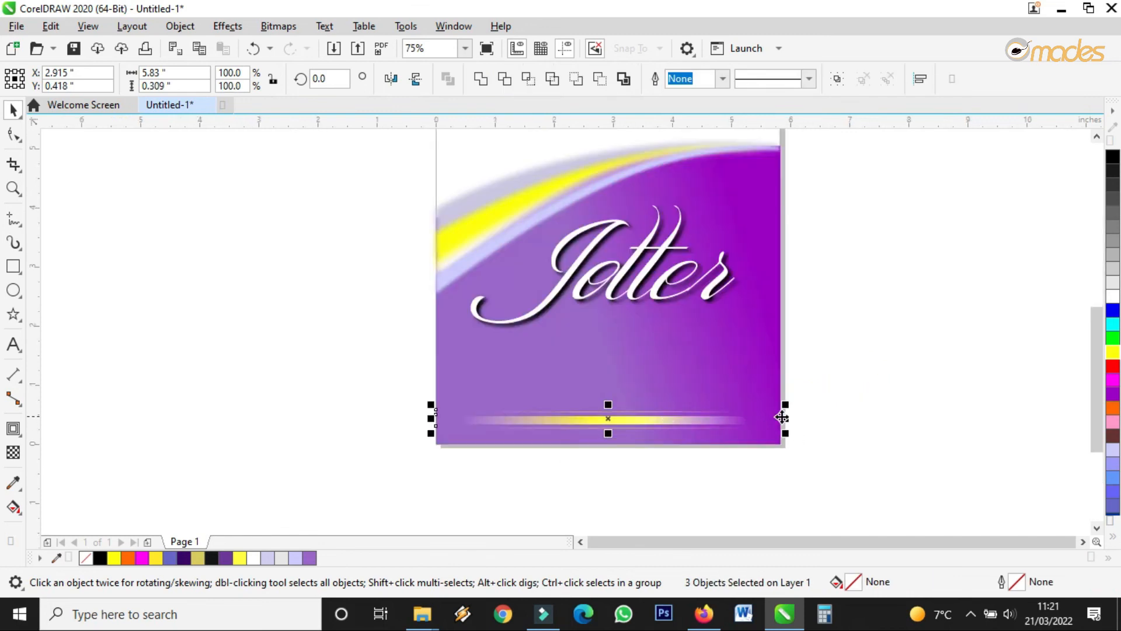
{"action": "left_click_drag", "start_coordinate": [786, 418], "coordinate": [792, 419]}
Move the "Jotter" text and its shadow down about half an inch within the purple block.
{"action": "left_click_drag", "start_coordinate": [837, 179], "coordinate": [453, 358]}
{"action": "left_click_drag", "start_coordinate": [631, 261], "coordinate": [635, 293]}
{"action": "scroll", "coordinate": [633, 290], "scroll_direction": "down", "scroll_amount": 2}
{"action": "left_click", "coordinate": [823, 339]}
{"action": "scroll", "coordinate": [668, 425], "scroll_direction": "down", "scroll_amount": 2}
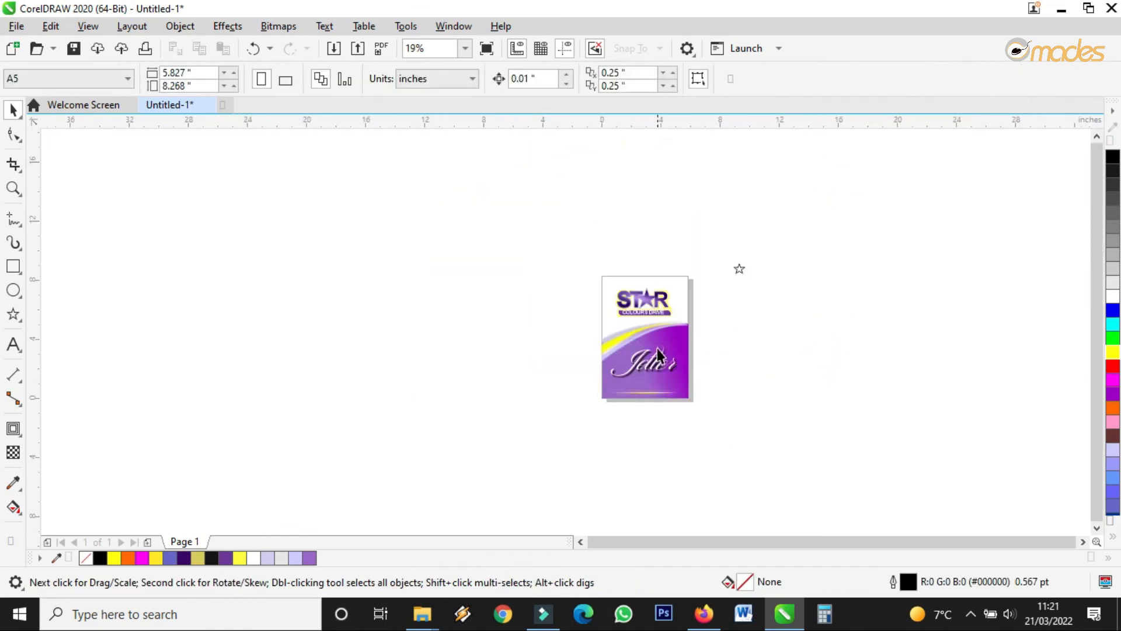
Move the spare five-pointed star from outside the page to the page's upper right corner, beside the STAR logo.
{"action": "left_click", "coordinate": [740, 268]}
{"action": "scroll", "coordinate": [740, 267], "scroll_direction": "up", "scroll_amount": 4}
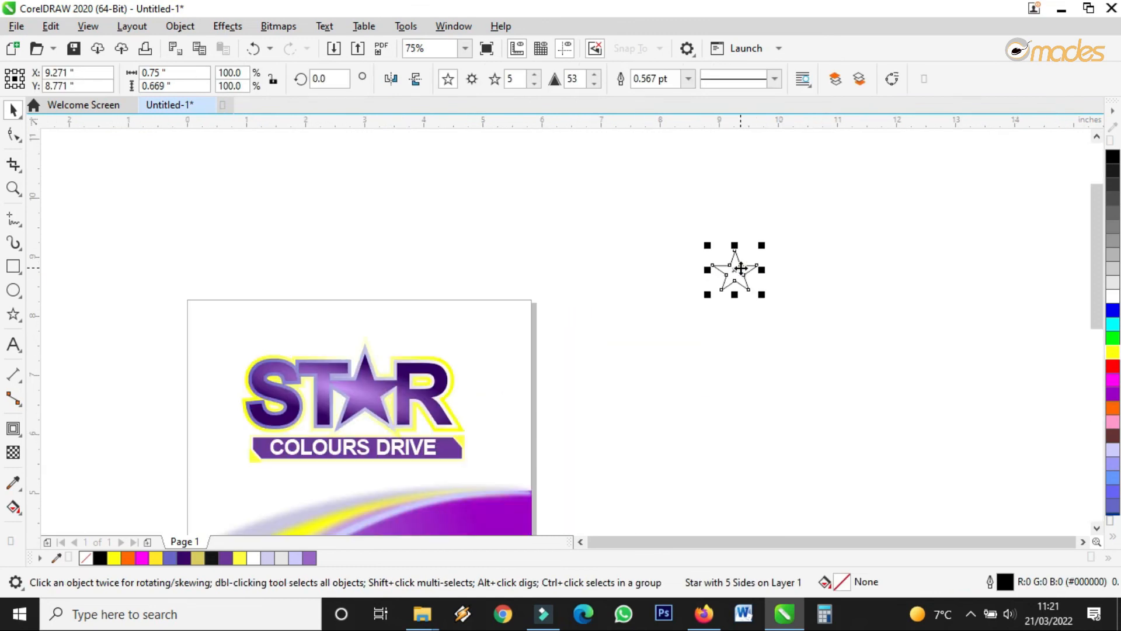
{"action": "scroll", "coordinate": [739, 268], "scroll_direction": "down", "scroll_amount": 3}
{"action": "left_click_drag", "start_coordinate": [739, 266], "coordinate": [617, 306]}
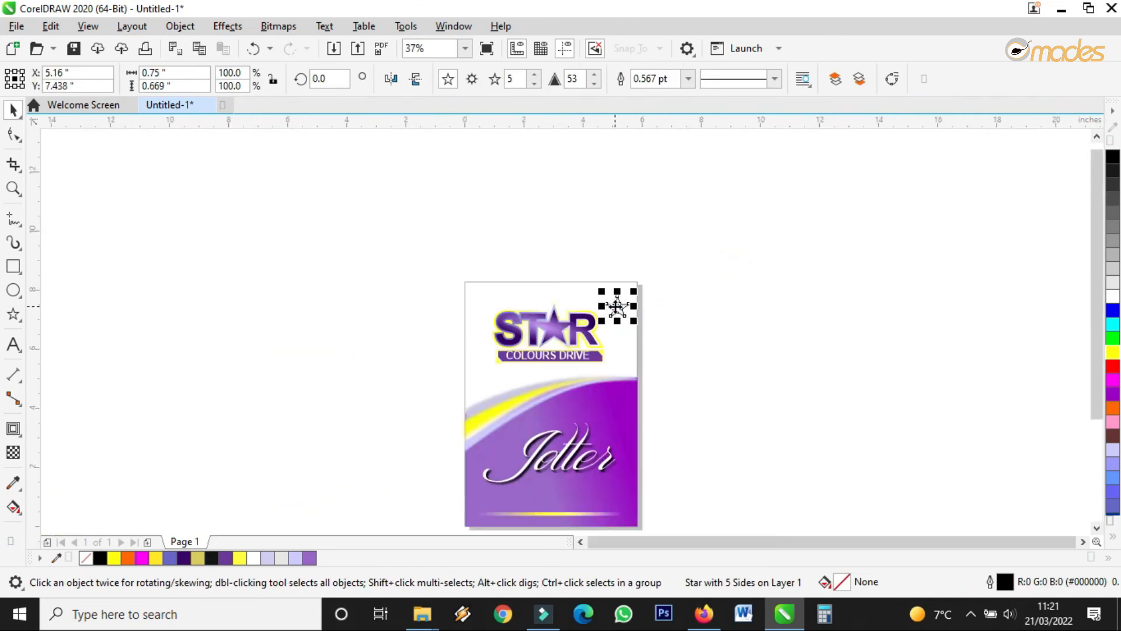
Fill the corner star with light grey (#CCCCCC) and set its outline to None.
{"action": "scroll", "coordinate": [617, 306], "scroll_direction": "up", "scroll_amount": 4}
{"action": "left_click", "coordinate": [1107, 264]}
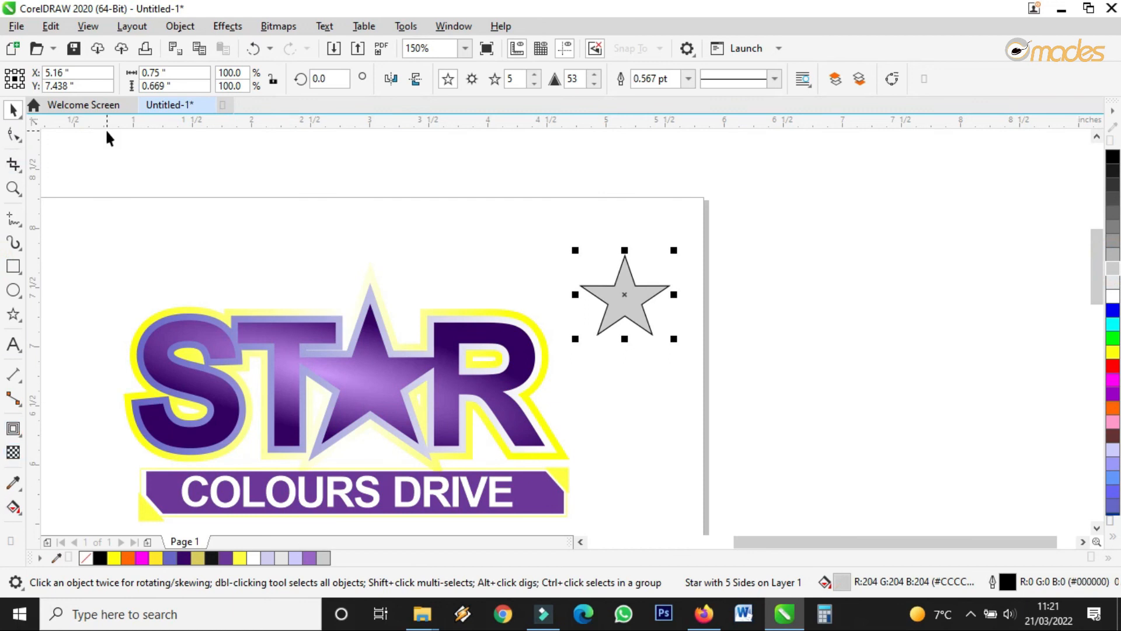
{"action": "left_click", "coordinate": [688, 79]}
{"action": "left_click", "coordinate": [647, 93]}
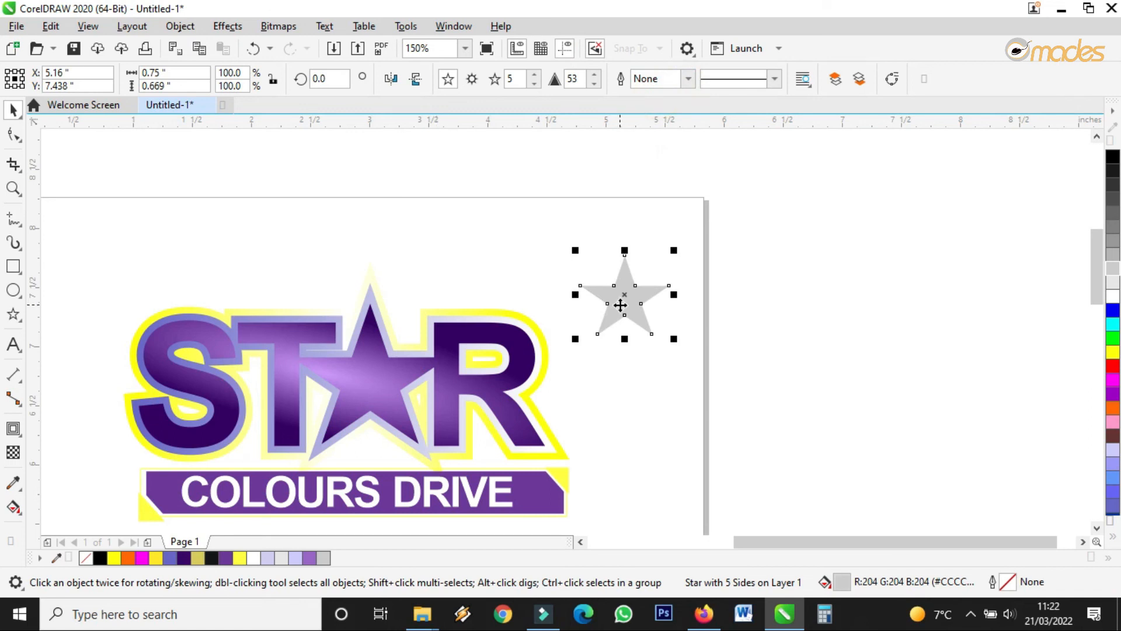
Duplicate the grey corner star downward and scatter copies scaled down to about 0.25 in wide around the large star.
{"action": "left_click_drag", "start_coordinate": [625, 297], "coordinate": [623, 378]}
{"action": "left_click_drag", "start_coordinate": [673, 331], "coordinate": [568, 341]}
{"action": "scroll", "coordinate": [618, 356], "scroll_direction": "up", "scroll_amount": 2}
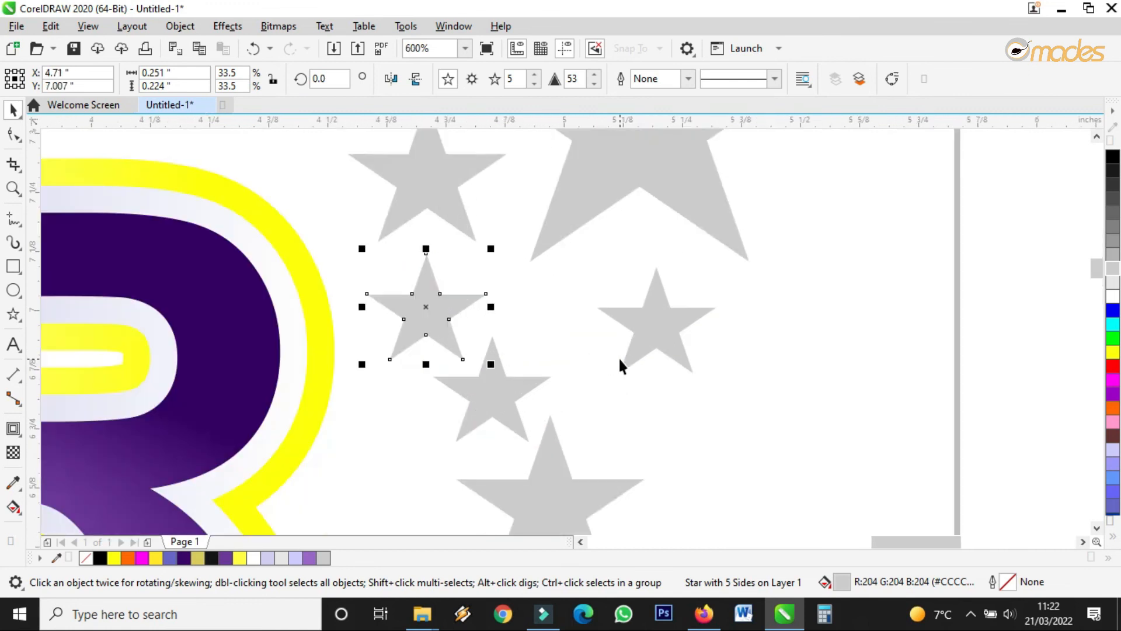
Place more copies of the small grey star below the large one, scaling one down to about 0.18 in wide.
{"action": "left_click", "coordinate": [656, 318]}
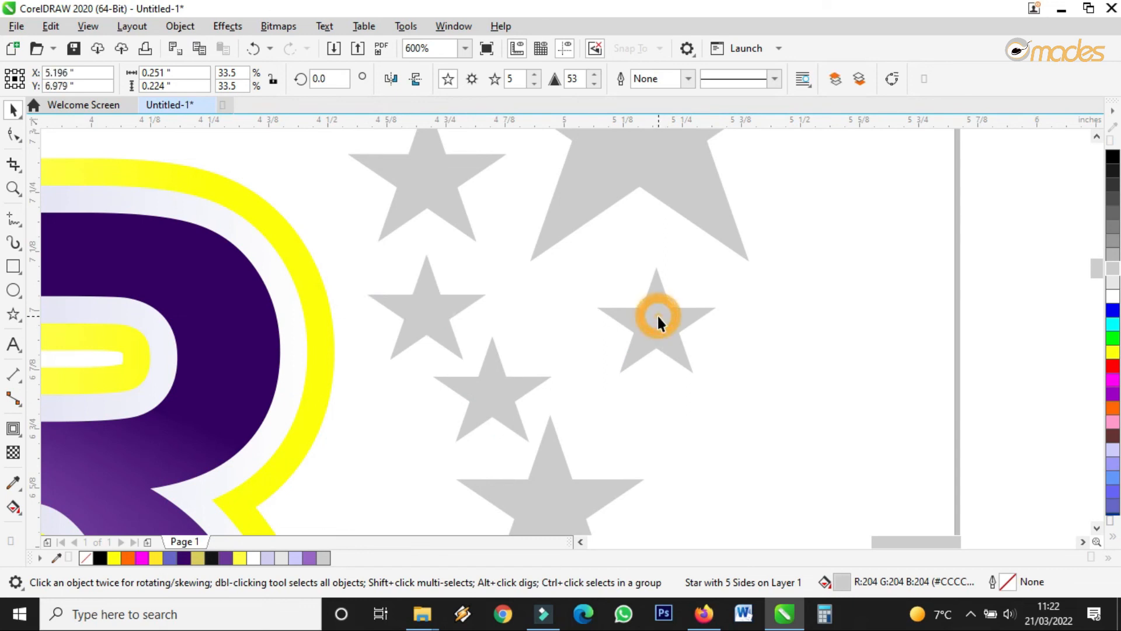
{"action": "left_click_drag", "start_coordinate": [658, 317], "coordinate": [625, 412]}
{"action": "left_click_drag", "start_coordinate": [688, 355], "coordinate": [649, 389]}
{"action": "left_click_drag", "start_coordinate": [609, 421], "coordinate": [622, 417]}
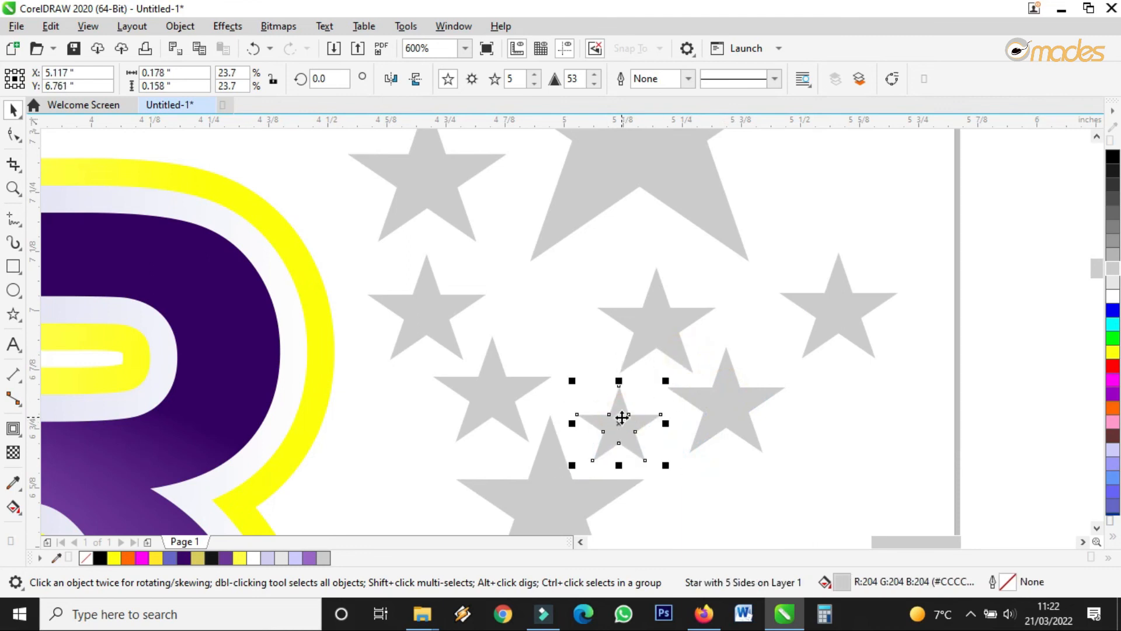
Copy and paste the smallest star, move the copy into the gap above it and shrink it to about 0.14 in wide.
{"action": "right_click", "coordinate": [622, 417]}
{"action": "left_click", "coordinate": [676, 213]}
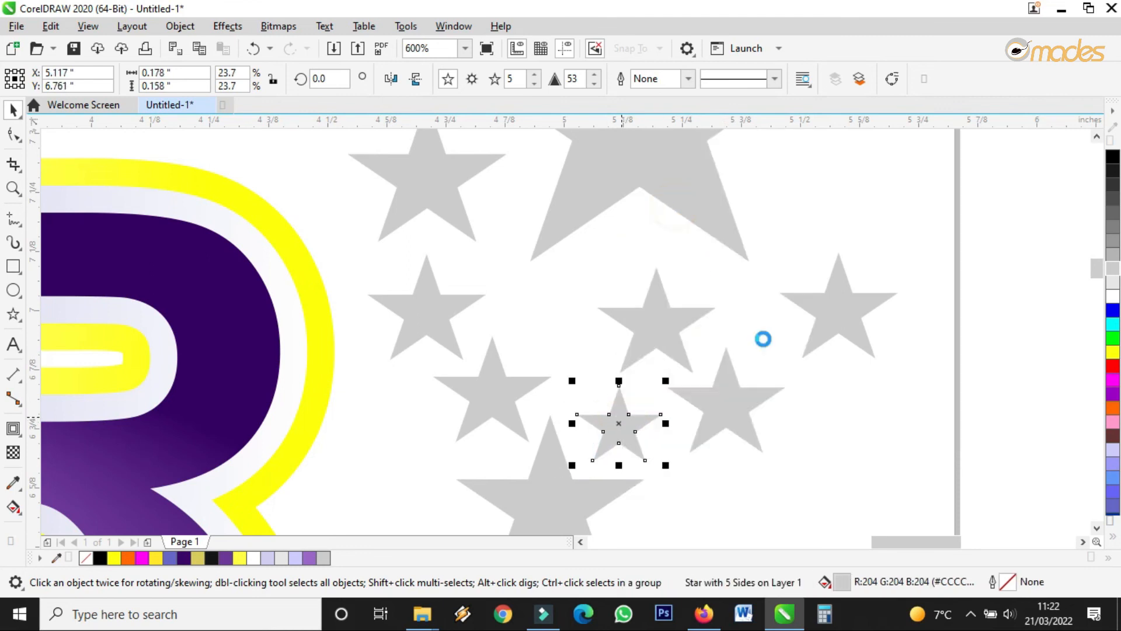
{"action": "right_click", "coordinate": [778, 469]}
{"action": "left_click", "coordinate": [811, 395]}
{"action": "scroll", "coordinate": [618, 414], "scroll_direction": "up", "scroll_amount": 2}
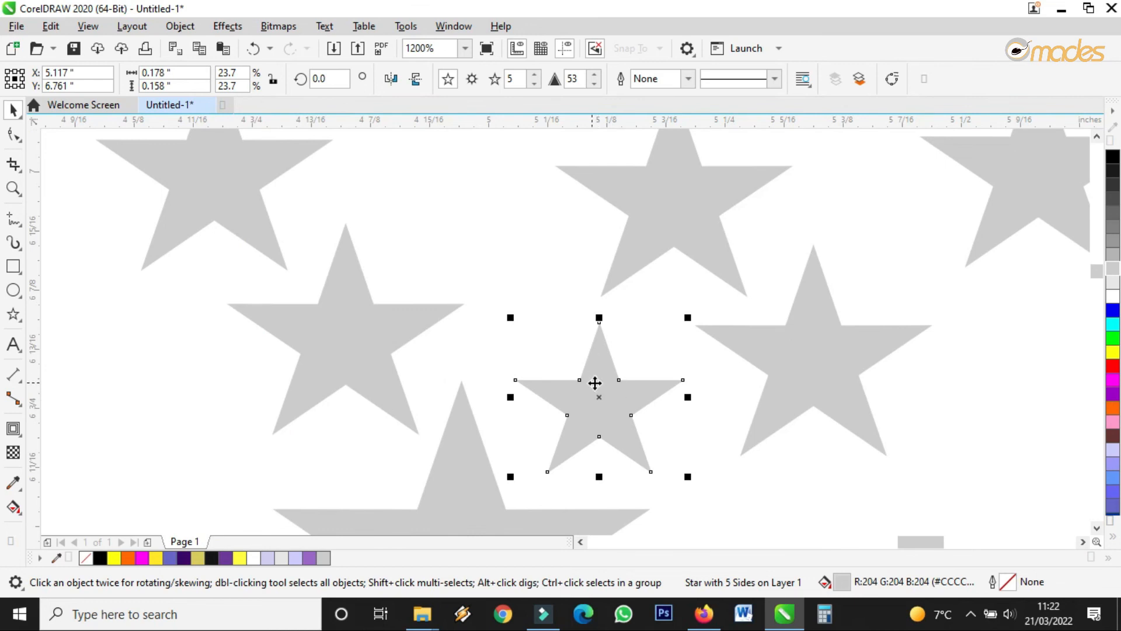
{"action": "left_click_drag", "start_coordinate": [596, 383], "coordinate": [477, 210]}
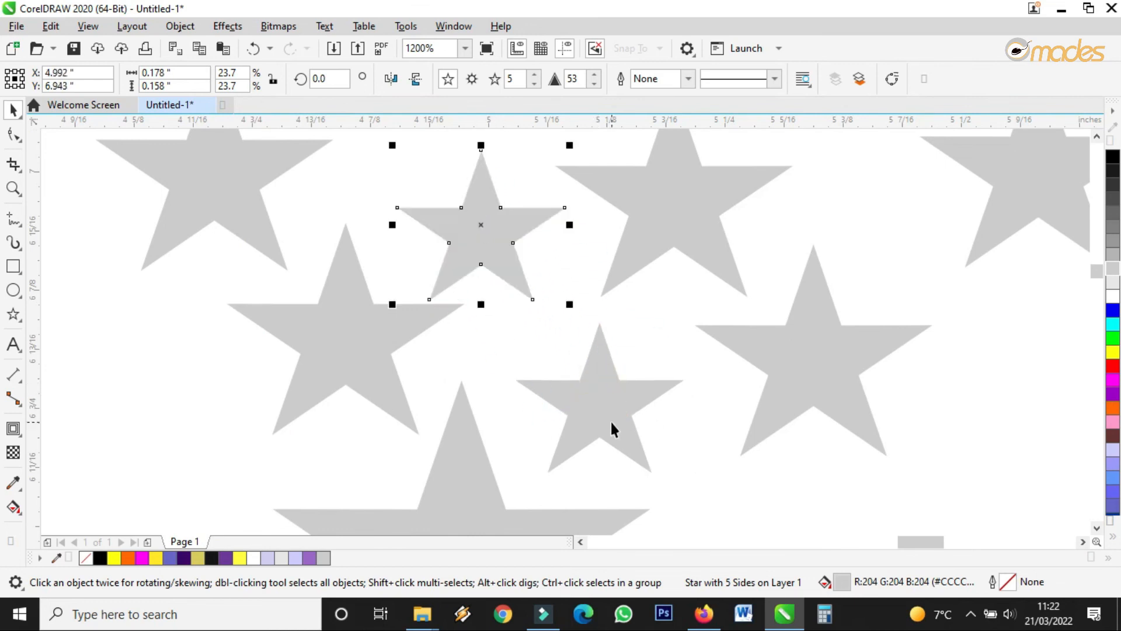
{"action": "left_click", "coordinate": [507, 266]}
{"action": "left_click", "coordinate": [515, 275]}
{"action": "left_click_drag", "start_coordinate": [569, 305], "coordinate": [534, 277]}
Place further small star copies, about 0.17 to 0.2 in wide, above and to the right of the large star.
{"action": "scroll", "coordinate": [549, 295], "scroll_direction": "down", "scroll_amount": 10}
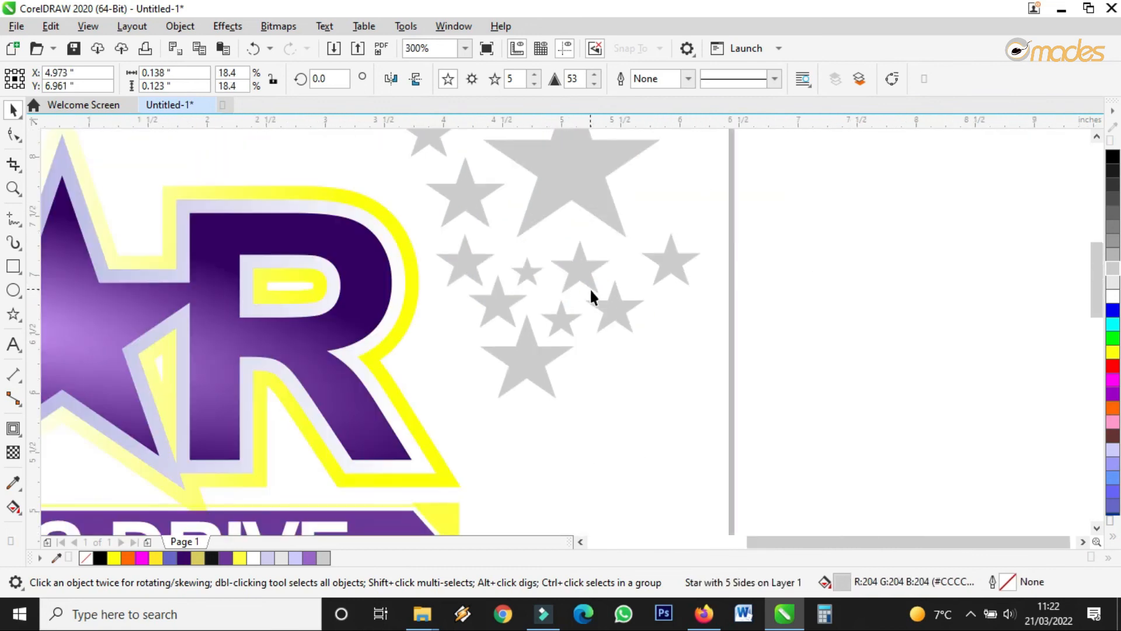
{"action": "scroll", "coordinate": [591, 248], "scroll_direction": "up", "scroll_amount": 3}
{"action": "left_click_drag", "start_coordinate": [551, 227], "coordinate": [568, 205]}
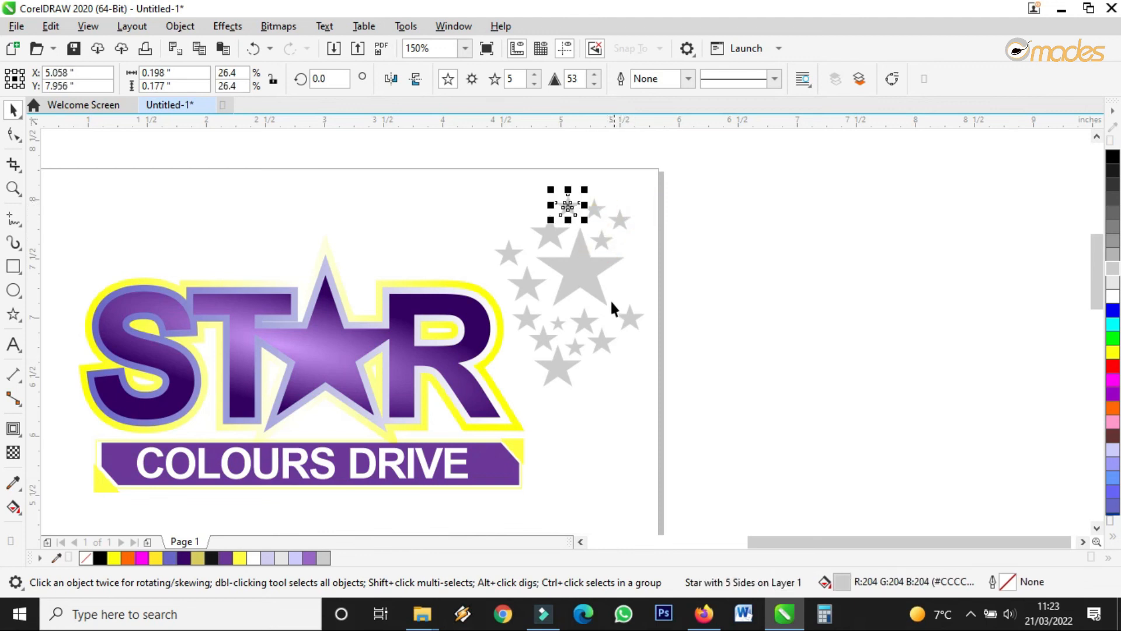
{"action": "left_click_drag", "start_coordinate": [584, 324], "coordinate": [644, 283]}
{"action": "right_click", "coordinate": [623, 279]}
{"action": "right_click", "coordinate": [639, 250]}
{"action": "right_click", "coordinate": [636, 233]}
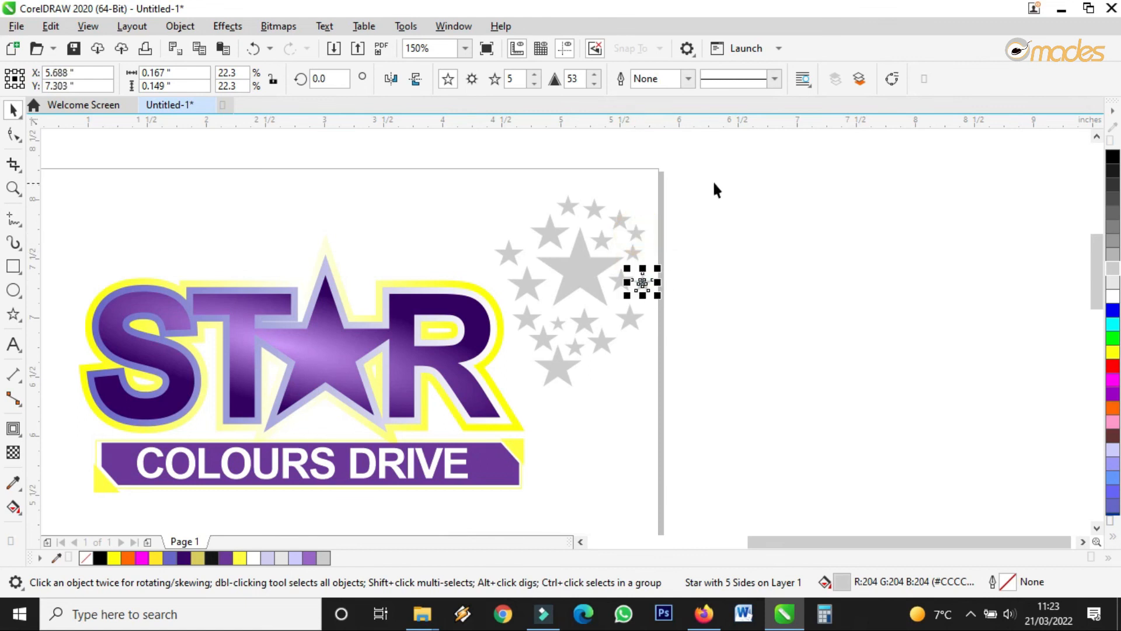
Select all the grey stars in the page's upper right corner and group them.
{"action": "left_click_drag", "start_coordinate": [722, 165], "coordinate": [590, 292]}
{"action": "left_click_drag", "start_coordinate": [450, 427], "coordinate": [433, 442]}
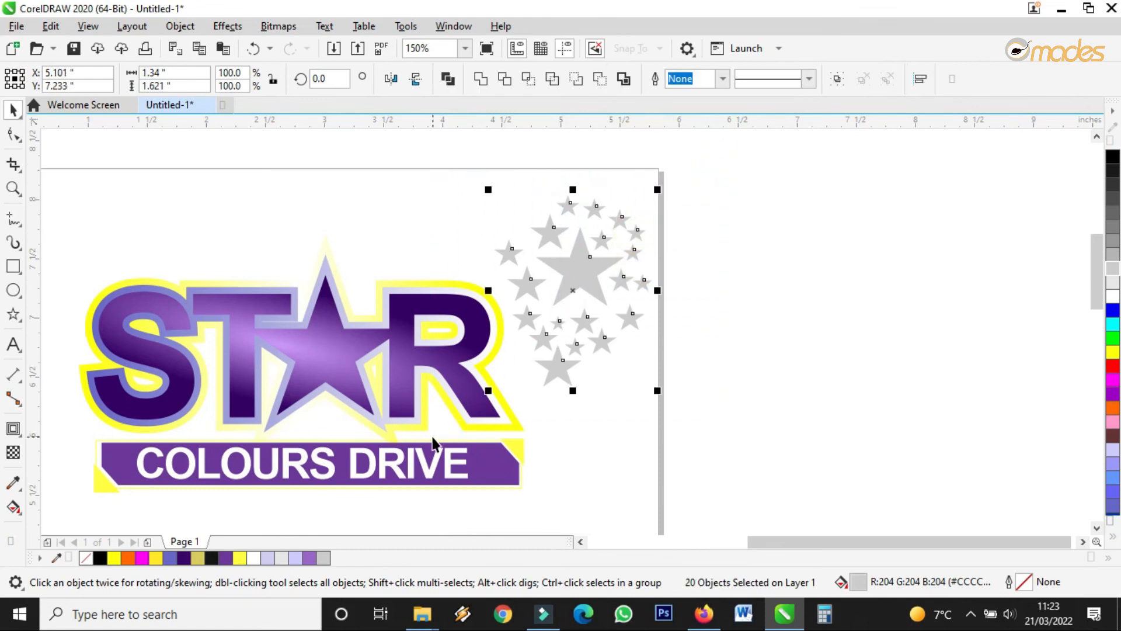
{"action": "left_click", "coordinate": [836, 80]}
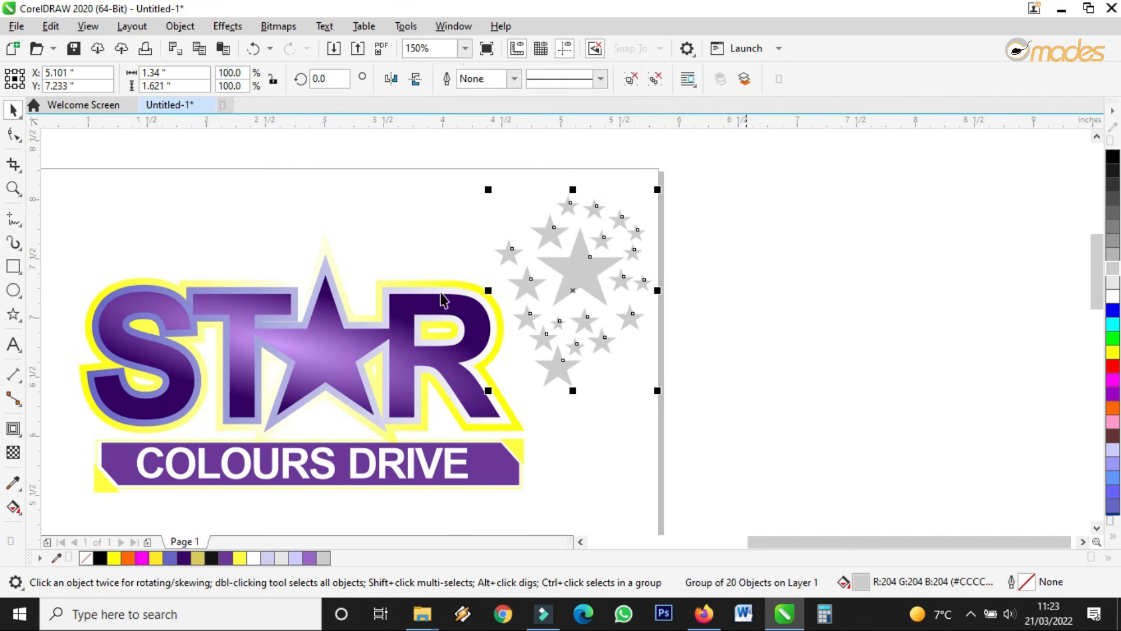
Try a diagonal fountain transparency across the star group.
{"action": "left_click", "coordinate": [12, 452]}
{"action": "left_click_drag", "start_coordinate": [485, 342], "coordinate": [685, 172]}
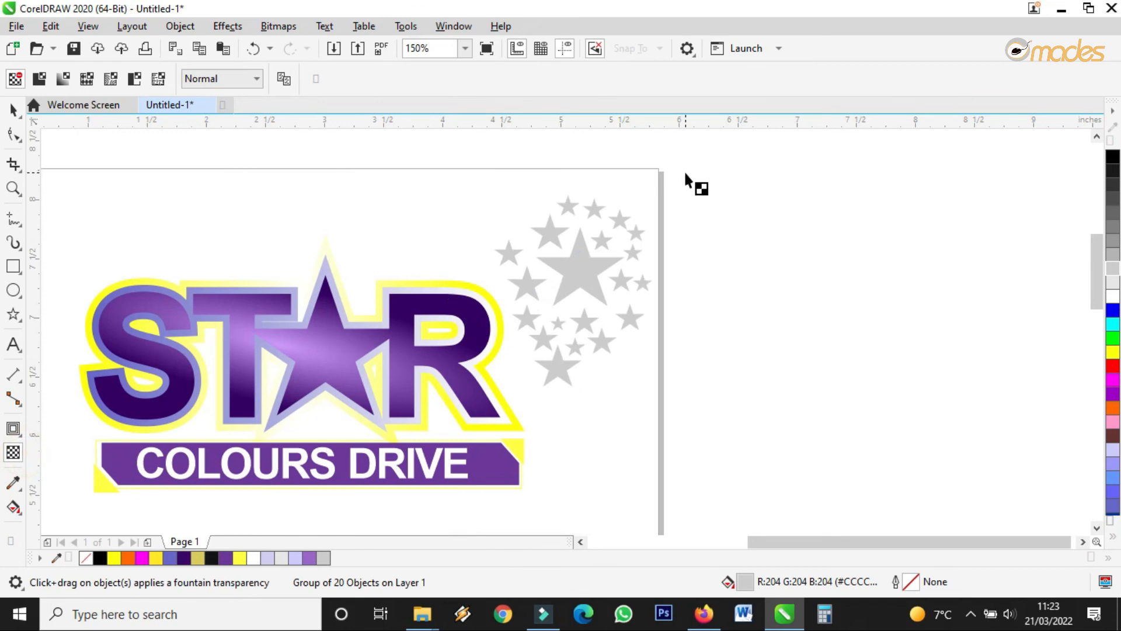
{"action": "left_click_drag", "start_coordinate": [486, 343], "coordinate": [491, 386]}
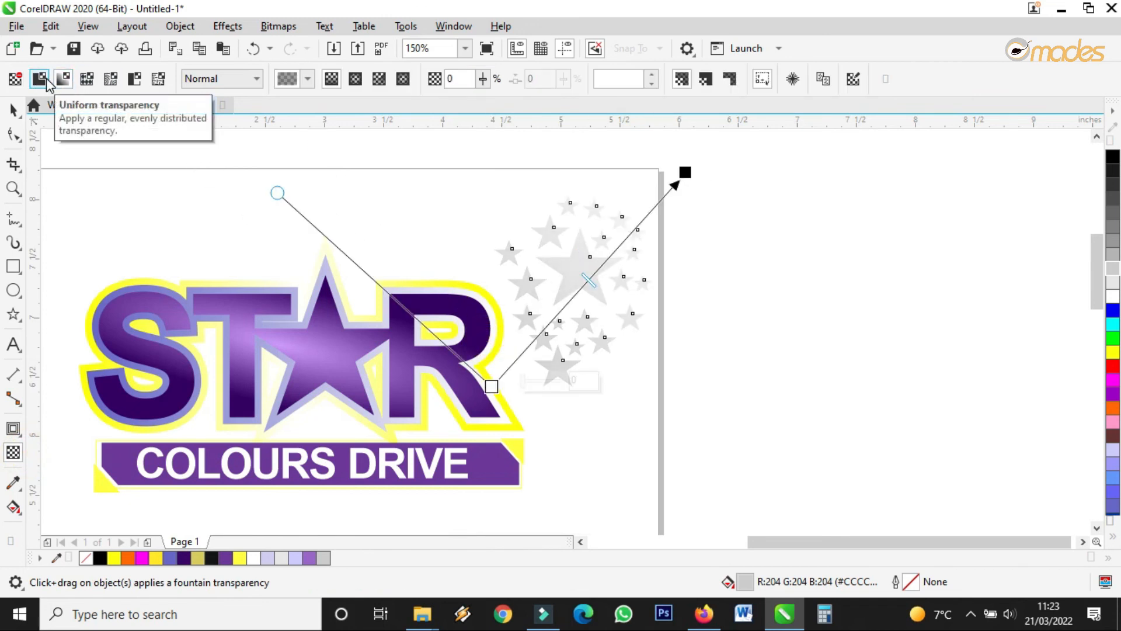
Apply a uniform transparency of about 49 percent to the star group.
{"action": "left_click", "coordinate": [46, 82]}
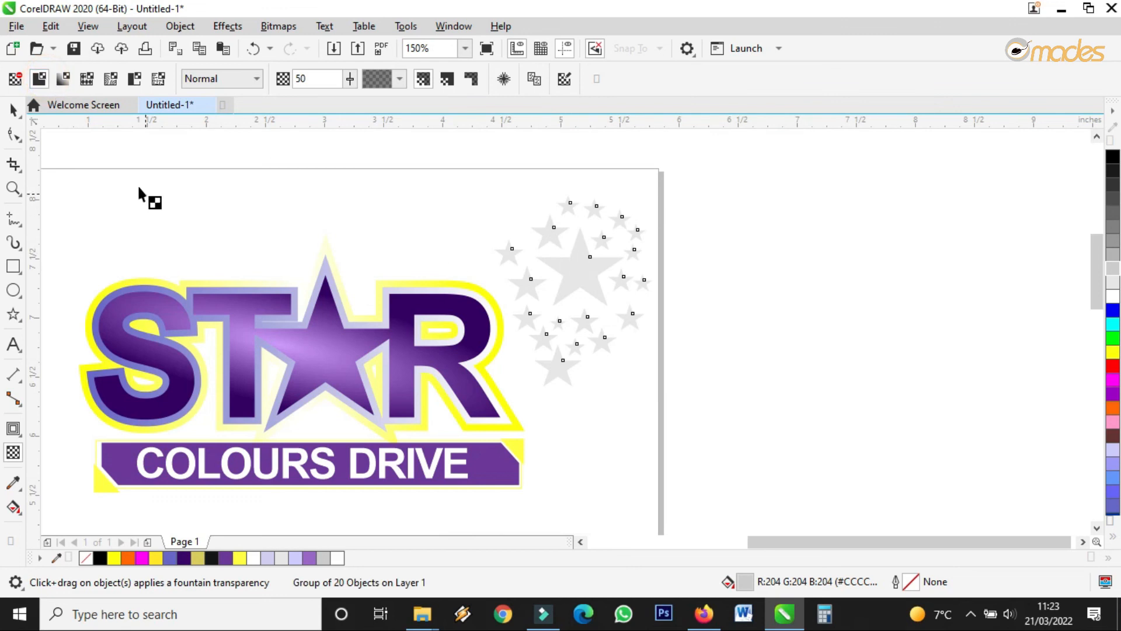
{"action": "left_click", "coordinate": [583, 271]}
{"action": "scroll", "coordinate": [583, 271], "scroll_direction": "down", "scroll_amount": 2}
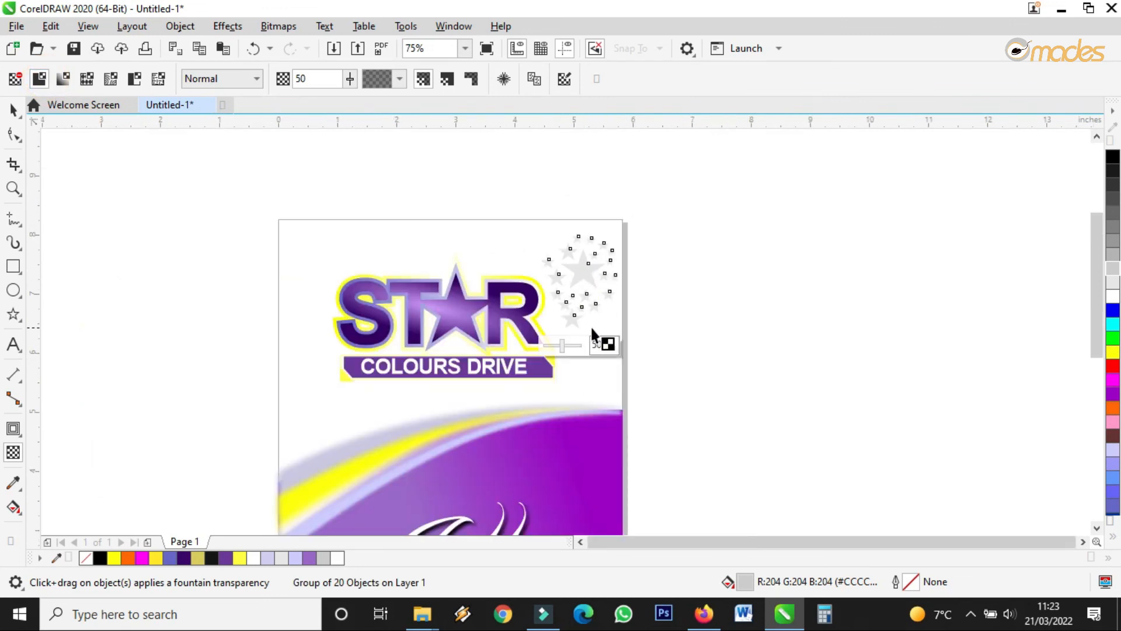
{"action": "left_click_drag", "start_coordinate": [562, 345], "coordinate": [561, 349]}
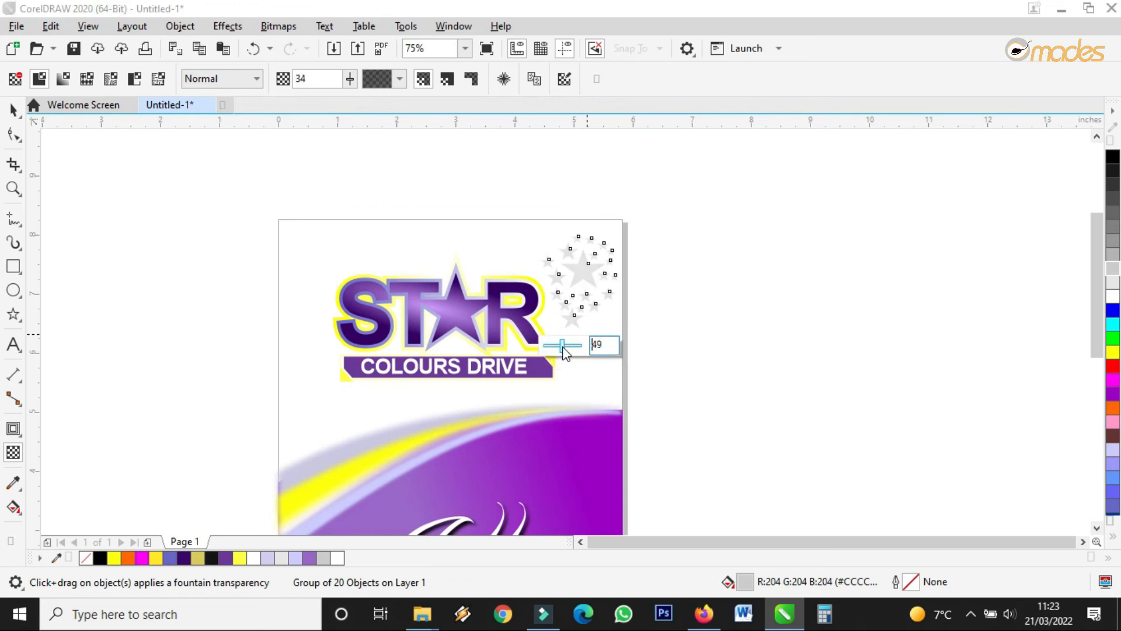
Enlarge the star group to about 159% (2.14 in wide) and move it up to the page's top right corner, overlapping the logo.
{"action": "left_click", "coordinate": [12, 109]}
{"action": "left_click_drag", "start_coordinate": [535, 334], "coordinate": [482, 395]}
{"action": "scroll", "coordinate": [565, 308], "scroll_direction": "up", "scroll_amount": 2}
{"action": "left_click_drag", "start_coordinate": [576, 287], "coordinate": [583, 235]}
Send the star group to the back of the page, behind the STAR logo, and deselect it.
{"action": "right_click", "coordinate": [570, 242]}
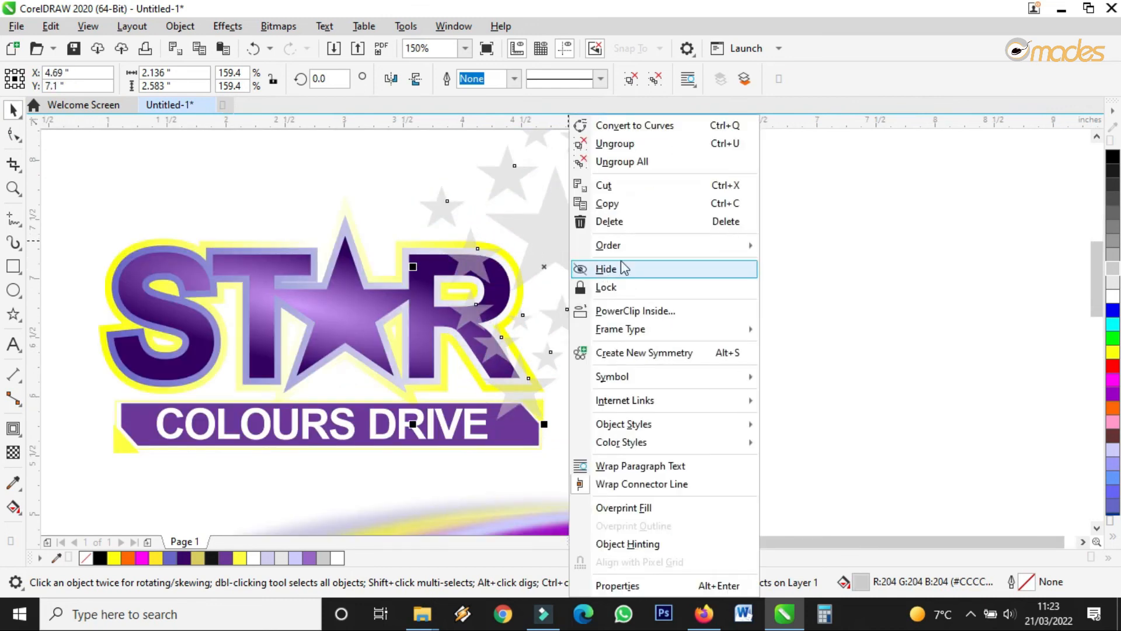
{"action": "mouse_move", "coordinate": [675, 253]}
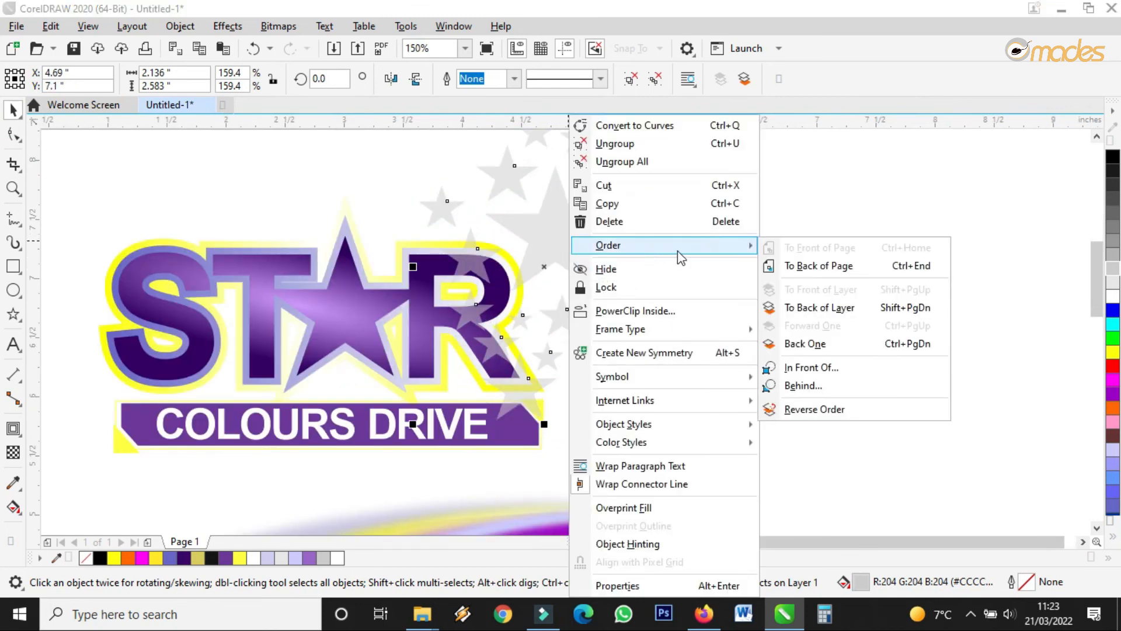
{"action": "left_click", "coordinate": [829, 268]}
{"action": "scroll", "coordinate": [594, 262], "scroll_direction": "down", "scroll_amount": 1}
{"action": "left_click", "coordinate": [777, 272]}
Examine the star group and the whole jotter cover, ending with a full-screen preview of the page.
{"action": "scroll", "coordinate": [718, 240], "scroll_direction": "down", "scroll_amount": 2}
{"action": "scroll", "coordinate": [677, 240], "scroll_direction": "up", "scroll_amount": 2}
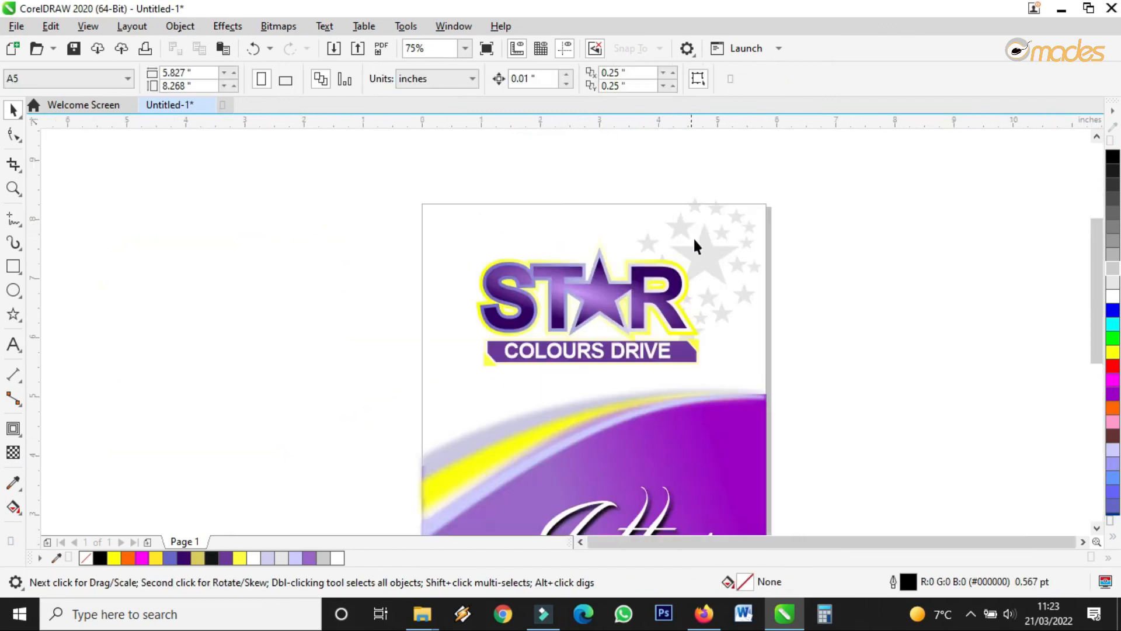
{"action": "left_click", "coordinate": [705, 239]}
{"action": "scroll", "coordinate": [659, 239], "scroll_direction": "down", "scroll_amount": 1}
{"action": "left_click", "coordinate": [797, 281]}
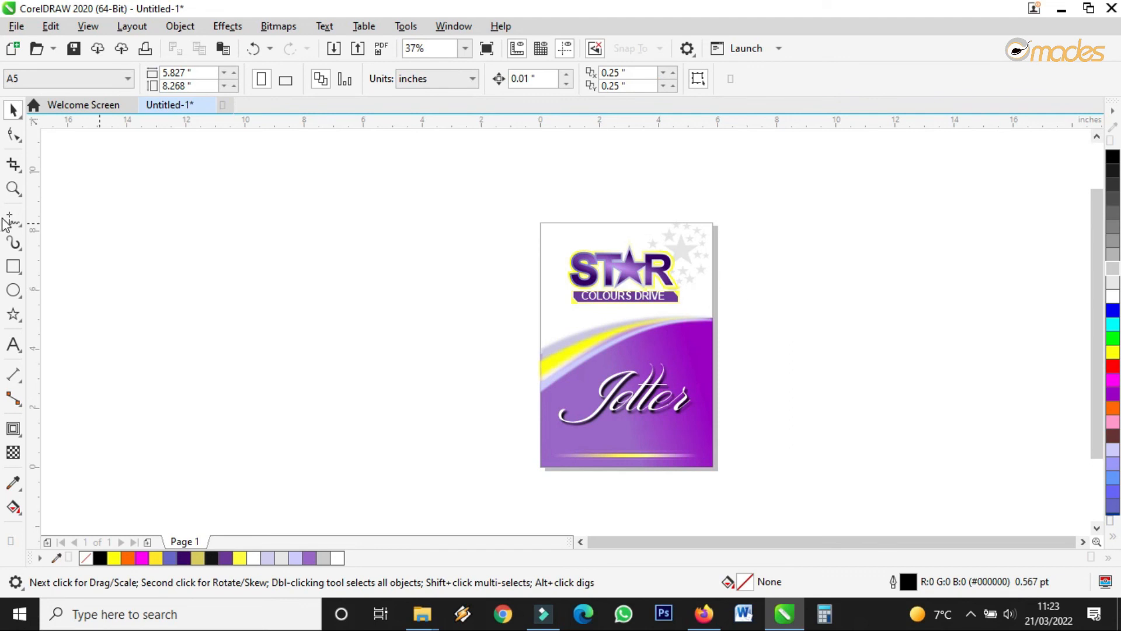
{"action": "left_click", "coordinate": [12, 188]}
{"action": "left_click_drag", "start_coordinate": [533, 220], "coordinate": [718, 470]}
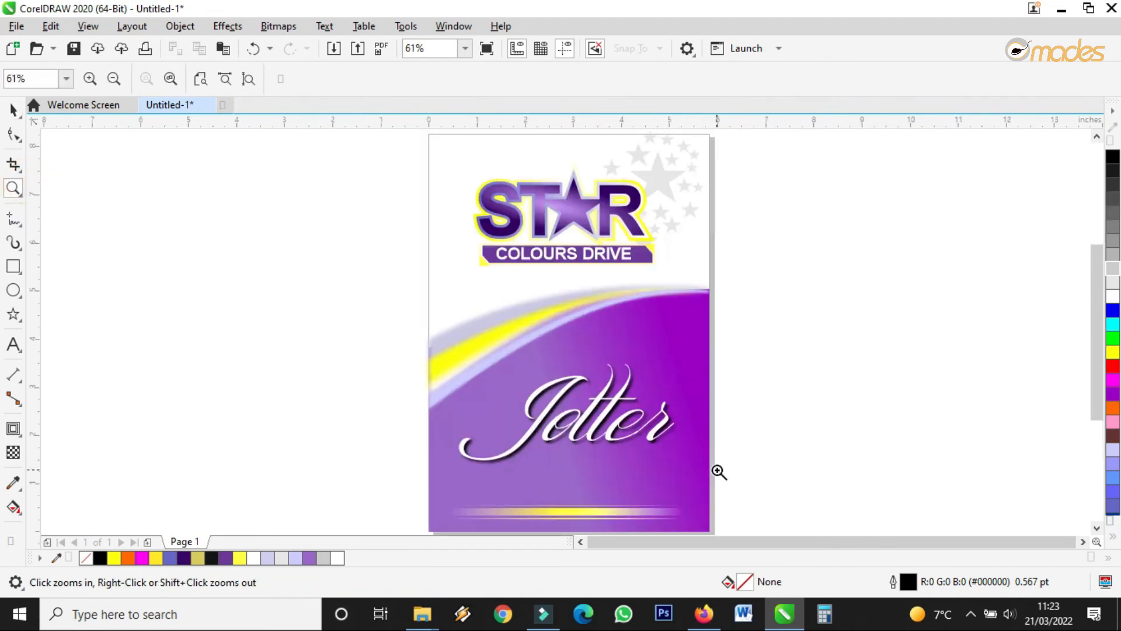
{"action": "left_click", "coordinate": [487, 49]}
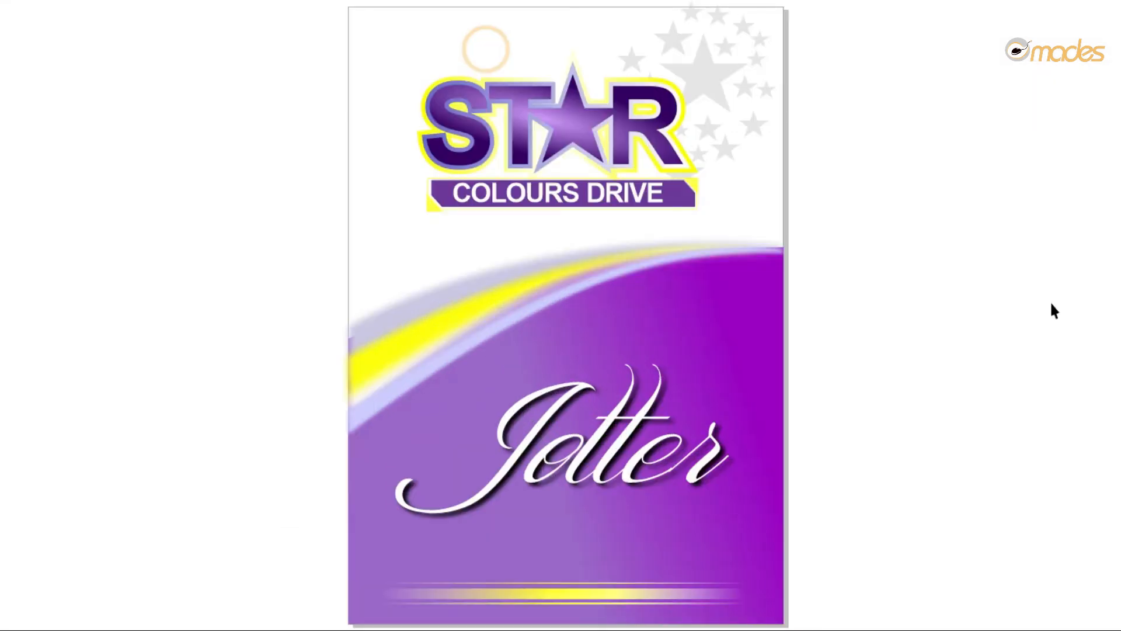